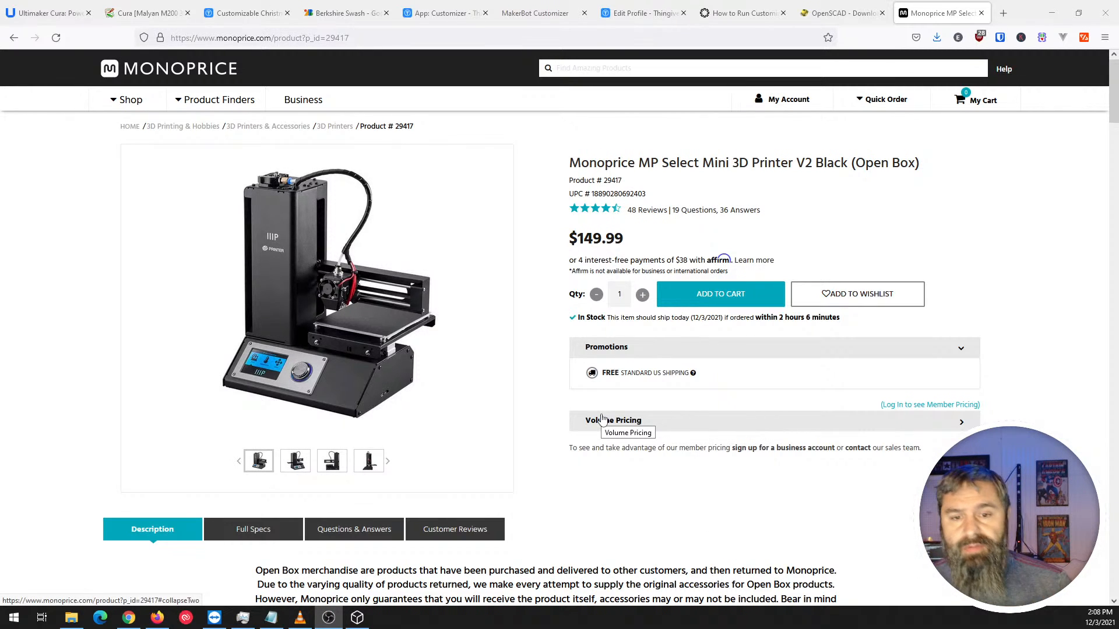
# Close the Thingiverse Edit Profile page and bring up the Customizable Christmas Name Ornament page among the open pages.
pyautogui.click(51, 13)
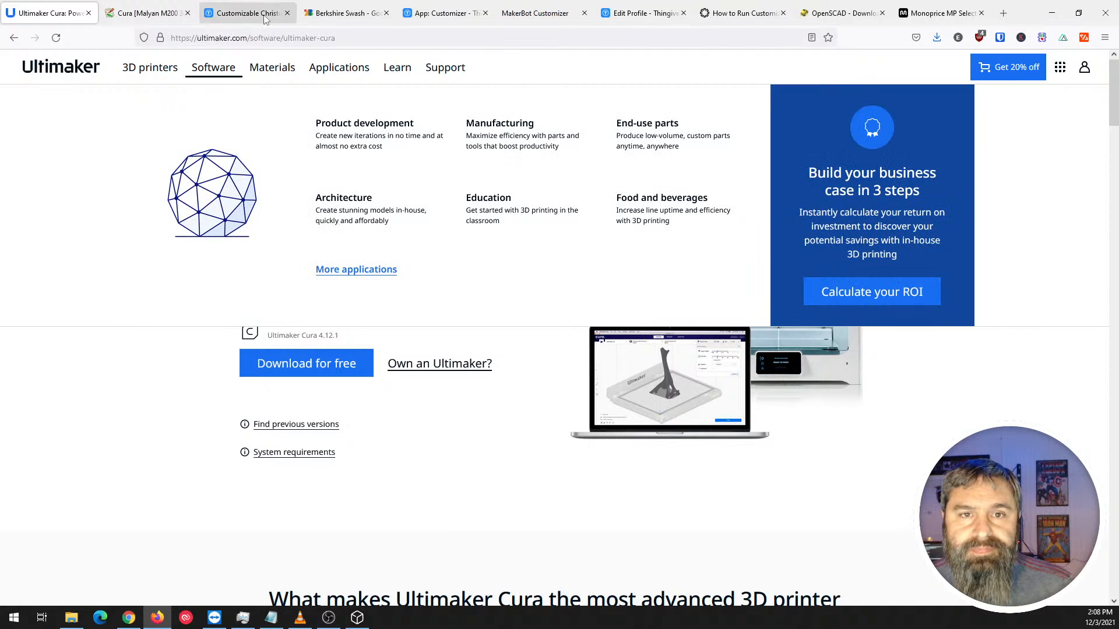
pyautogui.click(614, 16)
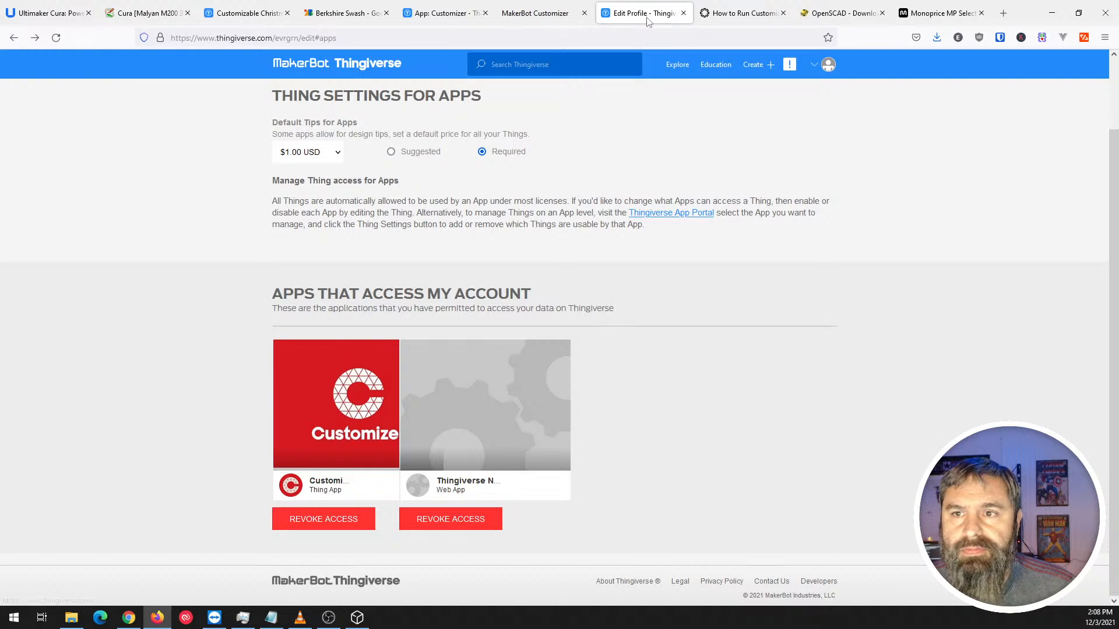
pyautogui.click(683, 13)
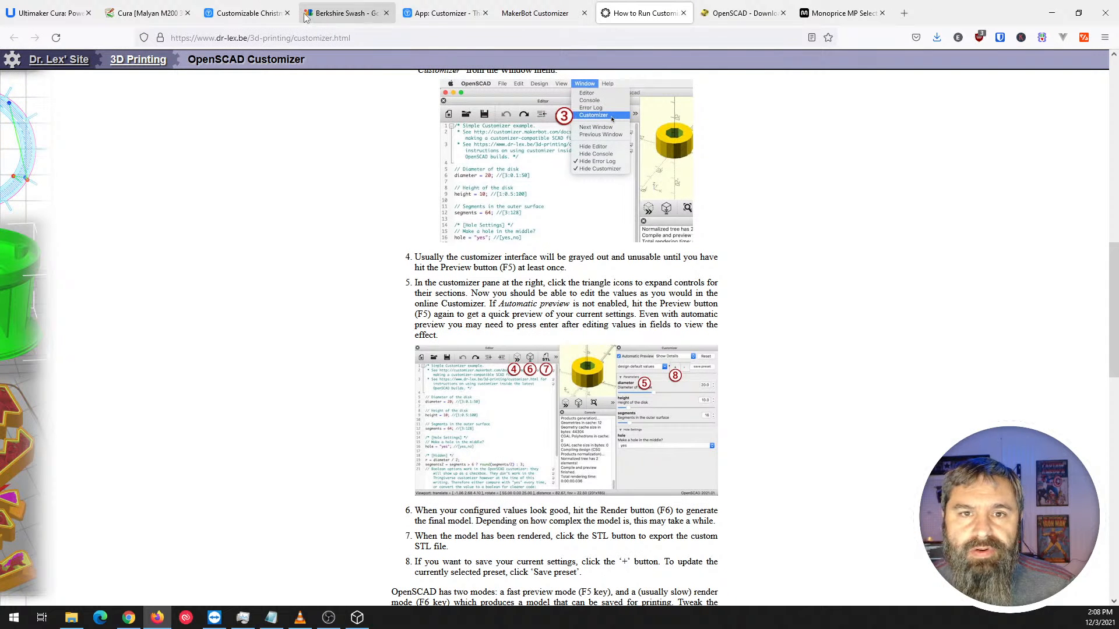
pyautogui.click(250, 12)
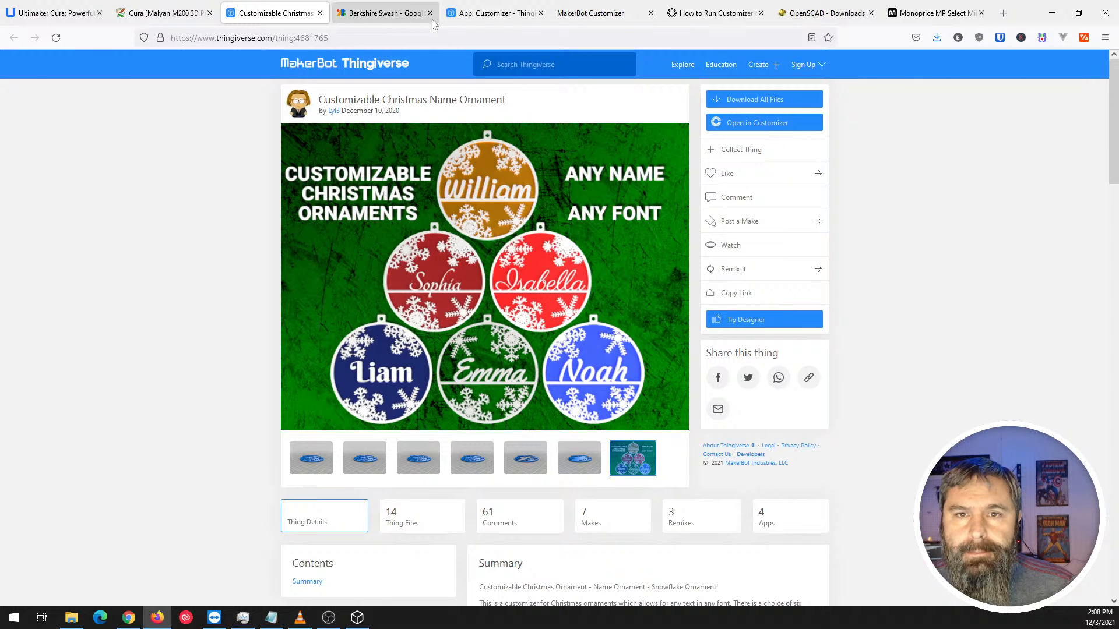
pyautogui.click(495, 12)
pyautogui.click(271, 20)
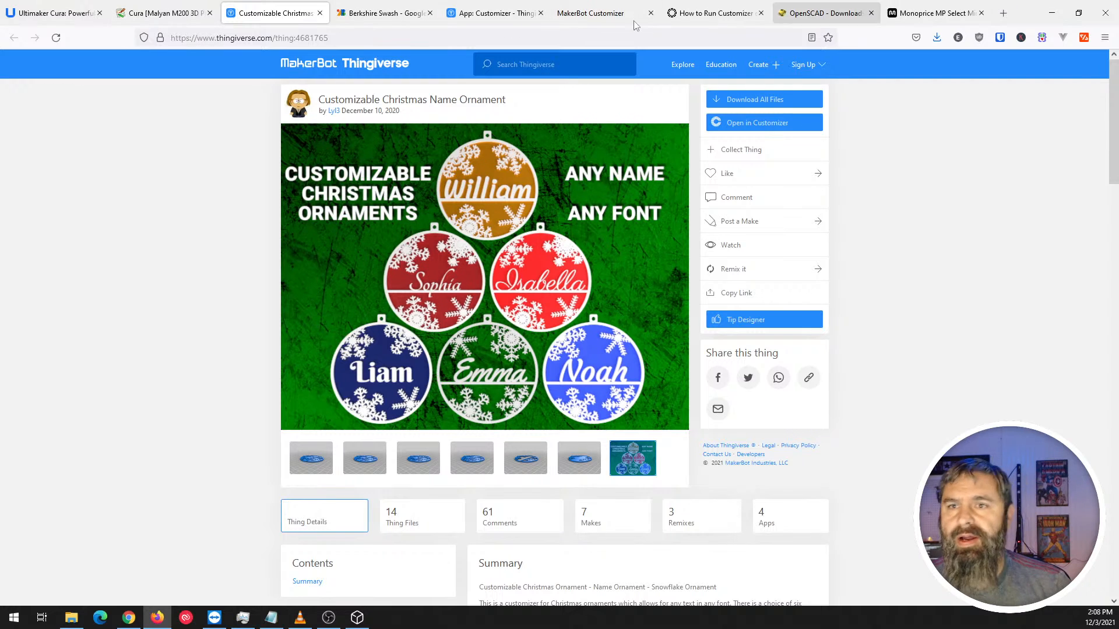
# Open thingiverse.com in a new browser tab.
pyautogui.click(1002, 13)
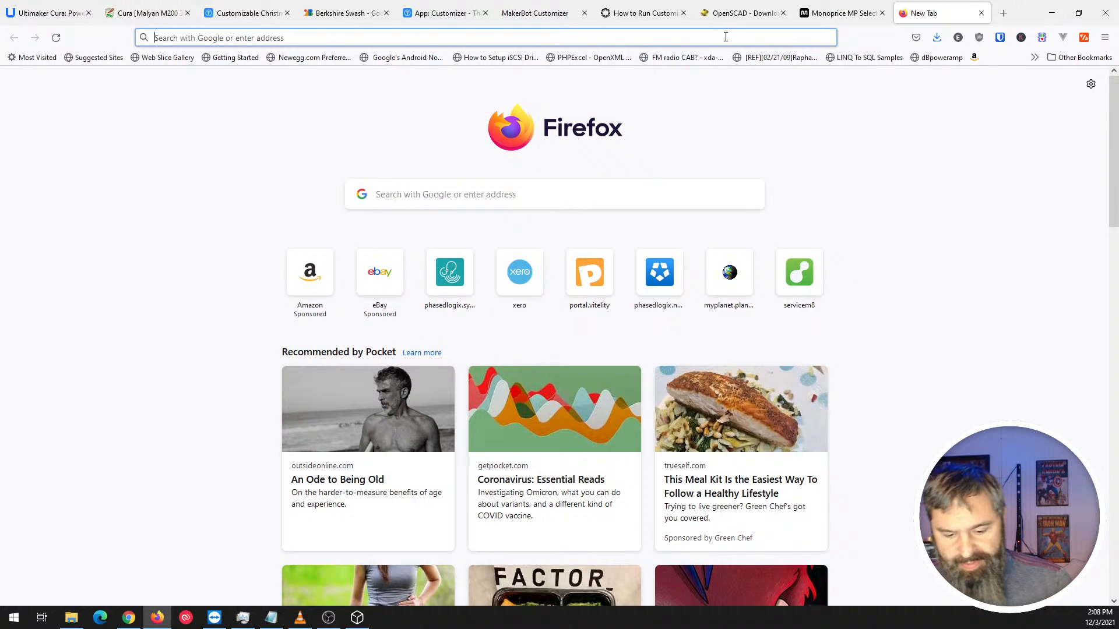
pyautogui.write('thingiverse.com')
pyautogui.press('Return')
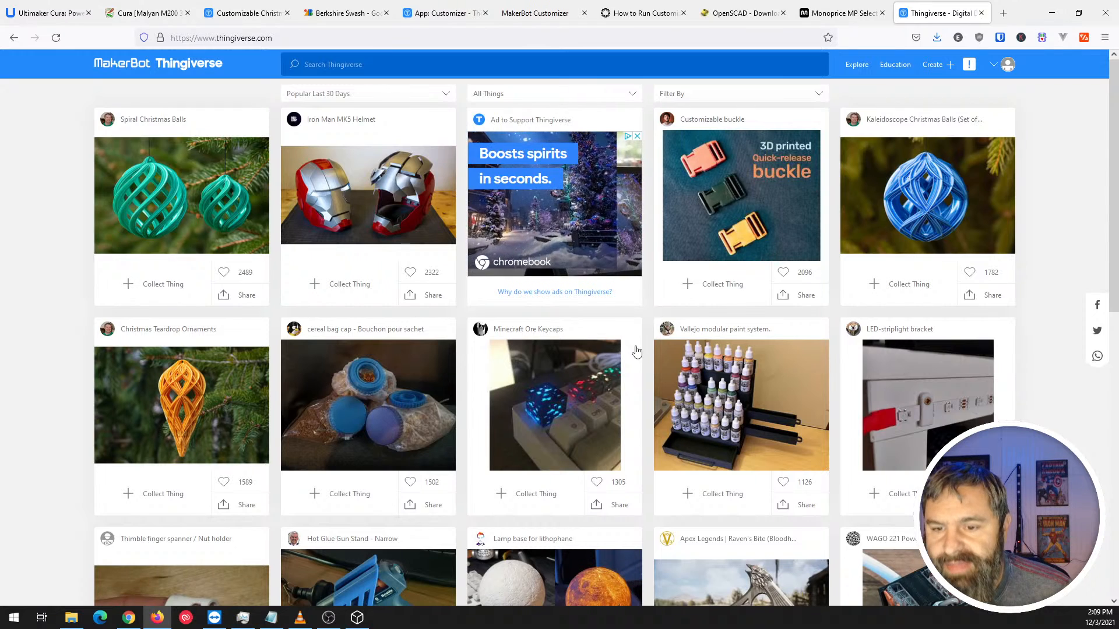
# Look through the popular things of the last 30 days on the Thingiverse home page.
pyautogui.scroll(-3, 632, 363)
pyautogui.scroll(-1, 632, 368)
pyautogui.scroll(-1, 664, 447)
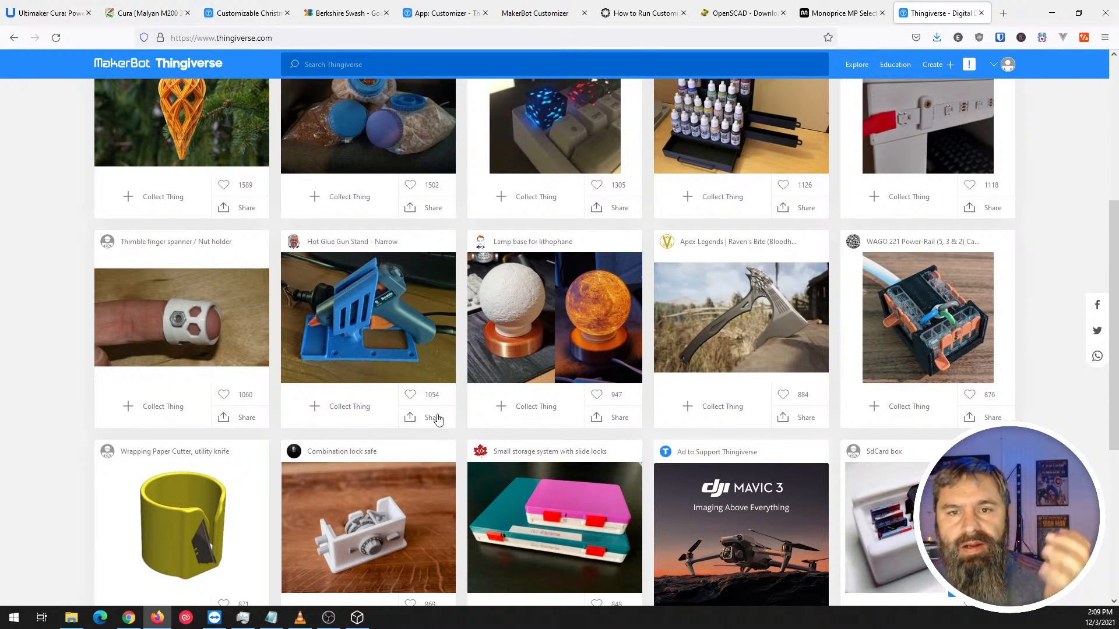
pyautogui.scroll(1, 436, 418)
pyautogui.scroll(2, 436, 417)
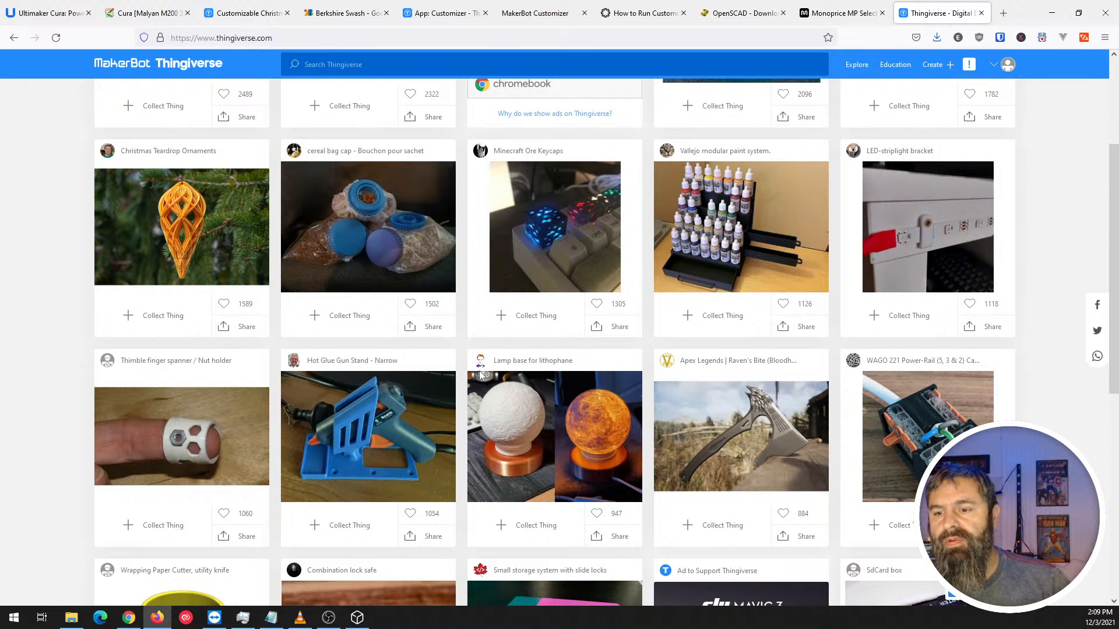
pyautogui.scroll(-7, 563, 376)
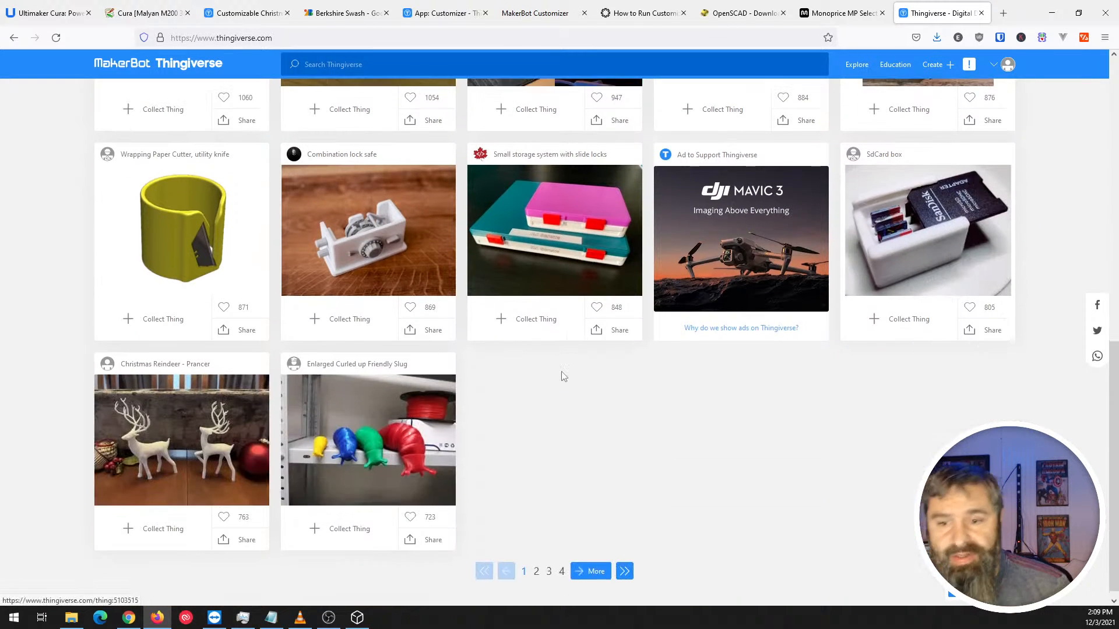
pyautogui.scroll(10, 565, 400)
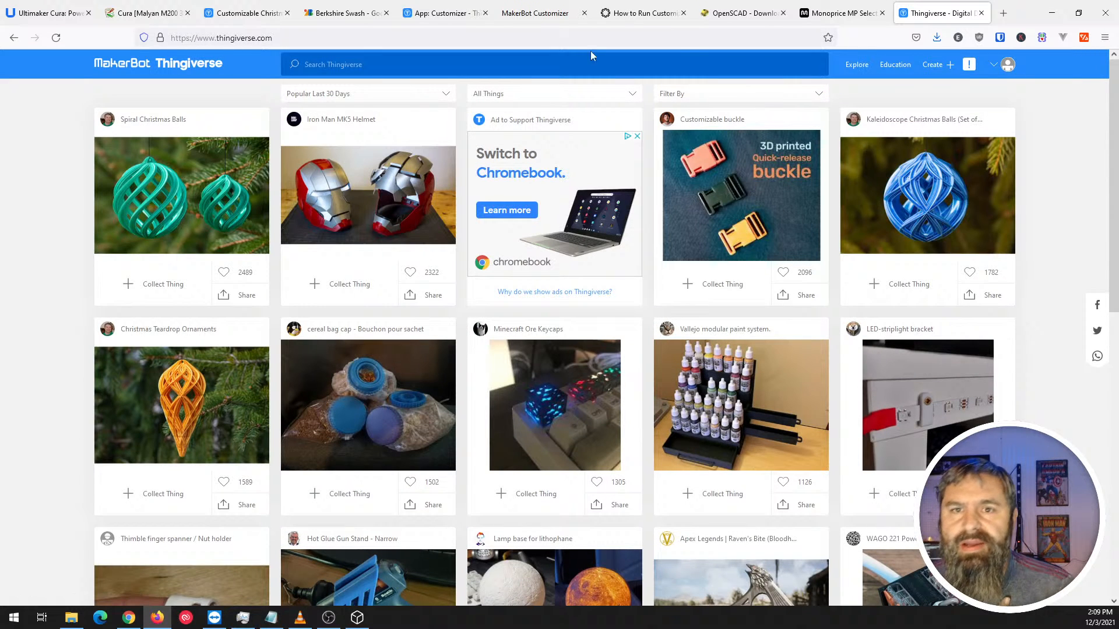
# Examine the gallery pictures and the description of the Customizable Christmas Name Ornament.
pyautogui.click(237, 13)
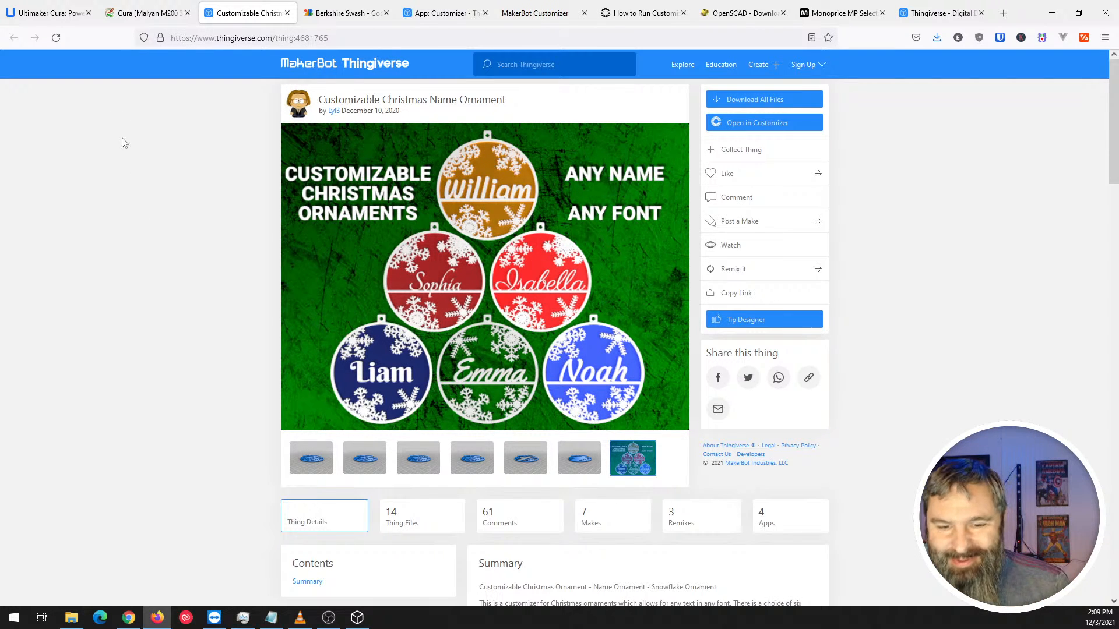
pyautogui.click(312, 458)
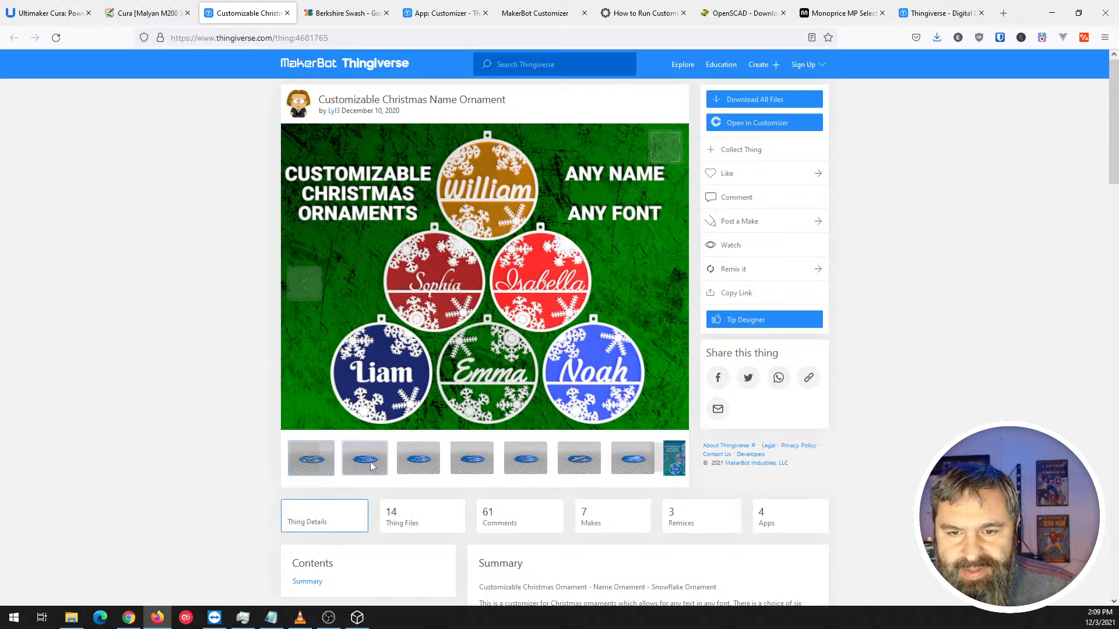
pyautogui.click(356, 464)
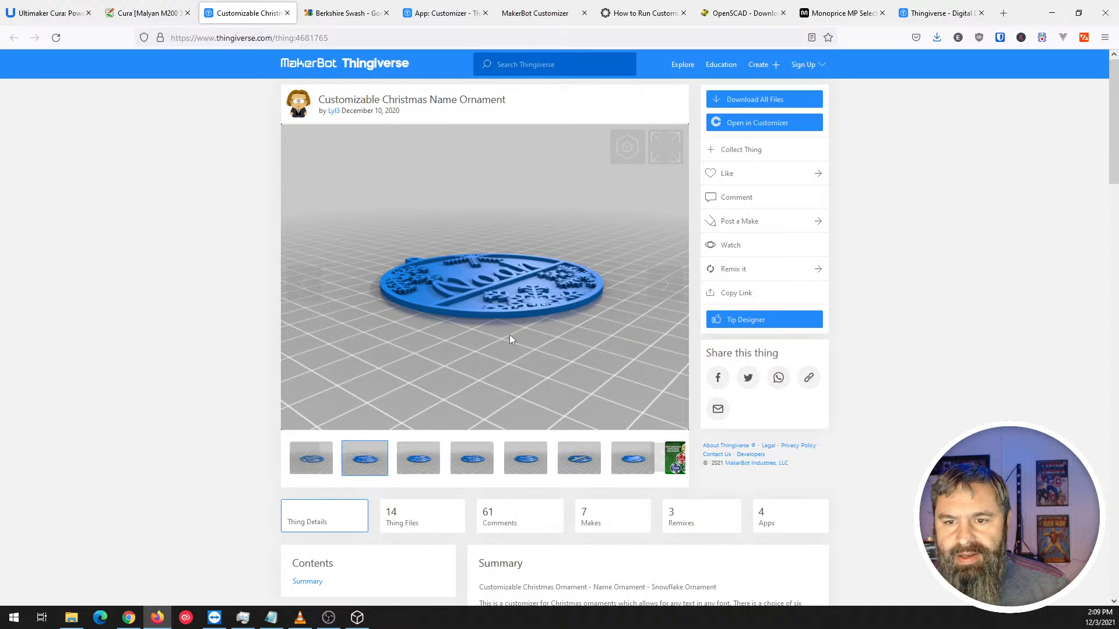
pyautogui.click(303, 460)
pyautogui.click(304, 462)
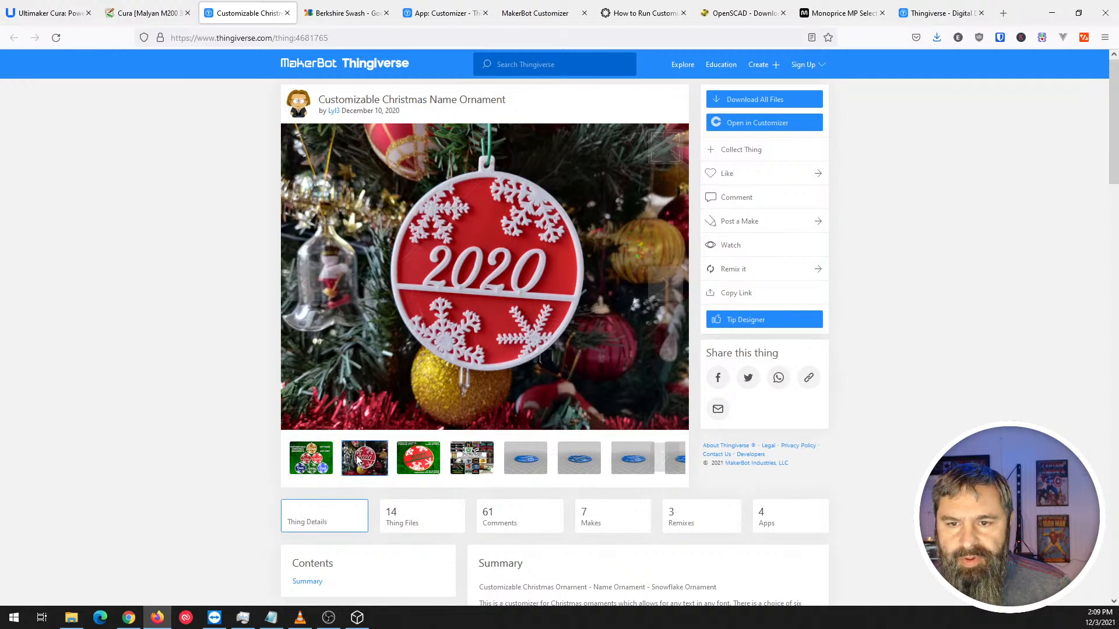
pyautogui.click(427, 468)
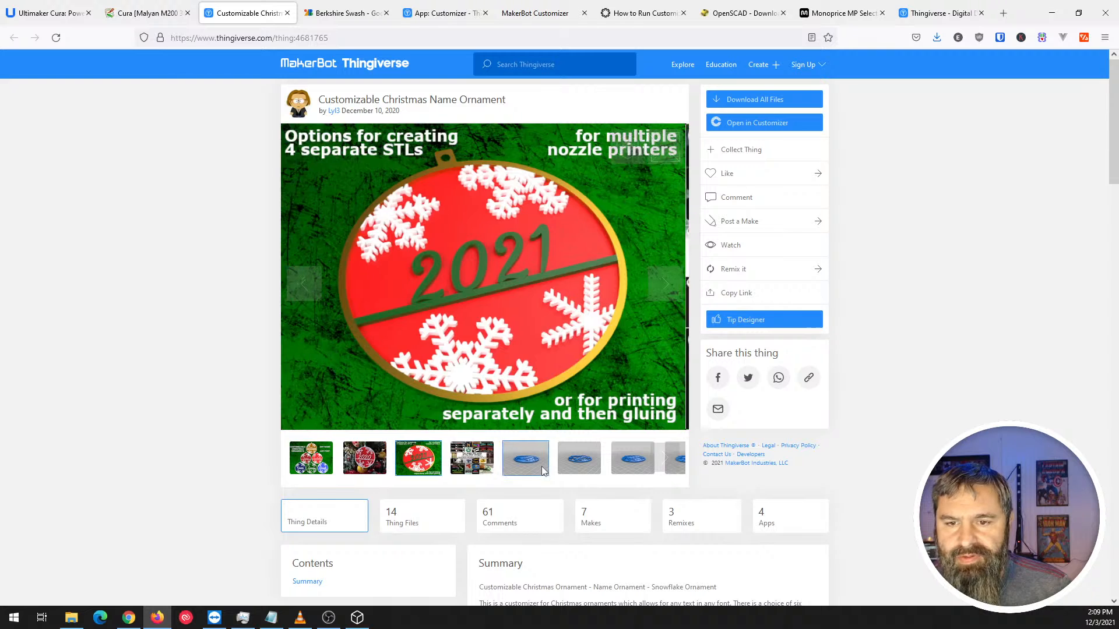
pyautogui.click(541, 467)
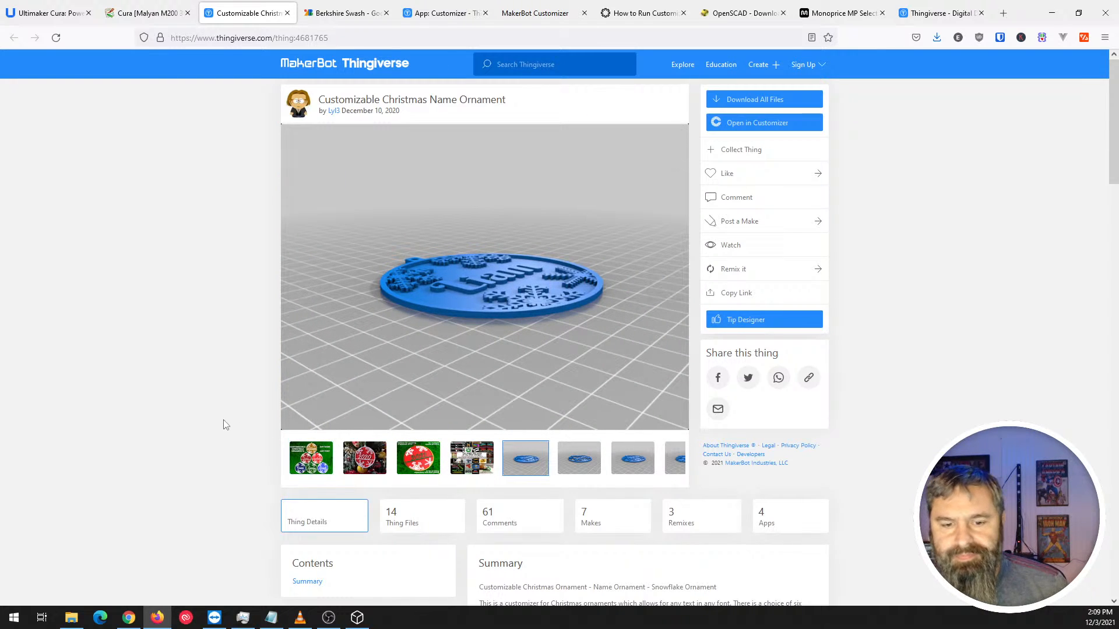
pyautogui.scroll(-6, 225, 425)
pyautogui.scroll(6, 226, 425)
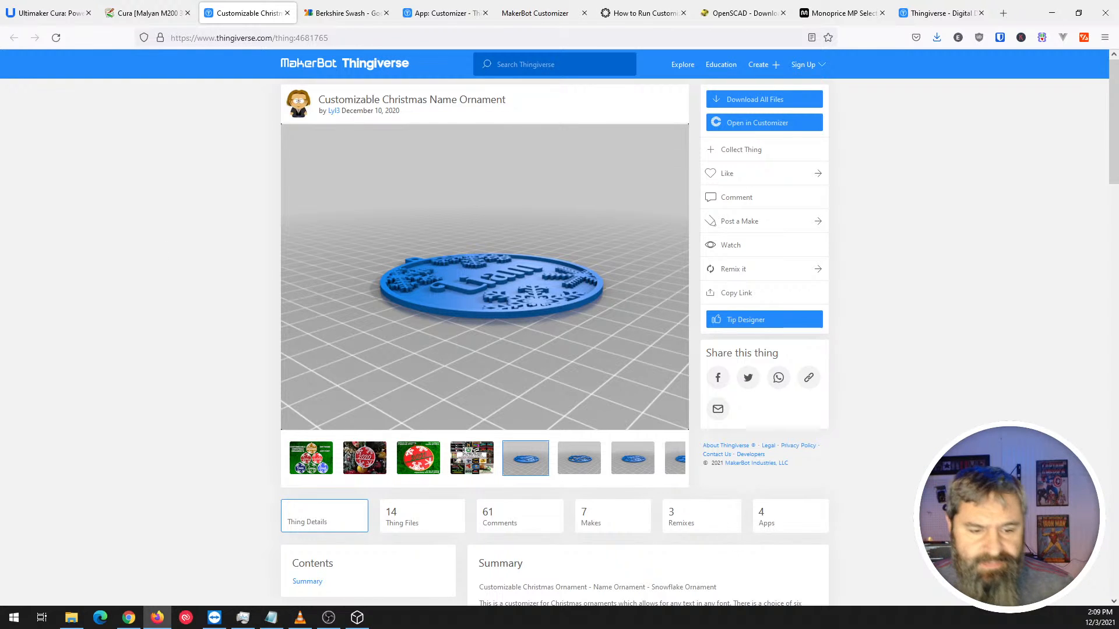
# Switch to File Explorer and show the Dancing_Snowman_Ornament folder containing dancing_snowman.stl in front of the browser.
pyautogui.click(72, 619)
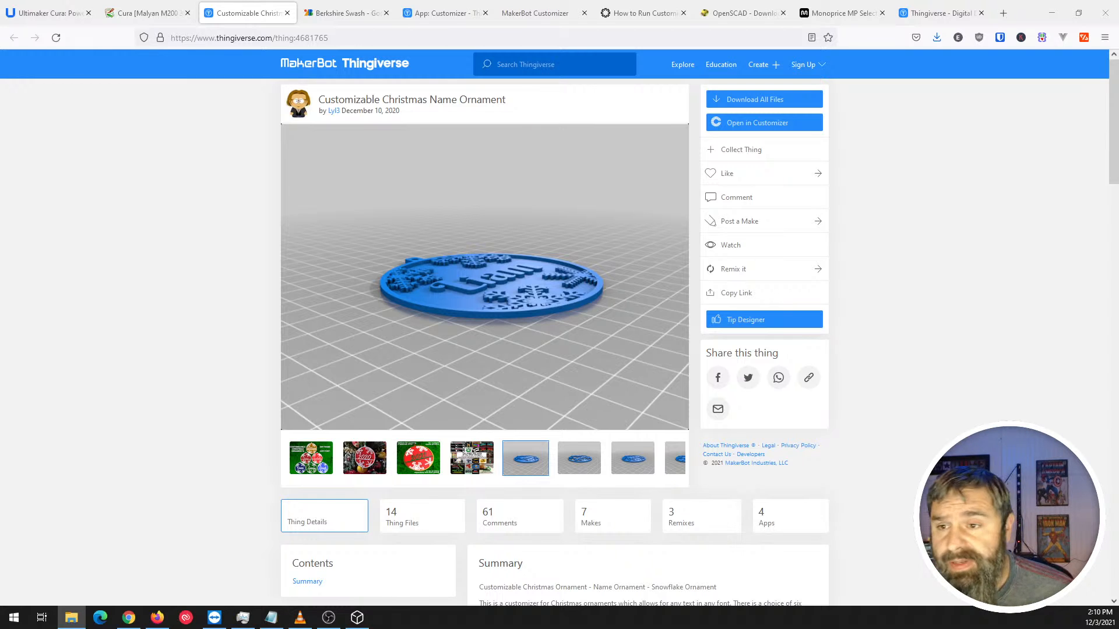
pyautogui.moveTo(0, 338); pyautogui.dragTo(546, 117)
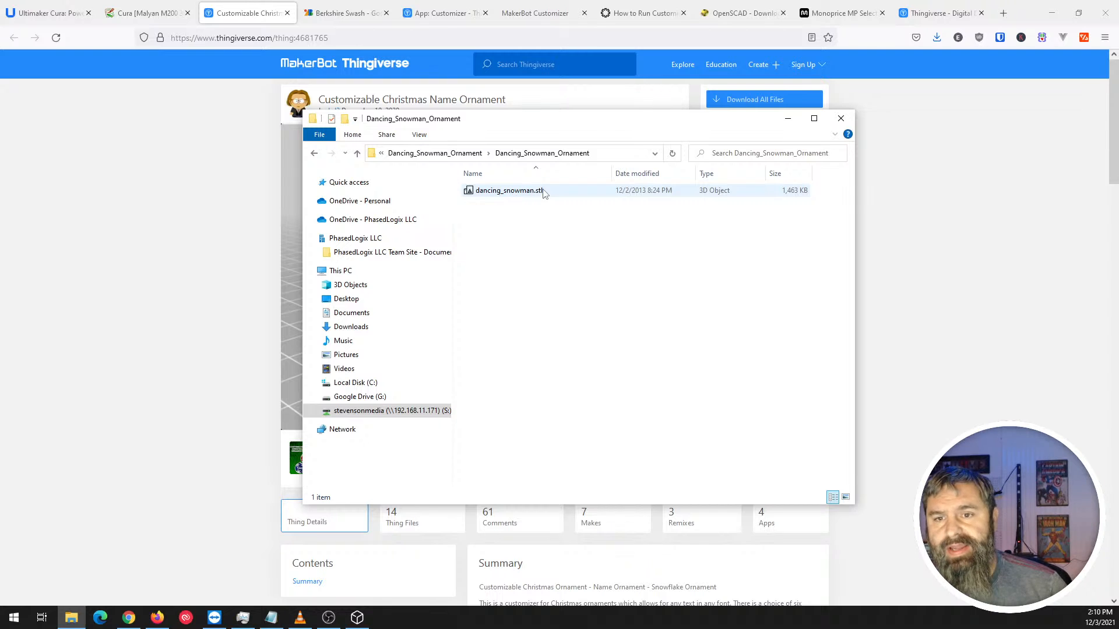
# Return to the Thingiverse home page in Firefox, search for "dancing snowman" and open the white Dancing Snowman Ornament.
pyautogui.click(941, 12)
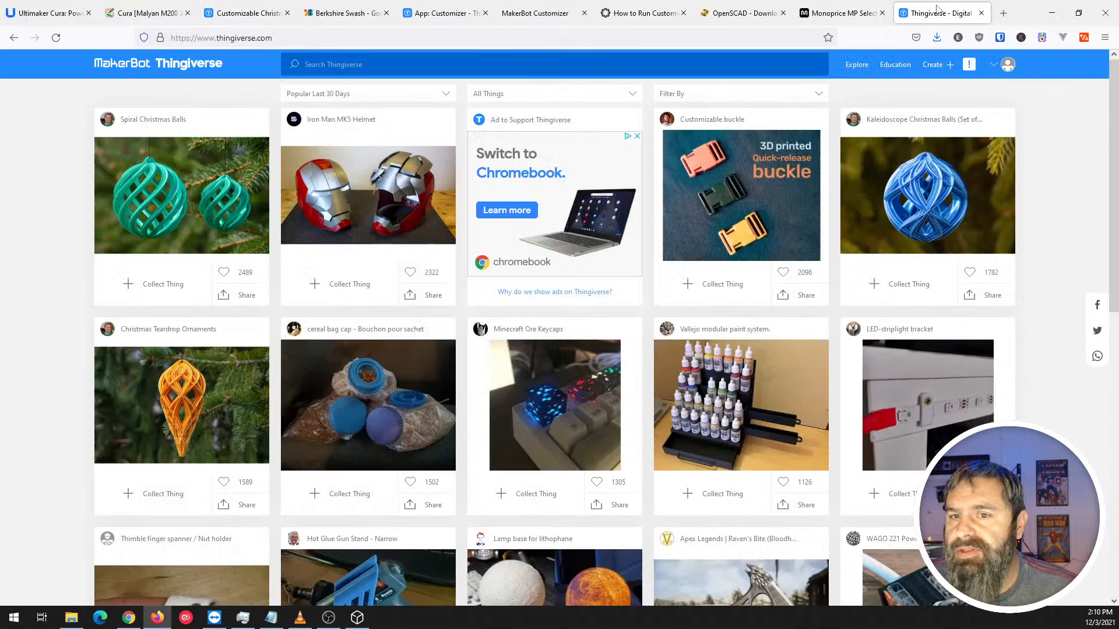
pyautogui.click(401, 66)
pyautogui.write('dan')
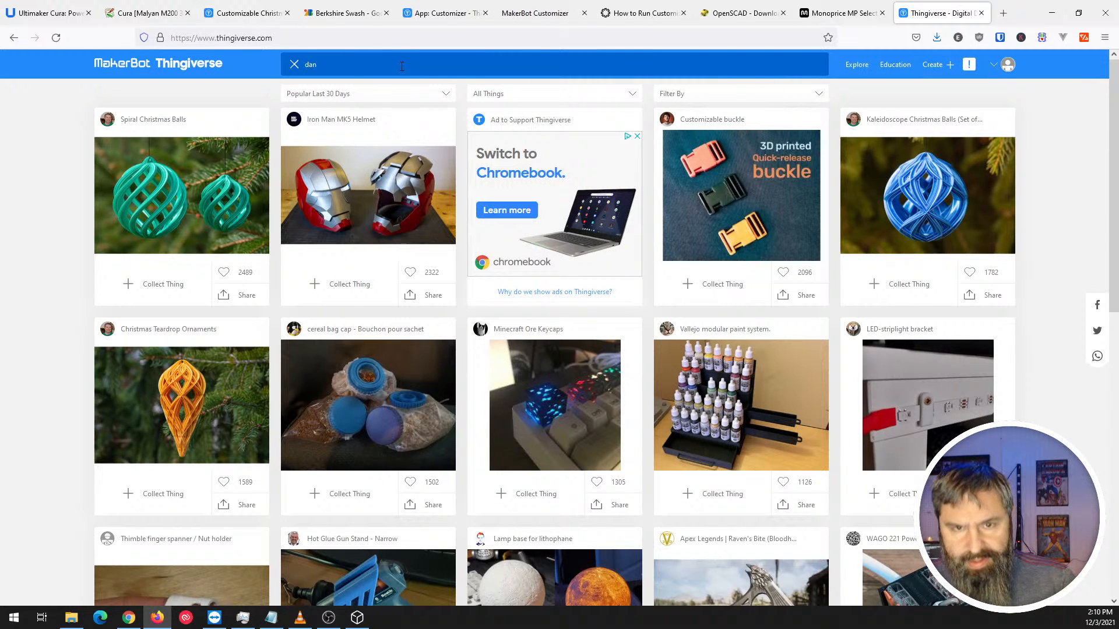
pyautogui.write('cing snowman')
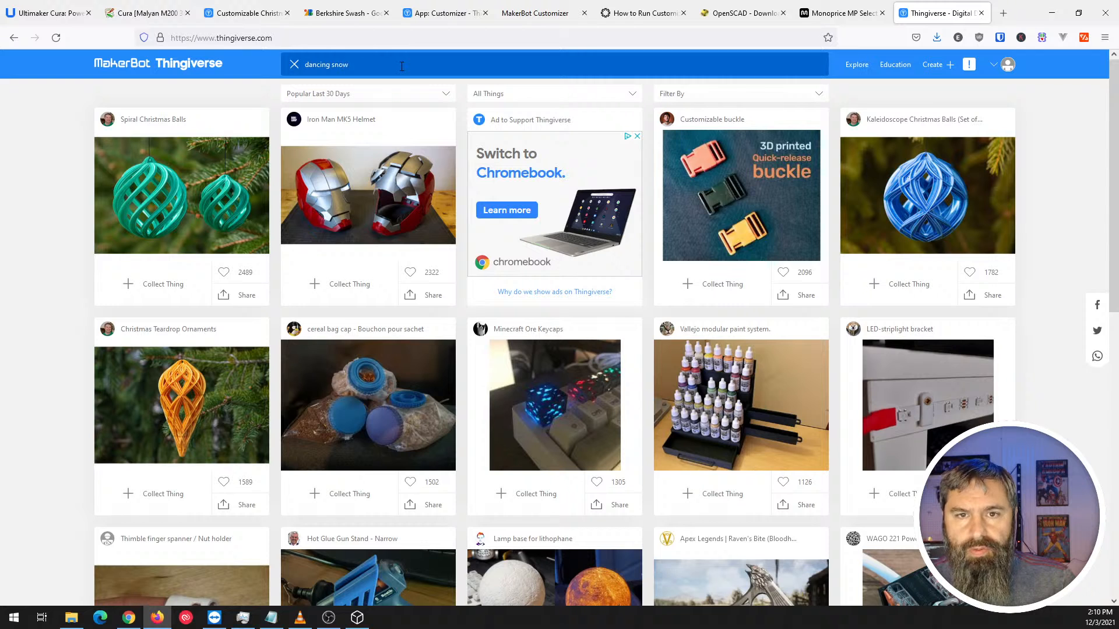
pyautogui.press('Return')
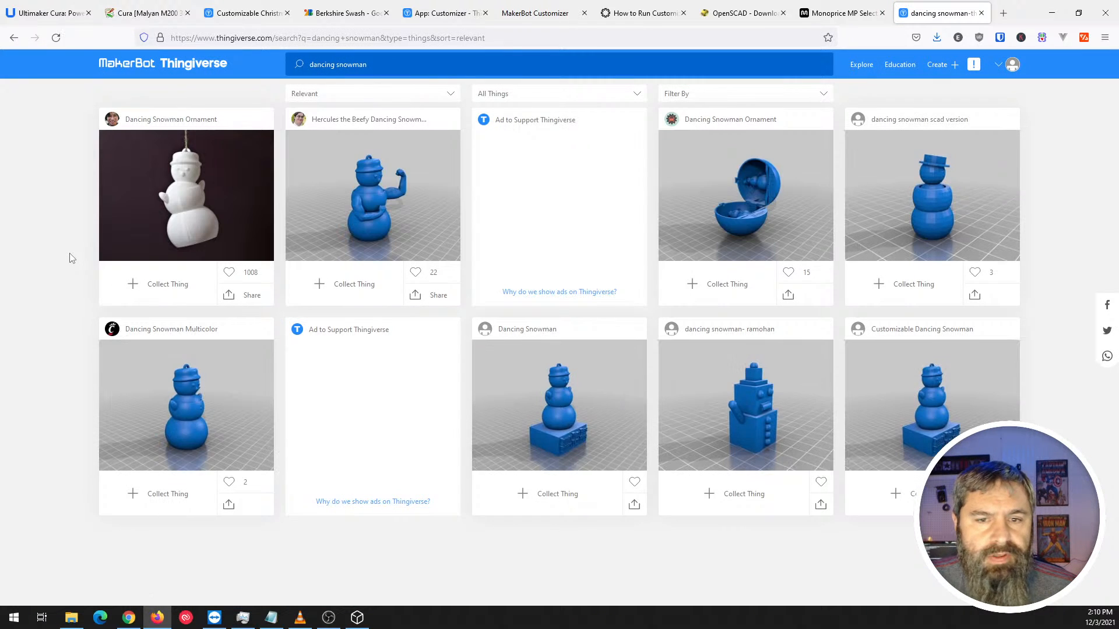
pyautogui.click(170, 220)
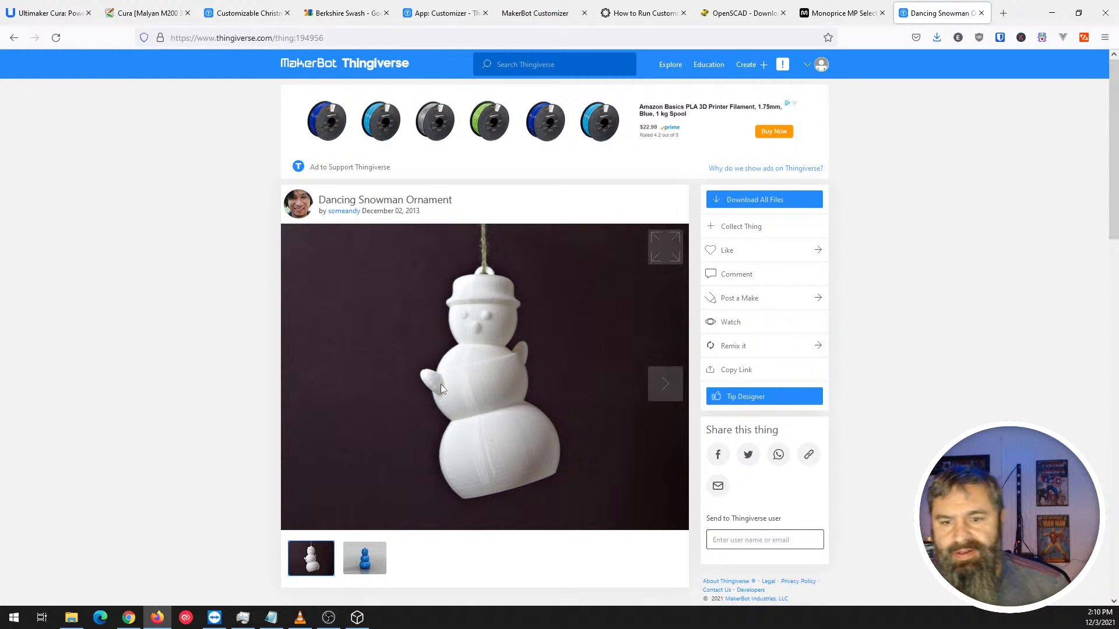
# View the blue rendered image of the Dancing Snowman Ornament and list its thing files.
pyautogui.click(670, 385)
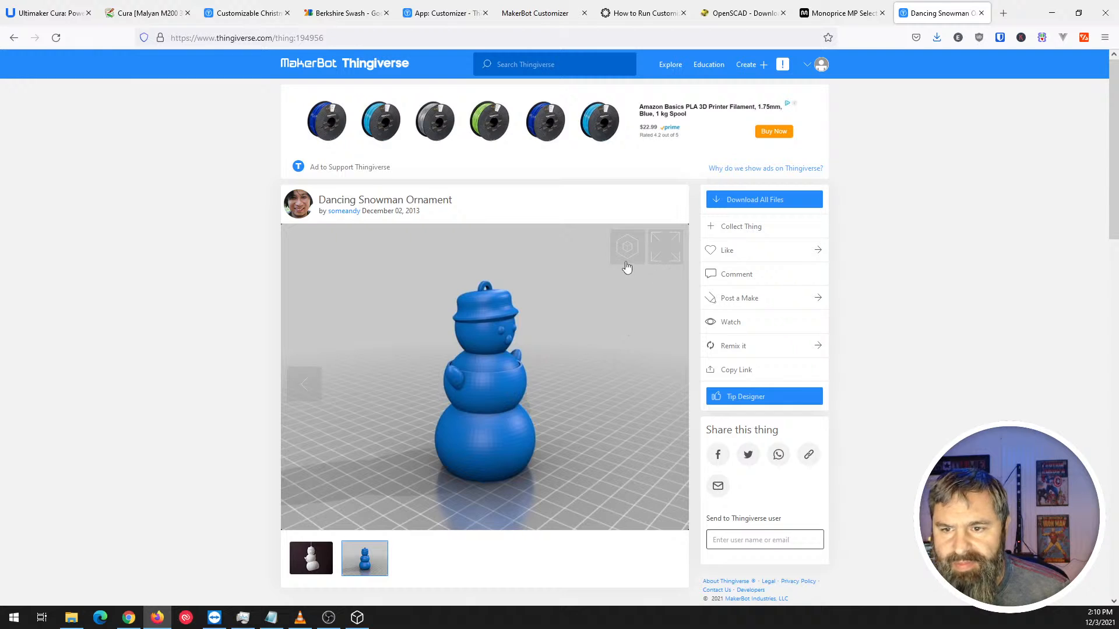
pyautogui.scroll(-2, 199, 411)
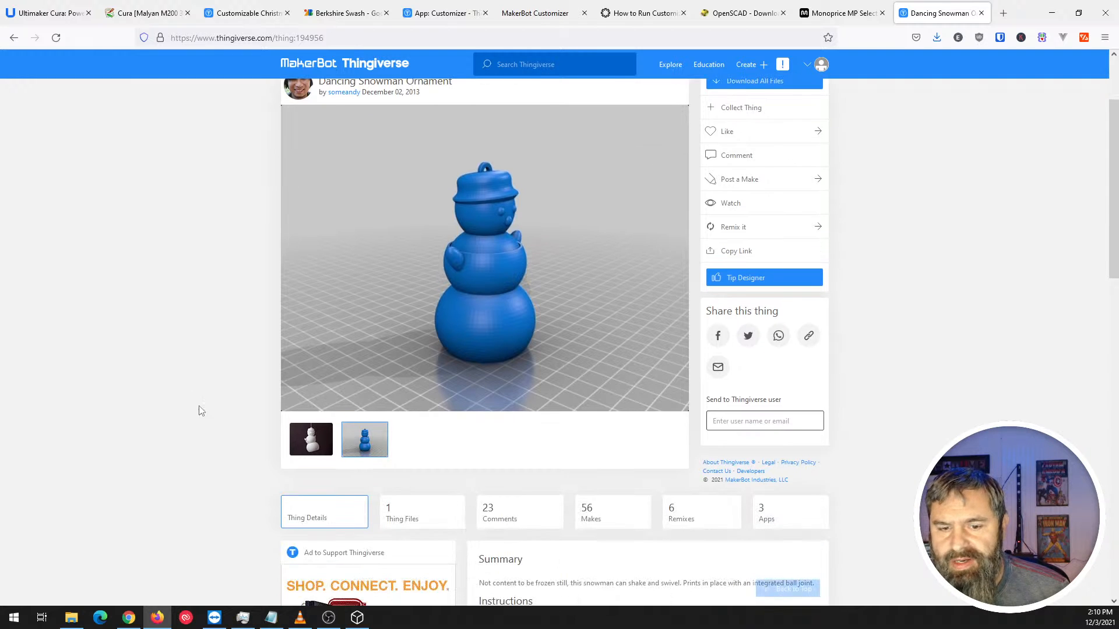
pyautogui.scroll(-3, 204, 411)
pyautogui.click(420, 332)
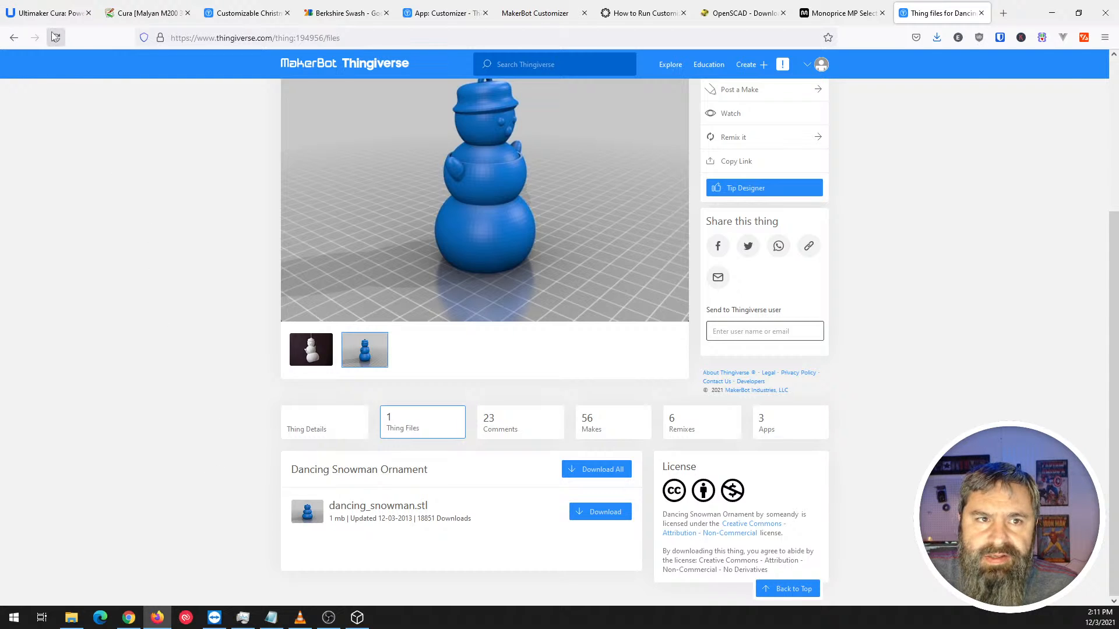
# Bring up the Ultimaker Cura web page, then find and launch the installed Ultimaker Cura 4.12.1 application.
pyautogui.click(46, 13)
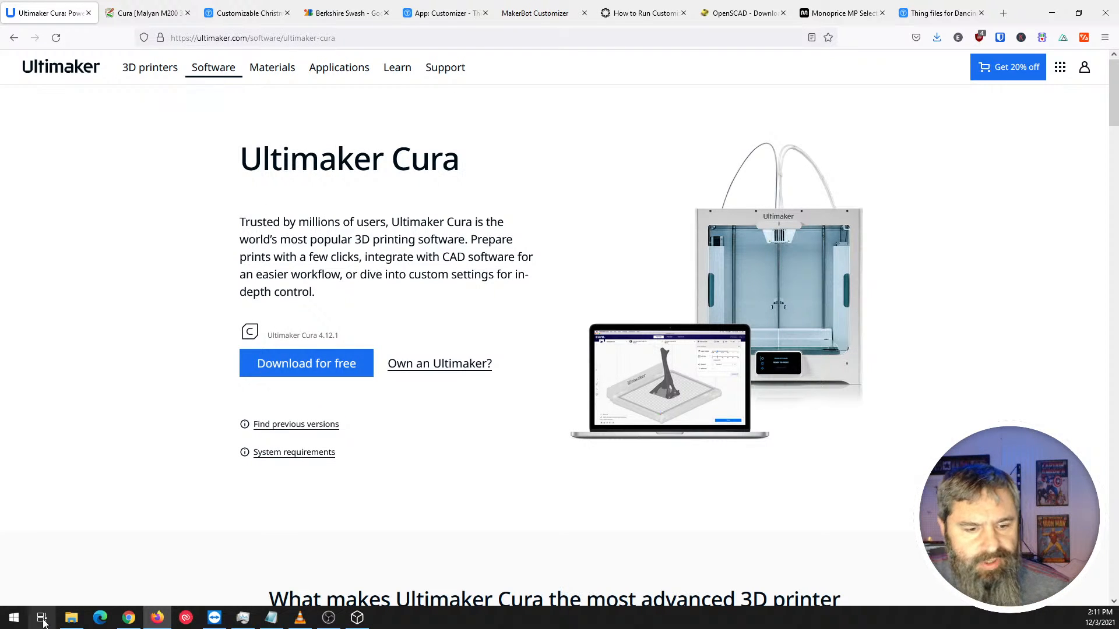
pyautogui.click(13, 619)
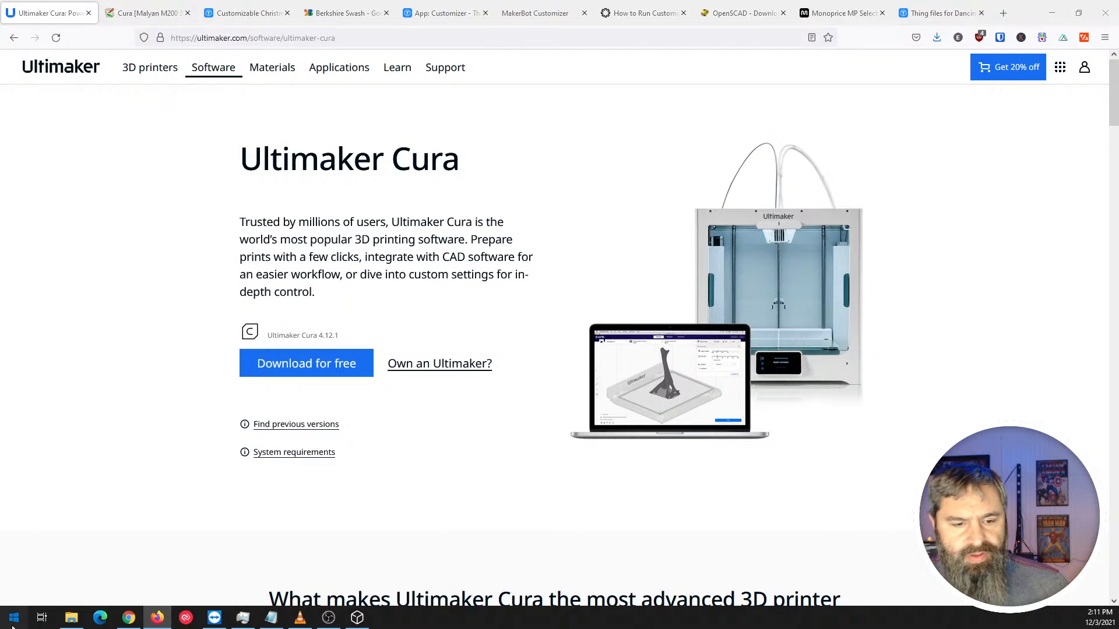
pyautogui.write('cura')
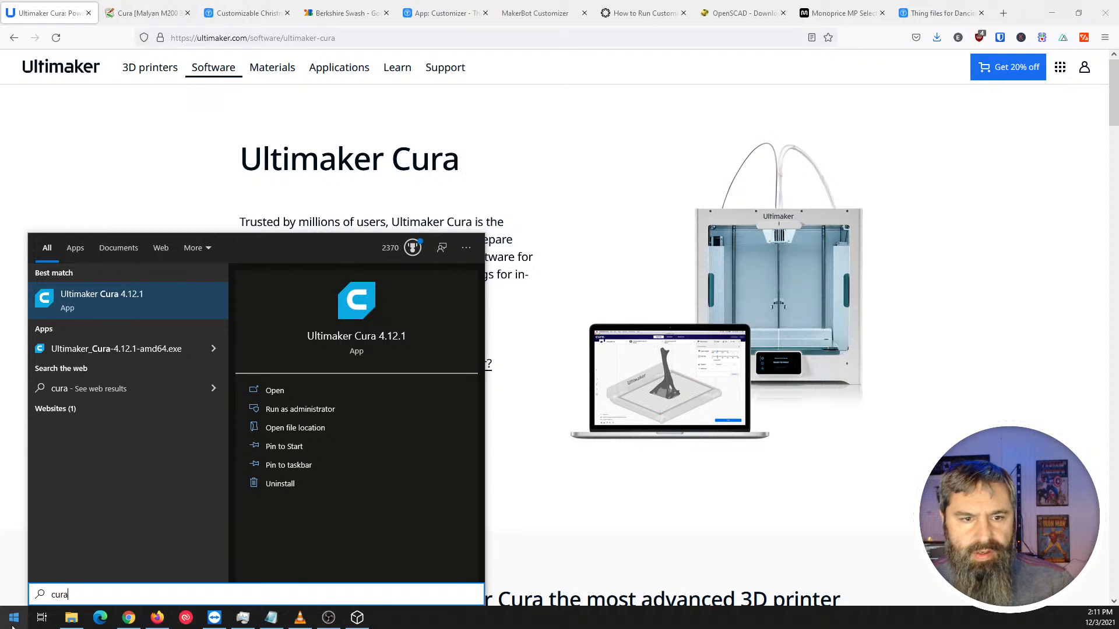
pyautogui.click(99, 313)
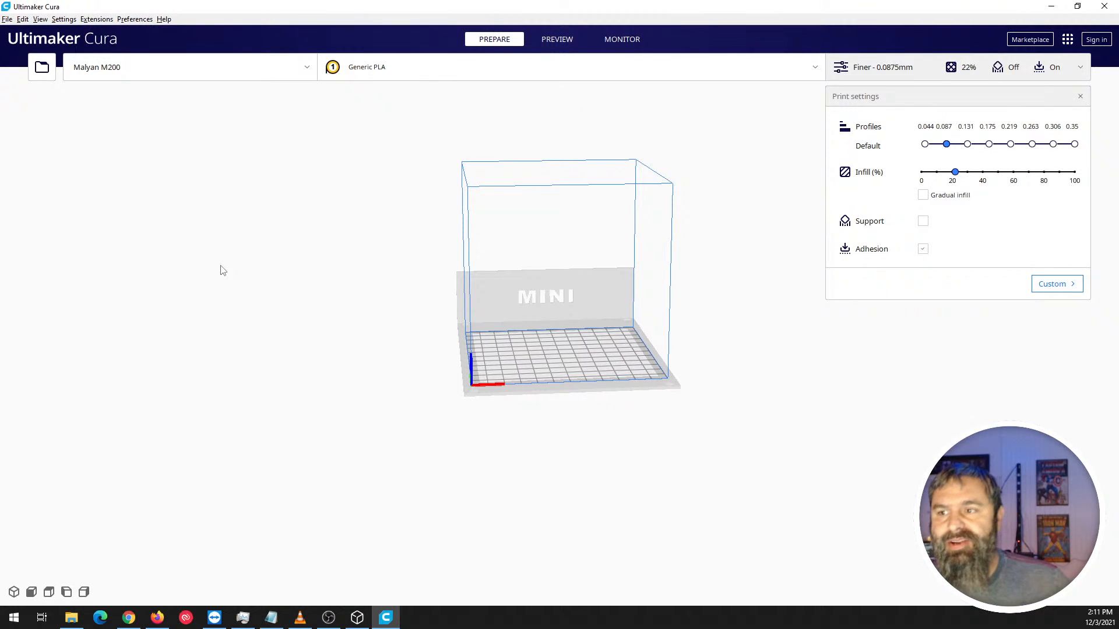
# Collapse the print settings and check the list of preset printers, keeping the Malyan M200.
pyautogui.click(1081, 68)
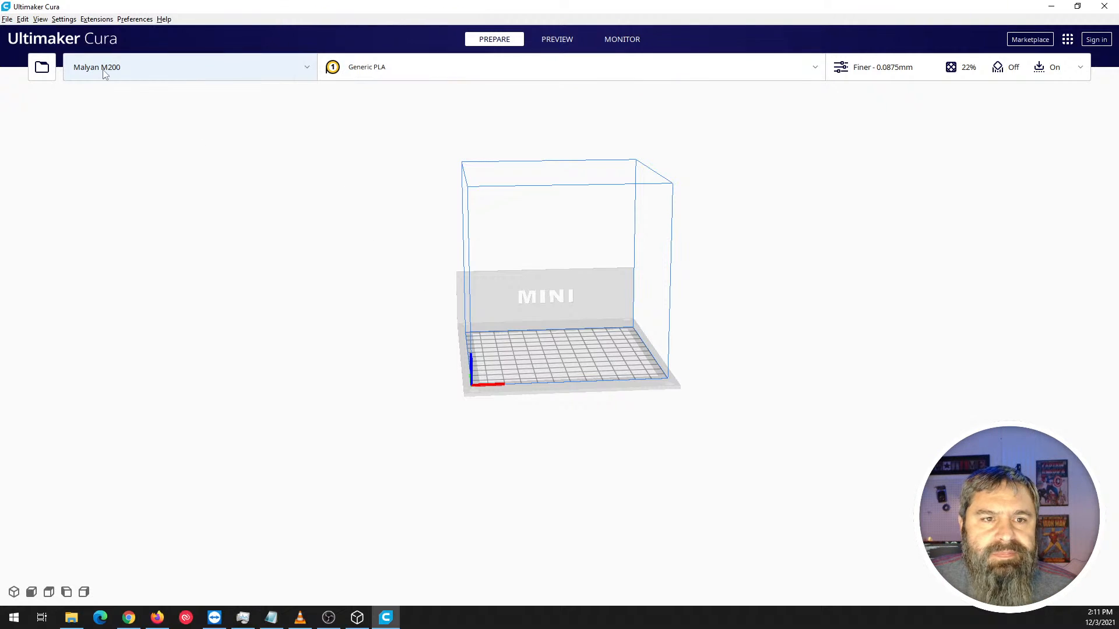
pyautogui.click(312, 70)
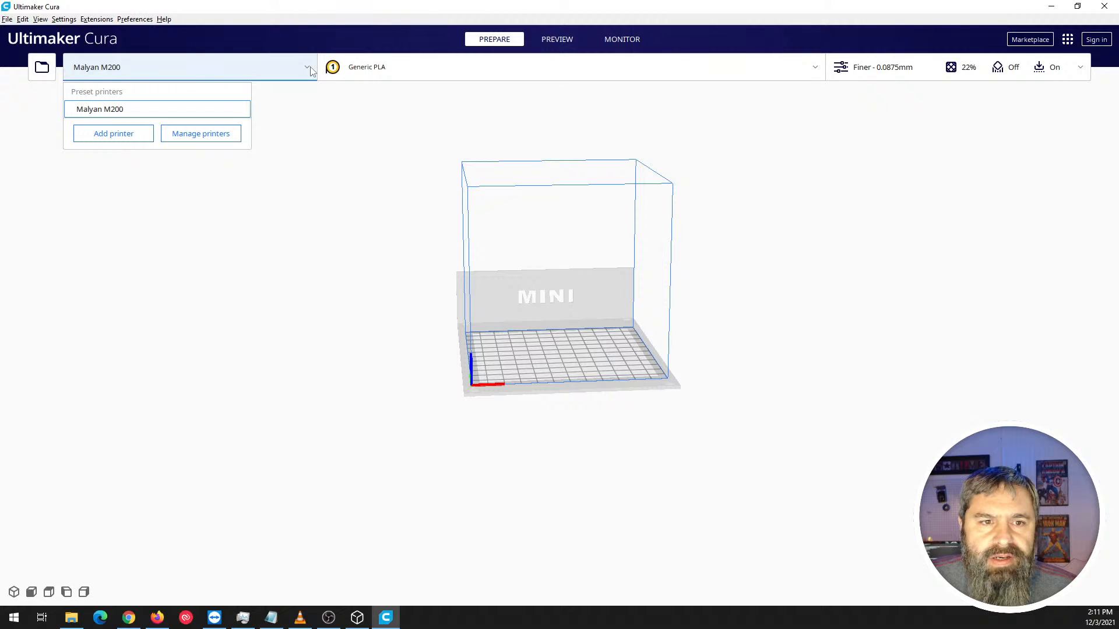
pyautogui.click(312, 70)
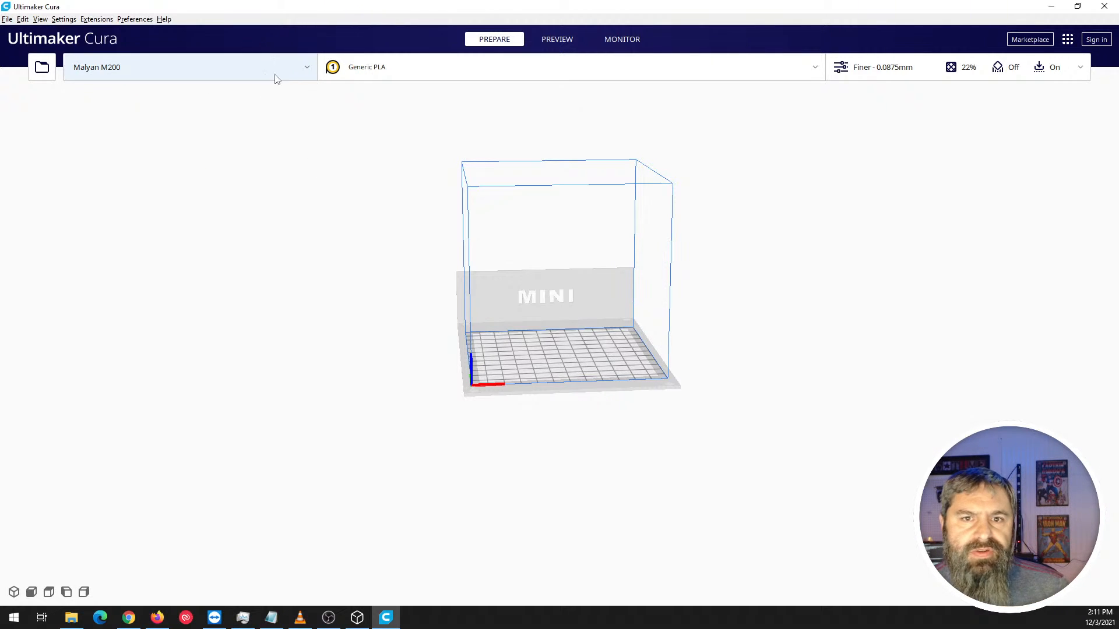
# Start adding a printer and browse the manufacturers offered for non-networked printers.
pyautogui.click(306, 70)
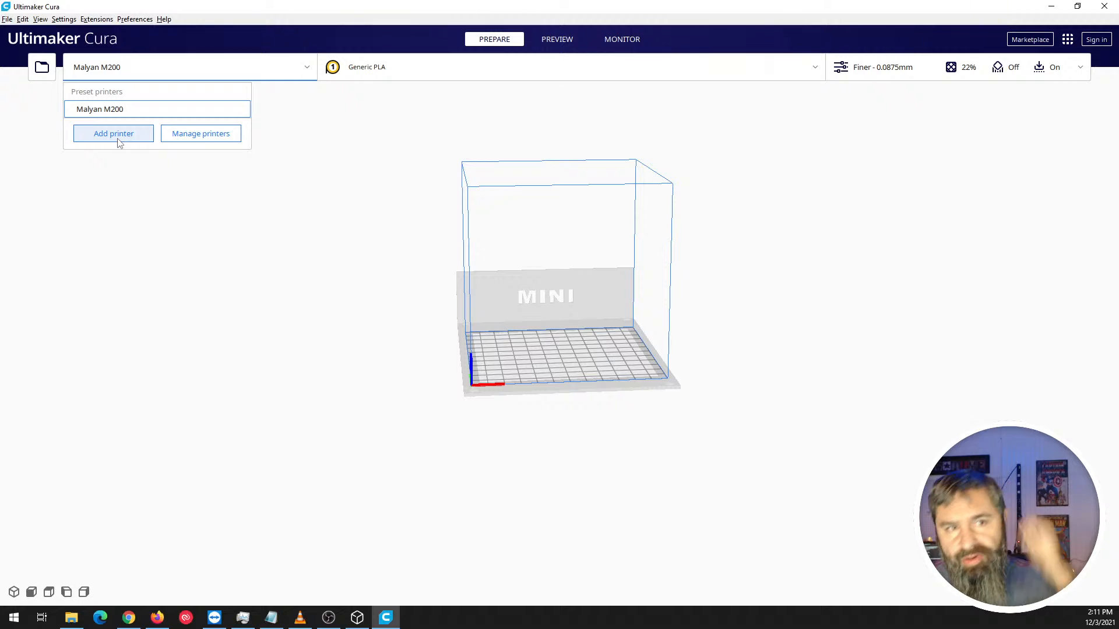
pyautogui.click(118, 138)
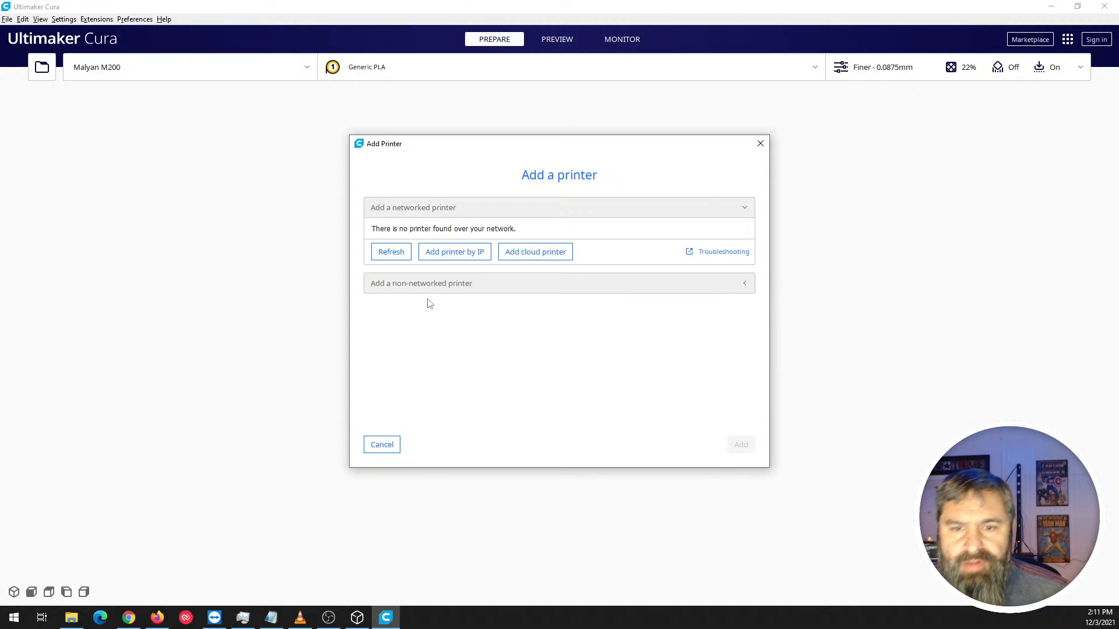
pyautogui.click(439, 284)
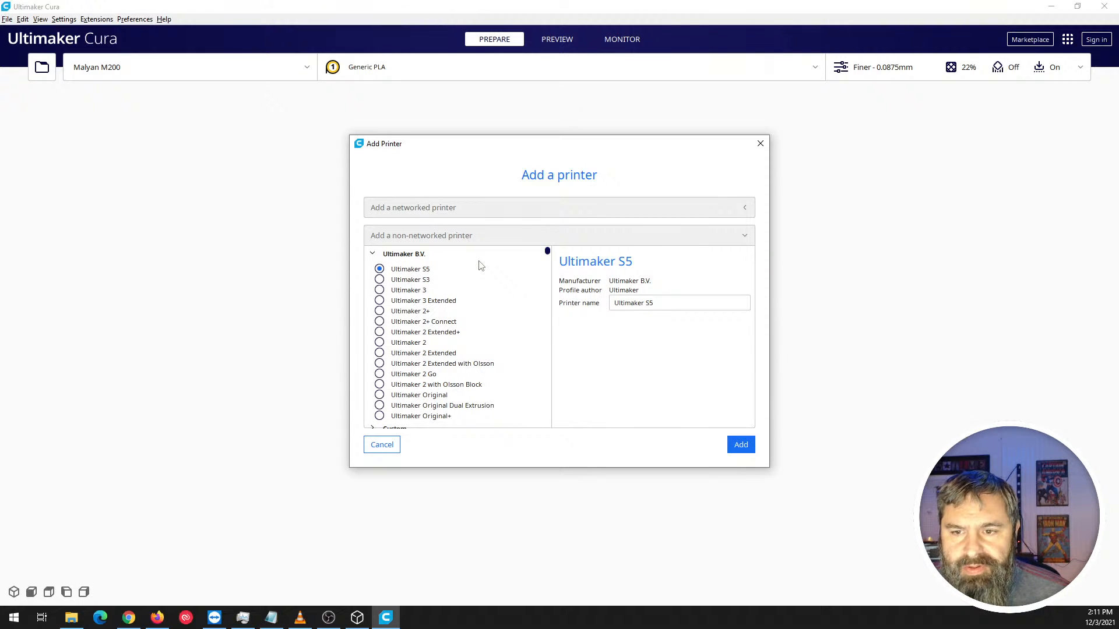
pyautogui.scroll(-1, 434, 278)
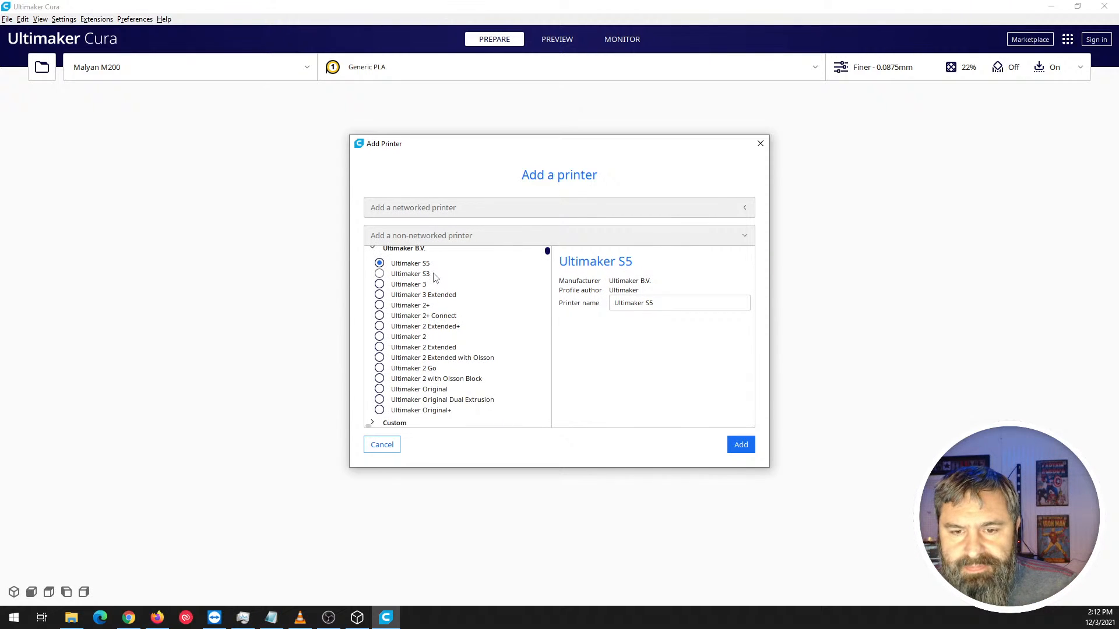
pyautogui.scroll(-4, 435, 278)
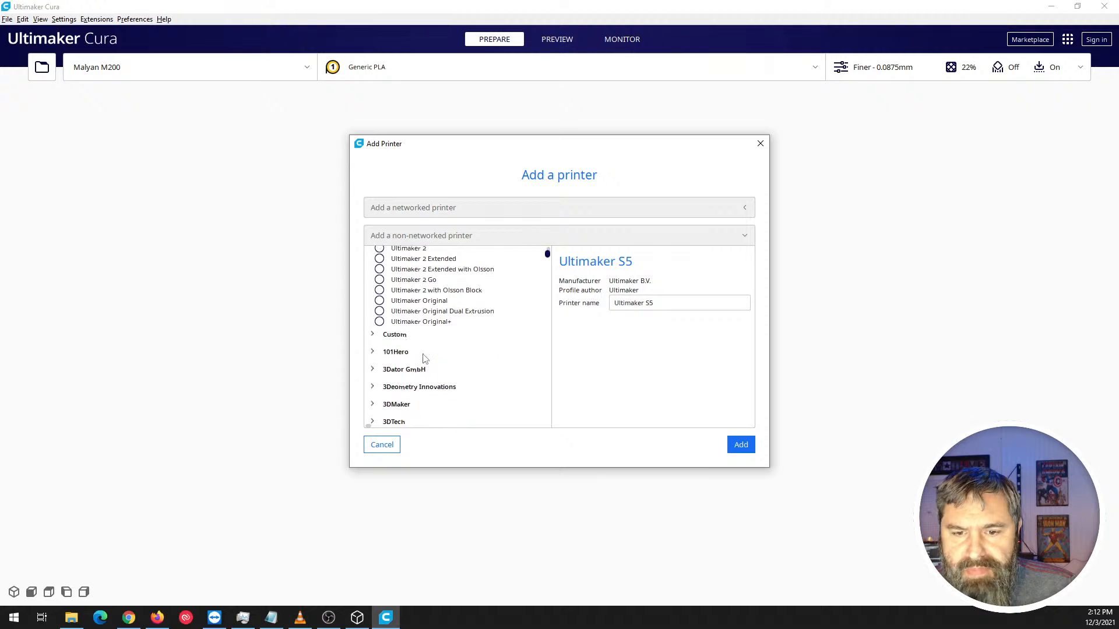
pyautogui.scroll(-12, 424, 359)
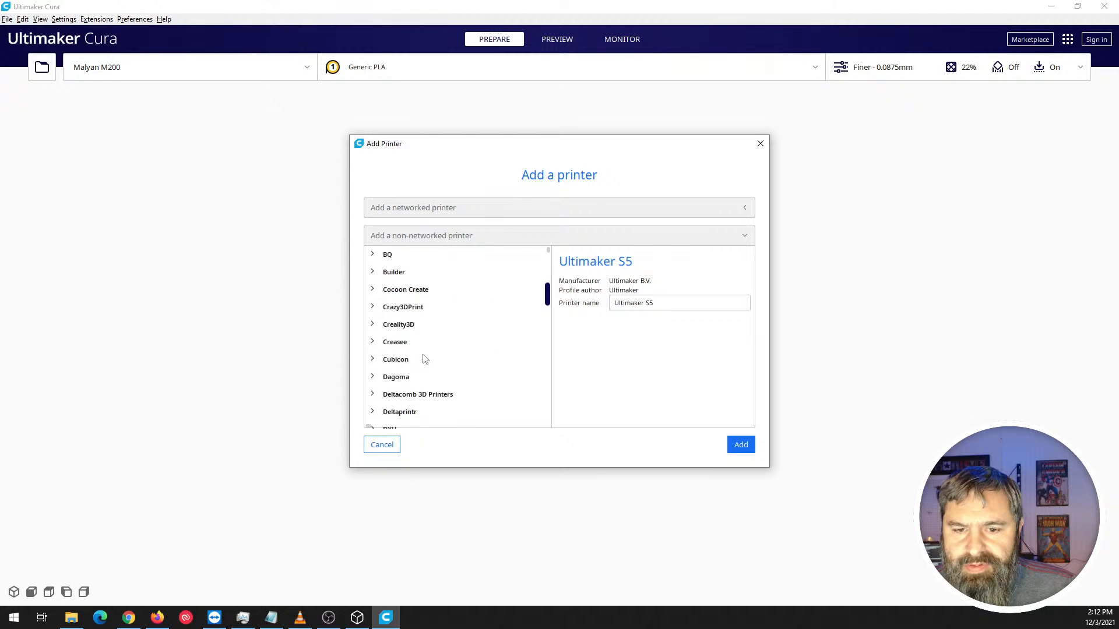
pyautogui.scroll(-12, 424, 359)
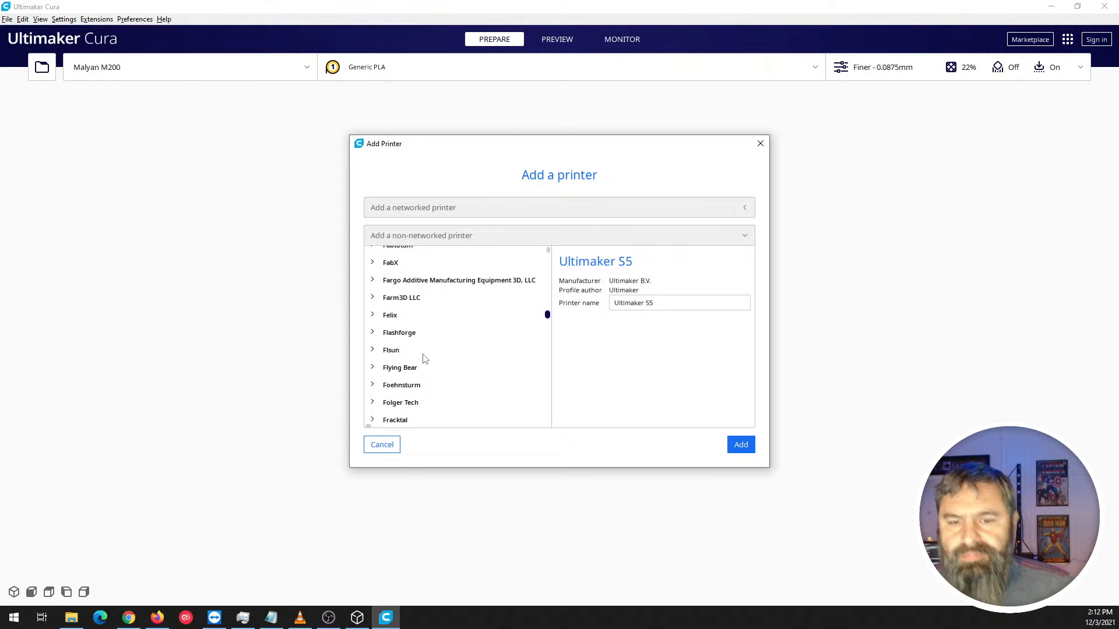
pyautogui.scroll(-6, 425, 358)
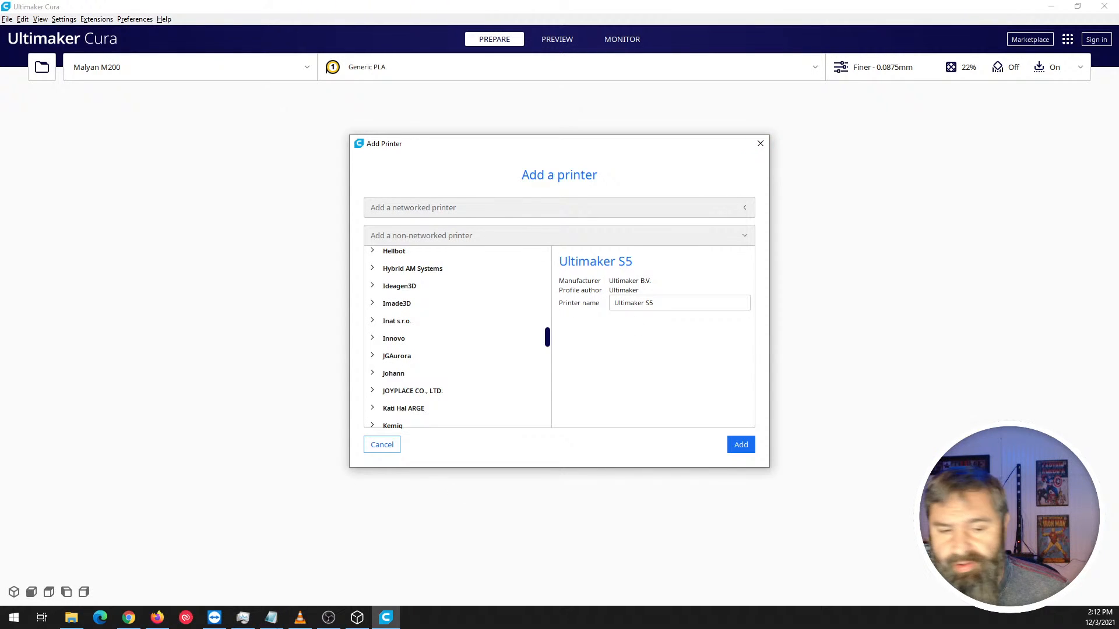
# Switch to Firefox and read the Malyan M200 site's Cura page, covering the software downloads and printer profiles.
pyautogui.click(168, 621)
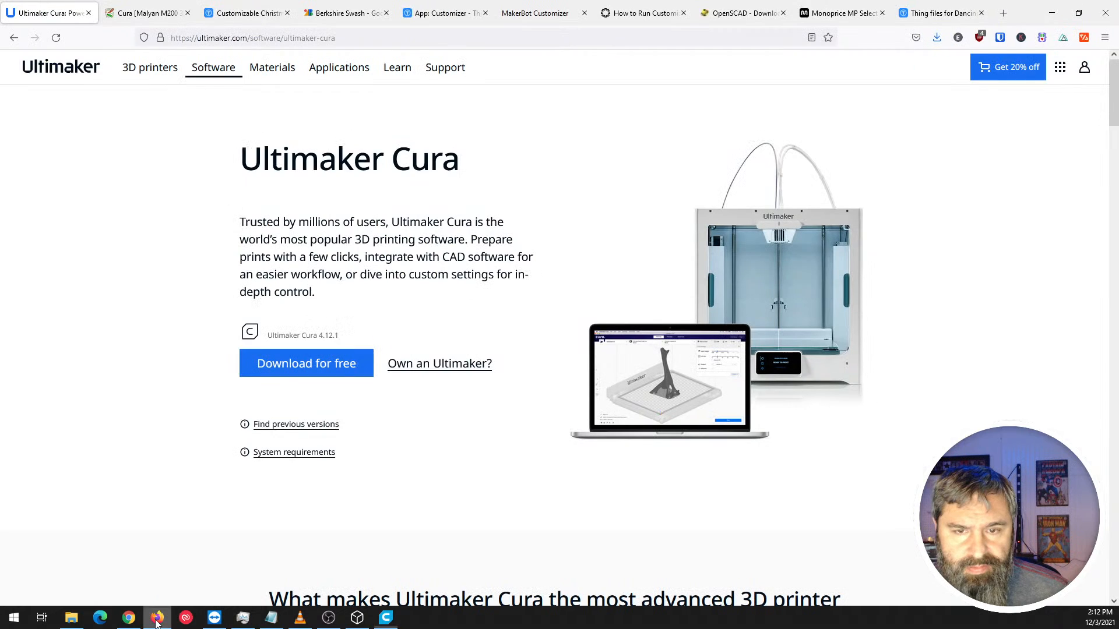
pyautogui.click(140, 14)
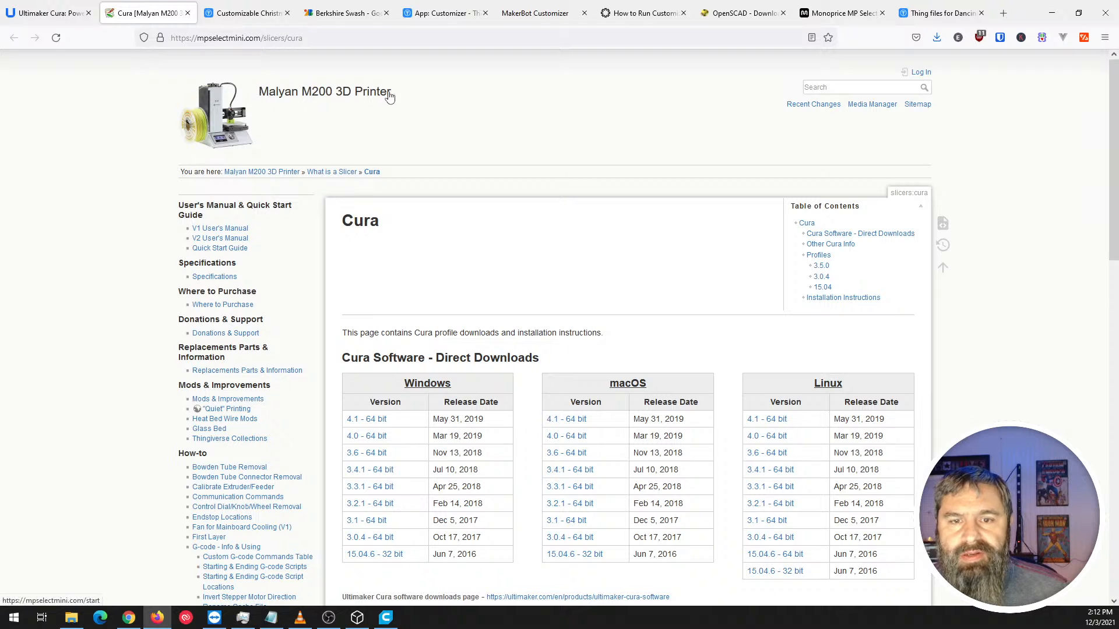
pyautogui.scroll(-3, 420, 243)
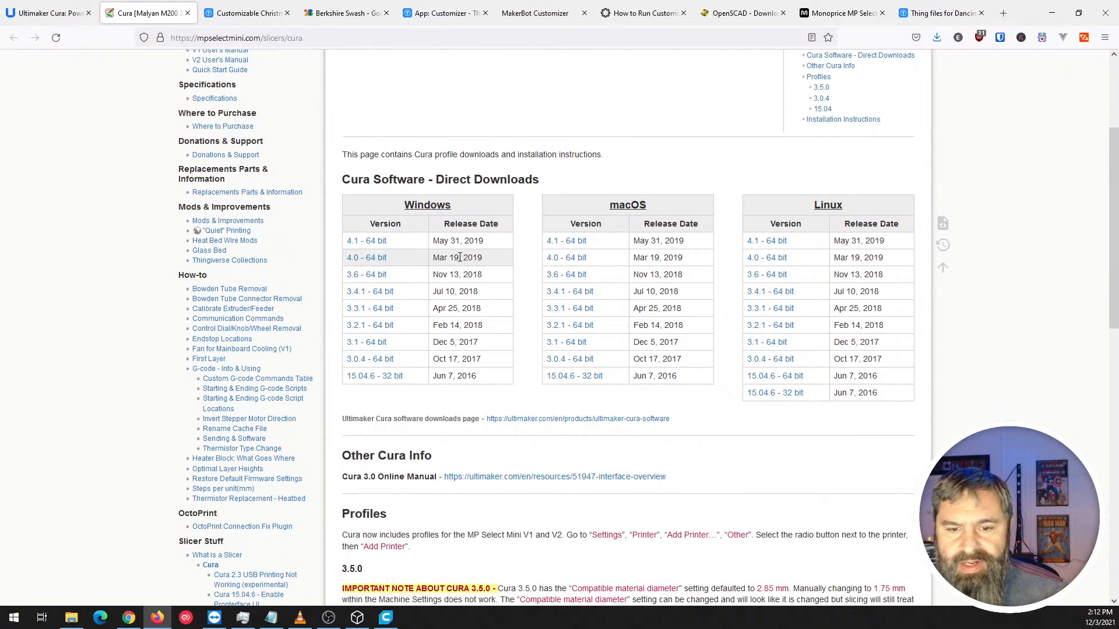
pyautogui.scroll(-4, 461, 266)
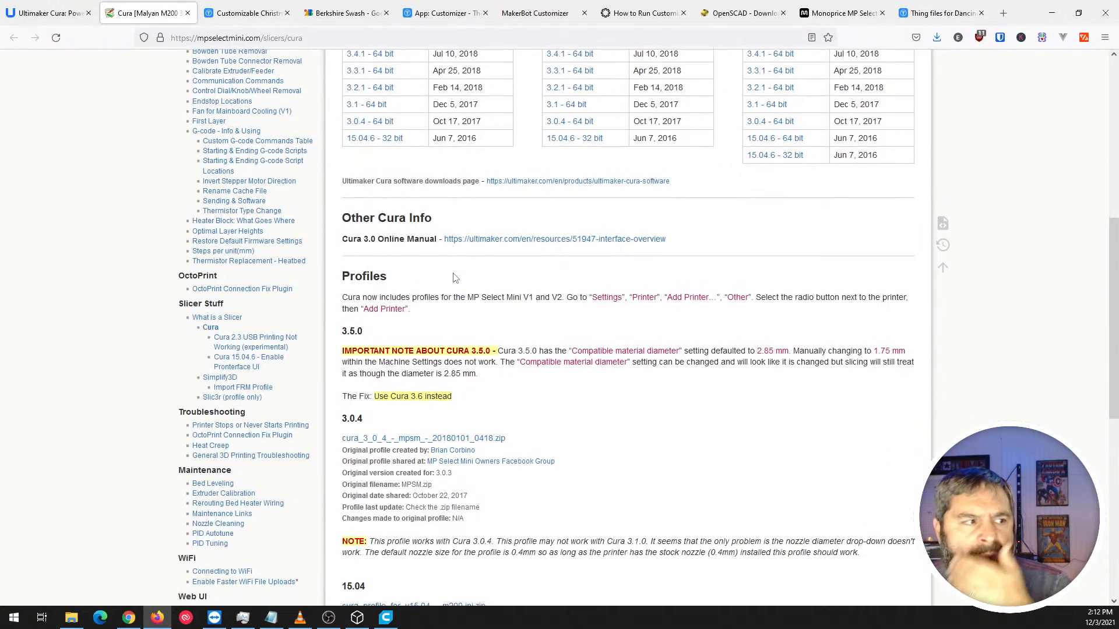
pyautogui.scroll(-8, 455, 278)
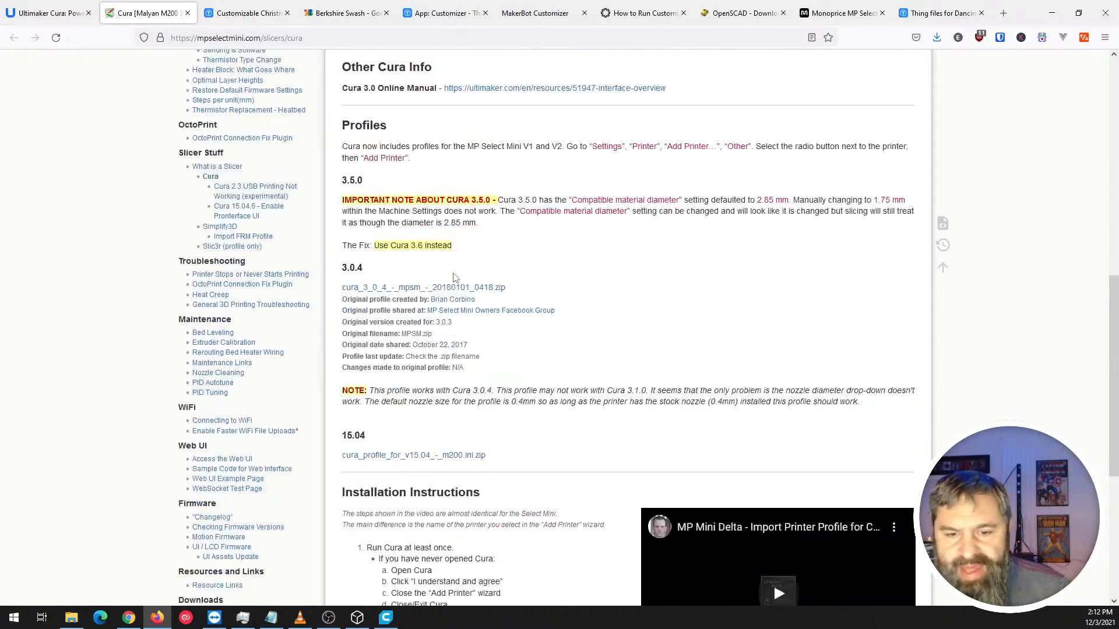
pyautogui.scroll(9, 472, 323)
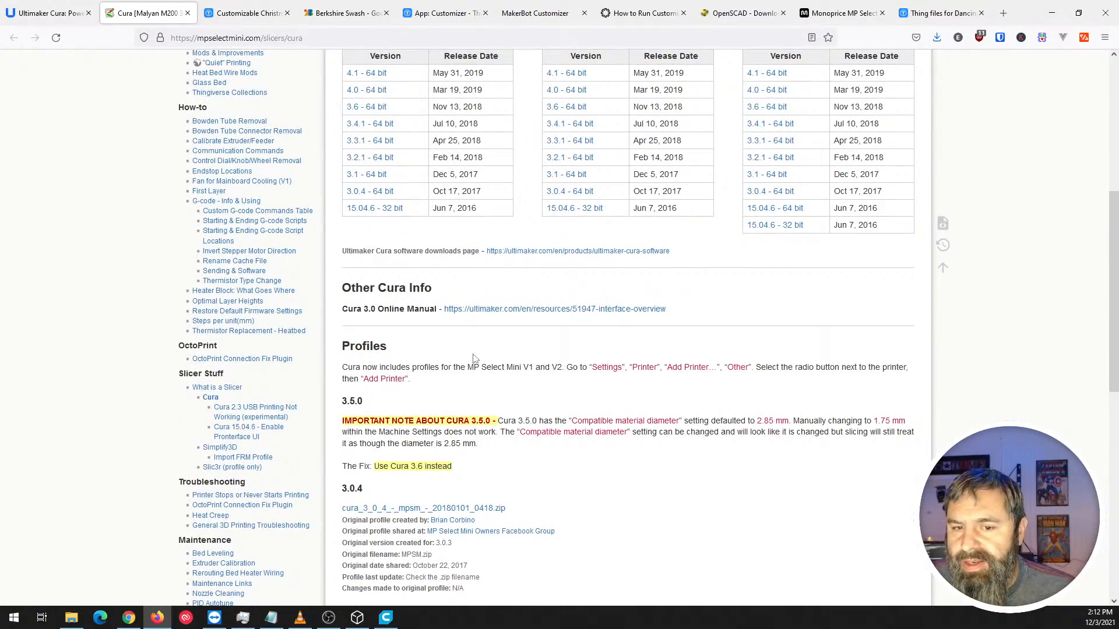
pyautogui.scroll(6, 408, 390)
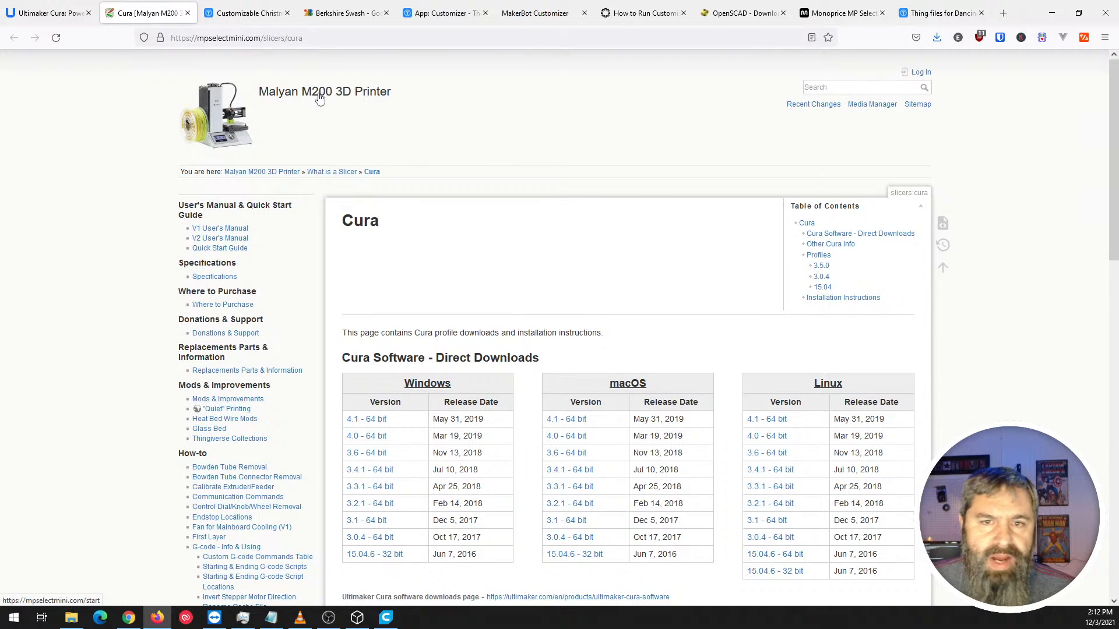
# Return to Ultimaker Cura and select the Malyan M200 among Malyan's non-networked printers.
pyautogui.click(385, 617)
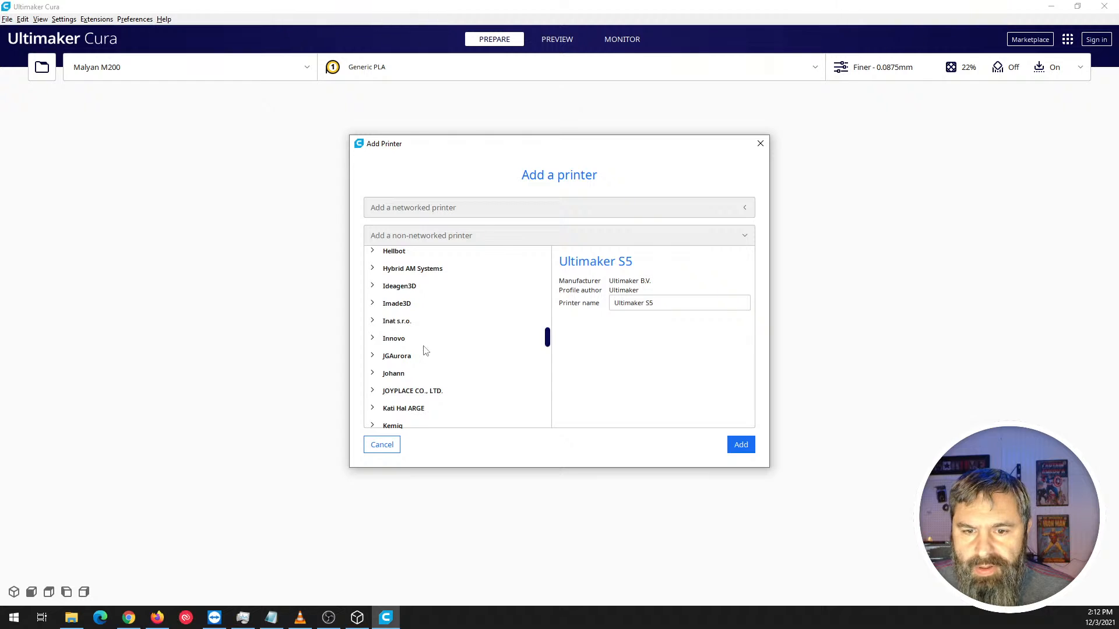
pyautogui.scroll(-1, 406, 333)
pyautogui.scroll(-15, 406, 334)
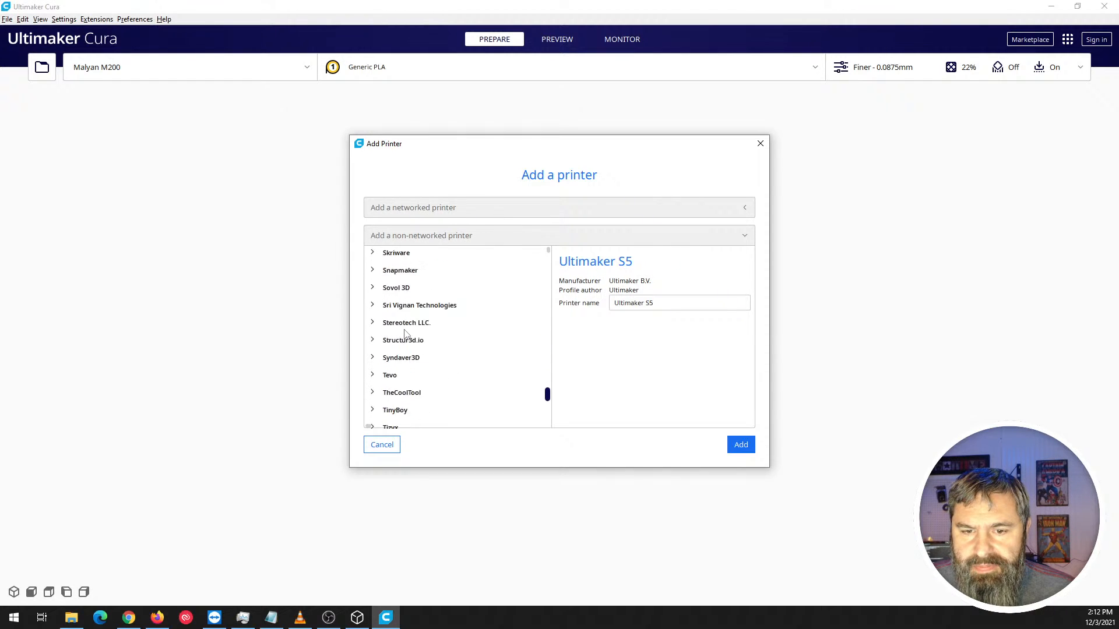
pyautogui.scroll(10, 406, 334)
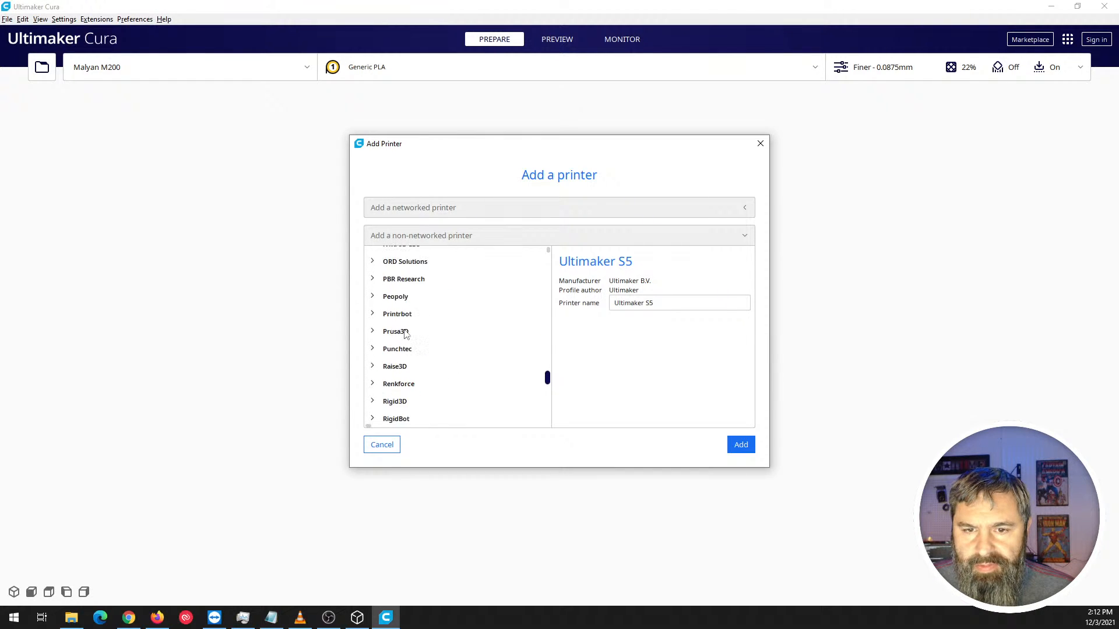
pyautogui.scroll(5, 548, 376)
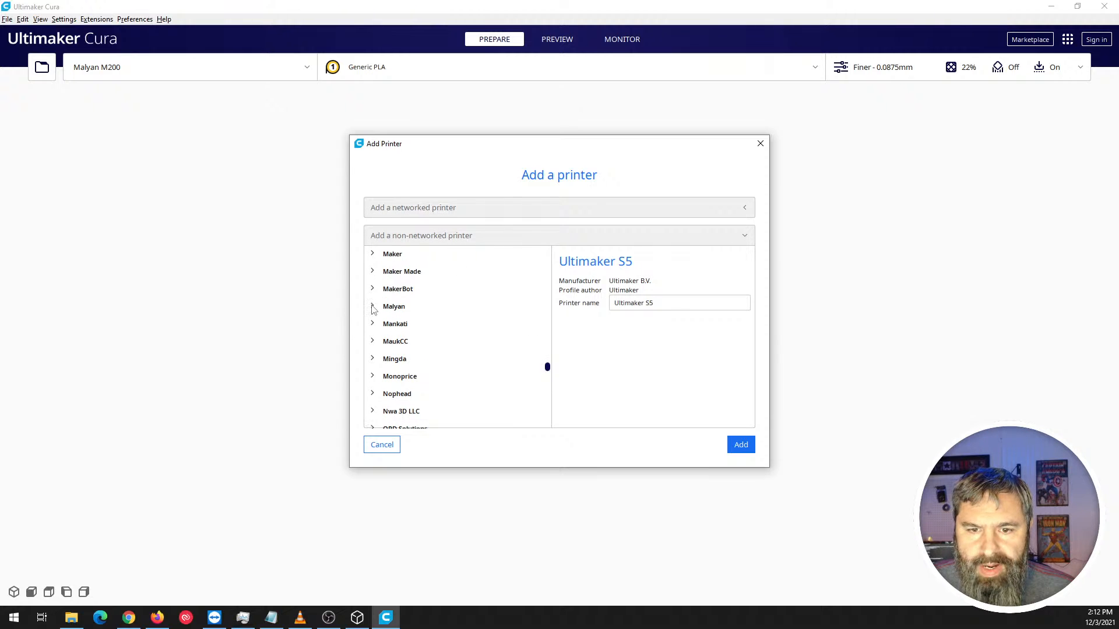
pyautogui.click(373, 307)
pyautogui.click(407, 332)
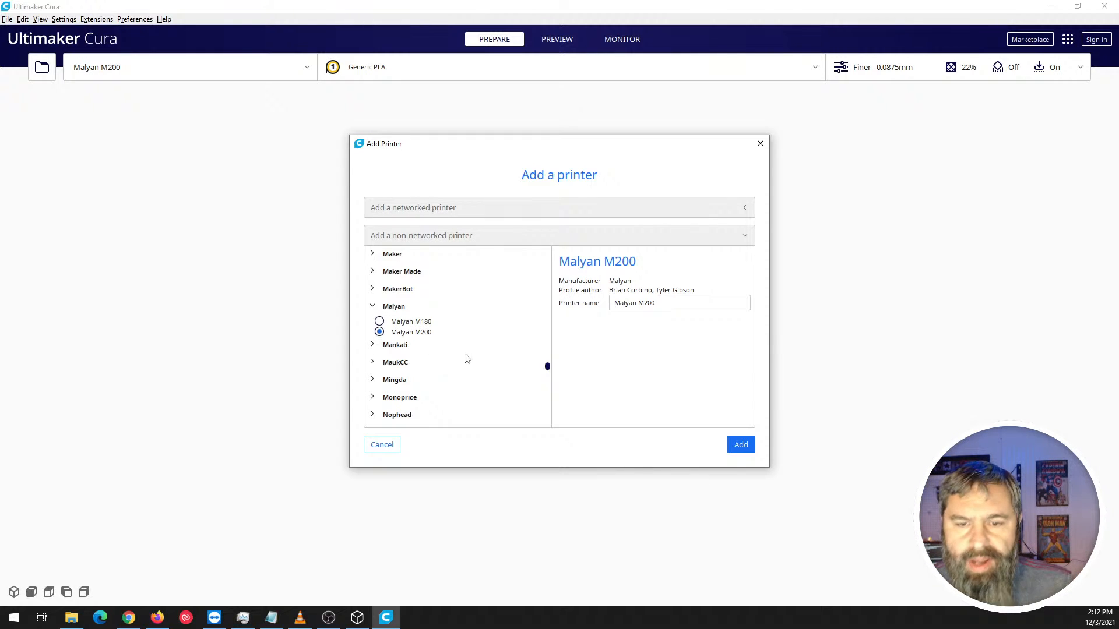
# List the Prusa3D printer models in the non-networked printer choices.
pyautogui.moveTo(549, 369); pyautogui.dragTo(549, 381)
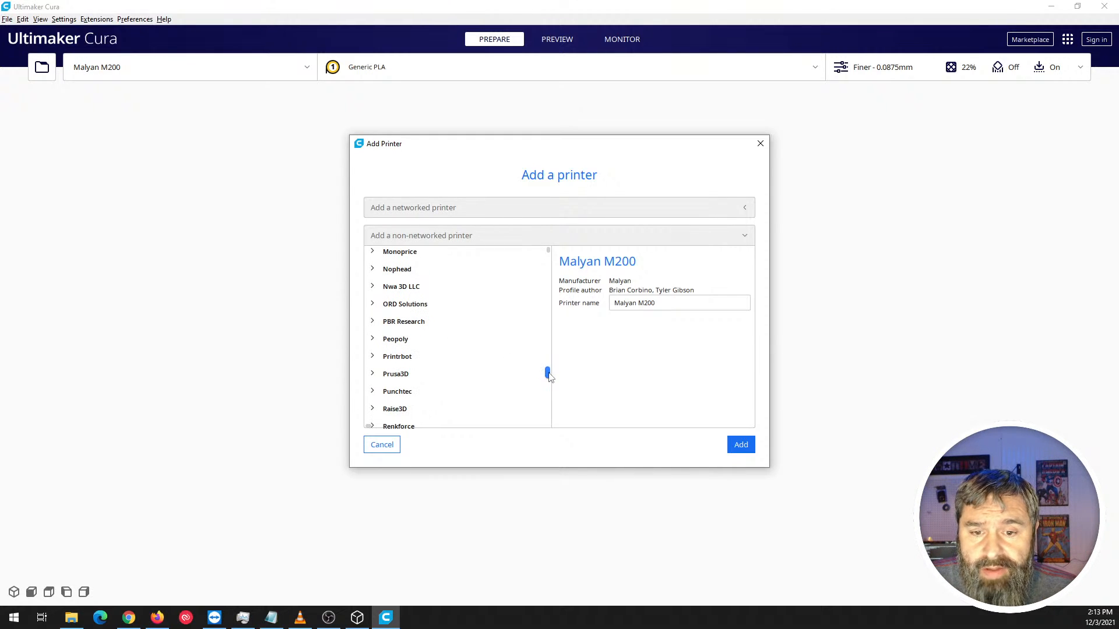
pyautogui.click(374, 376)
pyautogui.moveTo(548, 372); pyautogui.dragTo(549, 380)
pyautogui.scroll(-2, 391, 391)
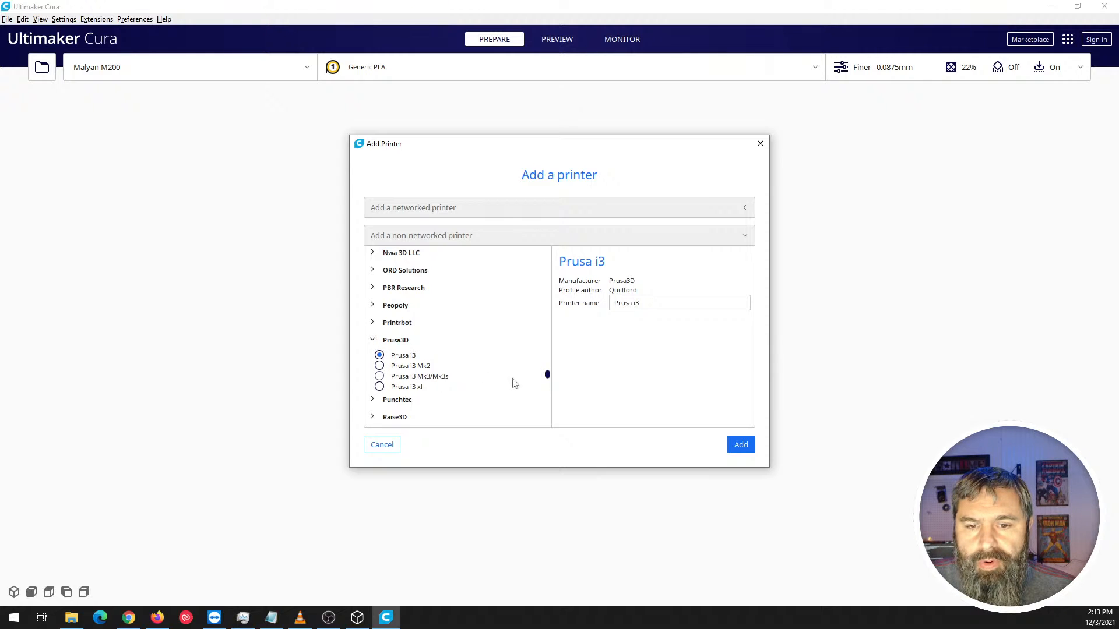
# Select the Creality Ender-3 among the Creality3D models and cancel adding a printer.
pyautogui.moveTo(548, 379); pyautogui.dragTo(547, 252)
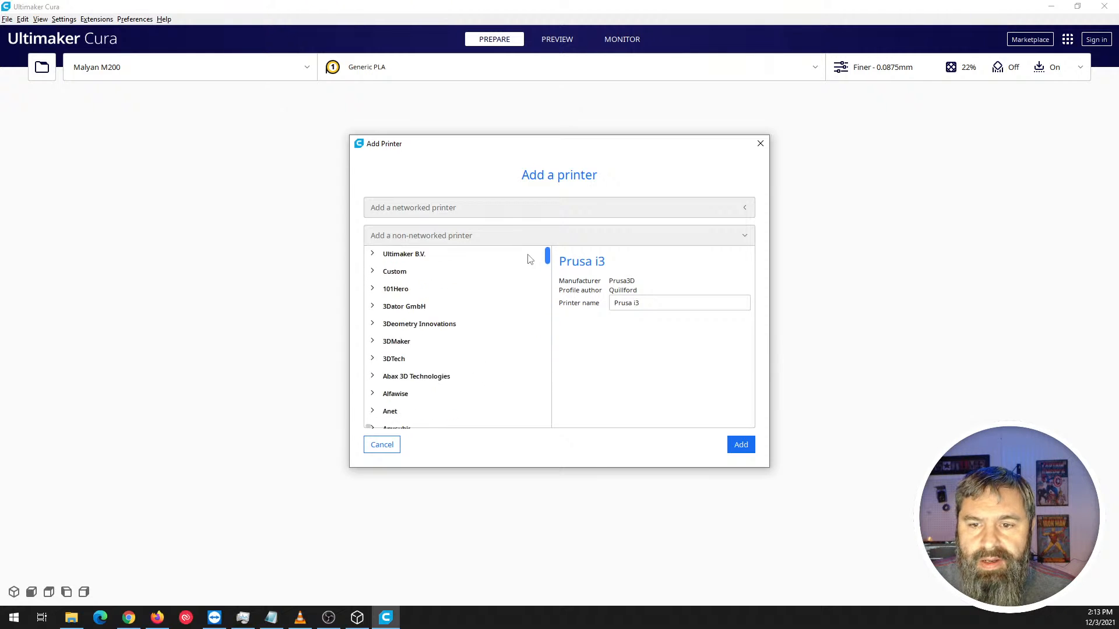
pyautogui.scroll(-10, 401, 350)
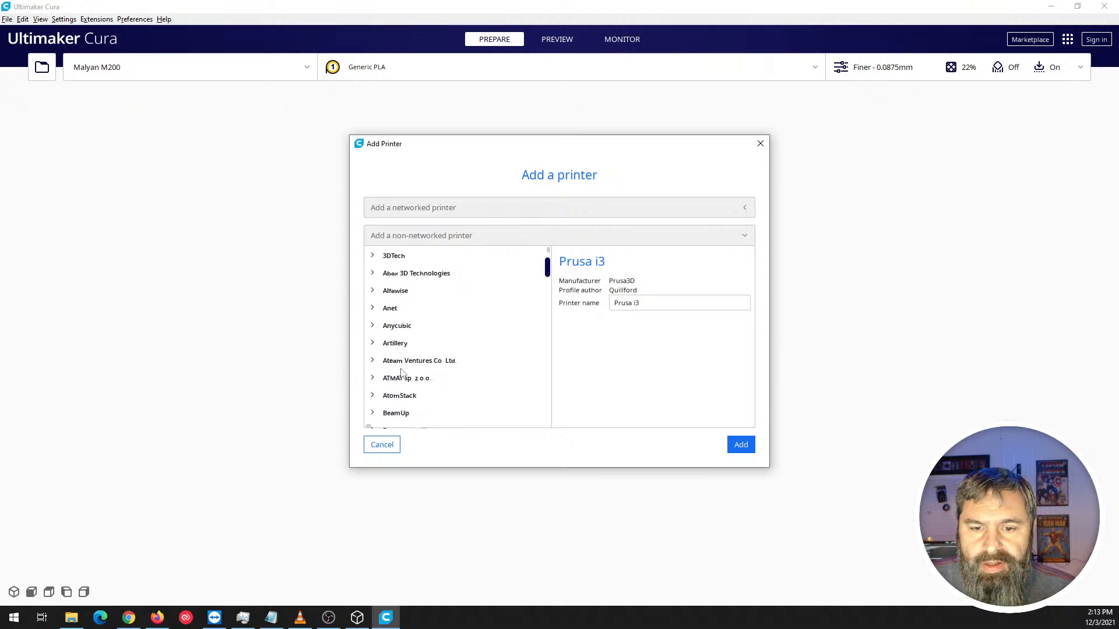
pyautogui.scroll(-4, 402, 373)
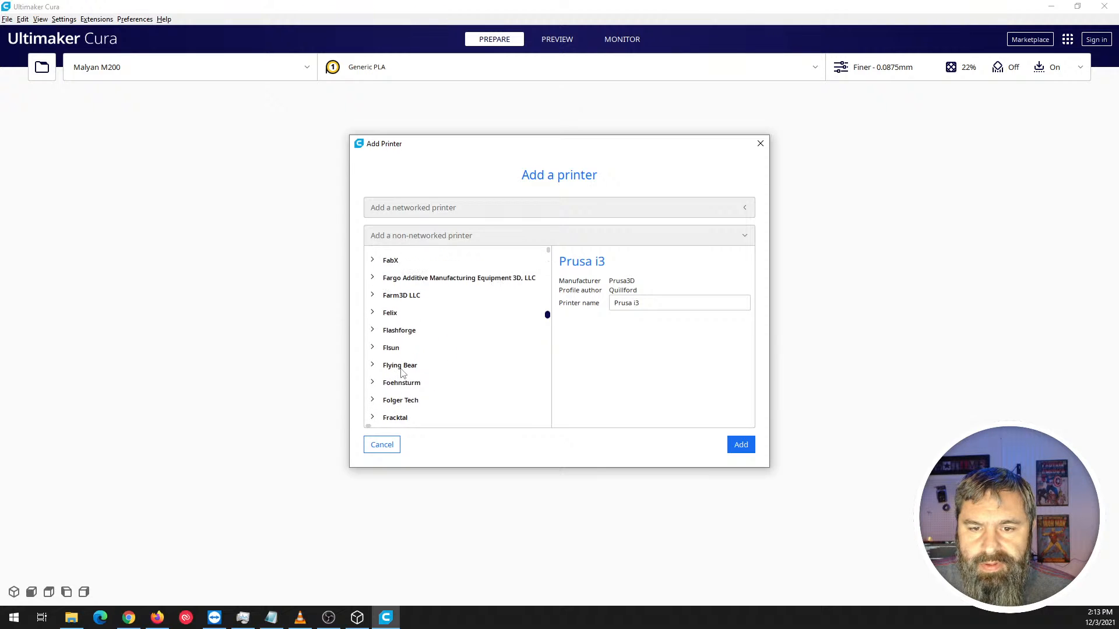
pyautogui.scroll(5, 402, 373)
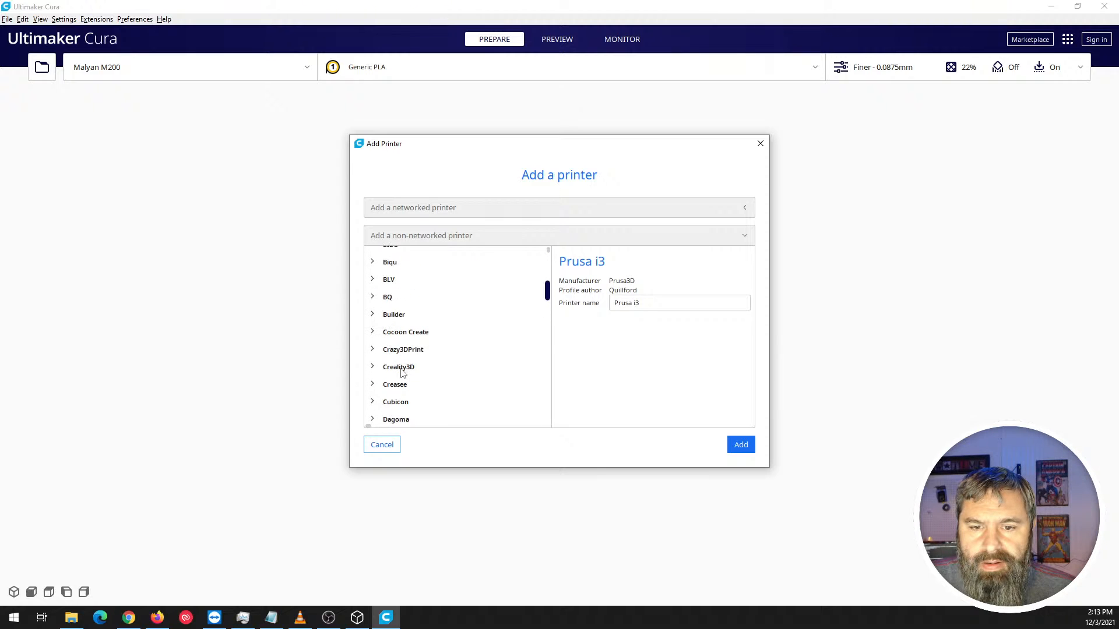
pyautogui.click(373, 367)
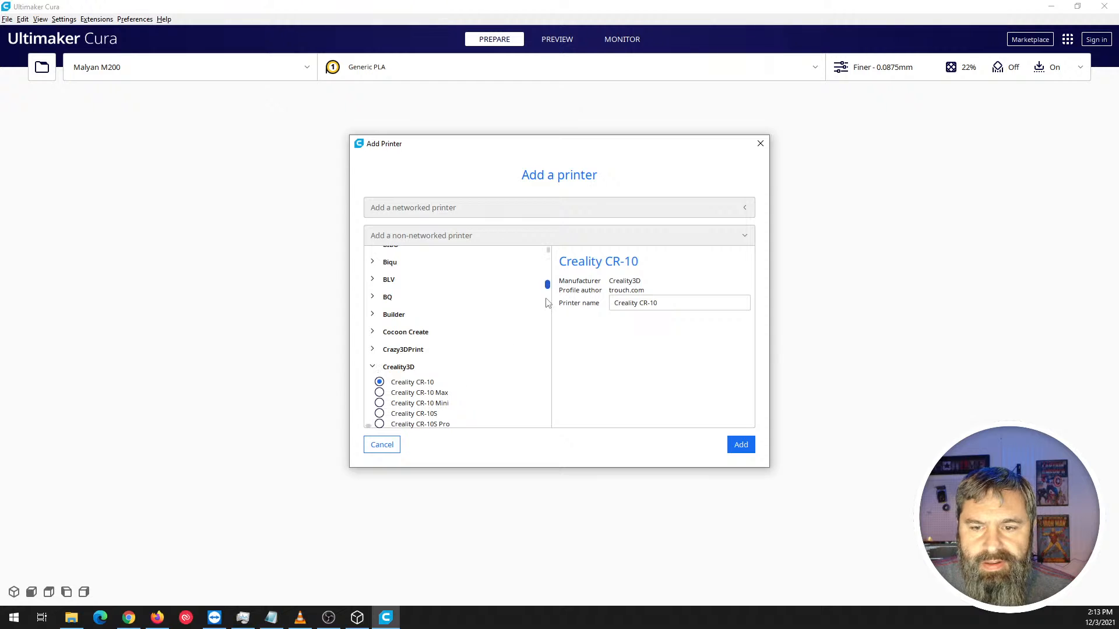
pyautogui.scroll(-1, 513, 392)
pyautogui.scroll(-5, 513, 392)
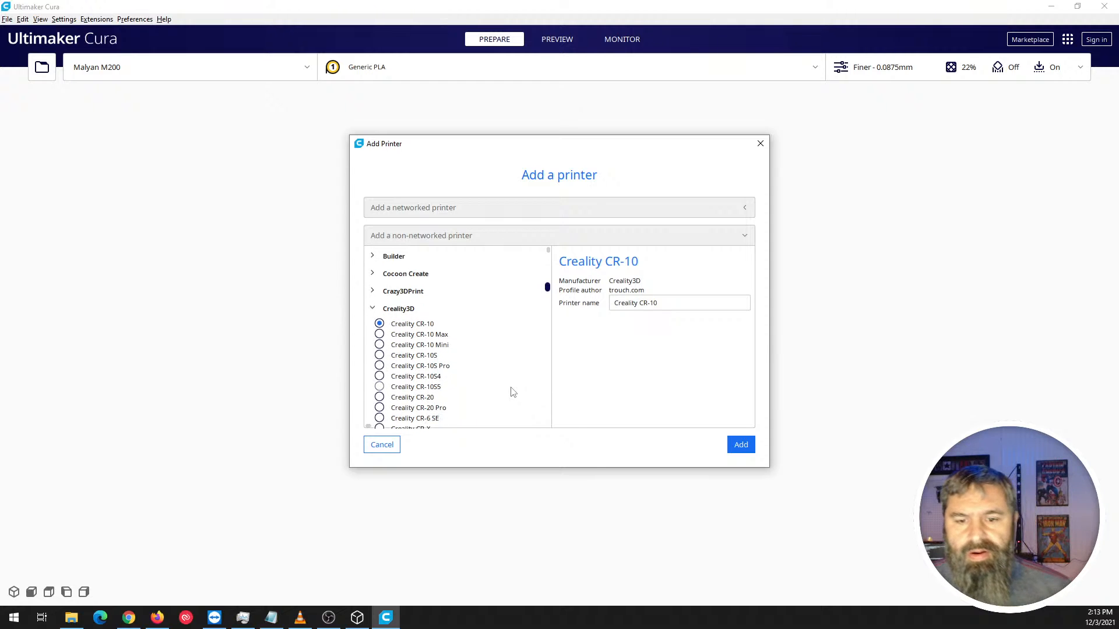
pyautogui.scroll(-3, 482, 362)
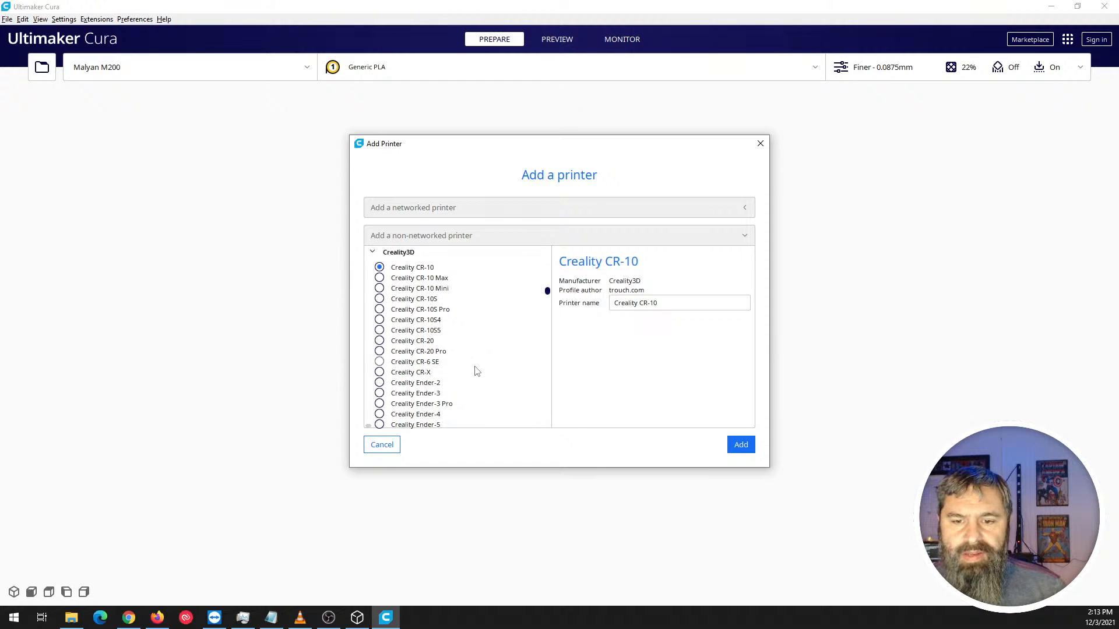
pyautogui.scroll(-1, 431, 367)
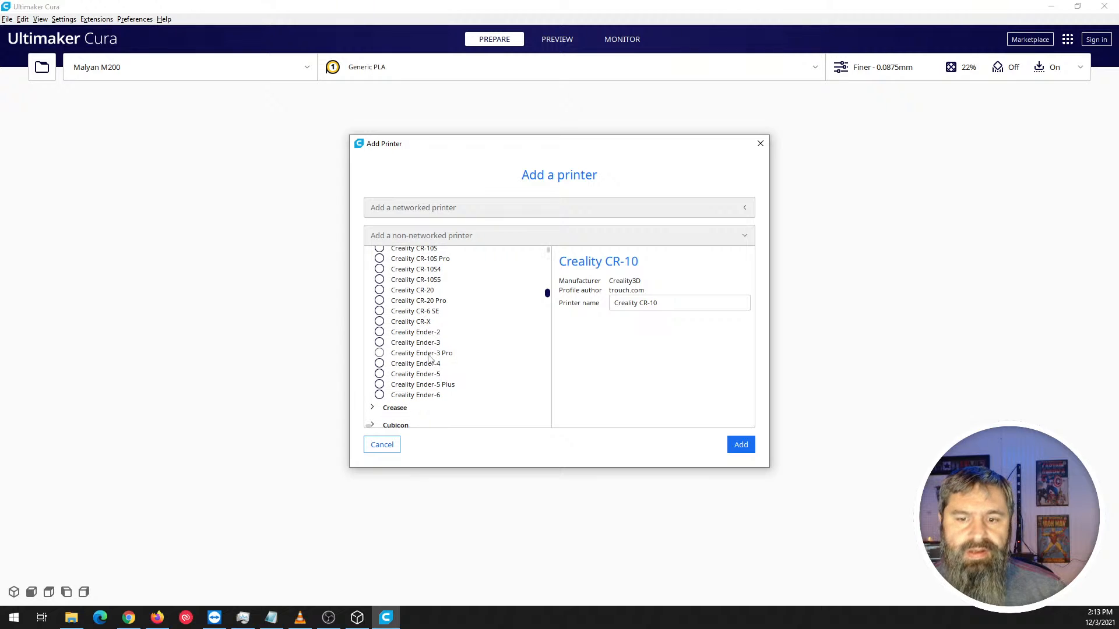
pyautogui.click(379, 342)
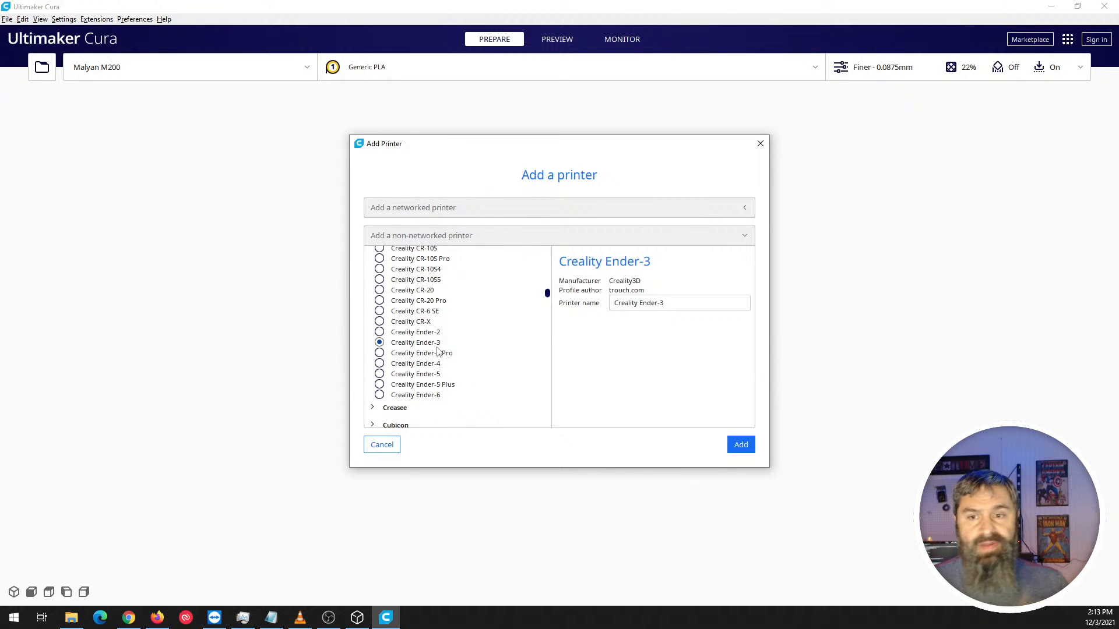
pyautogui.click(384, 447)
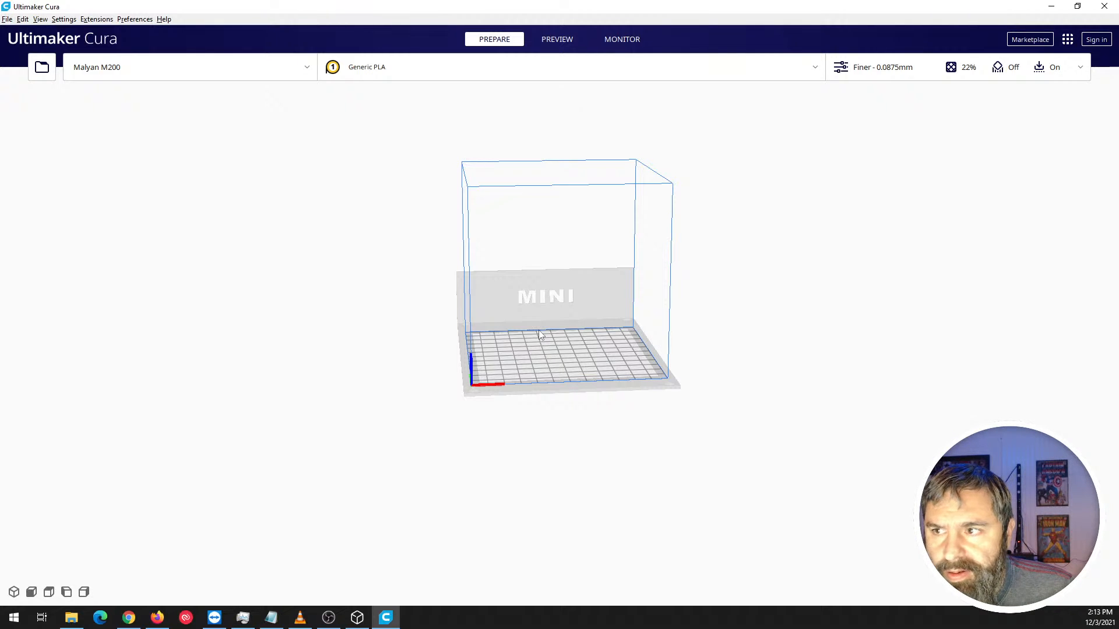
# Examine the Malyan M200's empty build plate and build volume up close from an angle.
pyautogui.moveTo(540, 335); pyautogui.dragTo(446, 337, button='right')
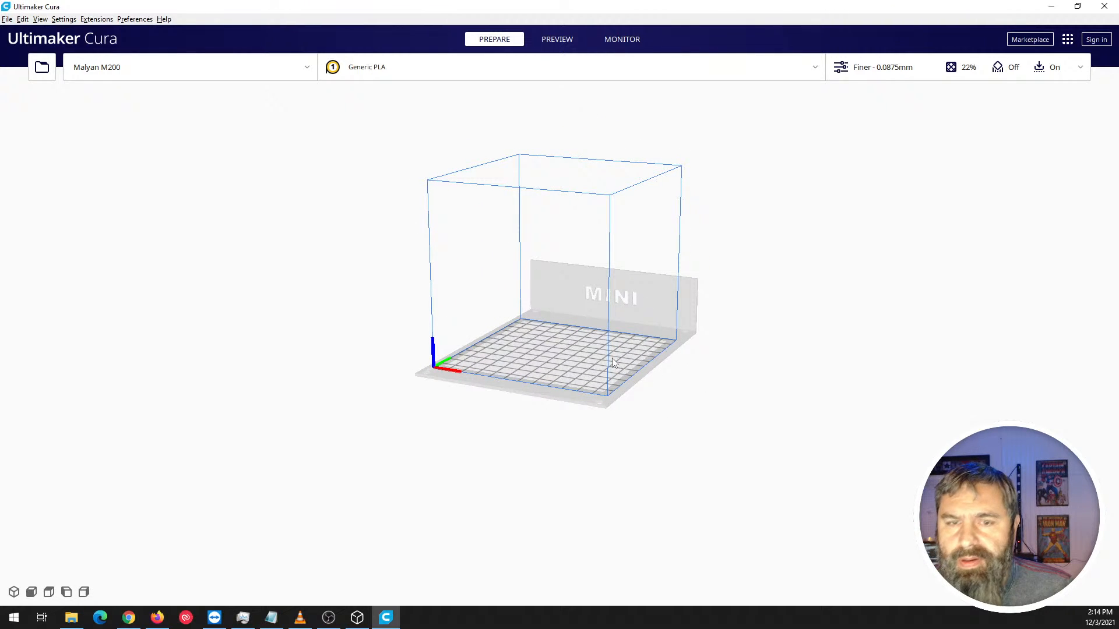
pyautogui.scroll(3, 610, 353)
pyautogui.scroll(-3, 608, 352)
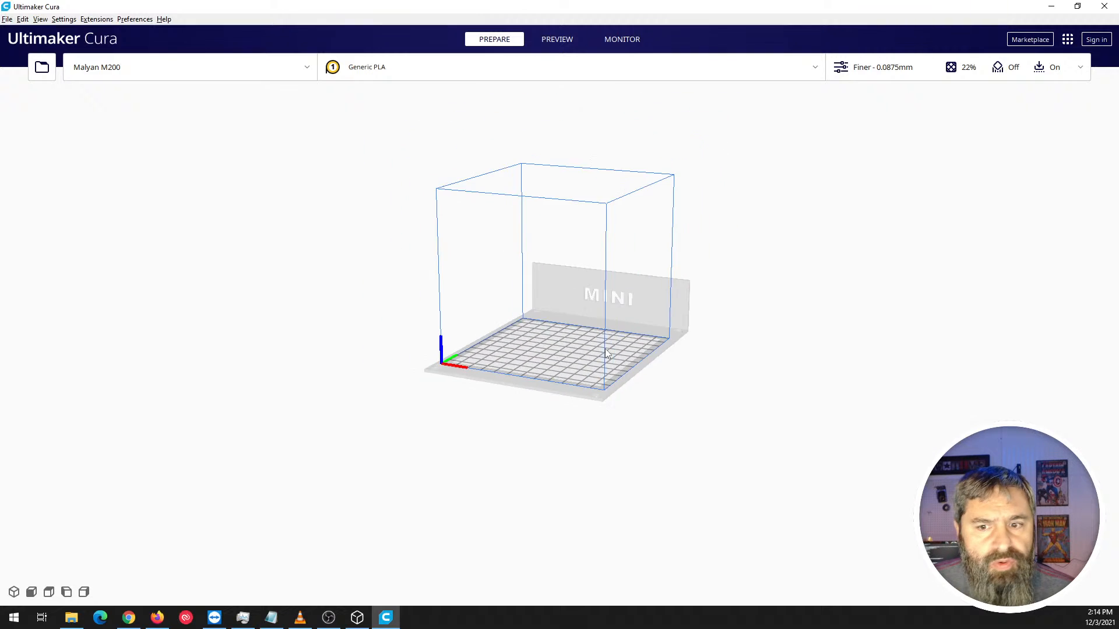
pyautogui.scroll(5, 605, 353)
pyautogui.scroll(-5, 604, 353)
pyautogui.scroll(3, 604, 352)
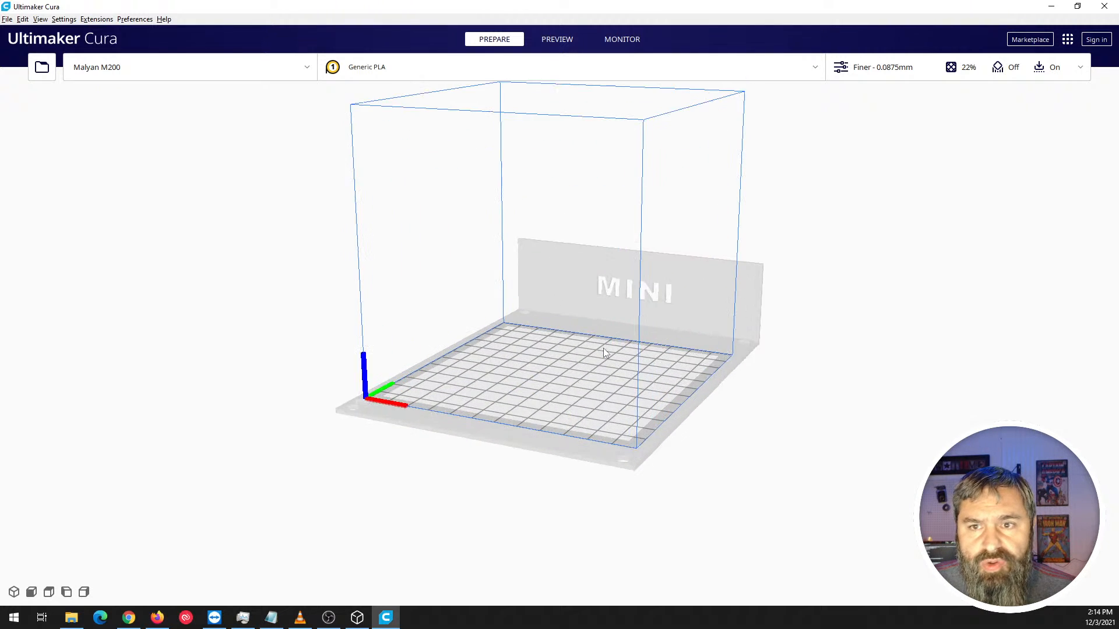
# List the available filament material brands and examine the print settings for layer profile, infill, support and adhesion.
pyautogui.scroll(-2, 604, 353)
pyautogui.scroll(2, 604, 352)
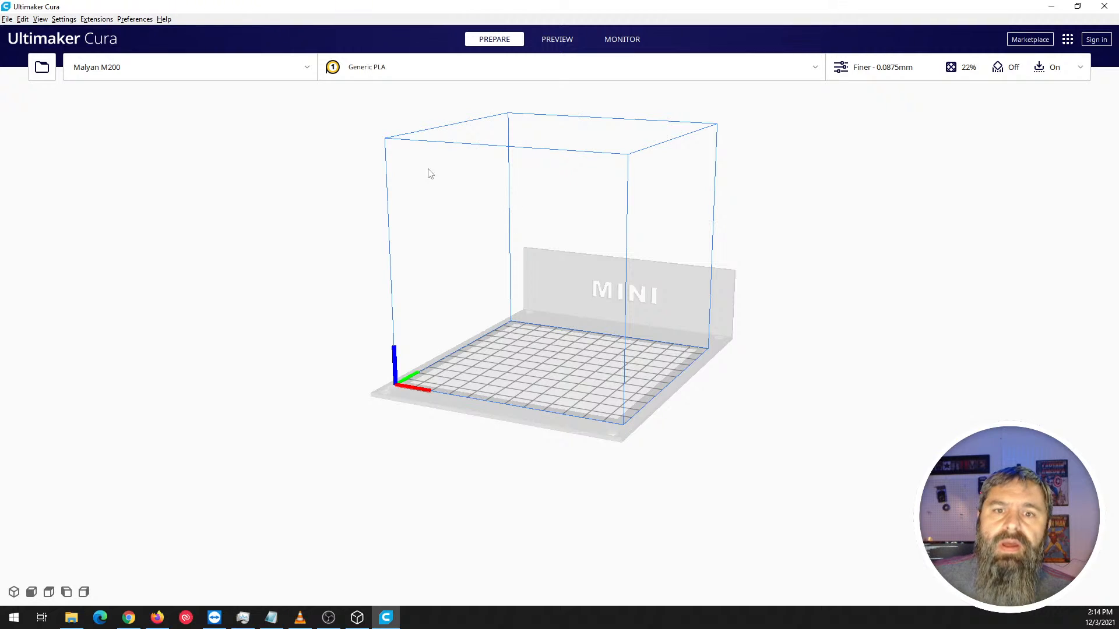
pyautogui.click(405, 69)
pyautogui.click(755, 129)
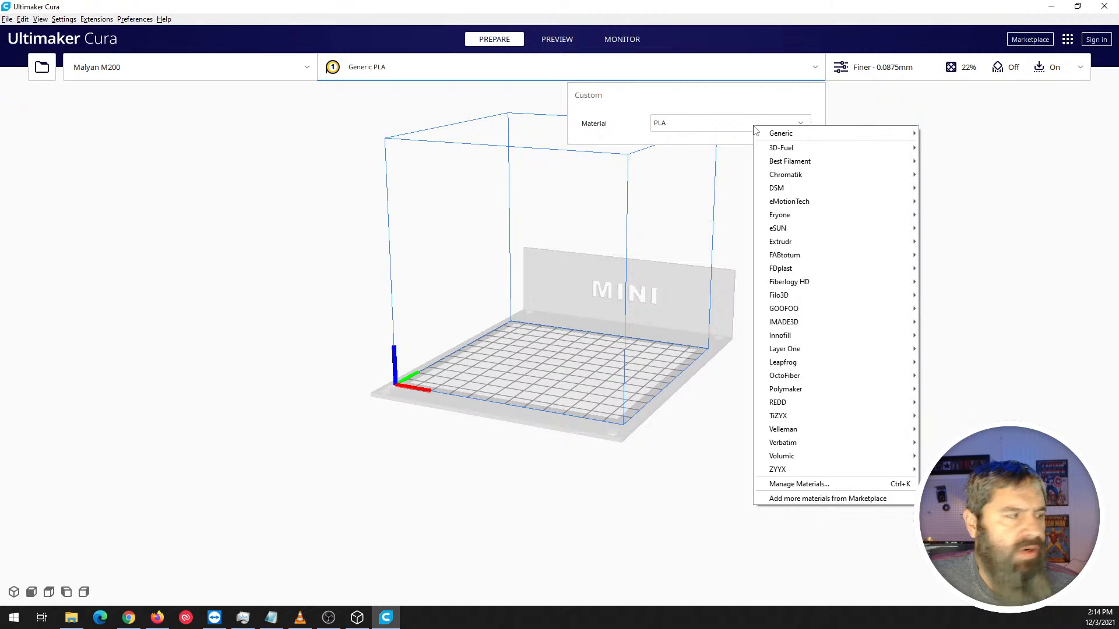
pyautogui.click(815, 66)
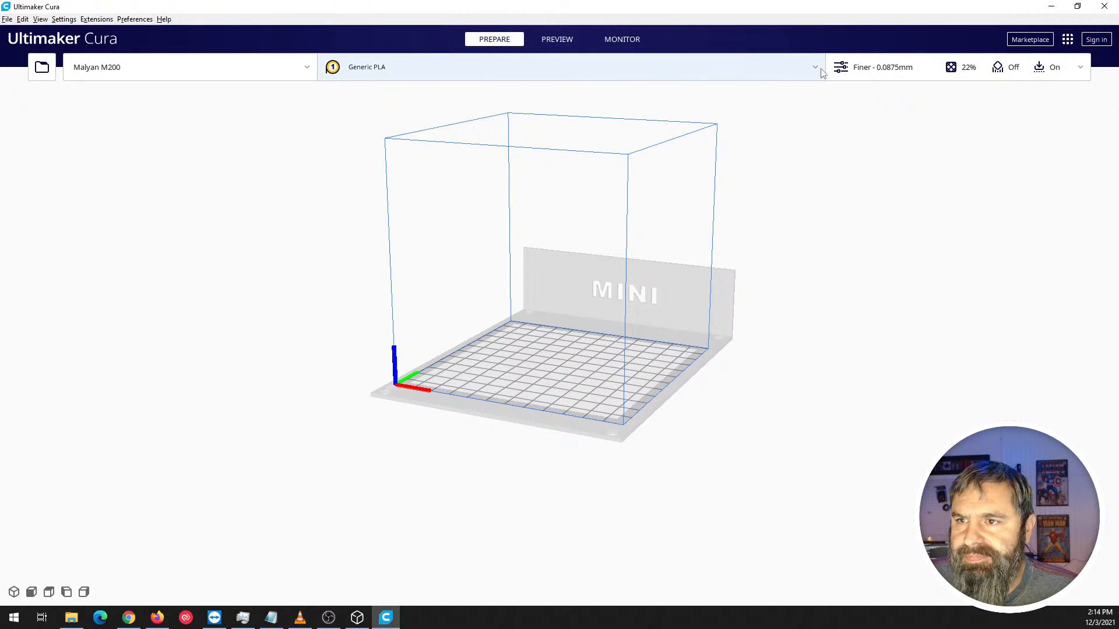
pyautogui.click(1082, 69)
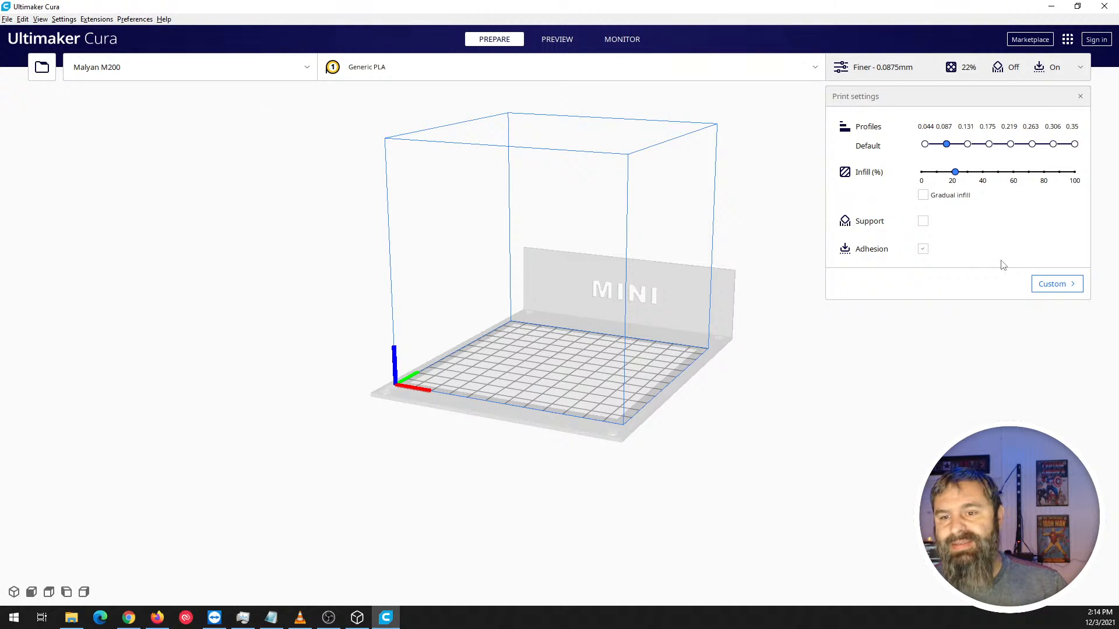
pyautogui.click(1081, 68)
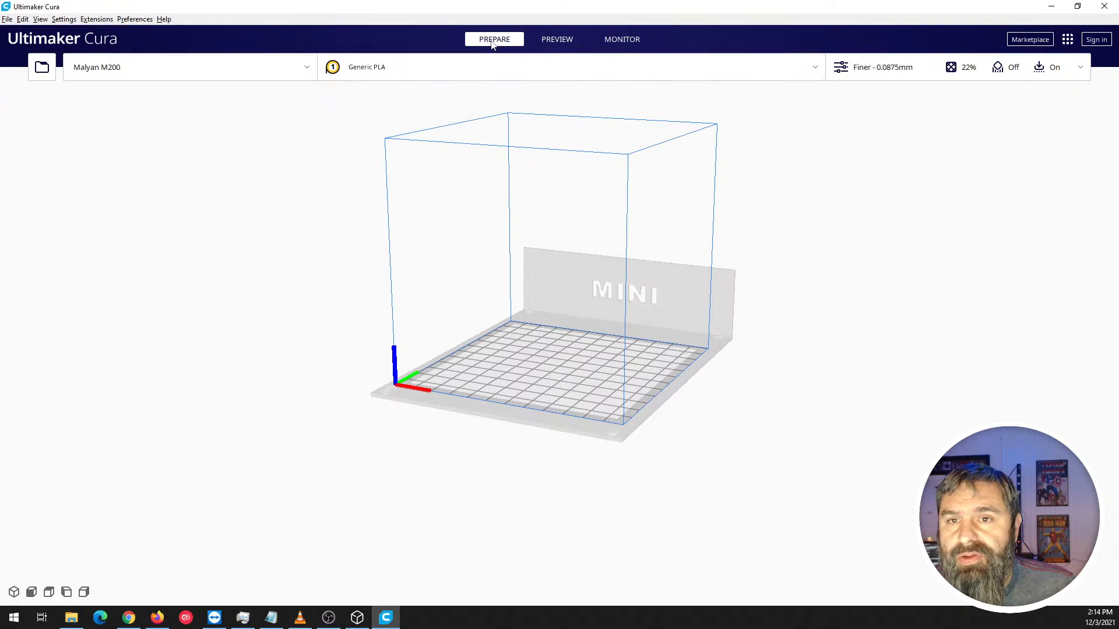
# Look at the Preview and Monitor stages for the empty build plate and return to the Prepare stage.
pyautogui.click(552, 46)
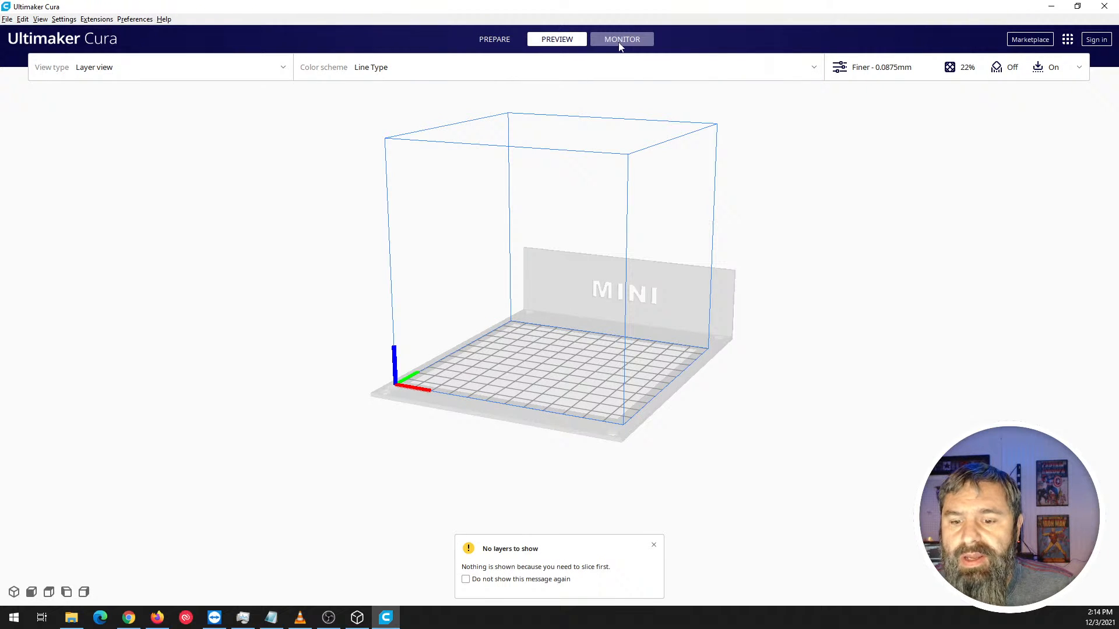
pyautogui.click(620, 46)
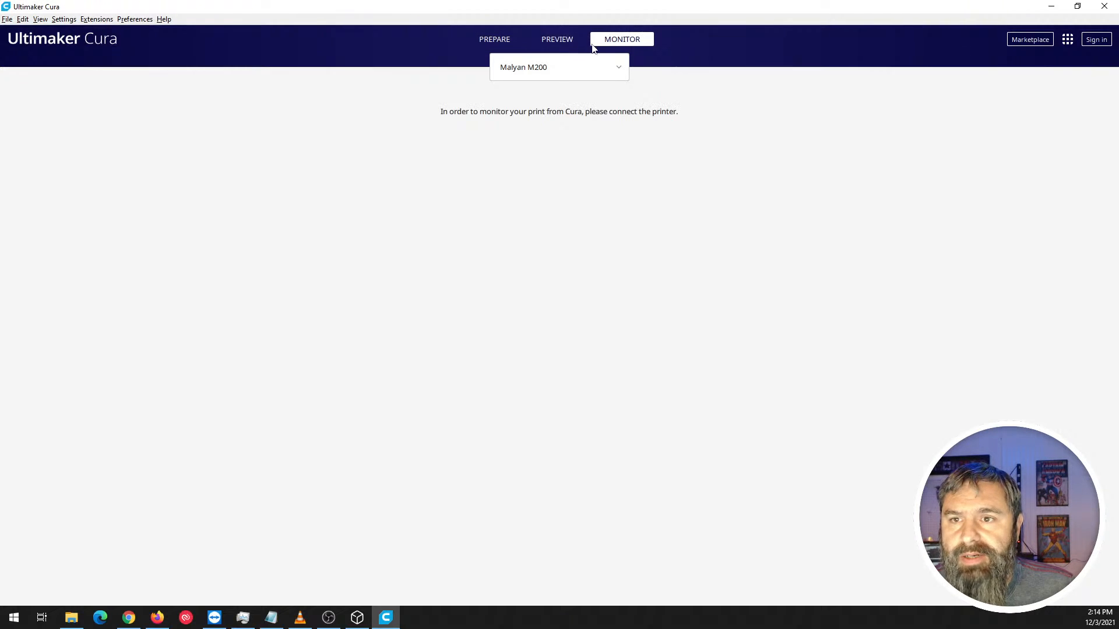
pyautogui.click(558, 42)
pyautogui.click(508, 44)
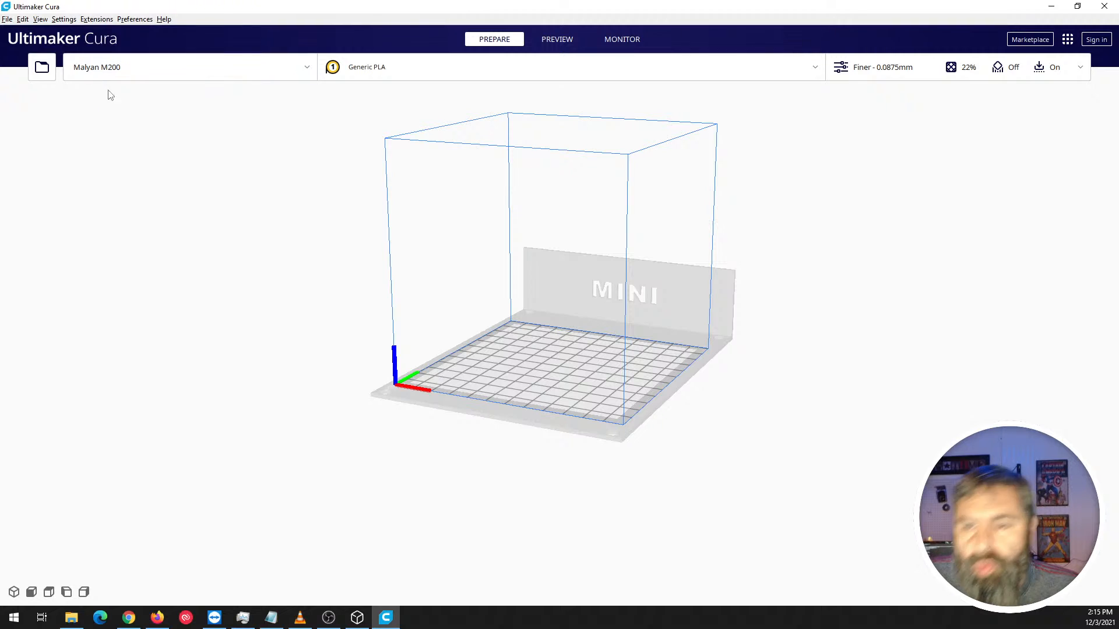
# Load dancing_snowman.stl from the inner Dancing_Snowman_Ornament folder within 3dPrint onto the build plate.
pyautogui.click(45, 76)
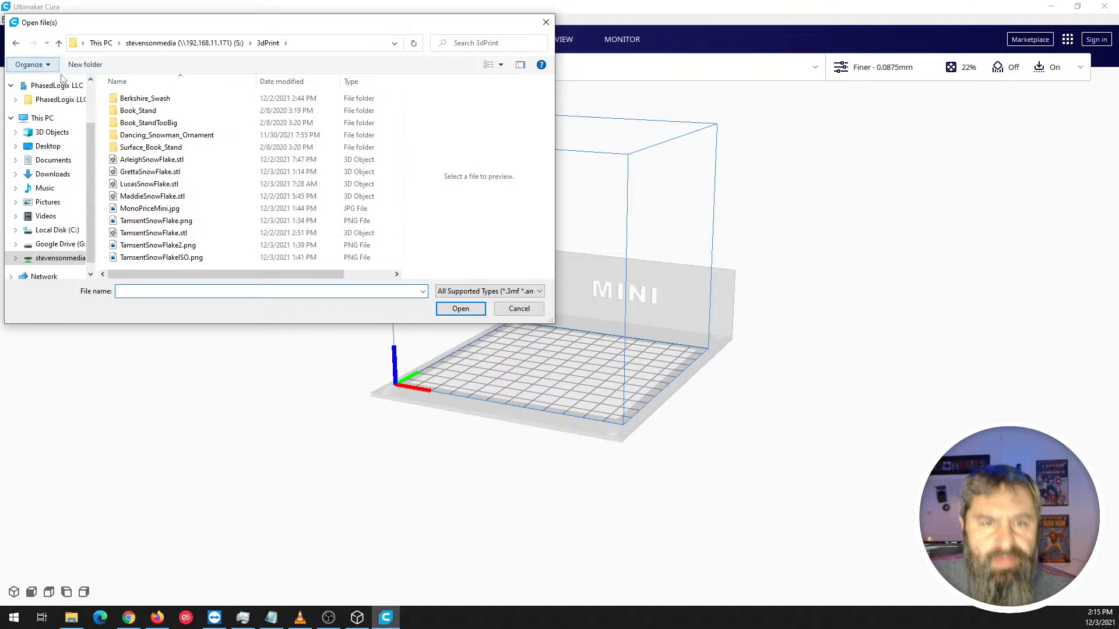
pyautogui.doubleClick(145, 135)
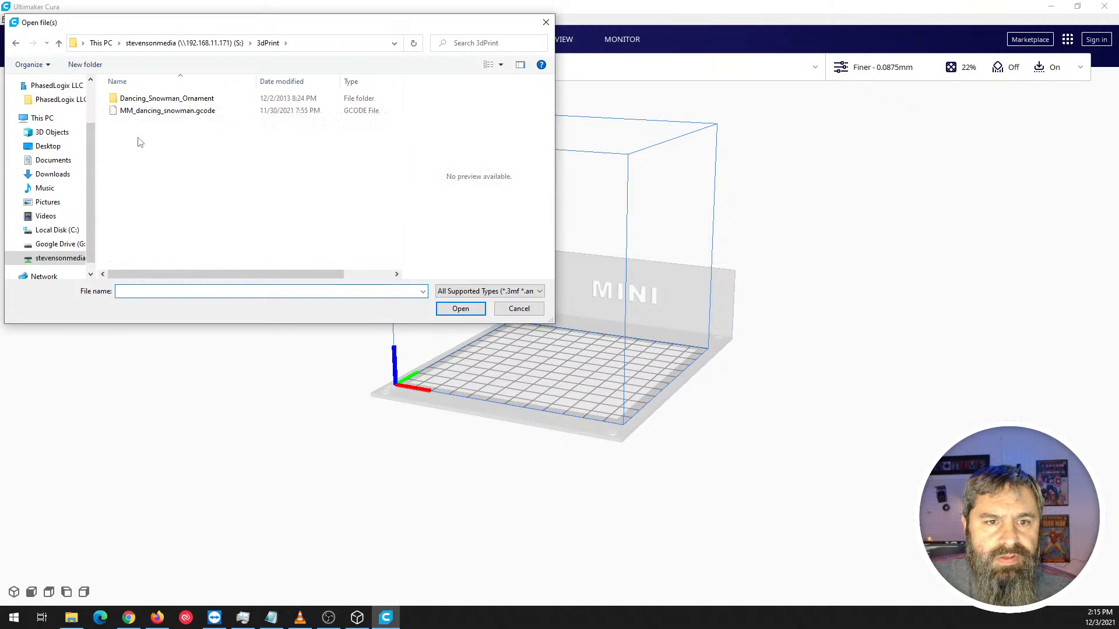
pyautogui.doubleClick(168, 100)
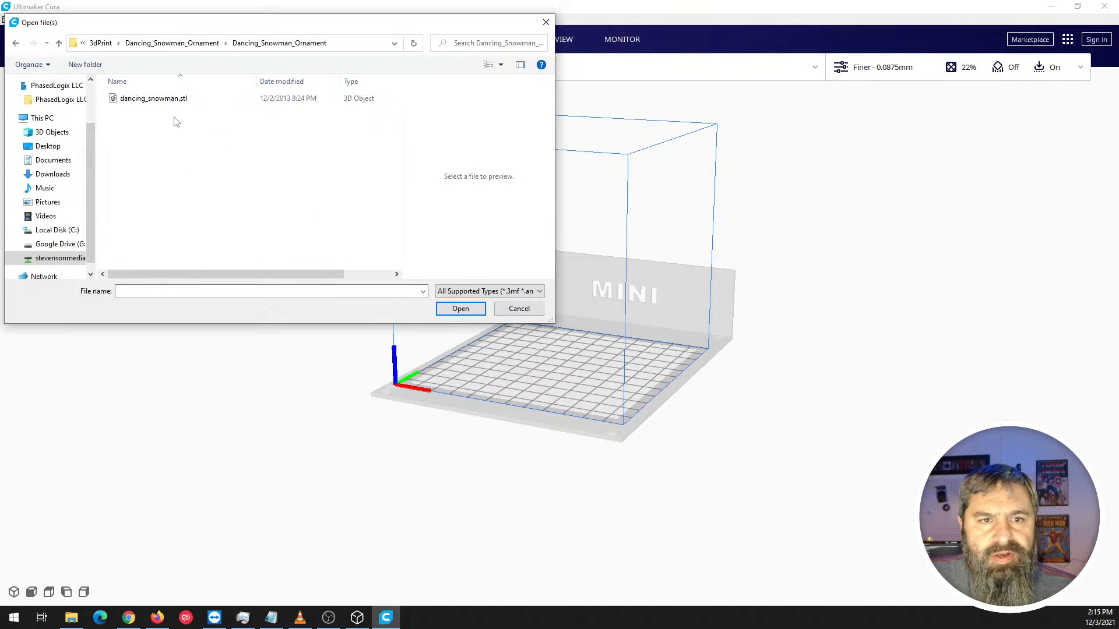
pyautogui.click(145, 99)
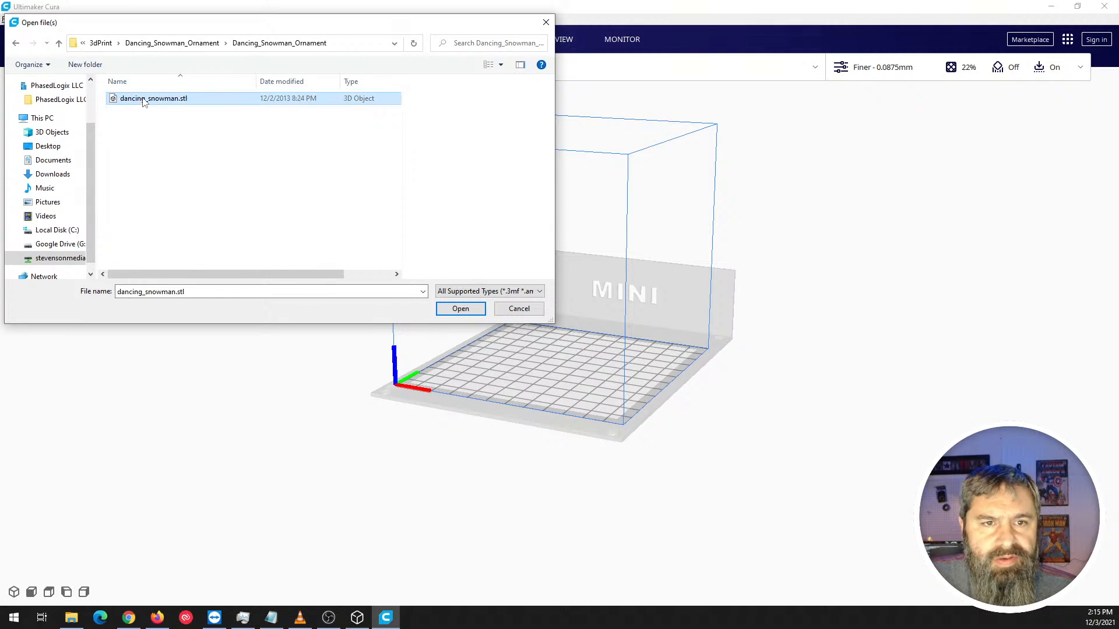
pyautogui.click(461, 309)
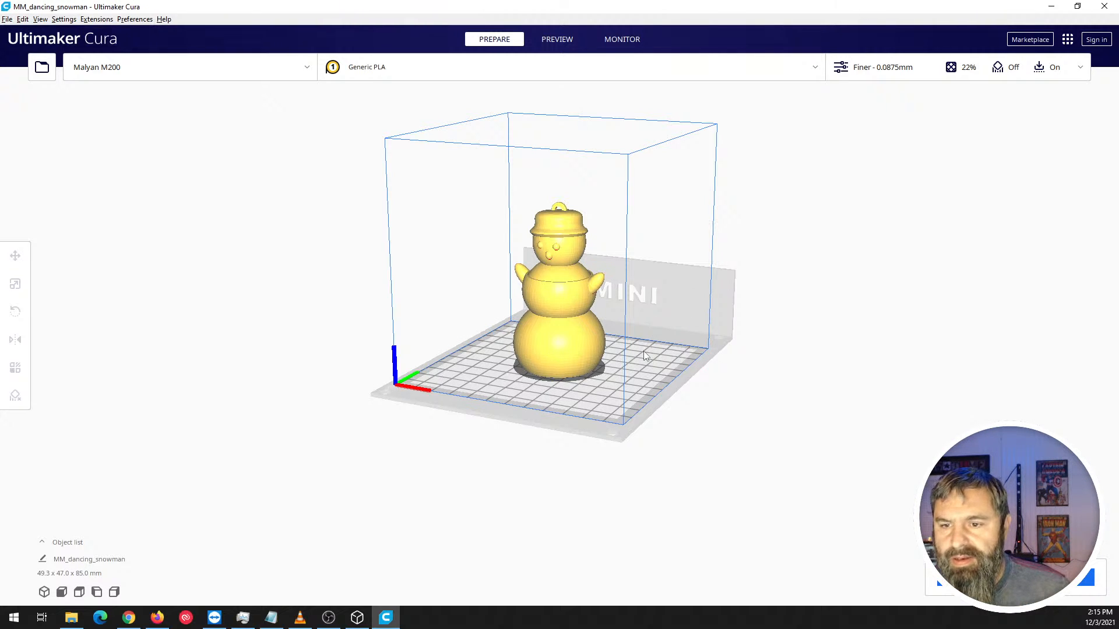
# Slice the snowman model and check its estimated print time and filament use.
pyautogui.moveTo(646, 353); pyautogui.dragTo(631, 375, button='right')
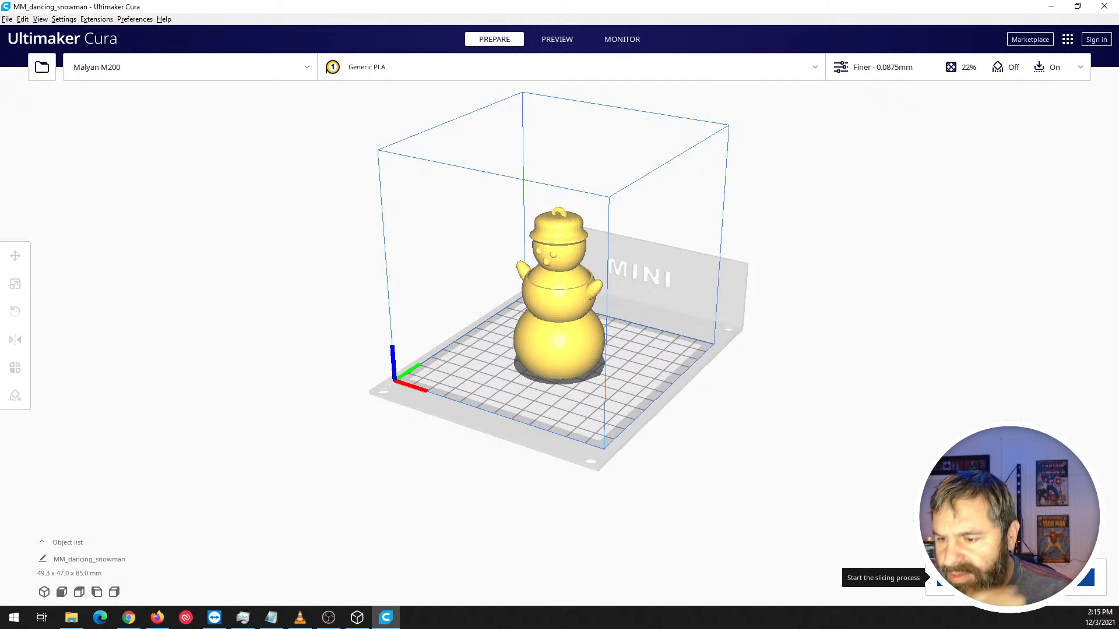
pyautogui.click(1015, 578)
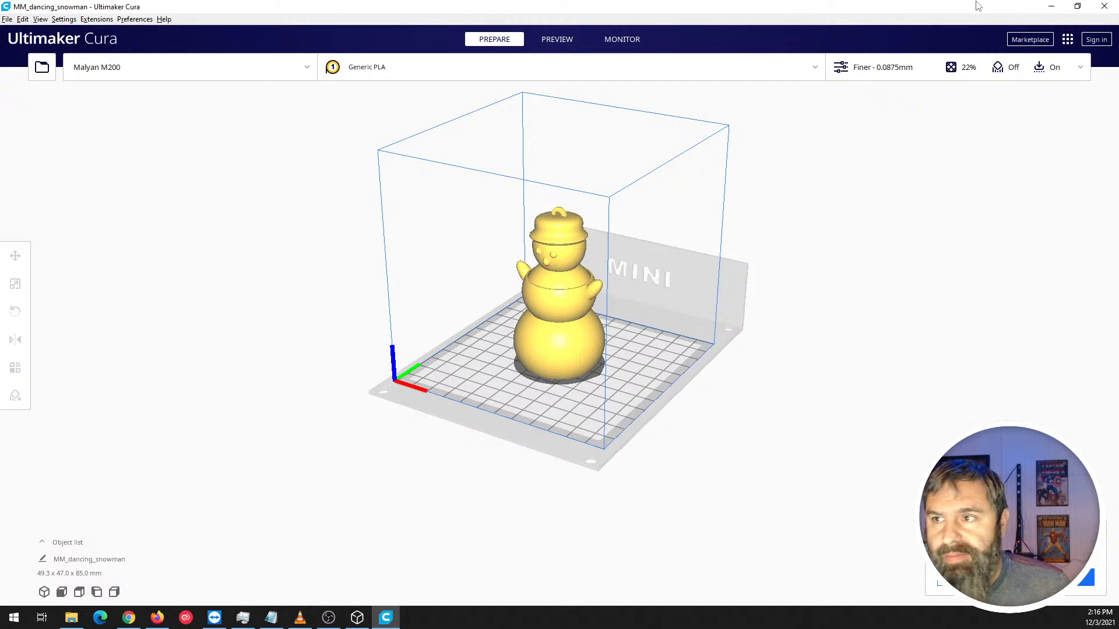
pyautogui.moveTo(976, 5); pyautogui.dragTo(629, 44)
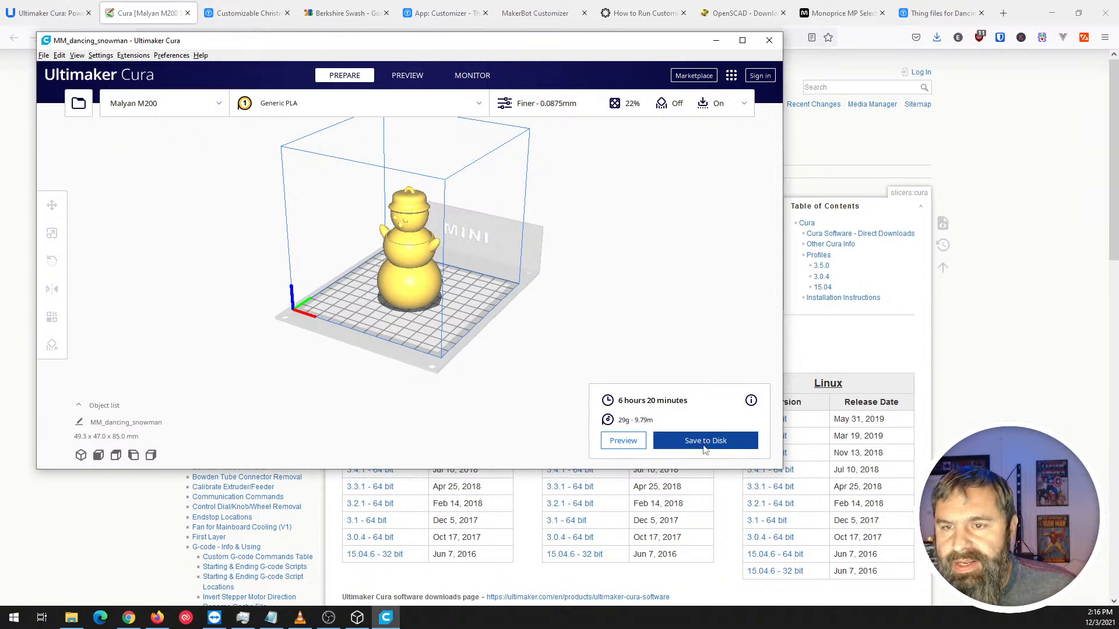
pyautogui.click(744, 42)
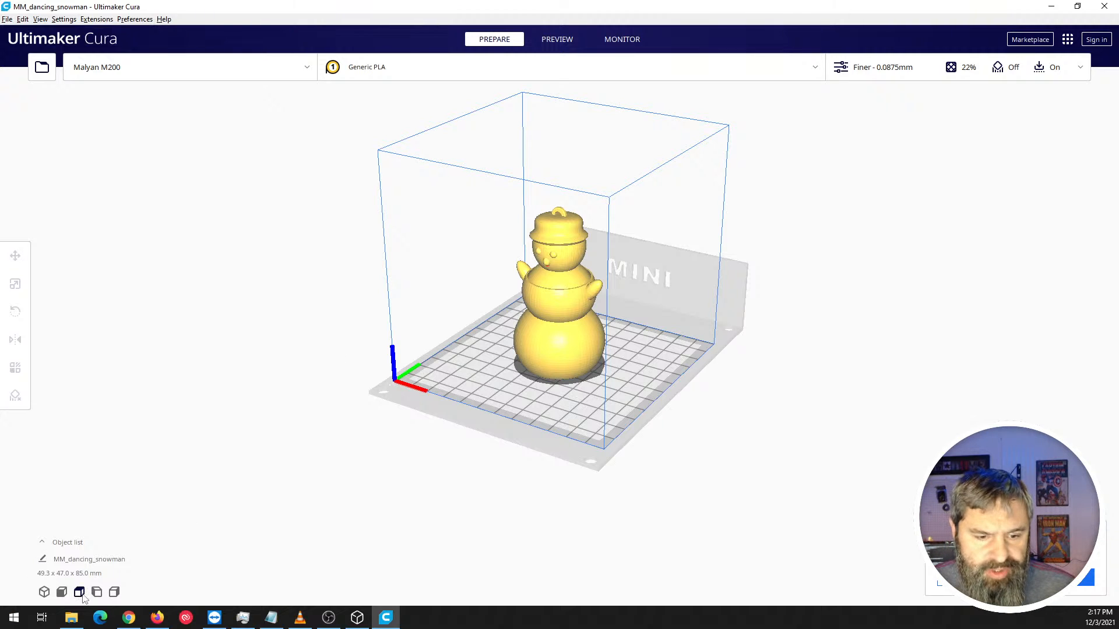
# Open MM_dancing_snowman.gcode from the outer Dancing_Snowman_Ornament folder in Visual Studio Code.
pyautogui.click(71, 617)
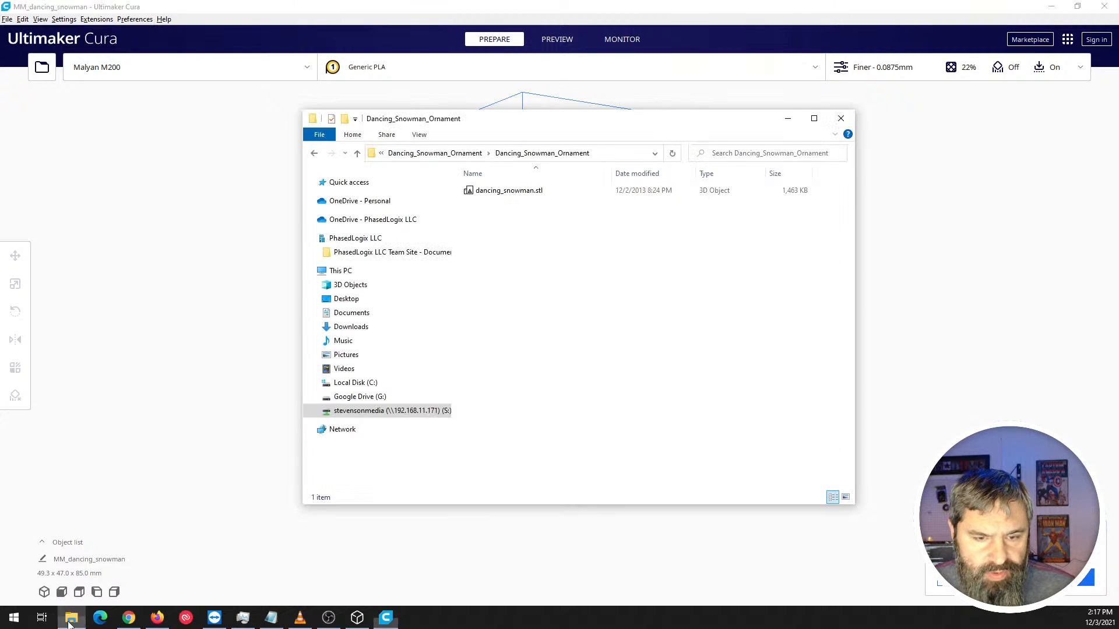
pyautogui.click(479, 153)
pyautogui.click(519, 203)
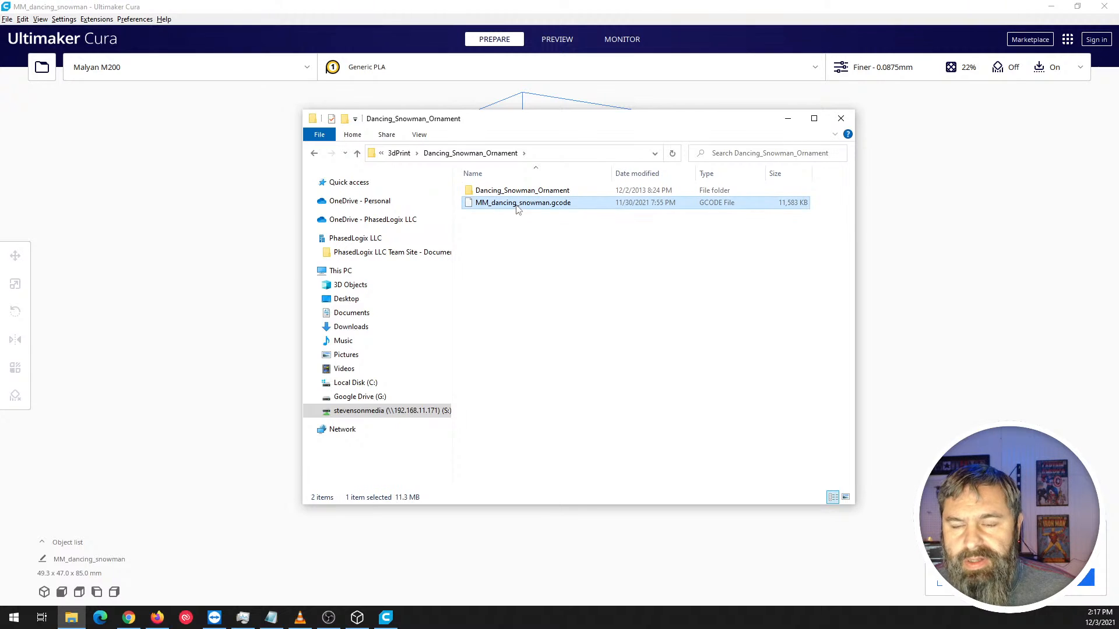
pyautogui.rightClick(517, 204)
pyautogui.click(436, 240)
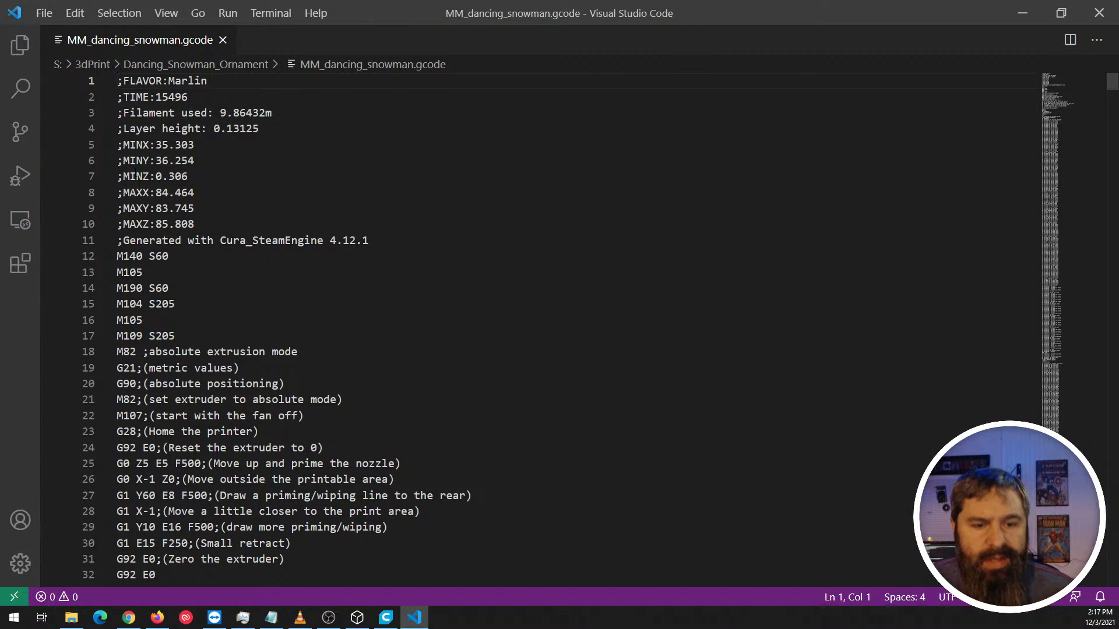
# Examine the G-code file's header, startup commands and movement coordinates, and close it to return to Ultimaker Cura.
pyautogui.scroll(-10, 233, 232)
pyautogui.scroll(-20, 559, 326)
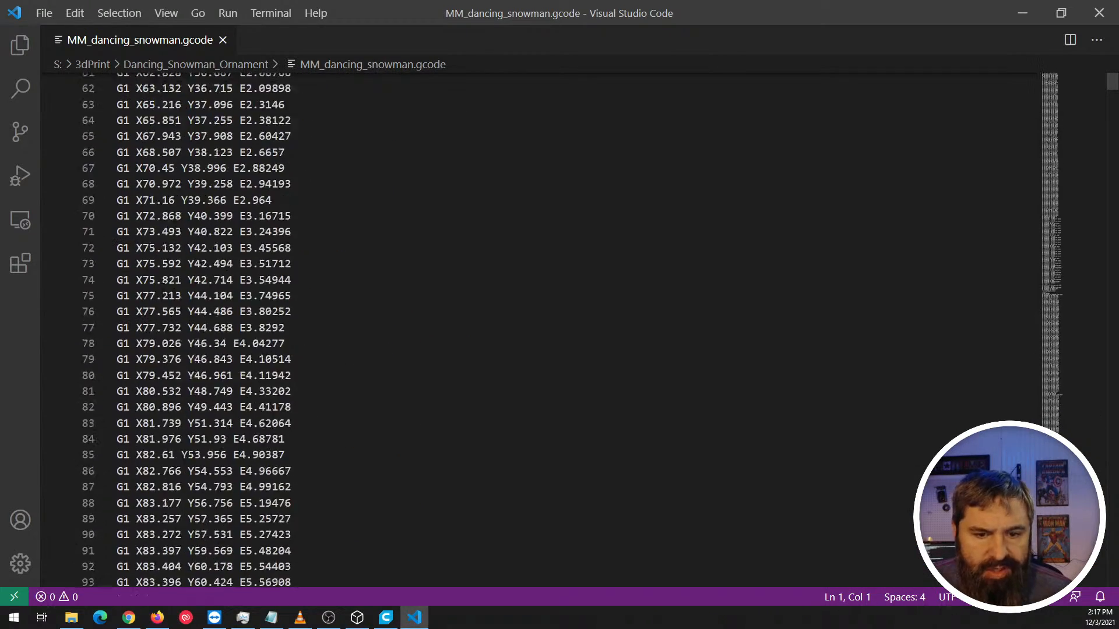
pyautogui.scroll(-20, 559, 326)
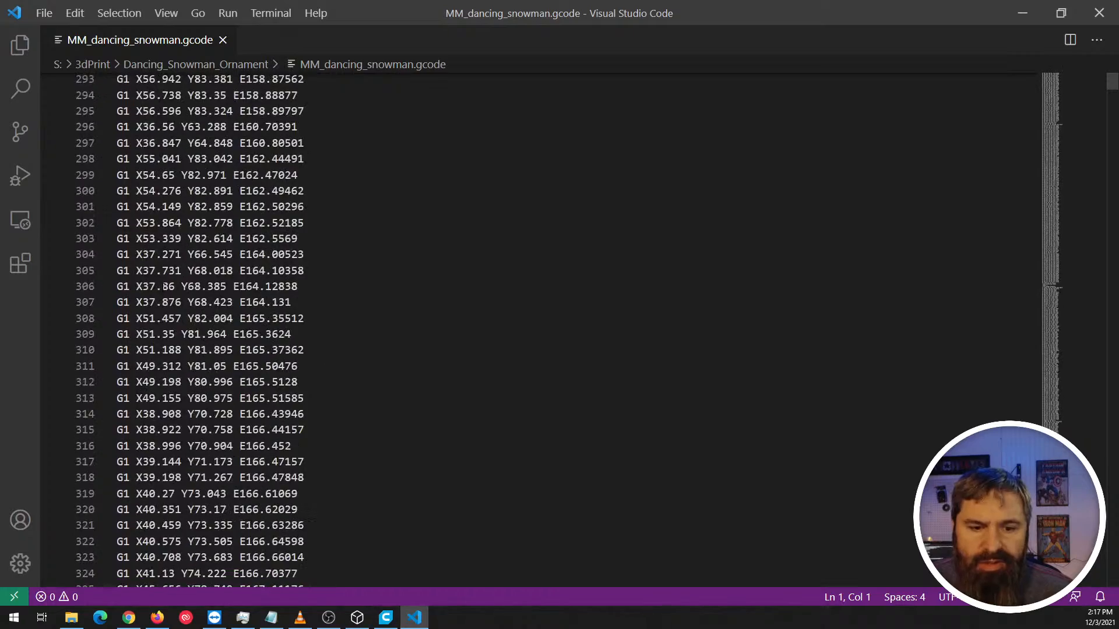
pyautogui.scroll(-20, 559, 326)
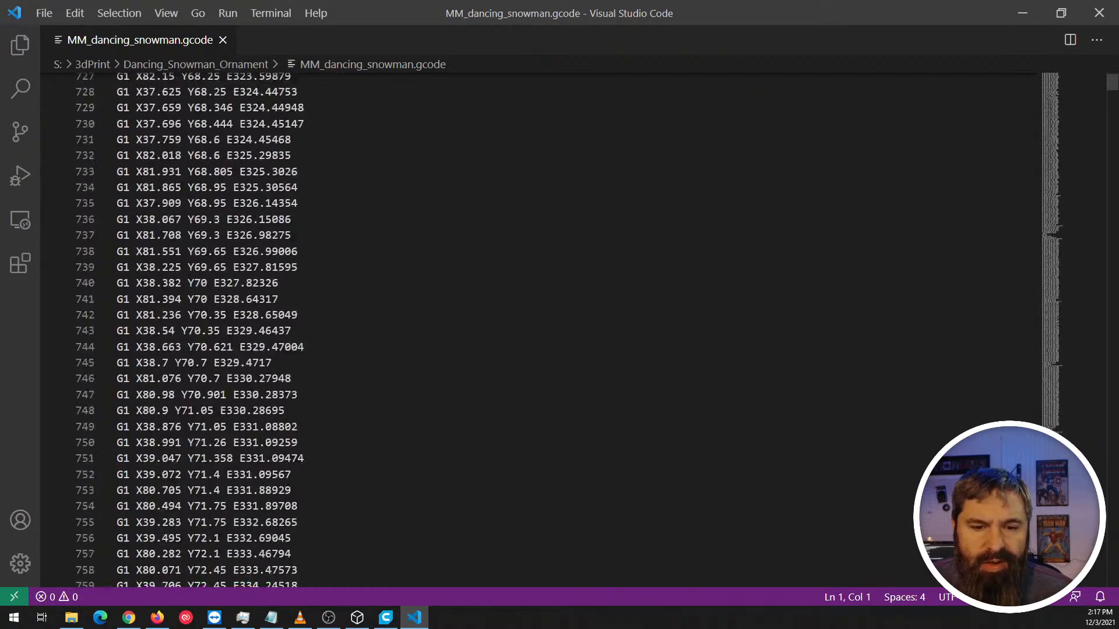
pyautogui.scroll(-20, 162, 285)
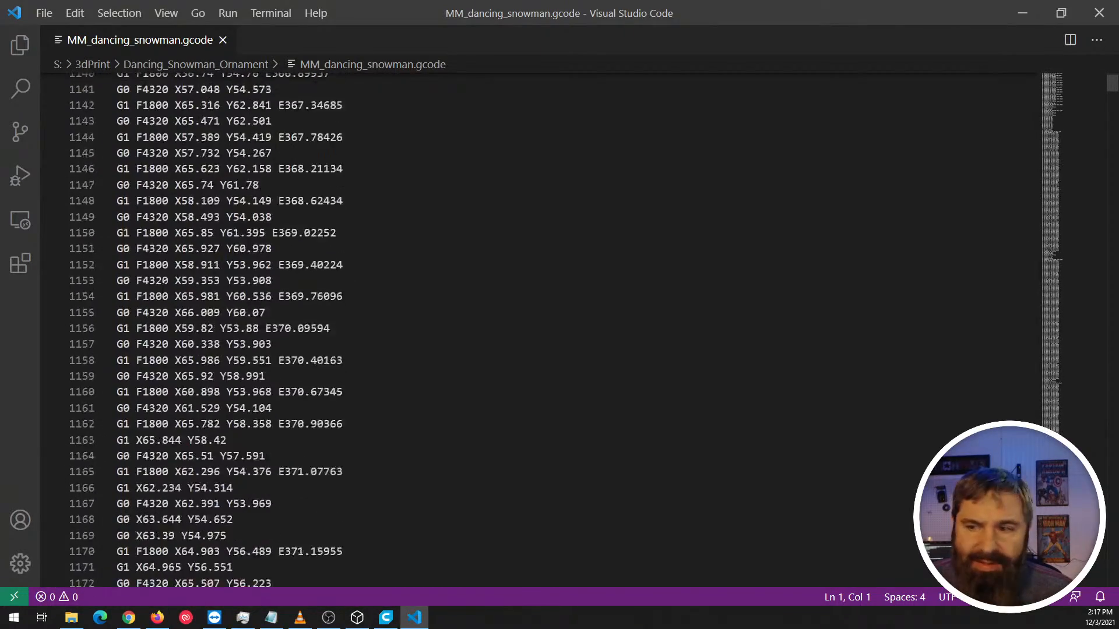
pyautogui.scroll(-10, 163, 287)
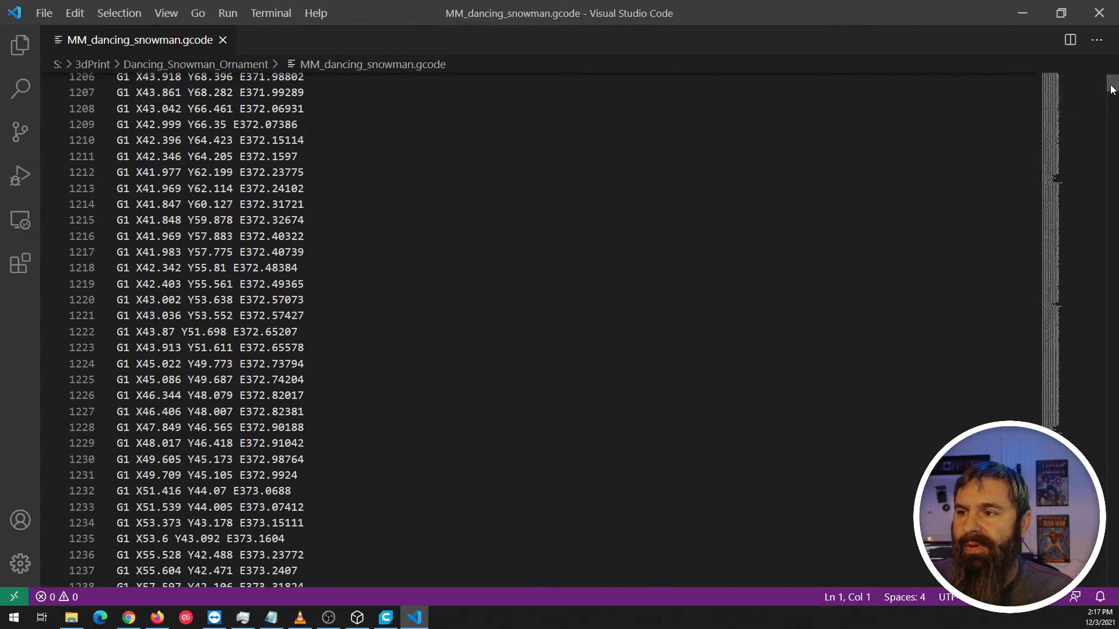
pyautogui.moveTo(1111, 84); pyautogui.dragTo(1026, 83)
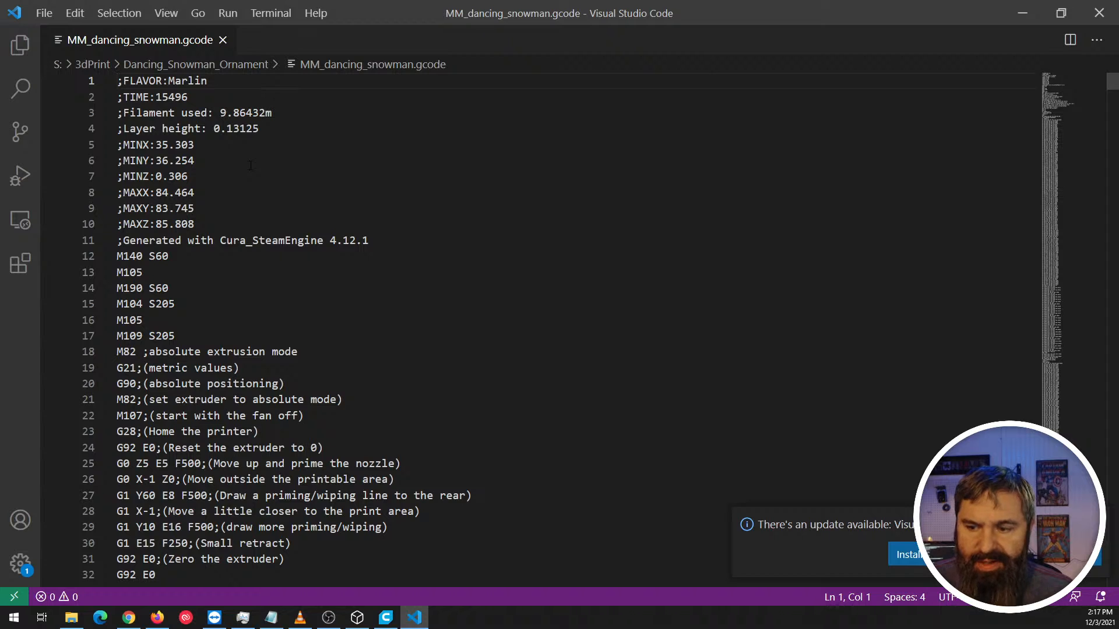
pyautogui.scroll(-4, 560, 326)
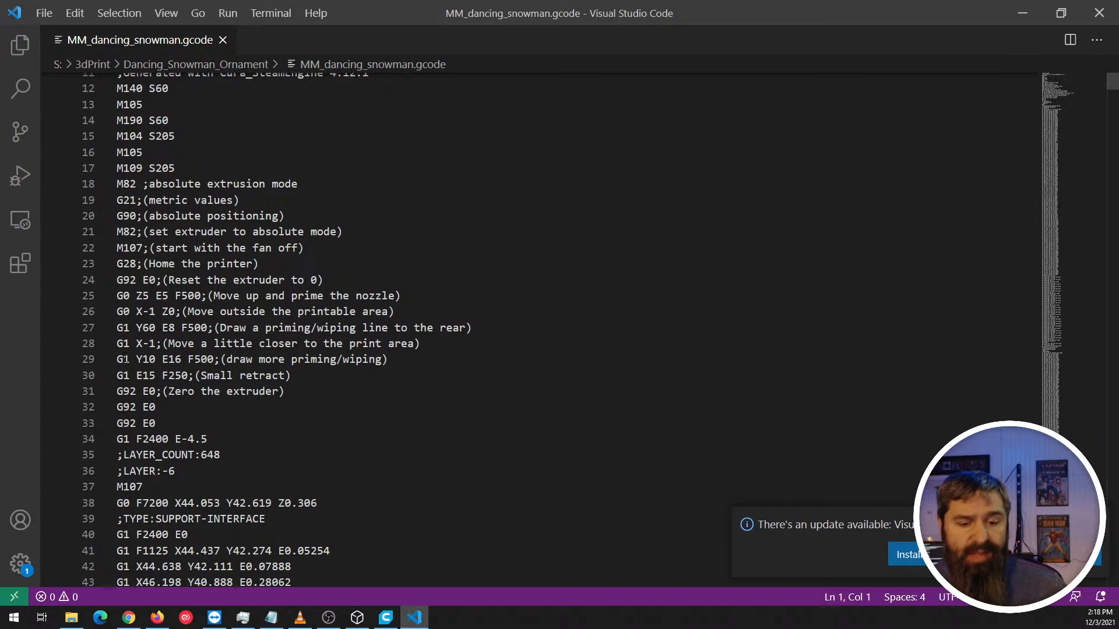
pyautogui.scroll(-8, 559, 329)
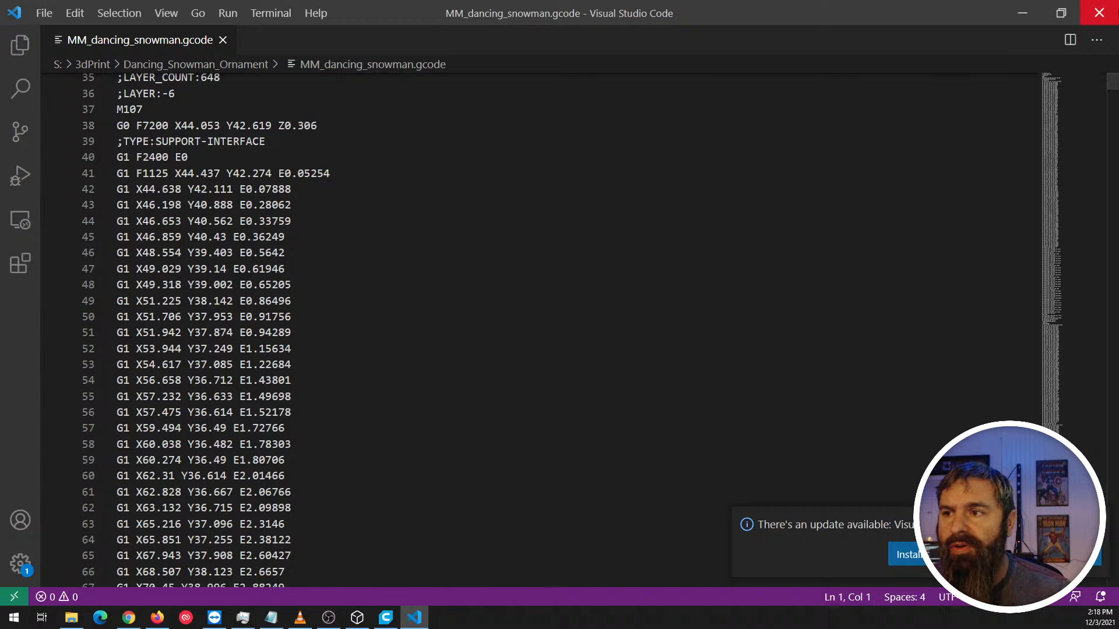
pyautogui.click(1100, 12)
pyautogui.click(969, 227)
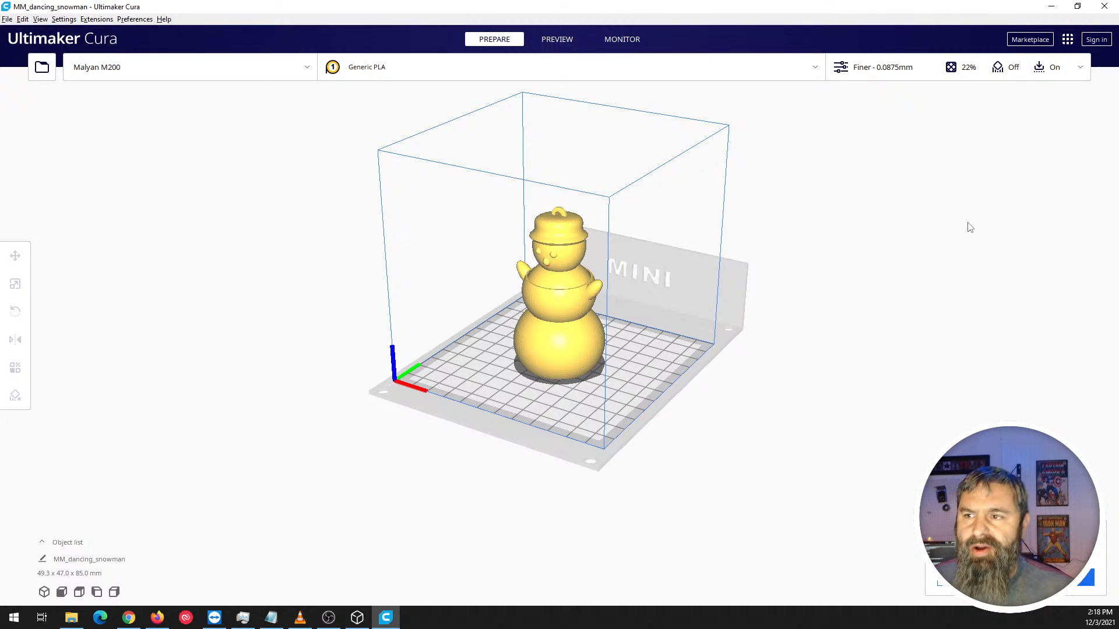
# Show the print settings, preview the sliced snowman's layers and rewind the toolpath simulation to about one third.
pyautogui.click(1055, 66)
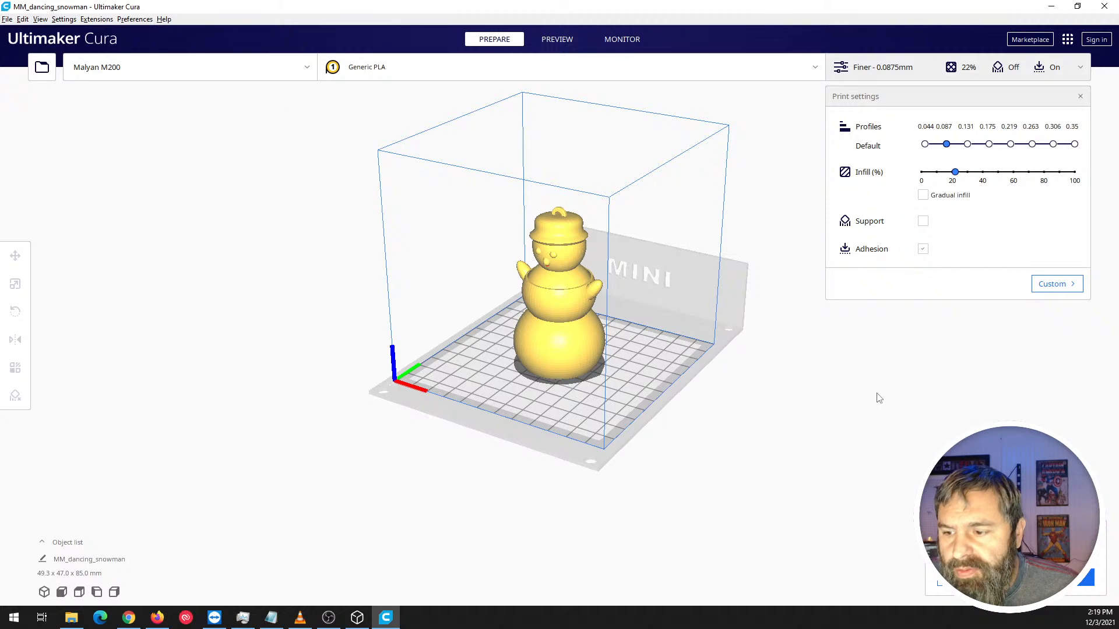
pyautogui.click(967, 577)
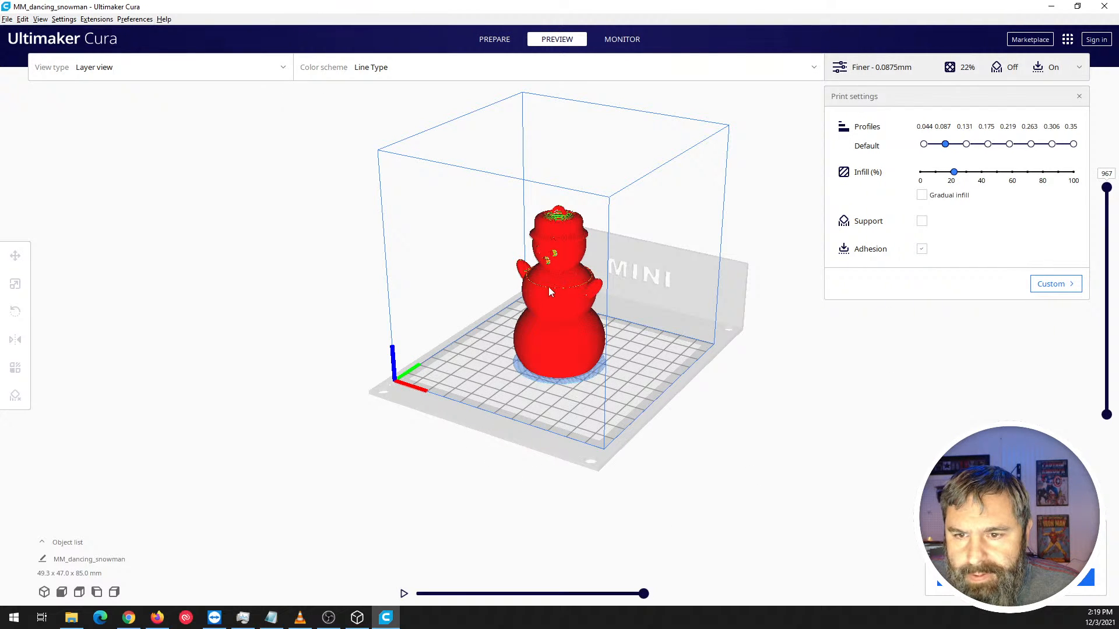
pyautogui.moveTo(551, 282)
pyautogui.mouseDown(button='right')
pyautogui.moveTo(545, 402)
pyautogui.moveTo(559, 296)
pyautogui.mouseUp(button='right')
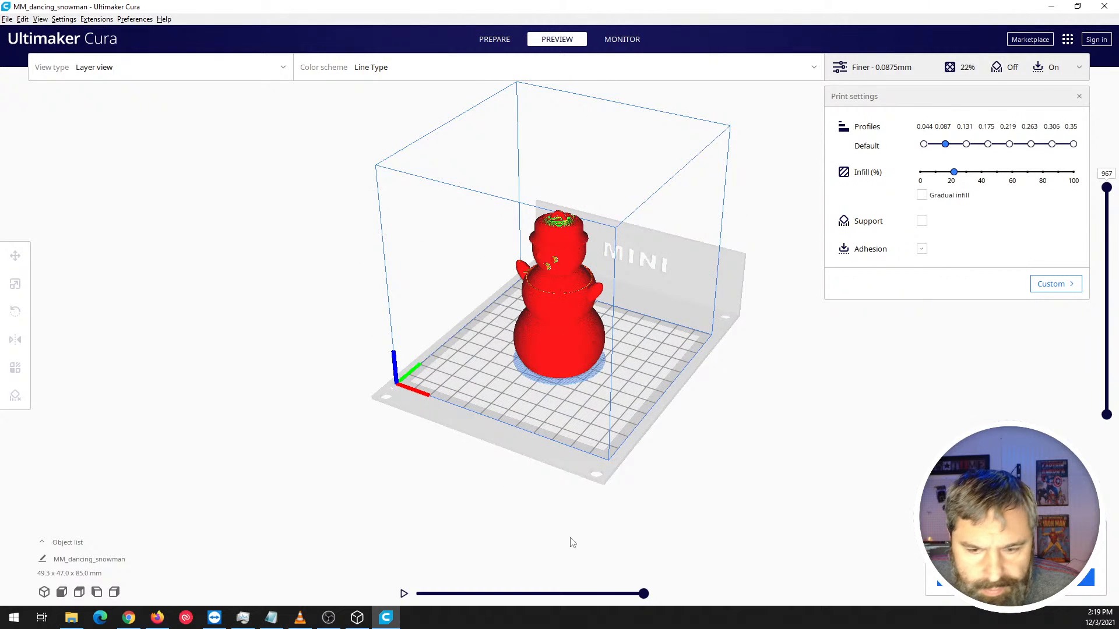
pyautogui.moveTo(643, 594); pyautogui.dragTo(495, 594)
pyautogui.moveTo(539, 299); pyautogui.dragTo(550, 257, button='right')
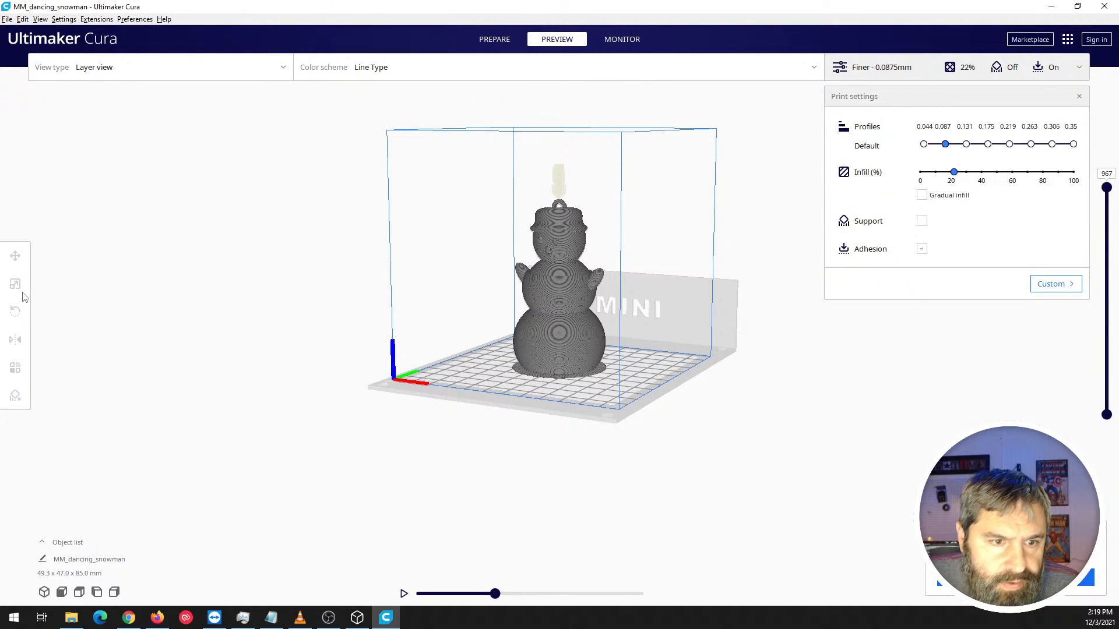
# Check the preview's color scheme options and switch the view type to X-Ray view.
pyautogui.click(380, 73)
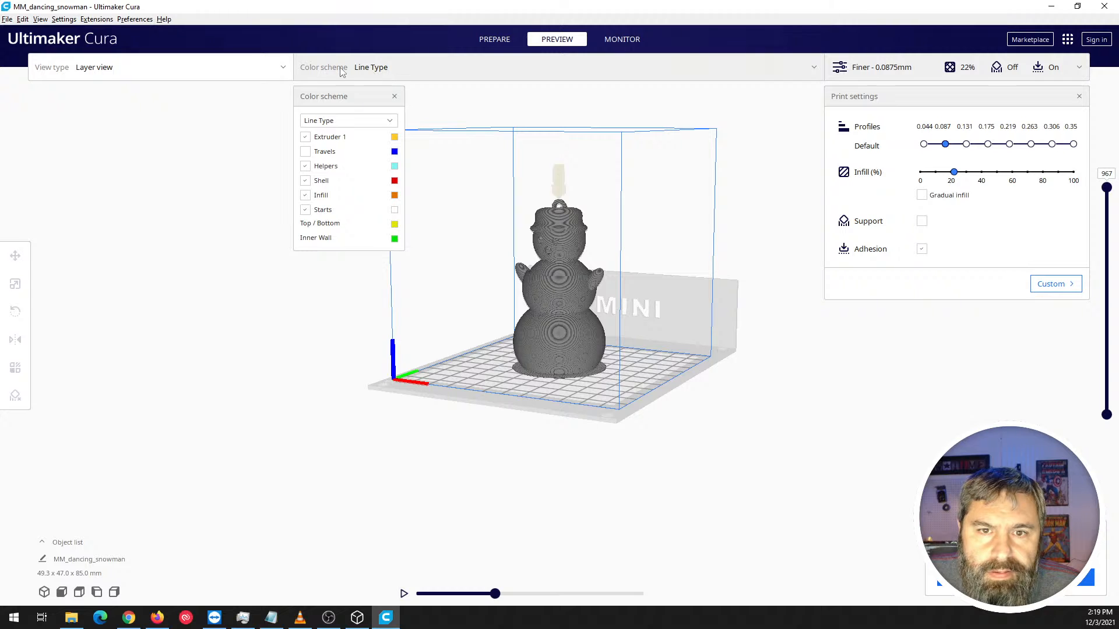
pyautogui.click(257, 69)
pyautogui.click(99, 109)
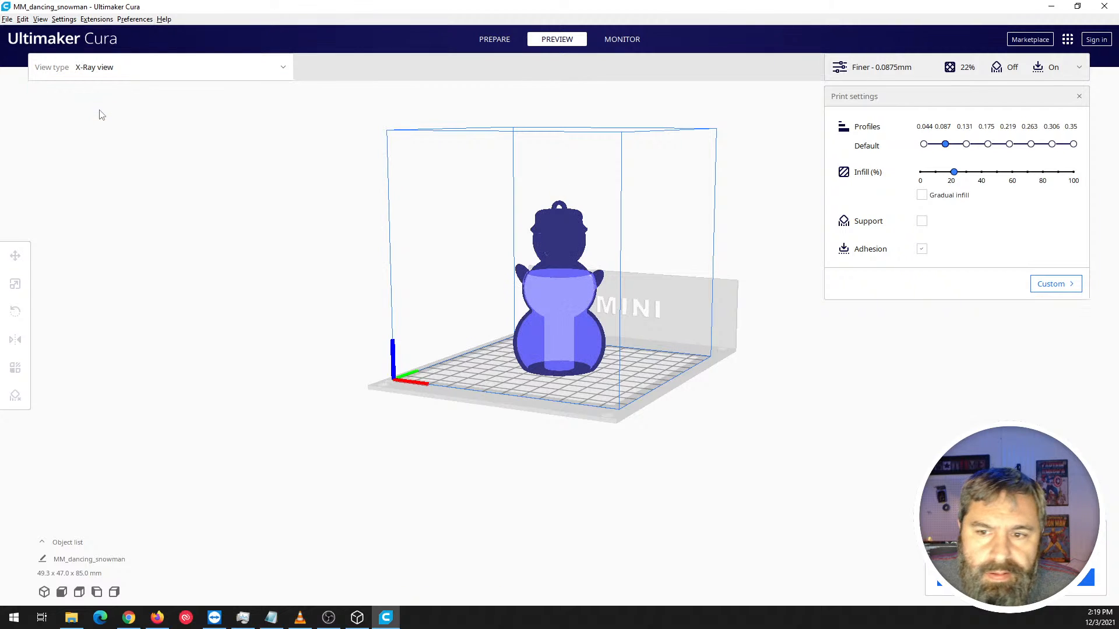
# Switch the preview back to Layer view, inspect the snowman's layers up close, and briefly play and pause the toolpath simulation.
pyautogui.click(100, 74)
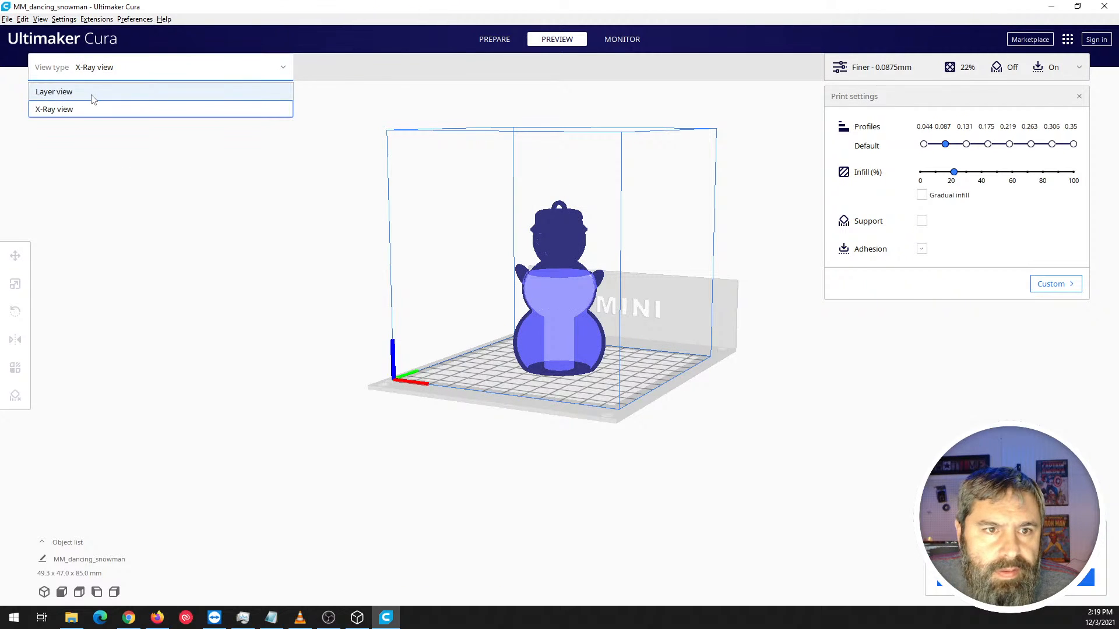
pyautogui.click(90, 97)
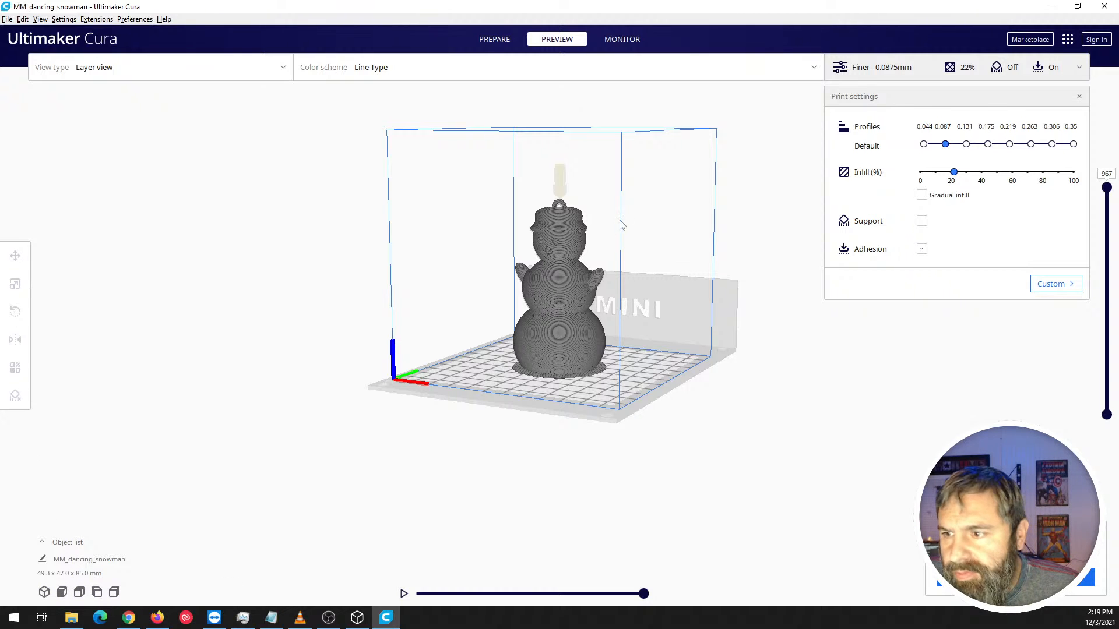
pyautogui.scroll(3, 555, 282)
pyautogui.scroll(5, 555, 282)
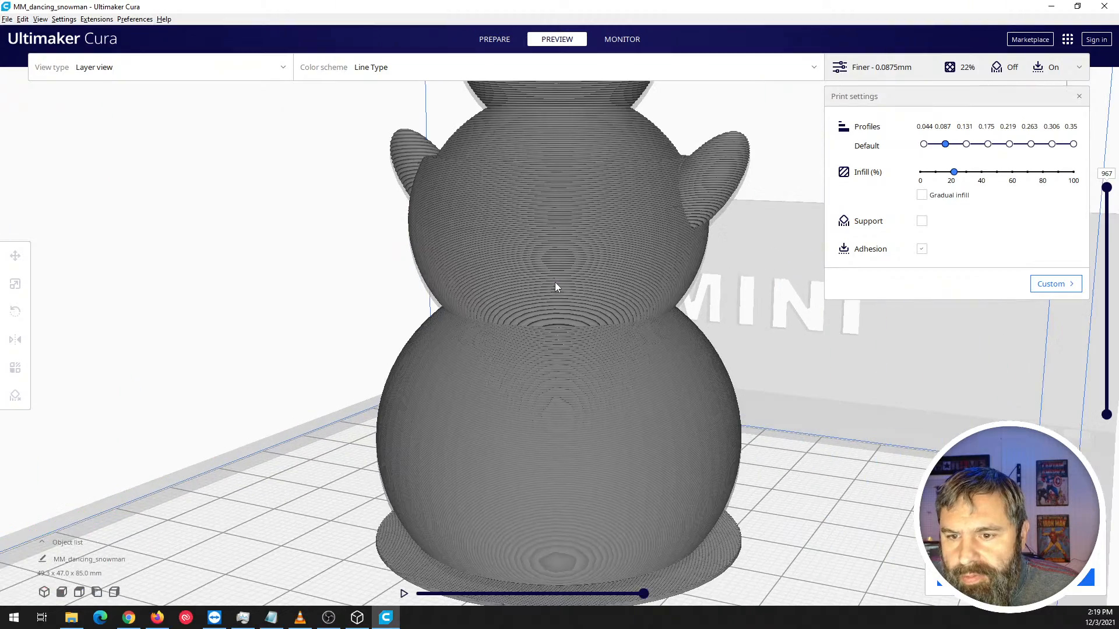
pyautogui.moveTo(554, 282); pyautogui.dragTo(516, 357, button='right')
pyautogui.scroll(-5, 516, 357)
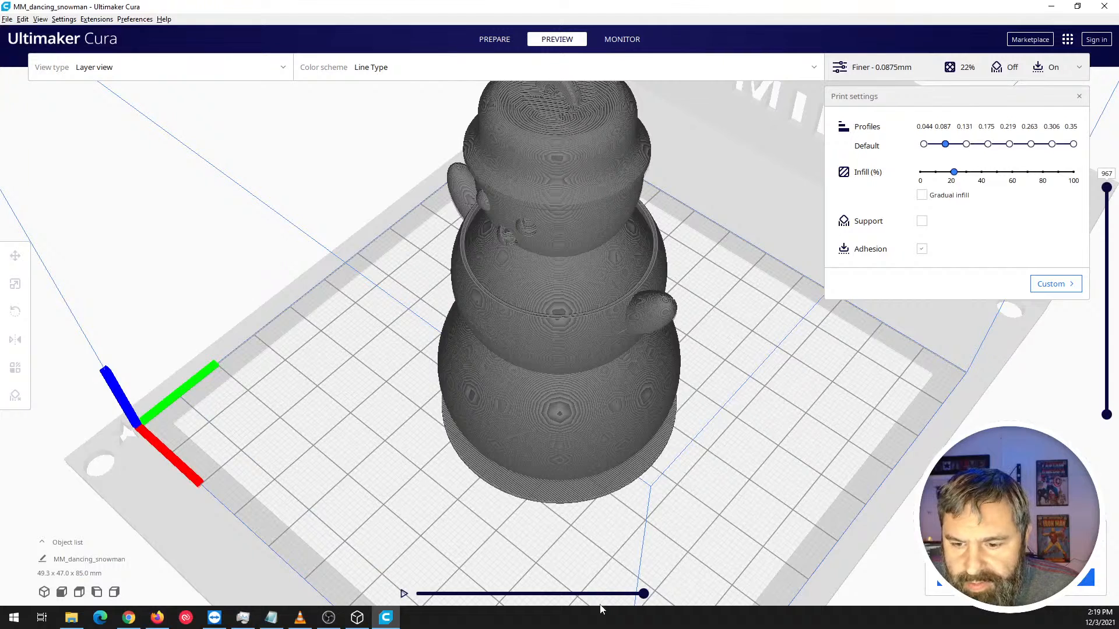
pyautogui.click(404, 594)
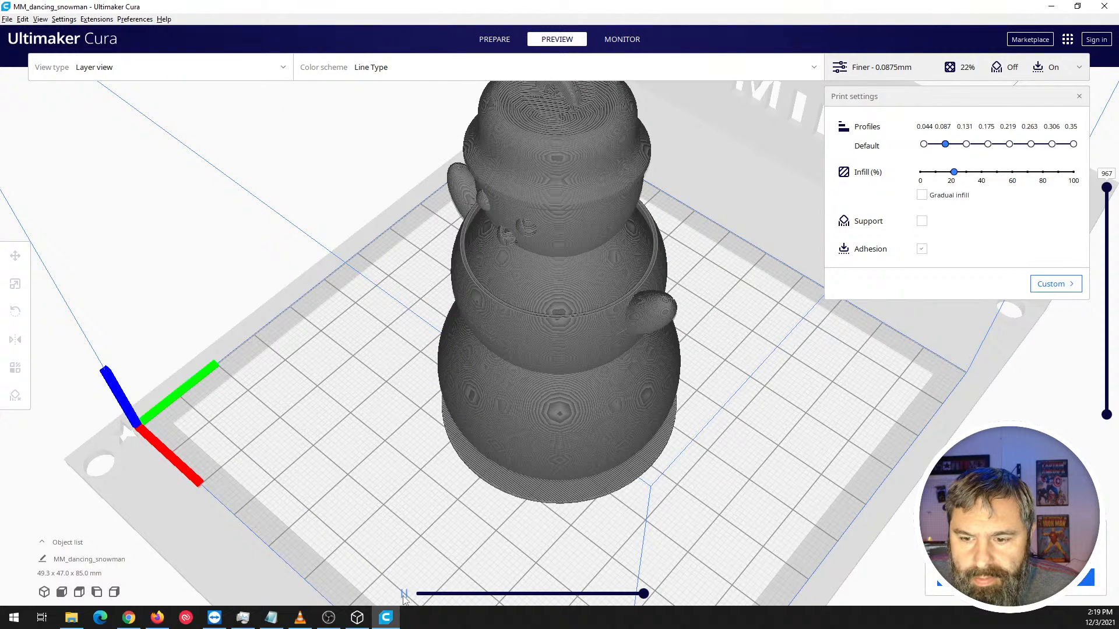
pyautogui.click(403, 594)
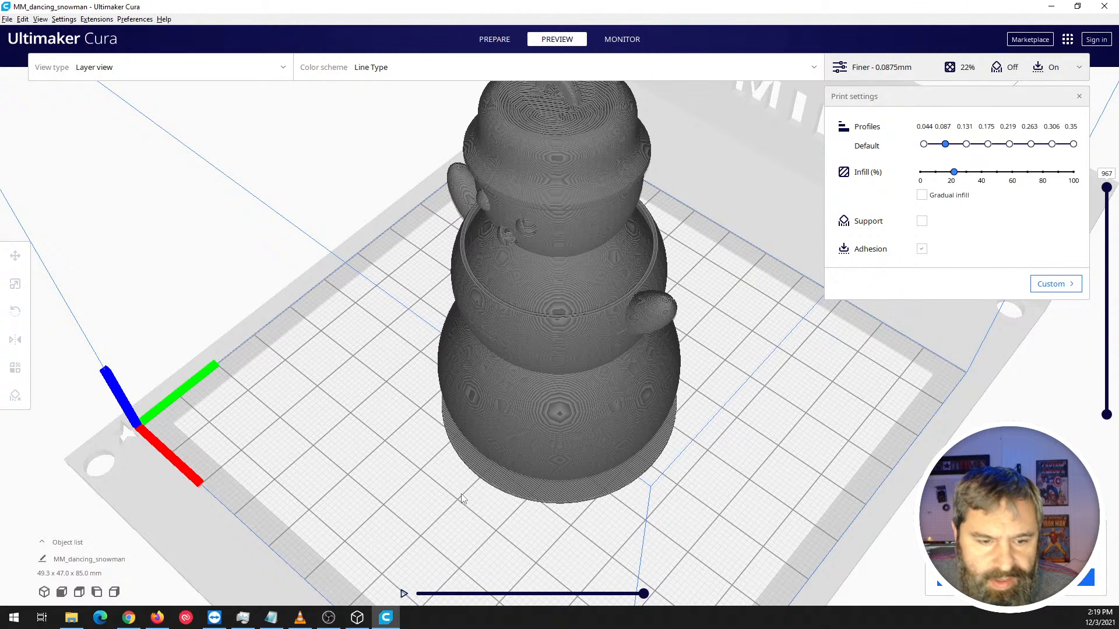
# Expand and collapse the object list, then check the Monitor stage and return to Preview.
pyautogui.click(55, 543)
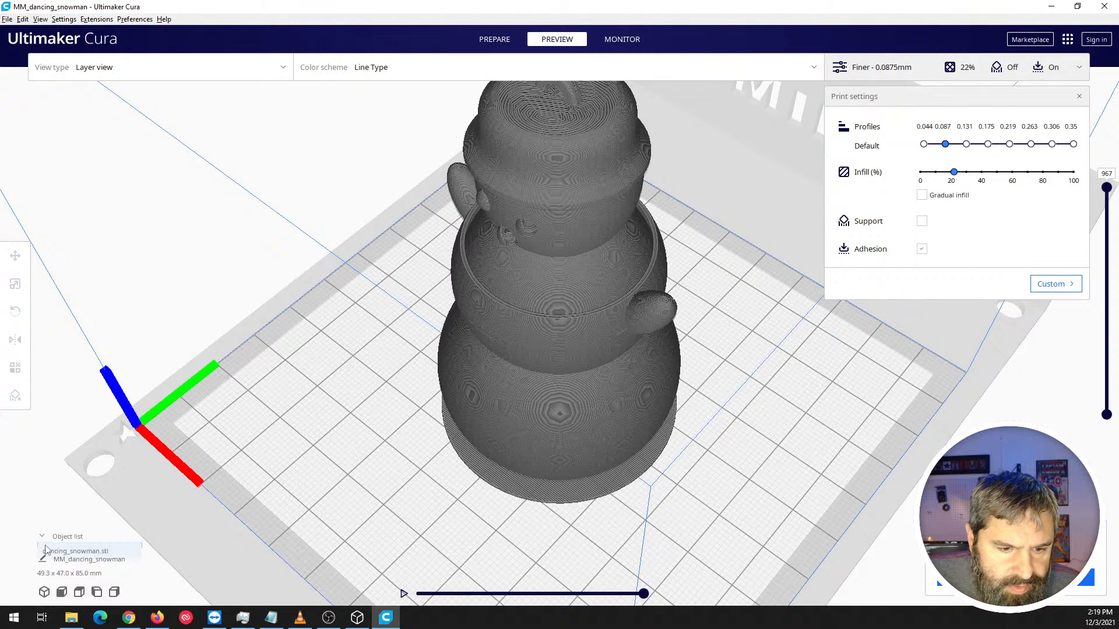
pyautogui.click(56, 526)
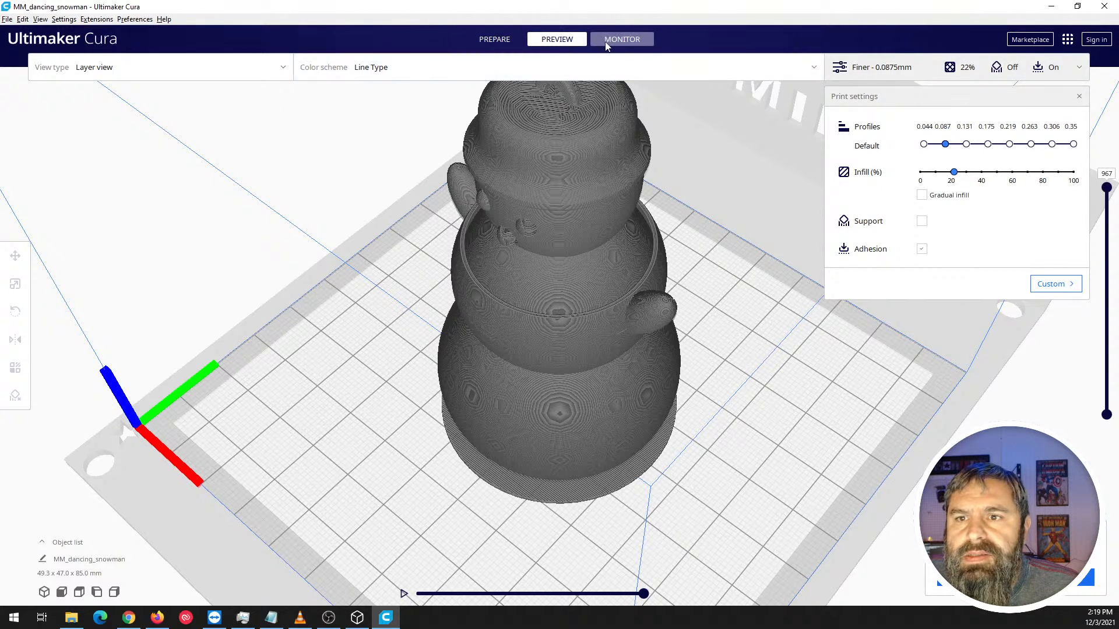
pyautogui.click(621, 39)
pyautogui.click(569, 40)
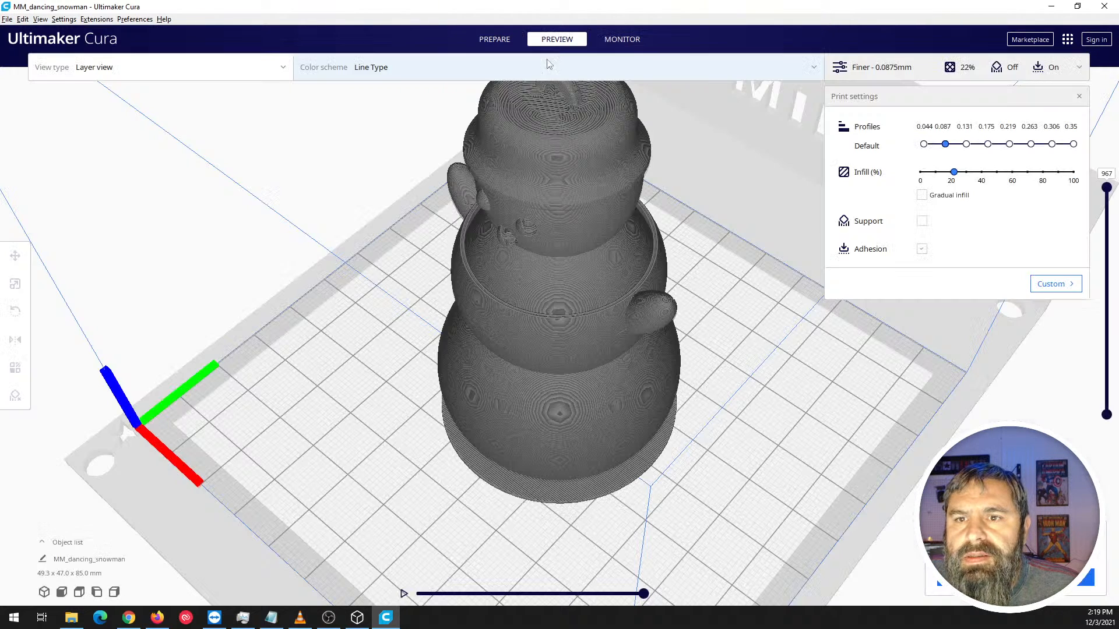
# Review the line type color scheme options, look at the snowman in X-Ray view and return to Layer view.
pyautogui.click(359, 68)
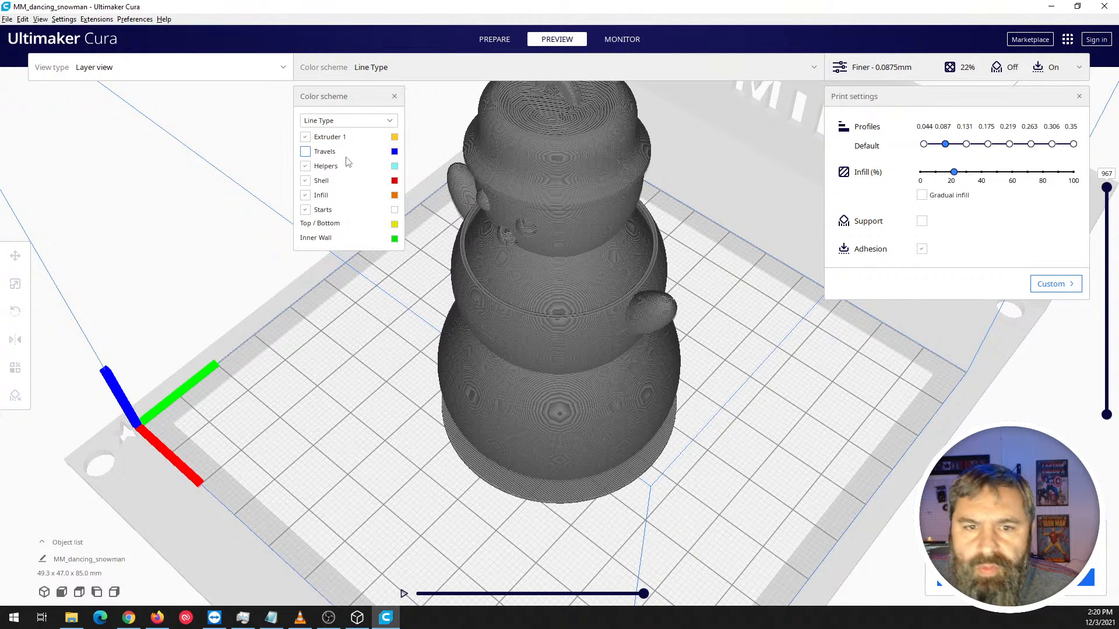
pyautogui.click(194, 69)
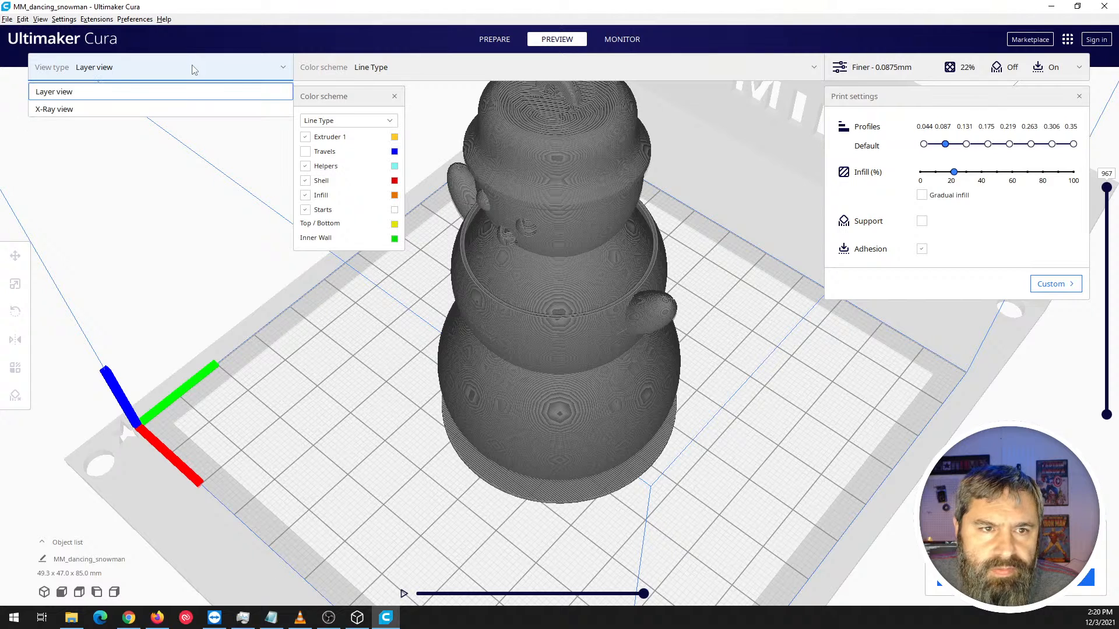
pyautogui.click(109, 109)
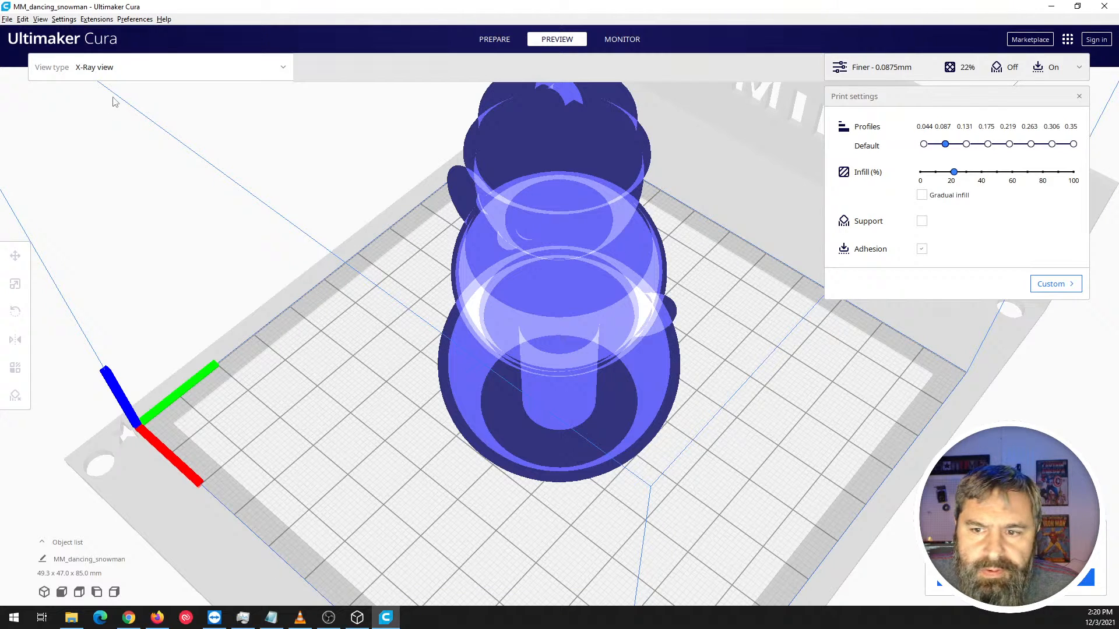
pyautogui.click(133, 76)
pyautogui.click(111, 92)
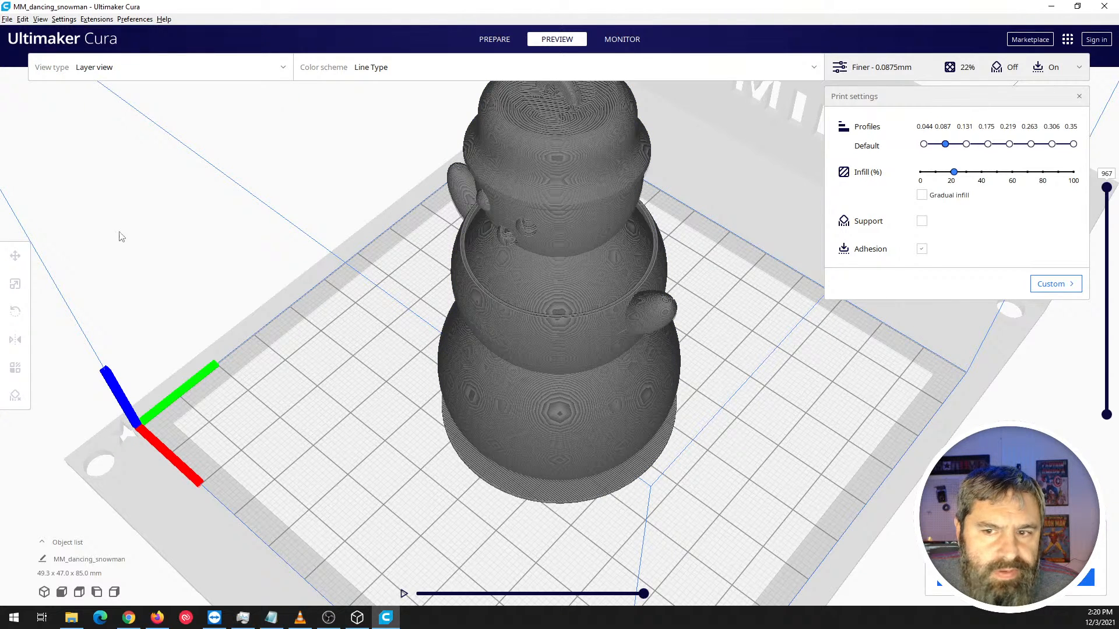
# Turn support generation on for the snowman, turn it off again and dismiss the "No layers to show" notice.
pyautogui.scroll(-5, 516, 316)
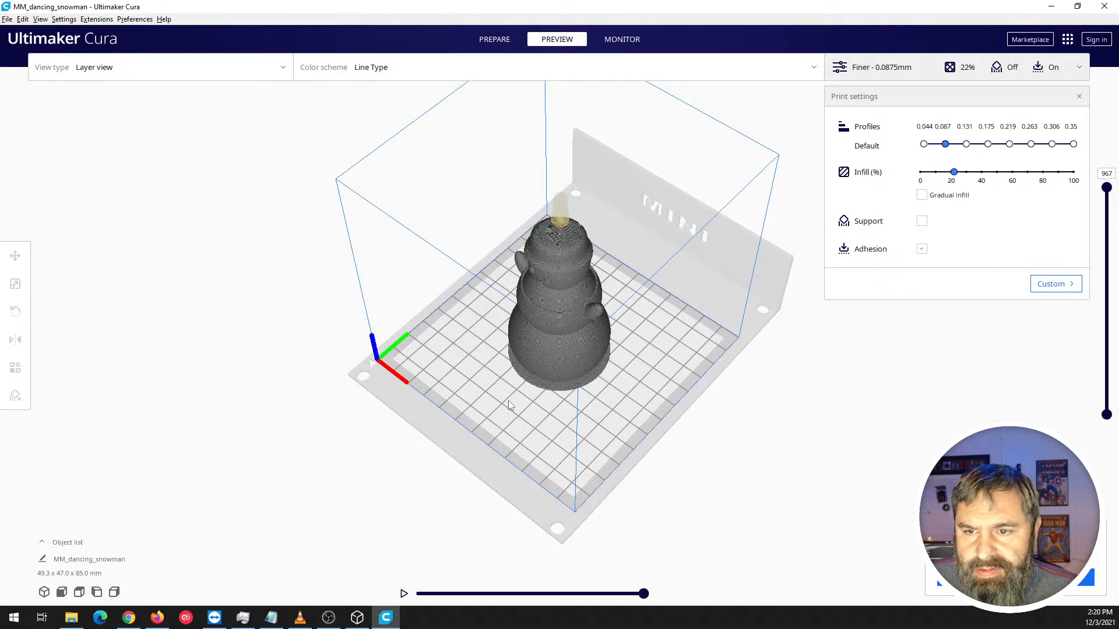
pyautogui.moveTo(508, 401); pyautogui.dragTo(557, 353, button='right')
pyautogui.scroll(10, 554, 378)
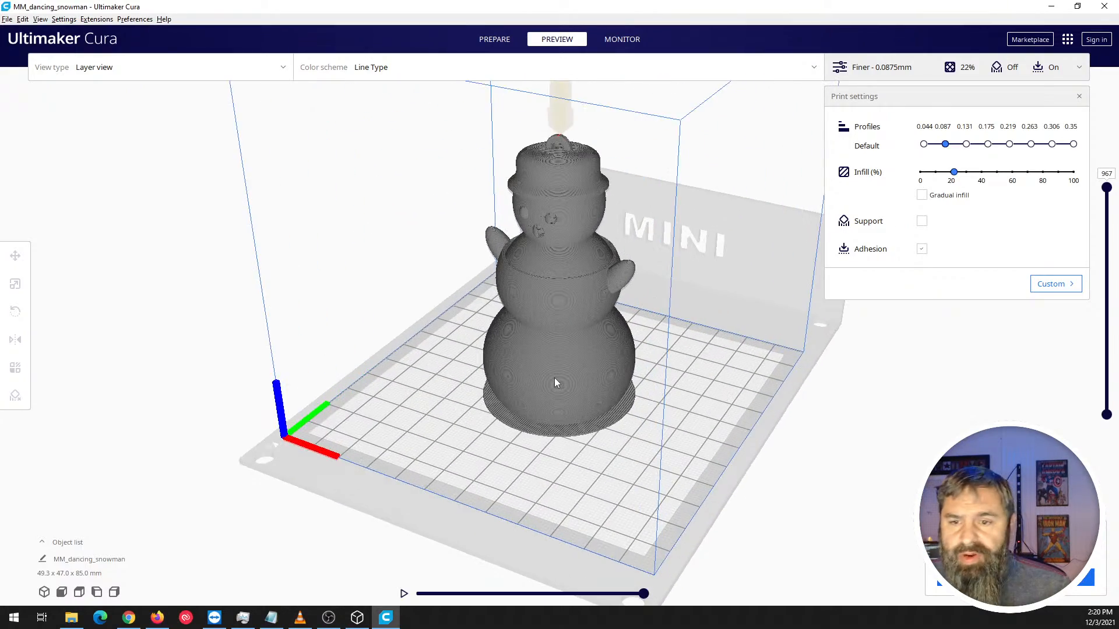
pyautogui.scroll(5, 554, 378)
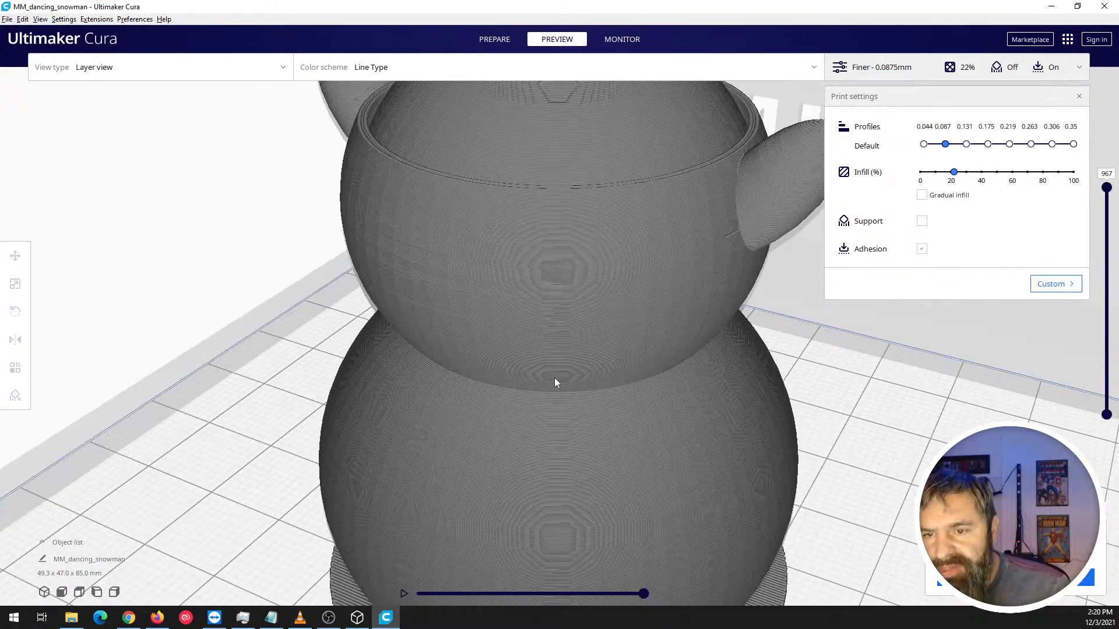
pyautogui.scroll(-12, 554, 383)
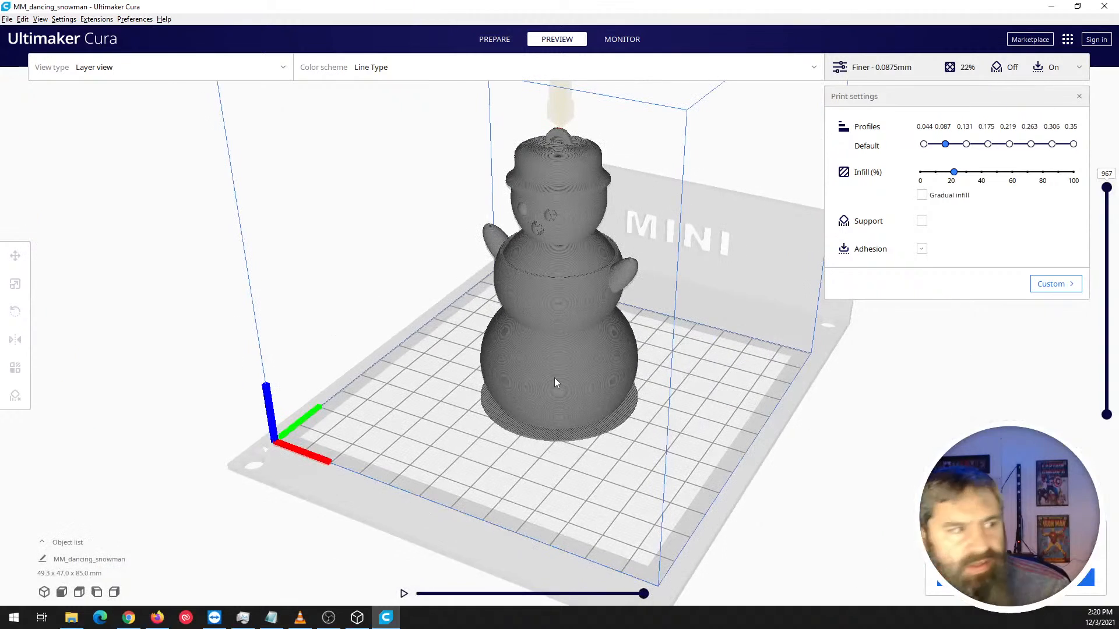
pyautogui.scroll(2, 612, 434)
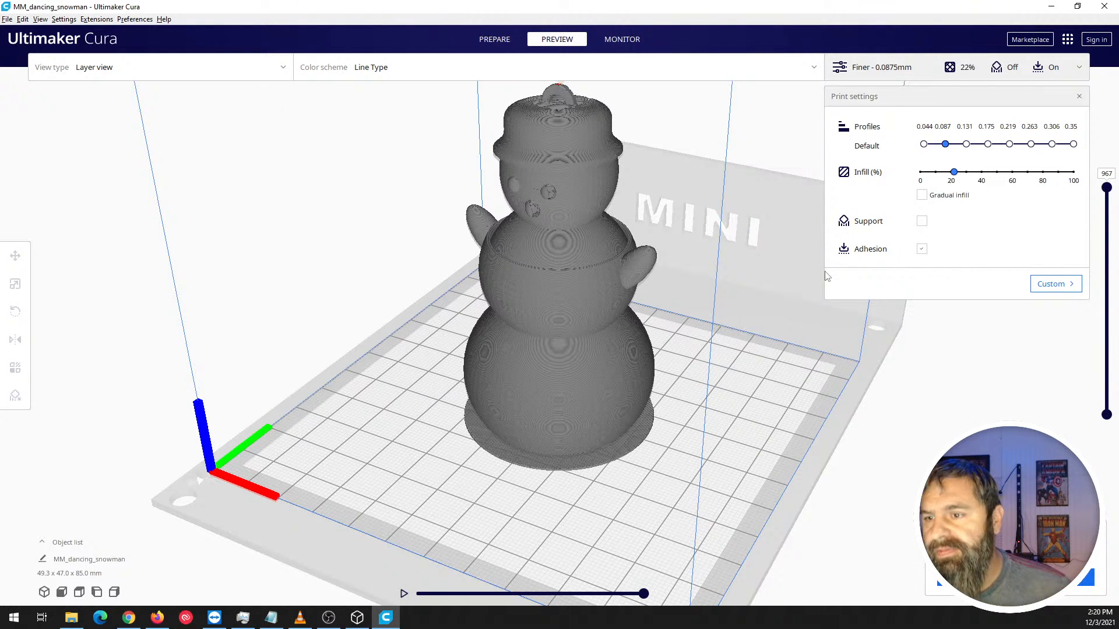
pyautogui.click(922, 222)
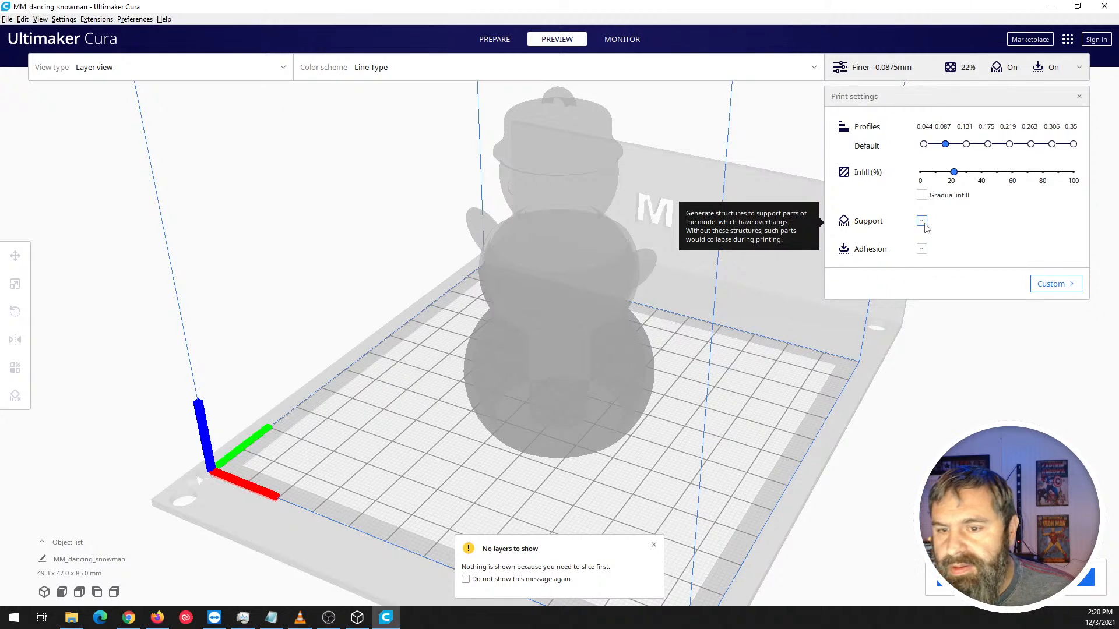
pyautogui.click(922, 222)
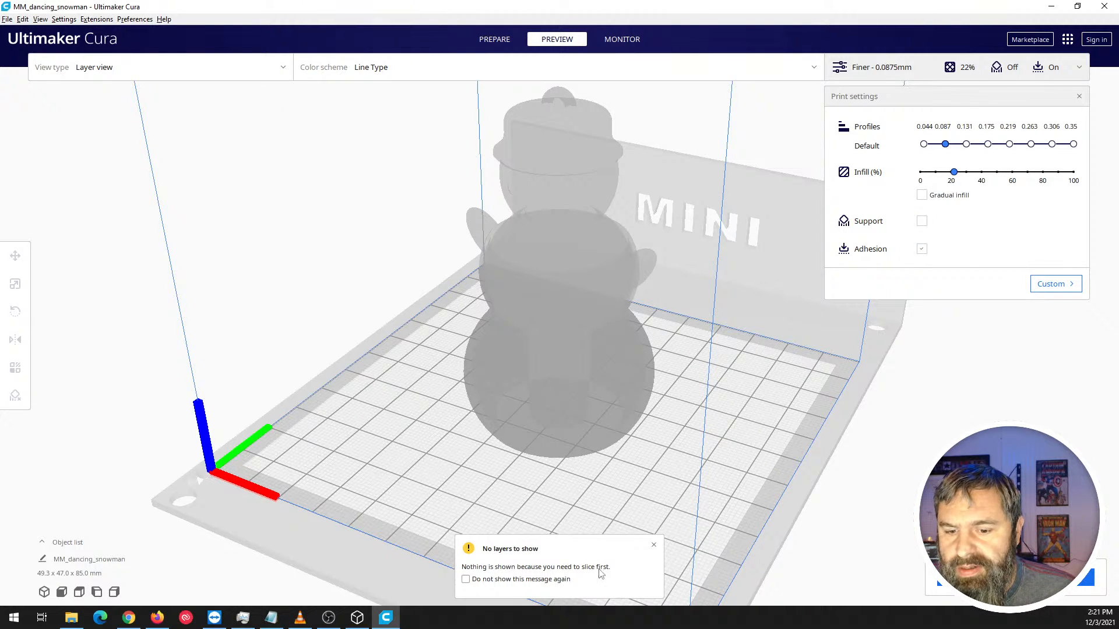
pyautogui.click(654, 546)
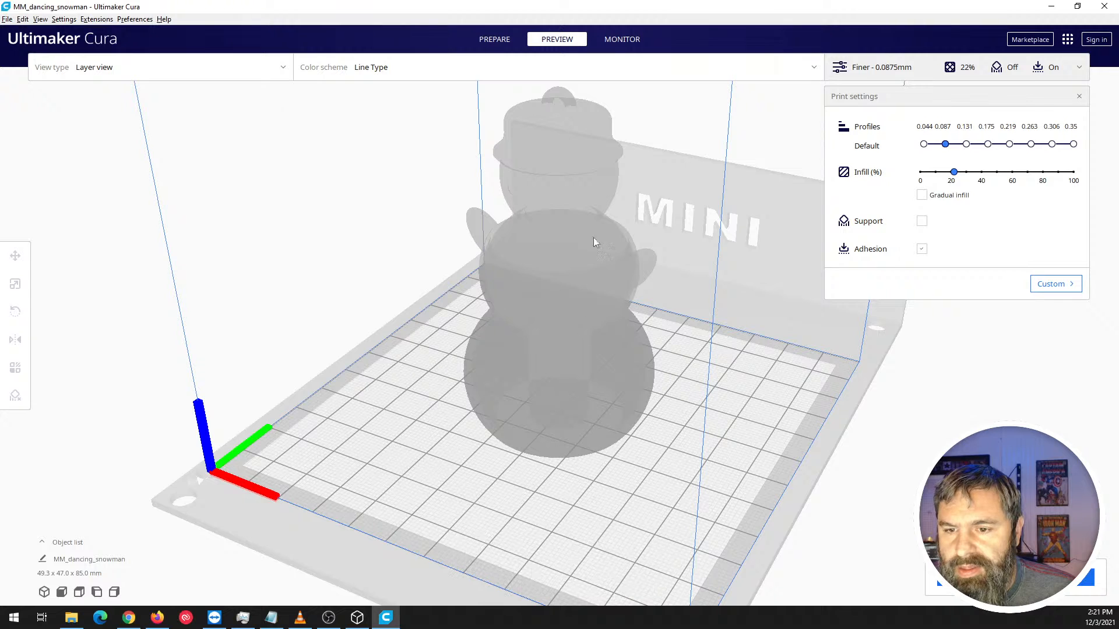
# View the unsliced snowman in X-Ray view and return to the Prepare stage.
pyautogui.click(364, 73)
pyautogui.click(175, 70)
pyautogui.click(66, 110)
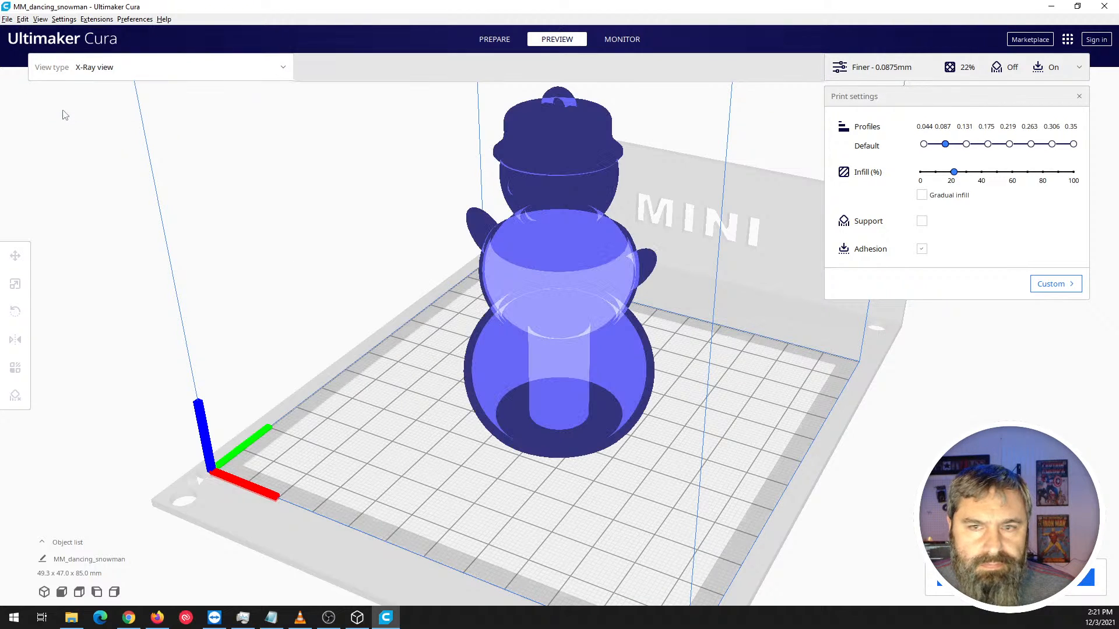
pyautogui.click(146, 75)
pyautogui.click(491, 37)
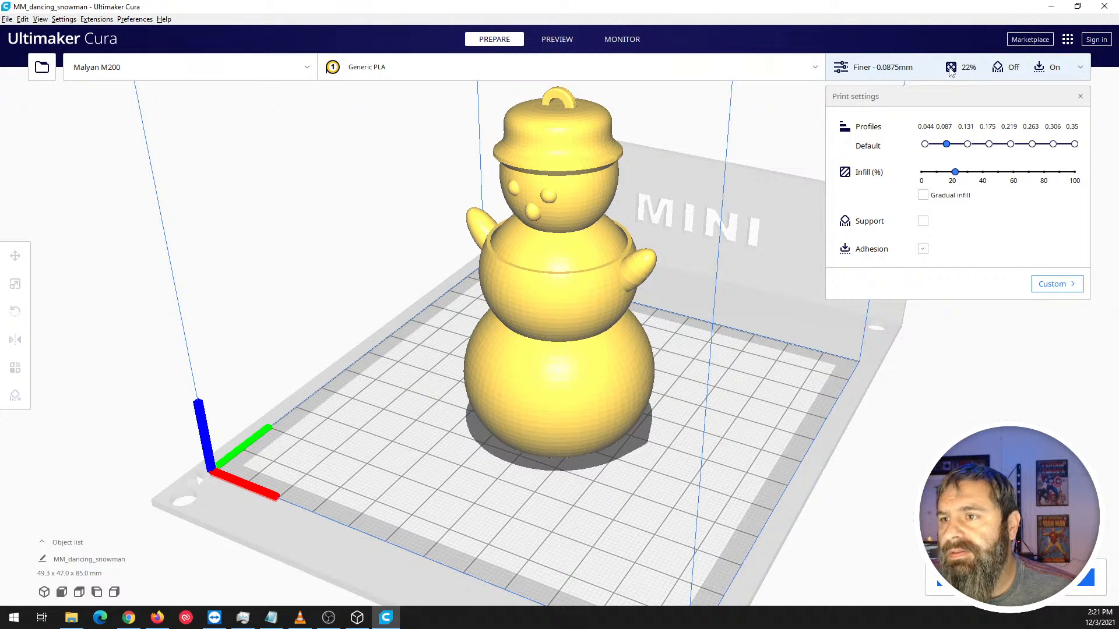
# Select the snowman model and compare its appearance in the Preview and Prepare stages.
pyautogui.click(502, 341)
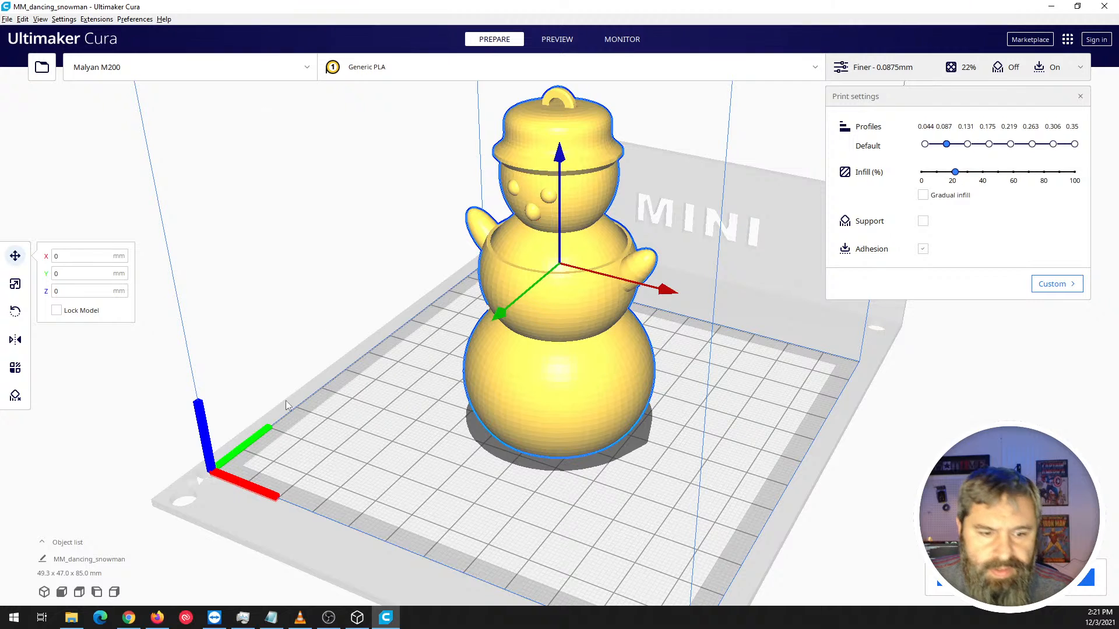
pyautogui.click(570, 39)
pyautogui.click(496, 41)
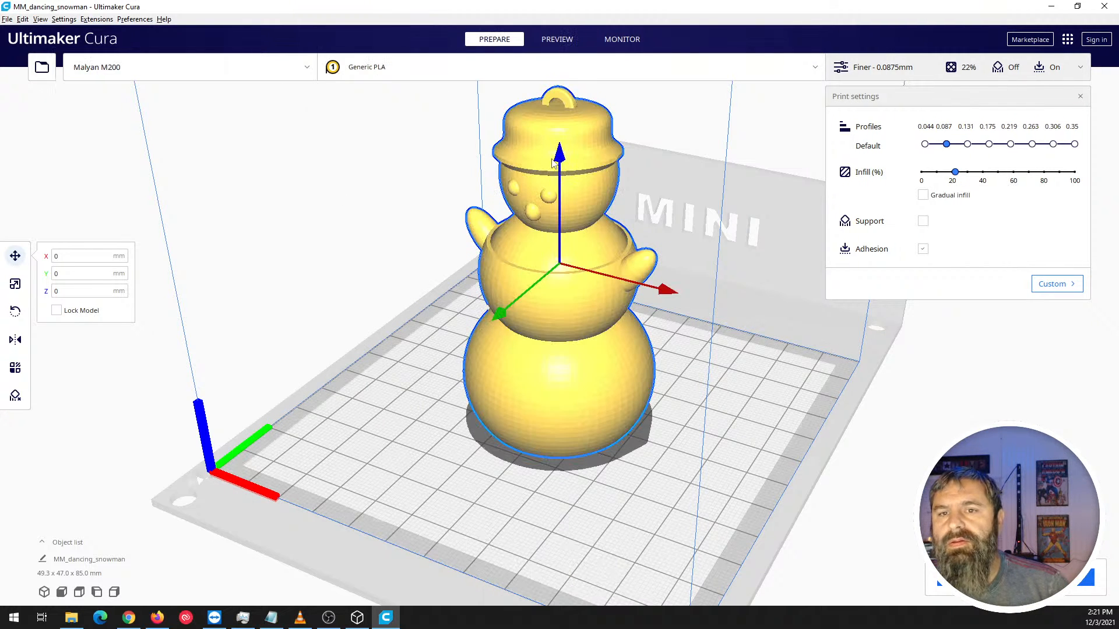
# Load LusasSnowFlake.stl from the 3dPrint folder alongside the snowman model.
pyautogui.scroll(-5, 554, 162)
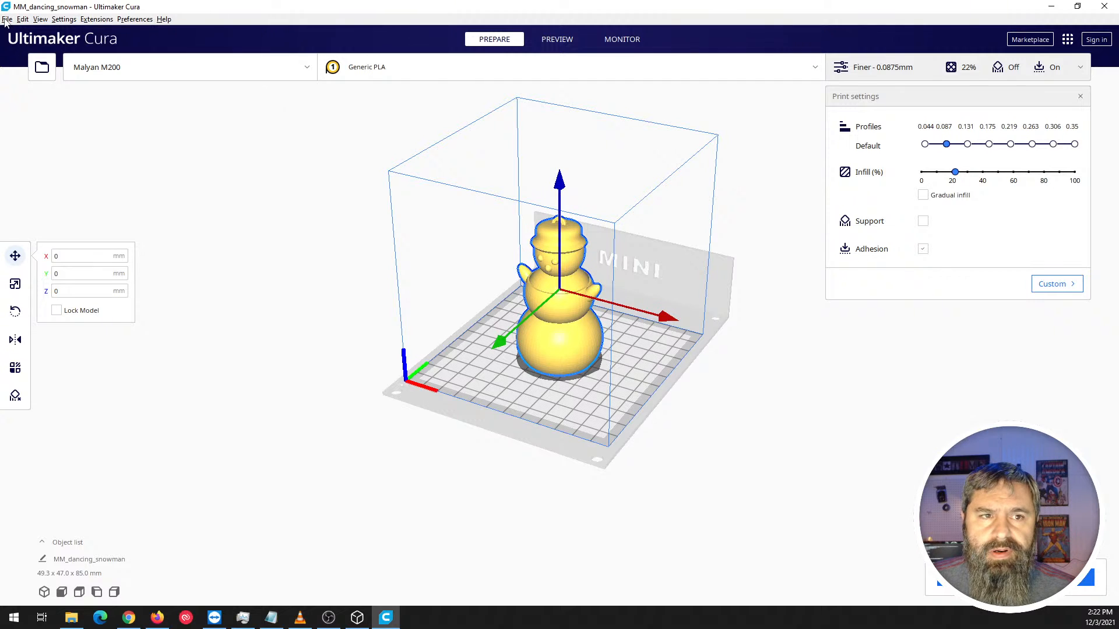
pyautogui.click(39, 69)
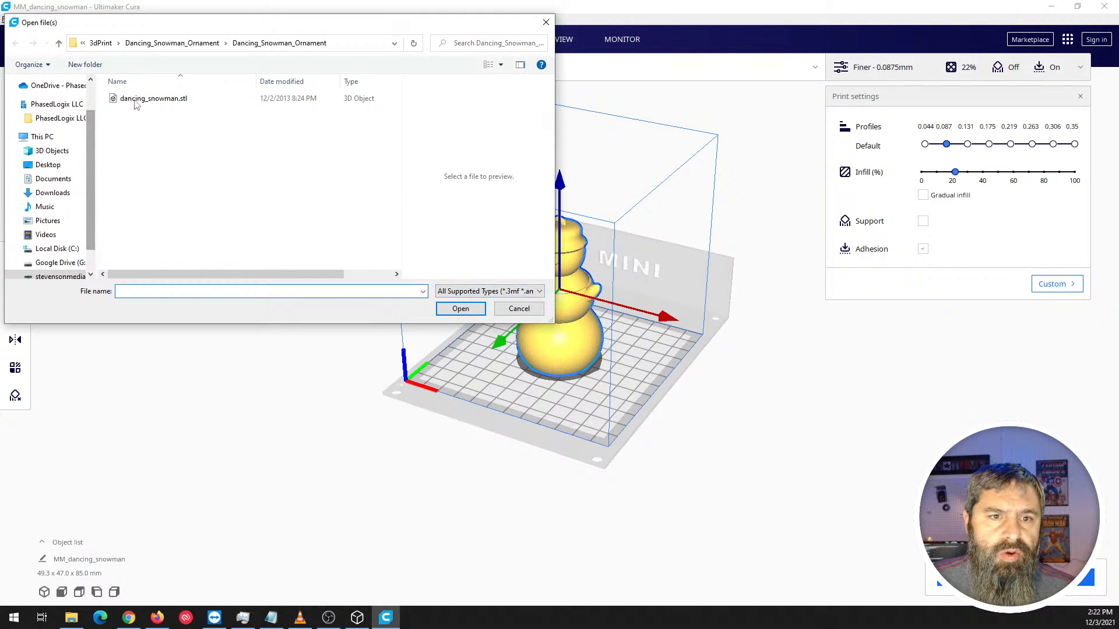
pyautogui.click(192, 43)
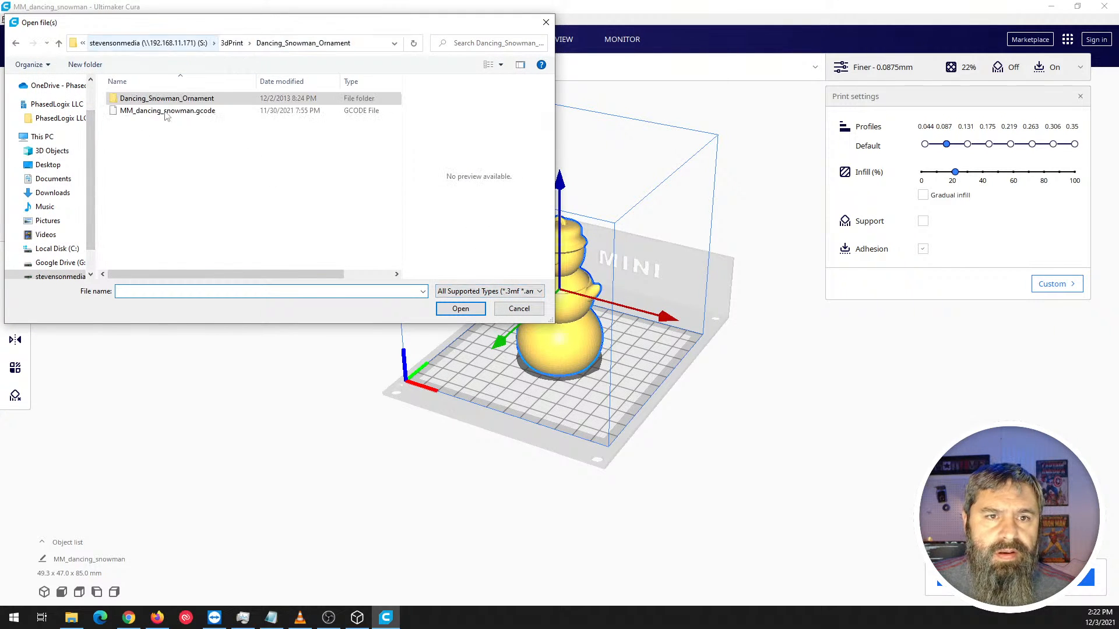
pyautogui.click(232, 44)
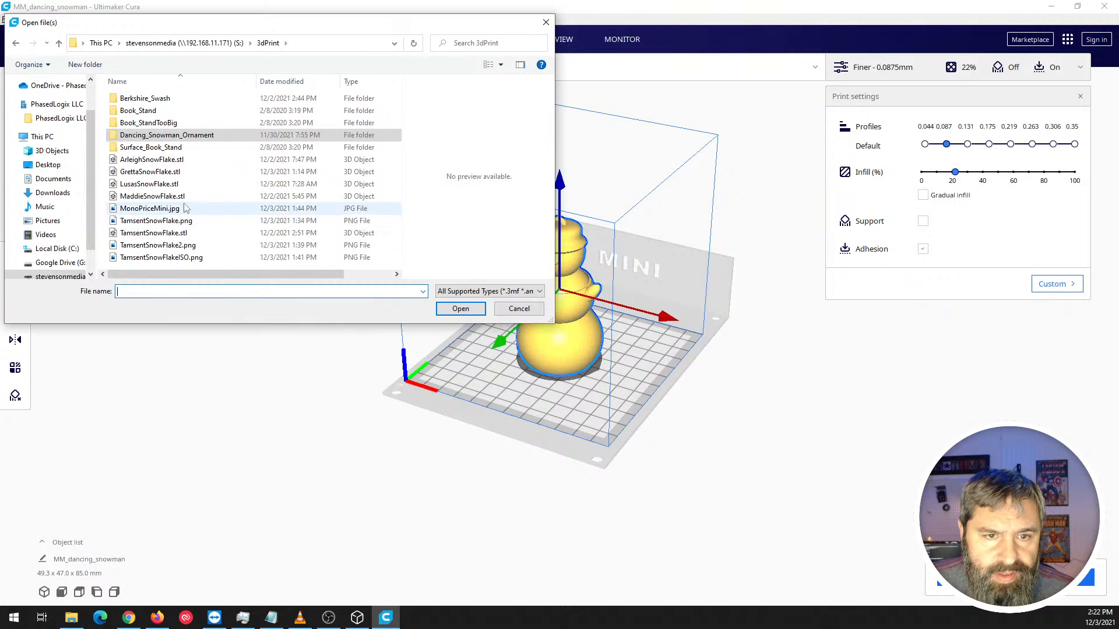
pyautogui.click(143, 184)
pyautogui.click(461, 309)
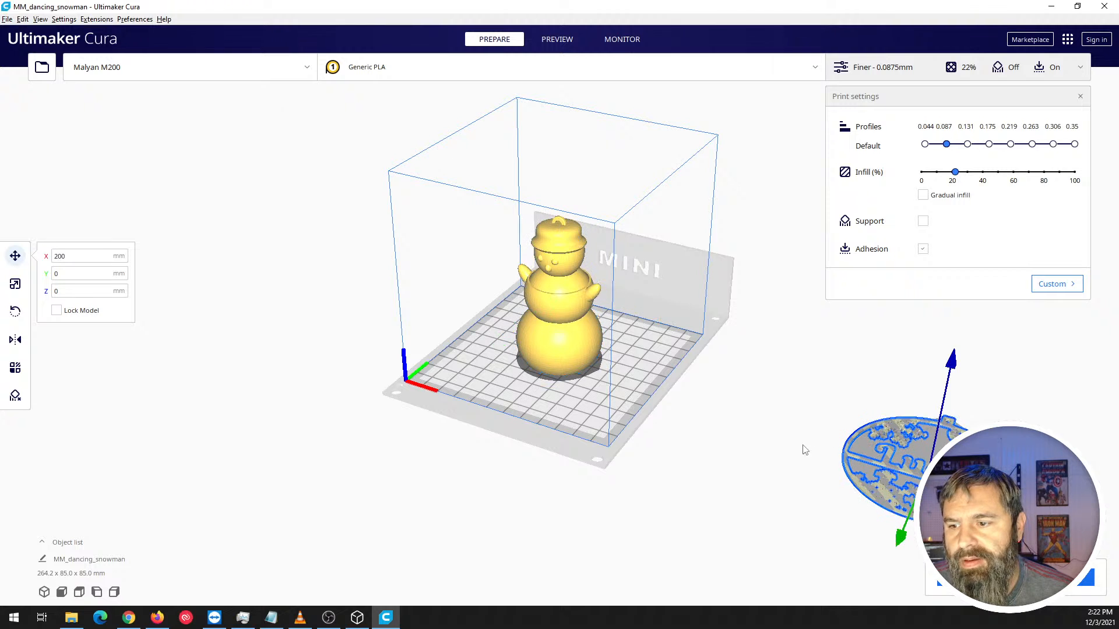
# Quit Ultimaker Cura and minimize the Dancing_Snowman_Ornament folder window to get back to the browser.
pyautogui.click(9, 19)
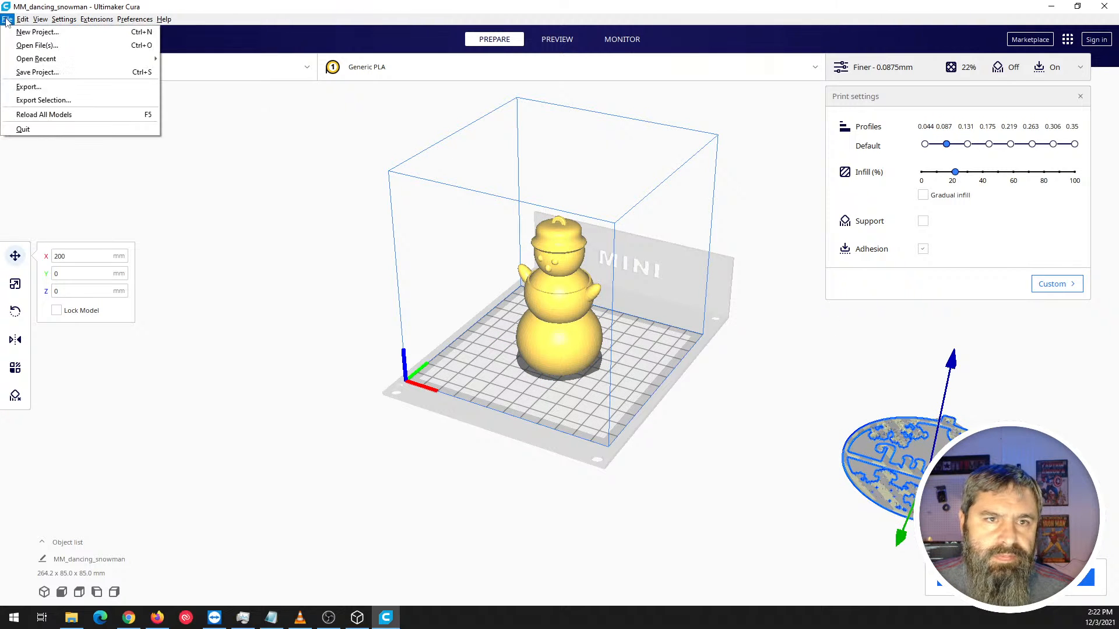
pyautogui.click(20, 128)
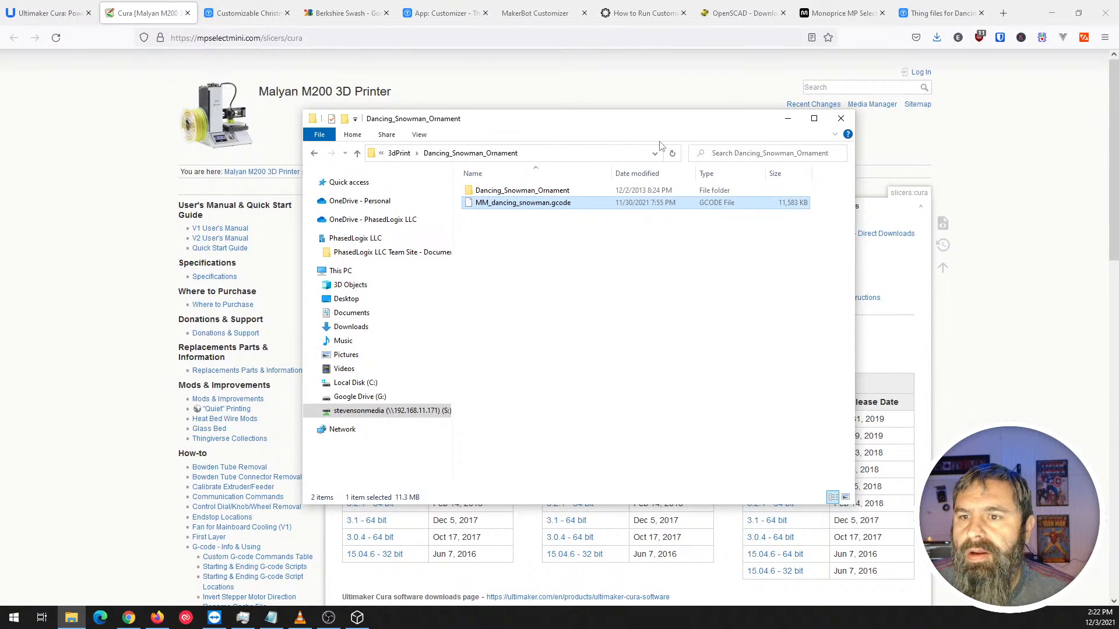
pyautogui.click(788, 119)
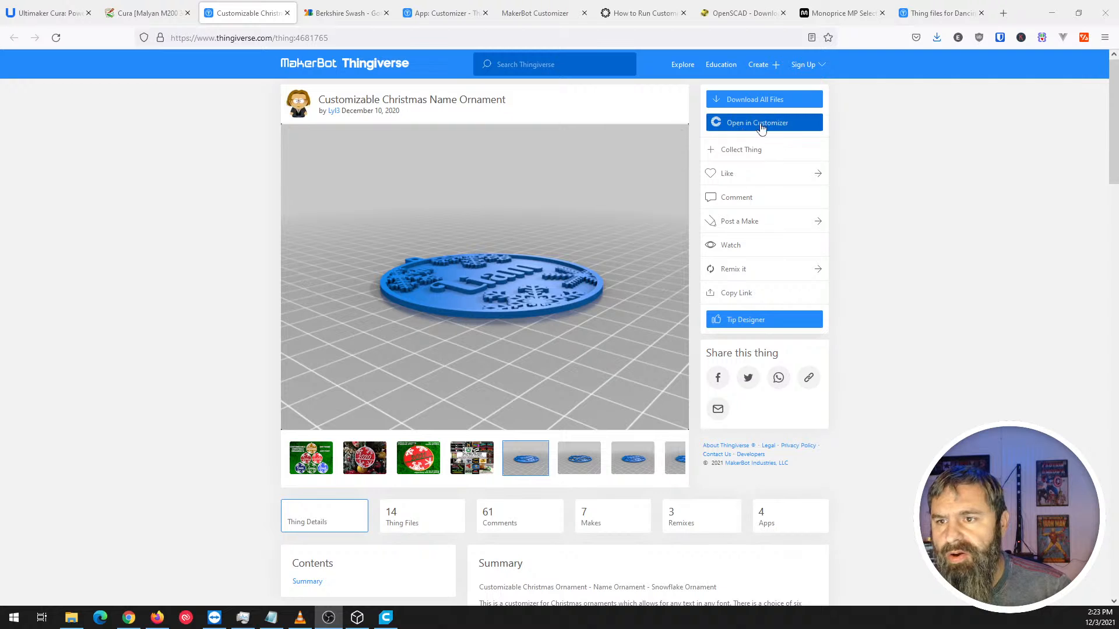
# Check the Customizer queue for the Customizable Christmas Name Ornament and go back to its Thingiverse page.
pyautogui.click(699, 132)
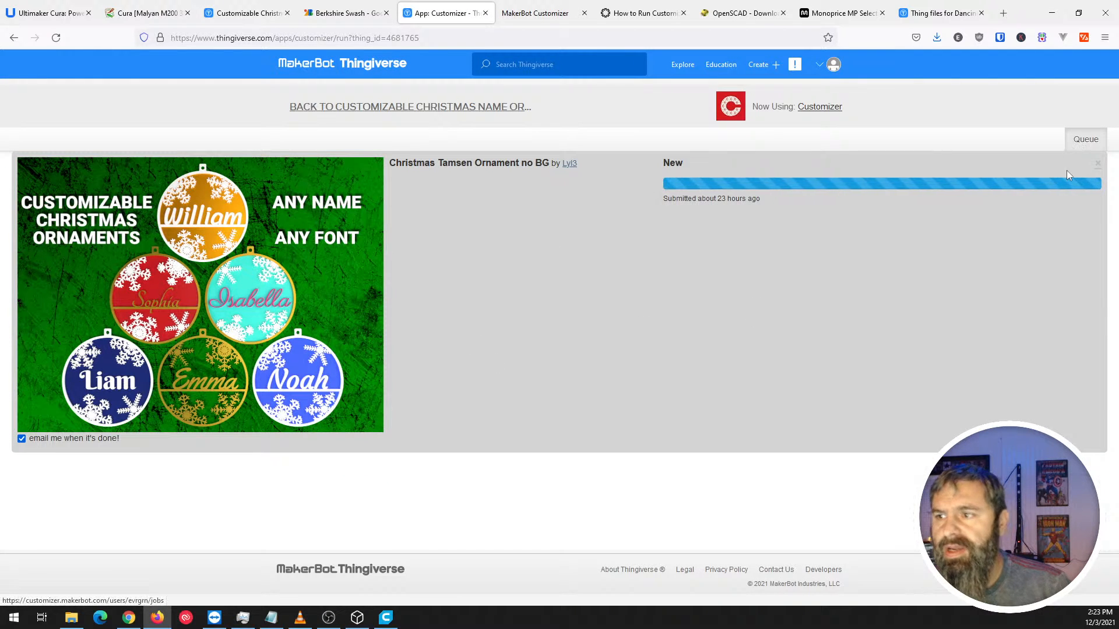
pyautogui.click(356, 113)
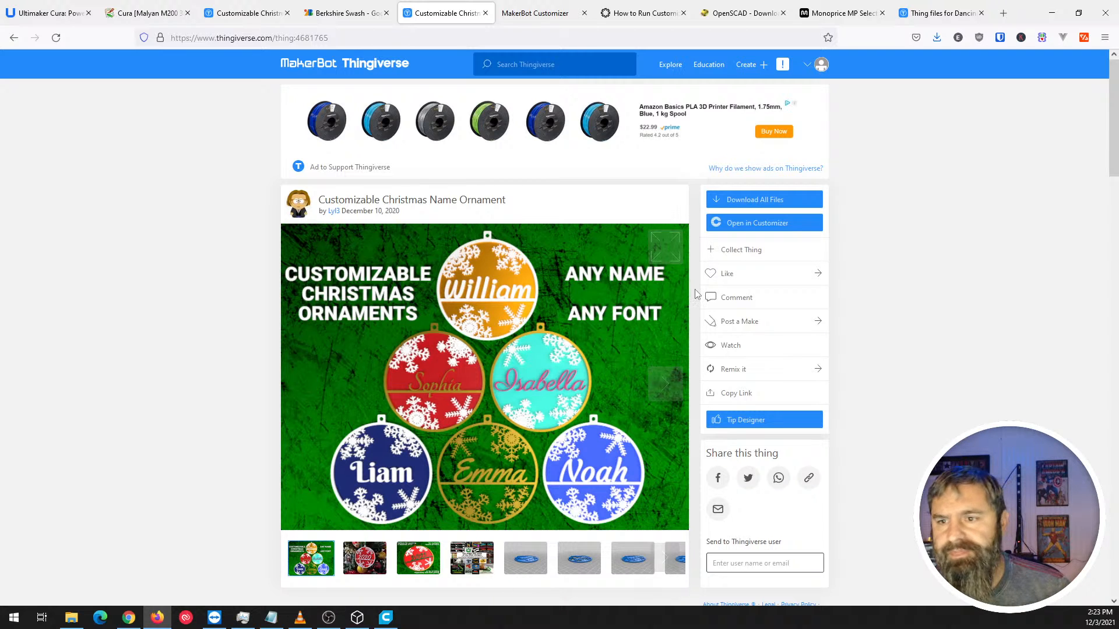
# Remove the queued Christmas ornament job from the MakerBot Customizer and close the Customizer browser tabs, returning to the ornament's Thingiverse page.
pyautogui.click(14, 38)
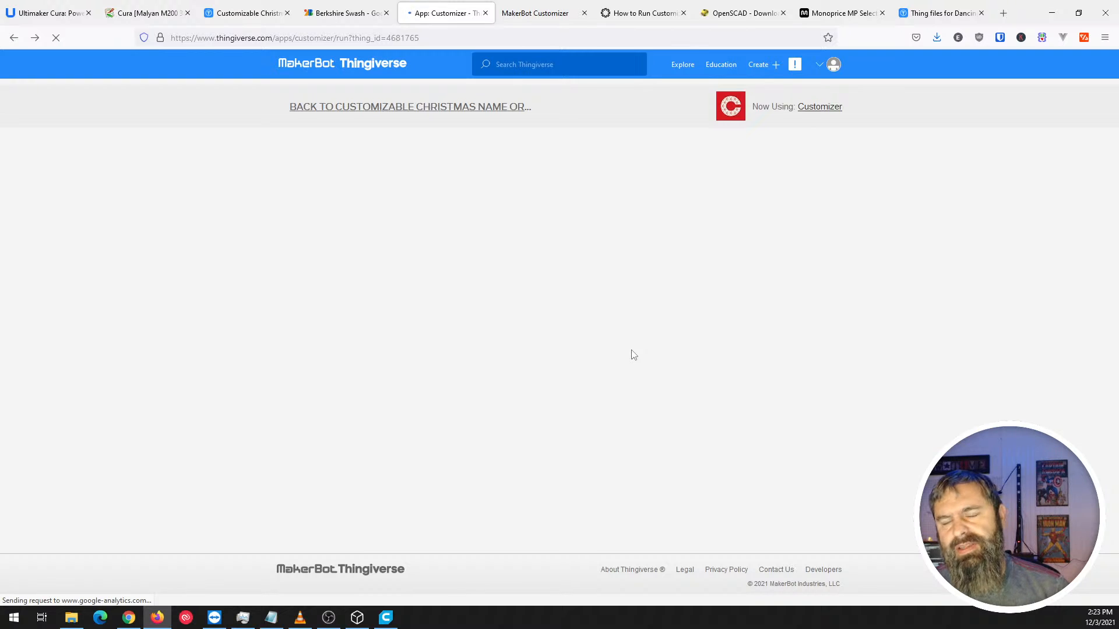
pyautogui.click(486, 13)
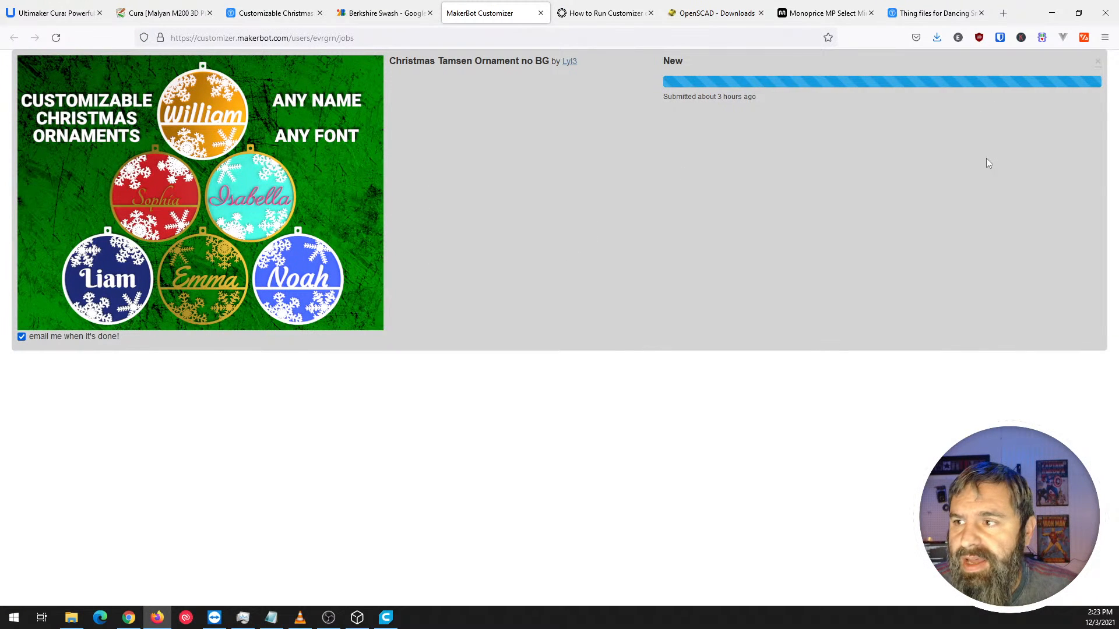
pyautogui.click(1098, 62)
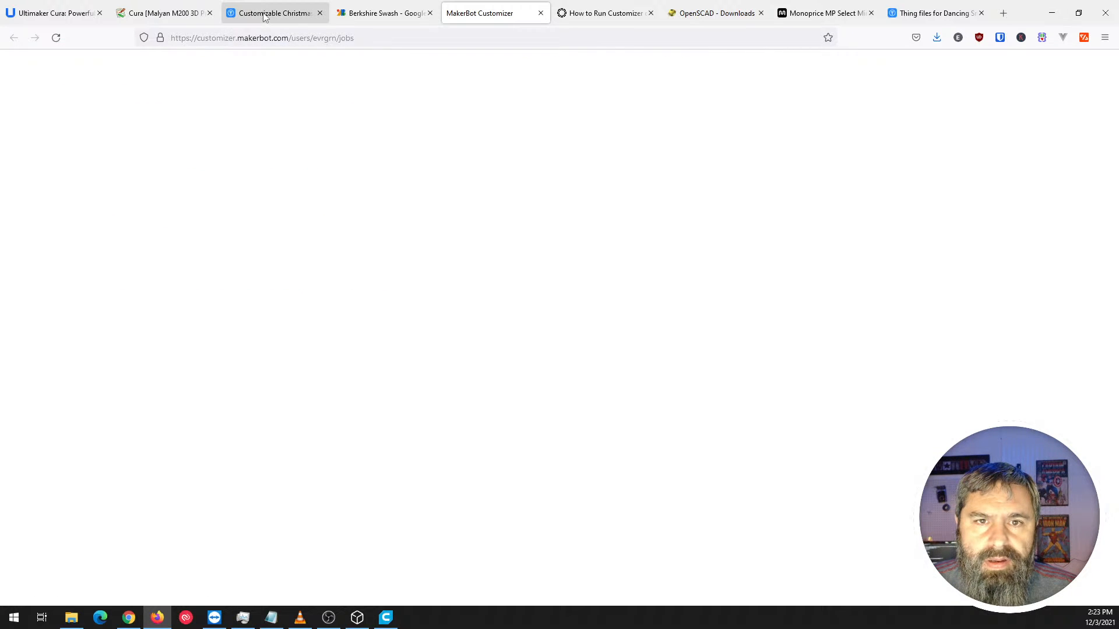
pyautogui.click(267, 15)
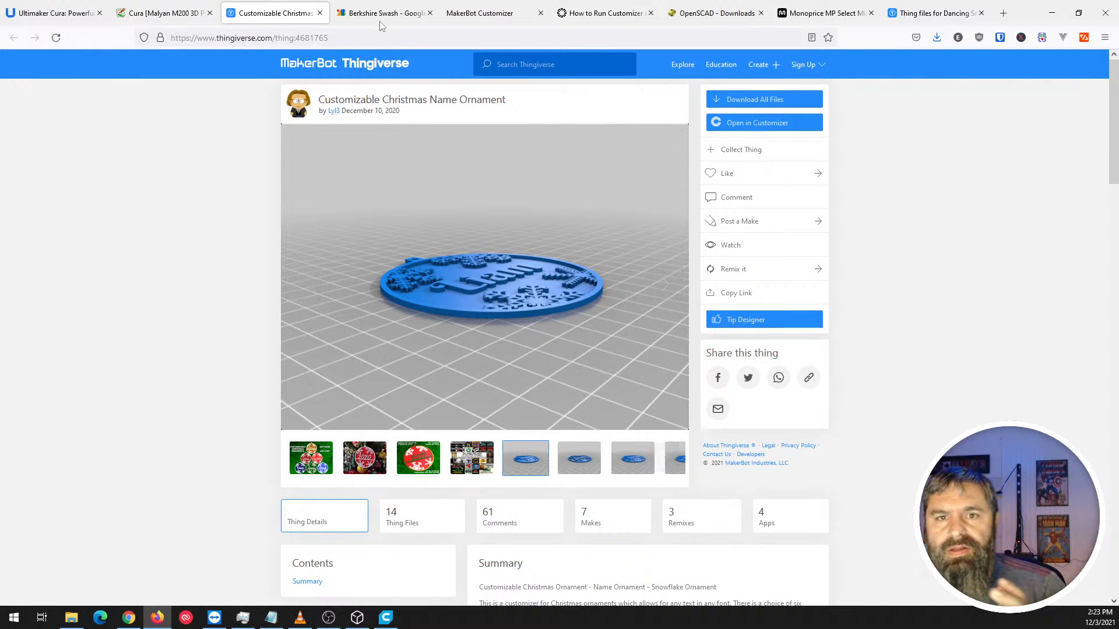
pyautogui.click(459, 16)
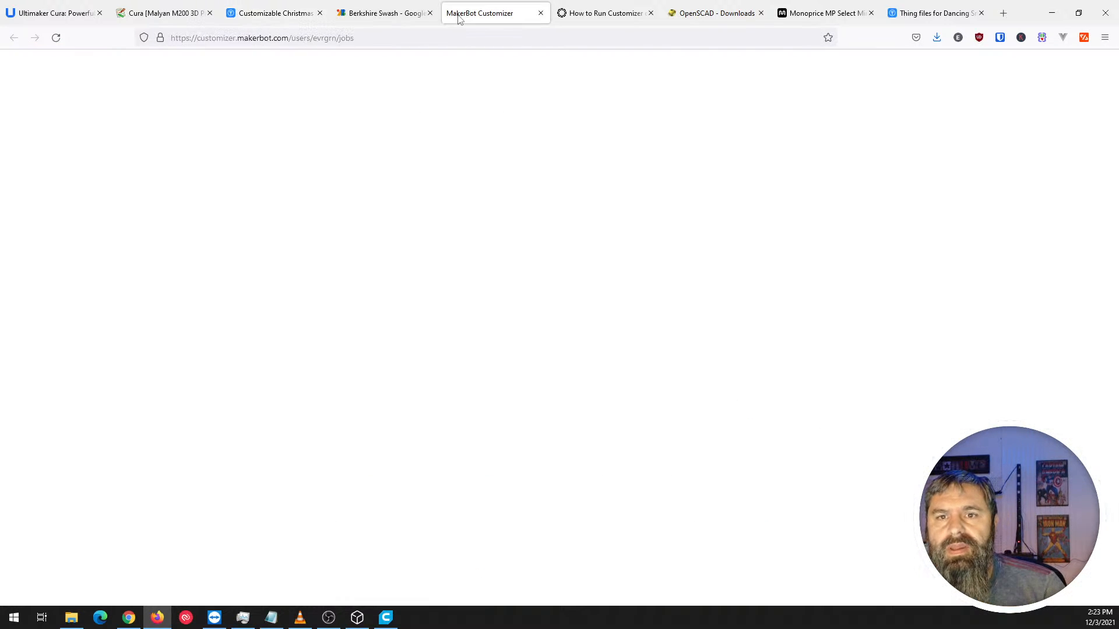
pyautogui.click(541, 13)
pyautogui.click(267, 16)
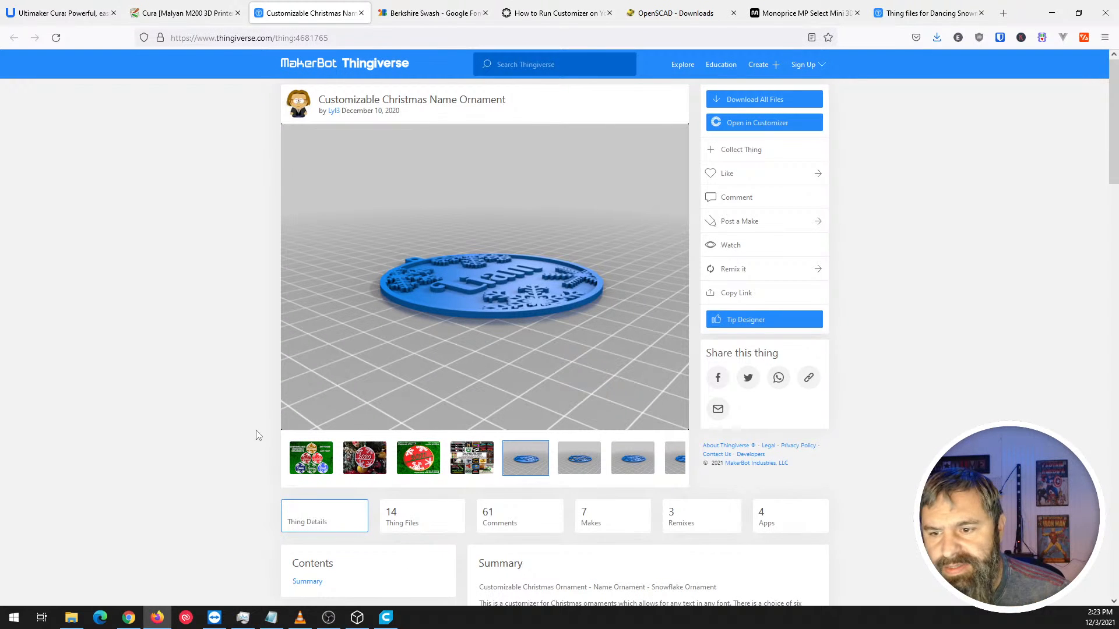
# Read the ornament's Summary, covering the blank ornament files, Running the Customizer, OpenSCAD fonts and Dual Colors with a Single Extruder.
pyautogui.scroll(-4, 637, 538)
pyautogui.scroll(-2, 638, 538)
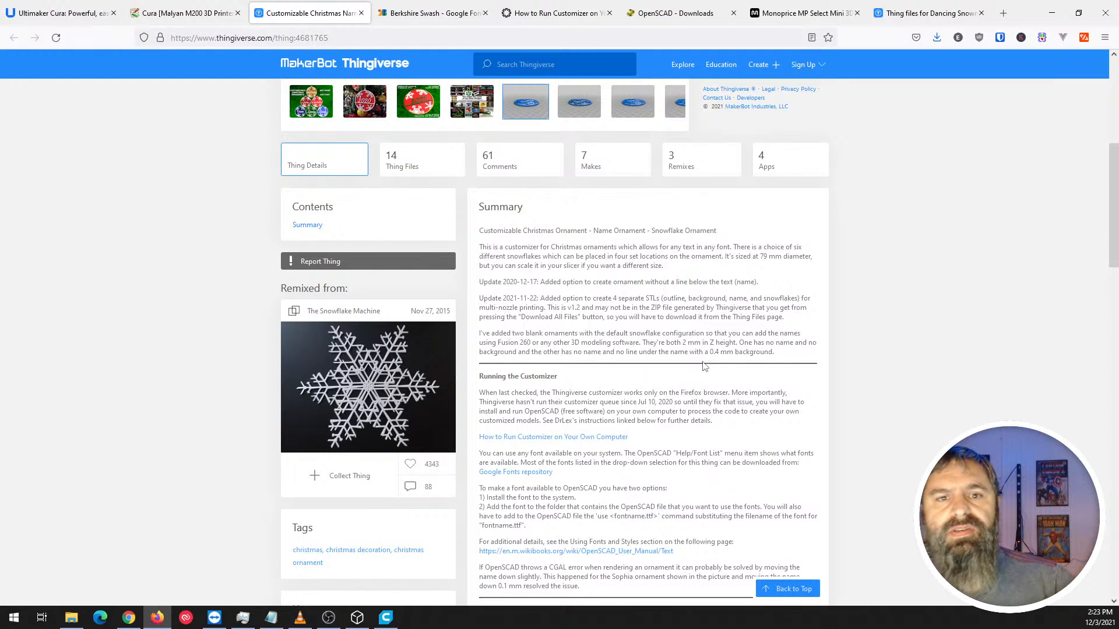
pyautogui.scroll(6, 407, 328)
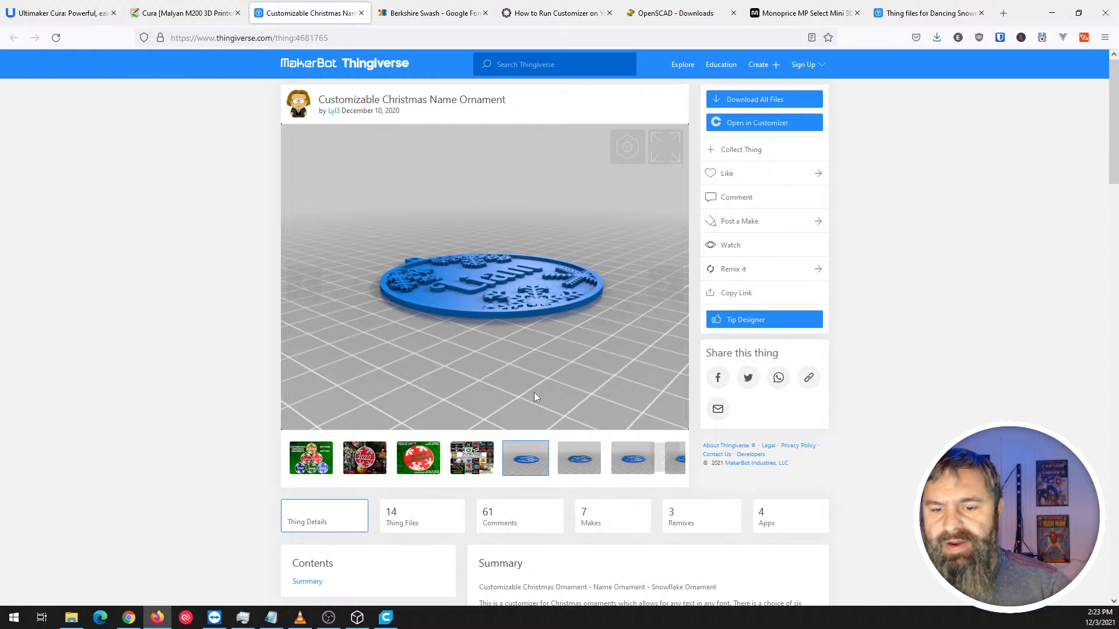
pyautogui.scroll(-5, 557, 362)
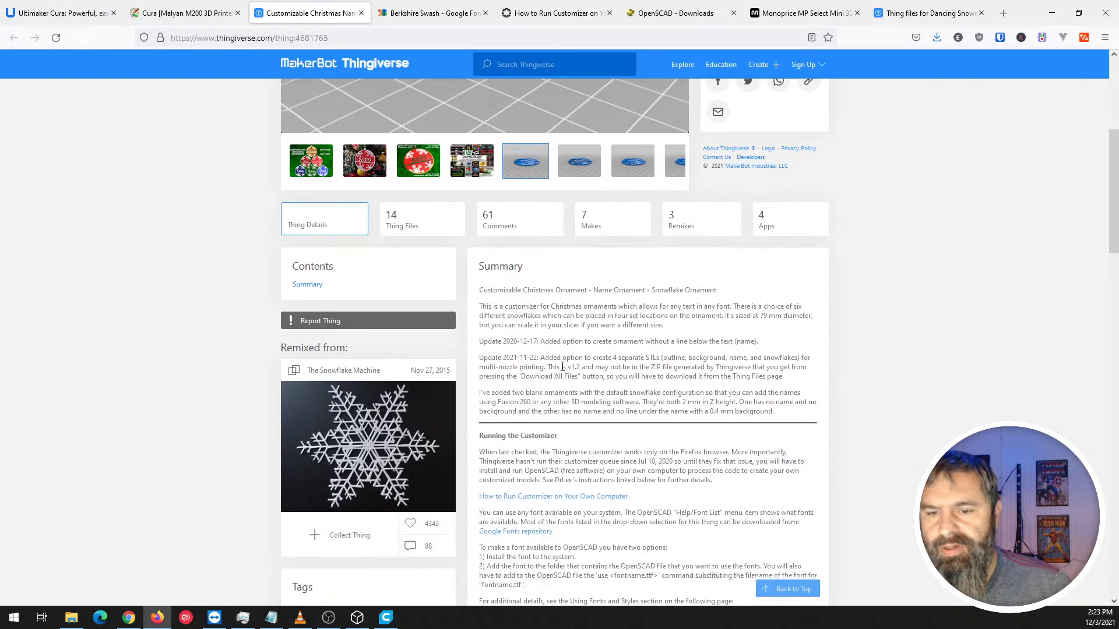
pyautogui.scroll(-2, 539, 316)
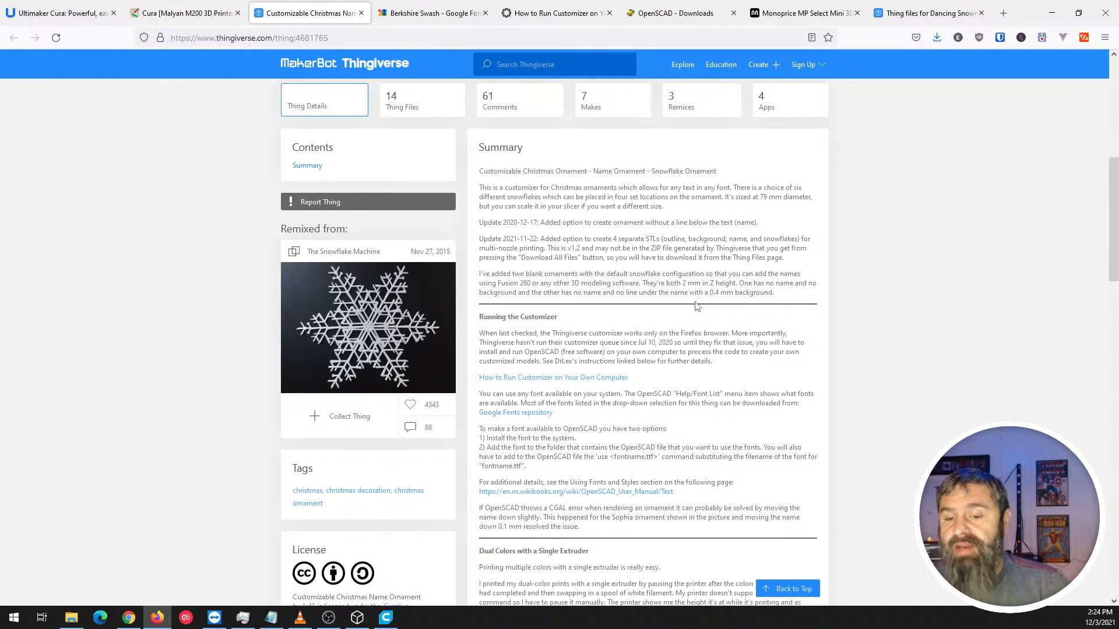
pyautogui.scroll(6, 725, 284)
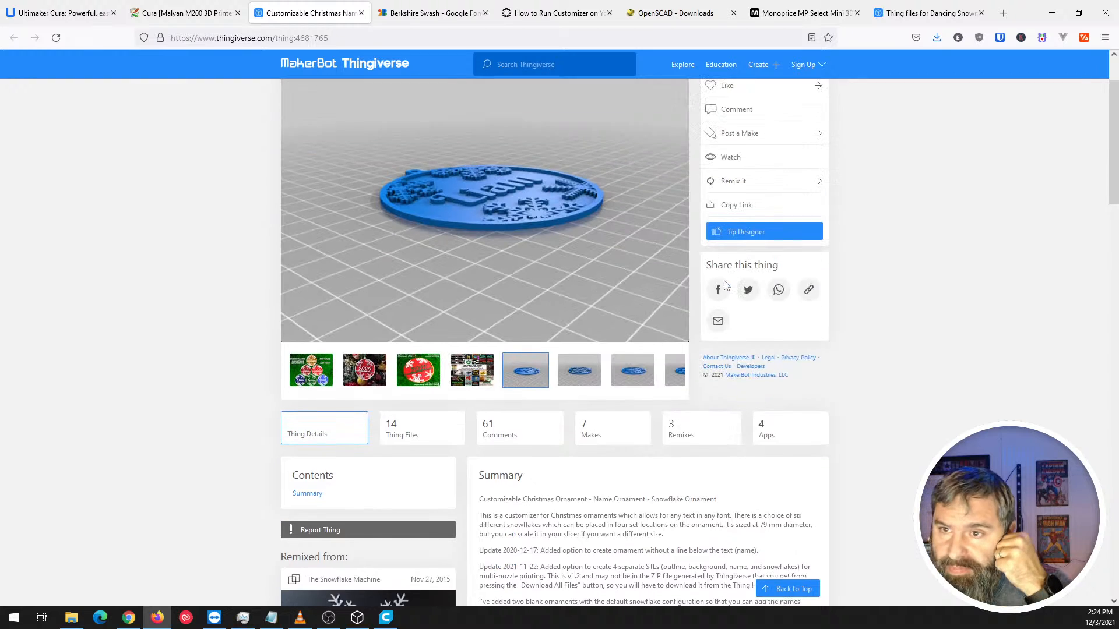
pyautogui.scroll(-6, 632, 419)
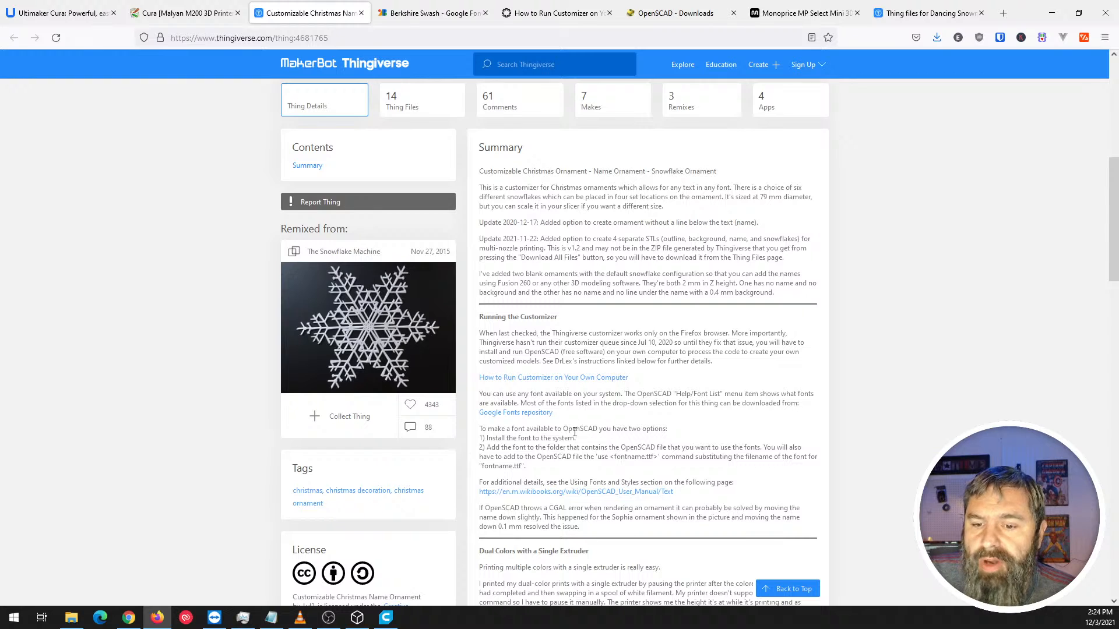
pyautogui.moveTo(575, 431); pyautogui.dragTo(598, 429)
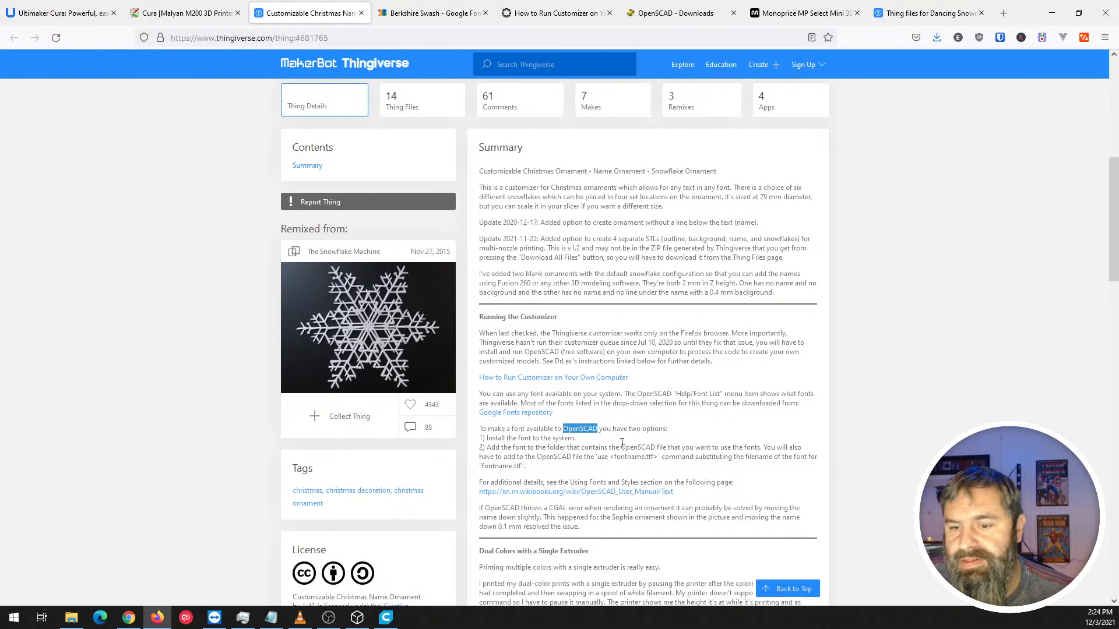
pyautogui.scroll(-4, 621, 443)
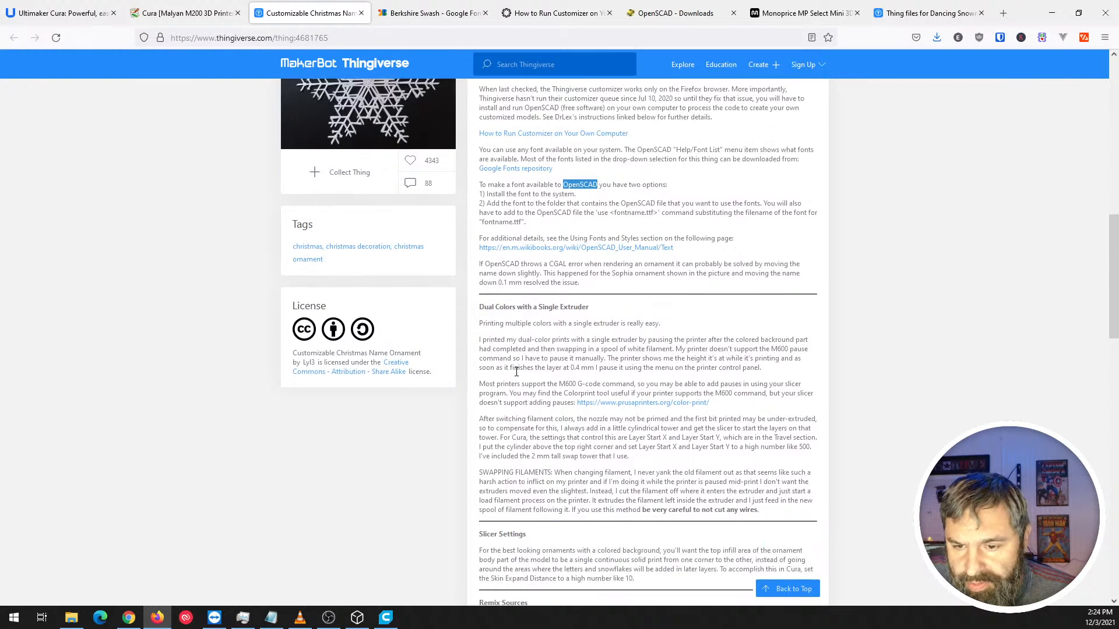
pyautogui.scroll(-2, 516, 371)
pyautogui.scroll(5, 558, 466)
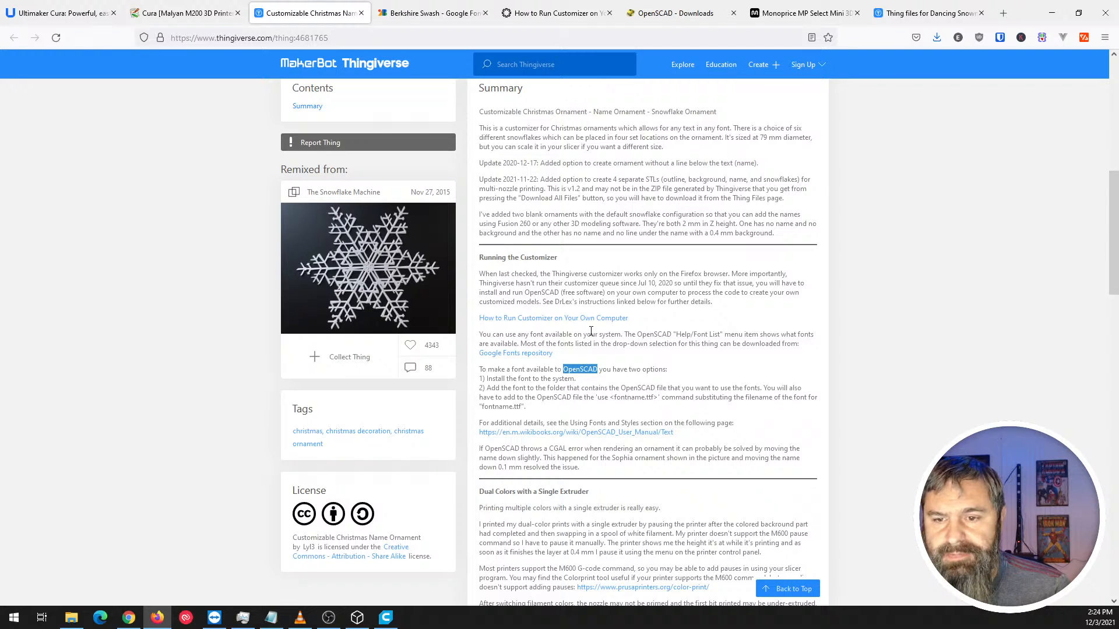
# Look over the OpenSCAD downloads page and skim the whole How to Run Customizer on Your Own Computer guide.
pyautogui.click(646, 14)
pyautogui.scroll(4, 406, 257)
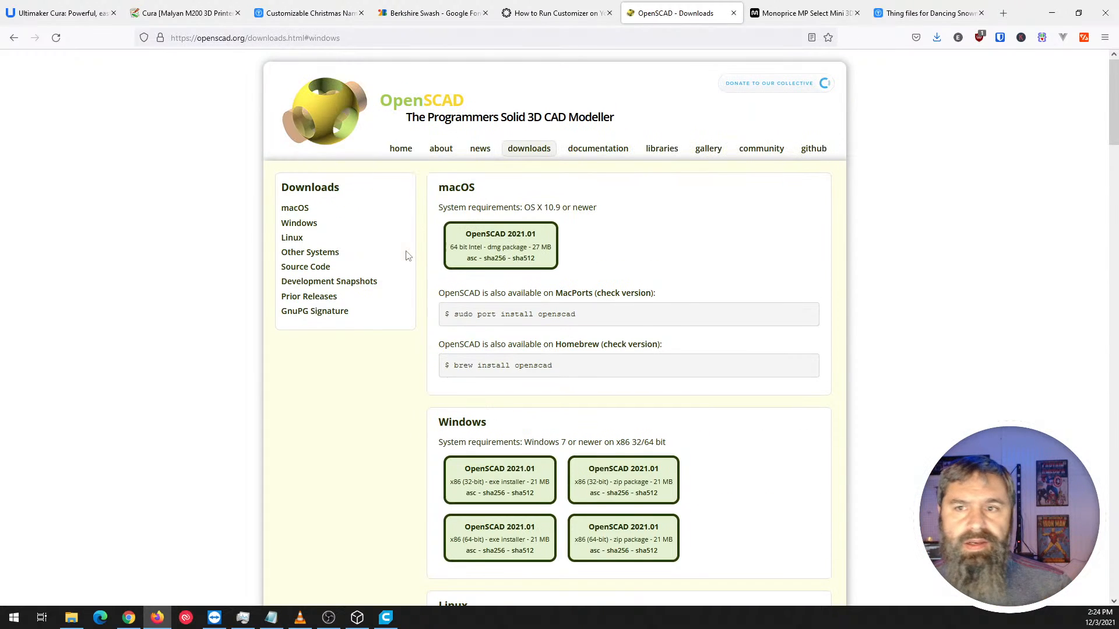
pyautogui.click(557, 12)
pyautogui.scroll(5, 358, 281)
pyautogui.scroll(7, 358, 282)
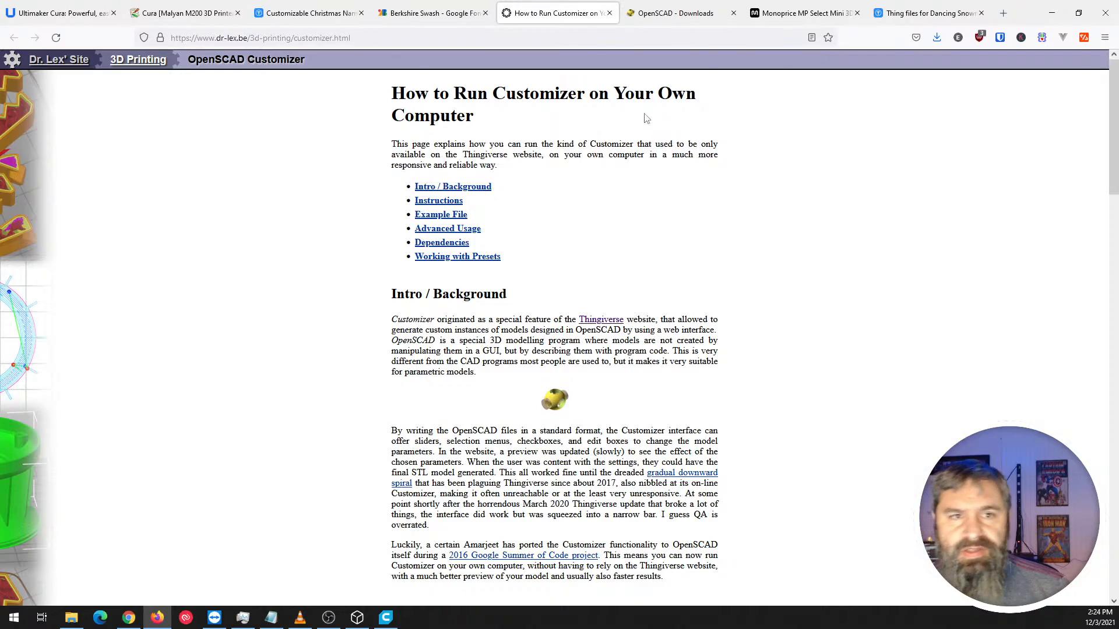
pyautogui.scroll(-14, 558, 275)
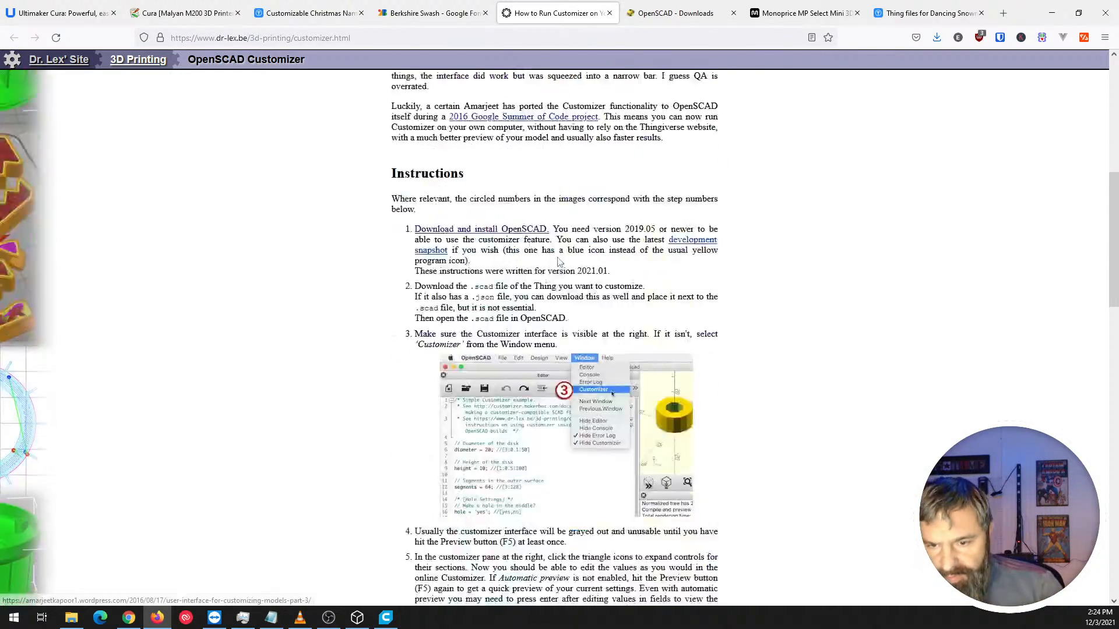
pyautogui.scroll(-15, 559, 275)
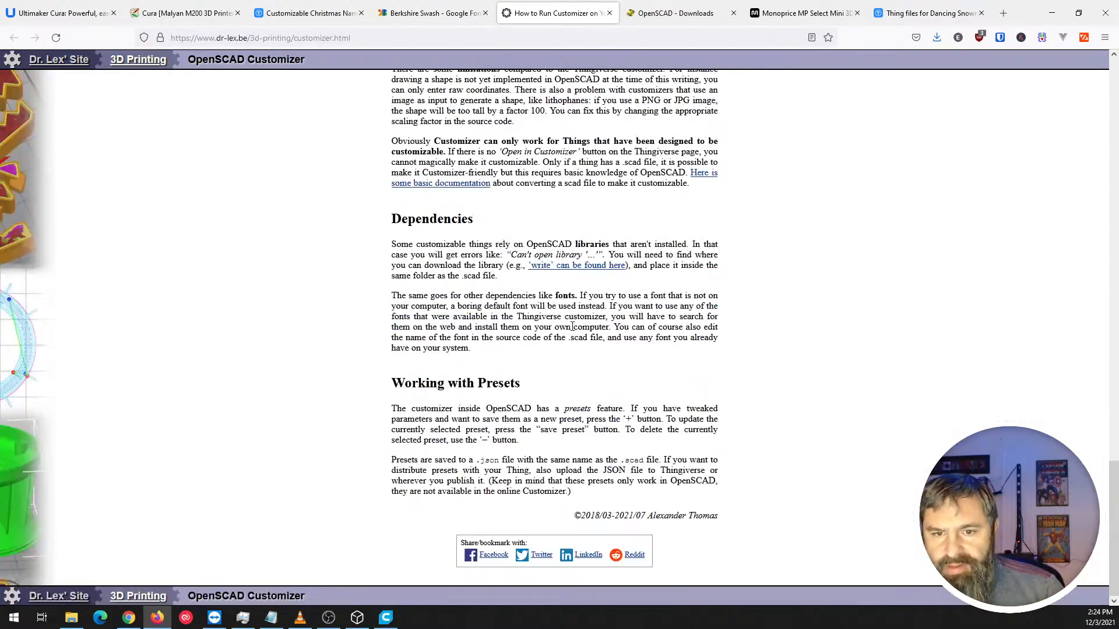
pyautogui.scroll(20, 573, 327)
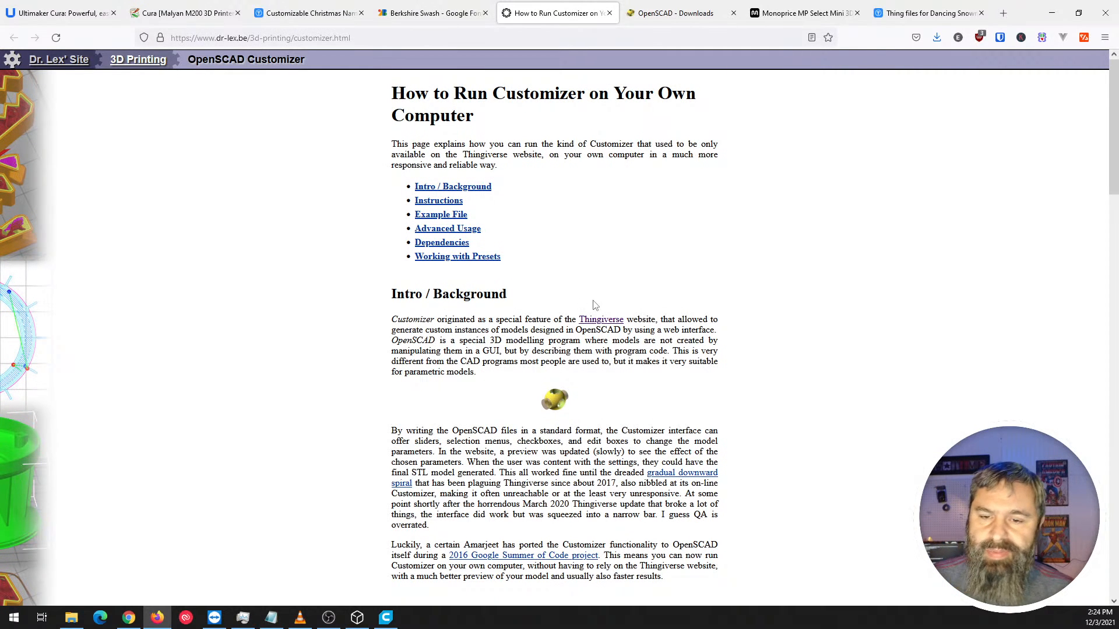
pyautogui.scroll(-3, 587, 352)
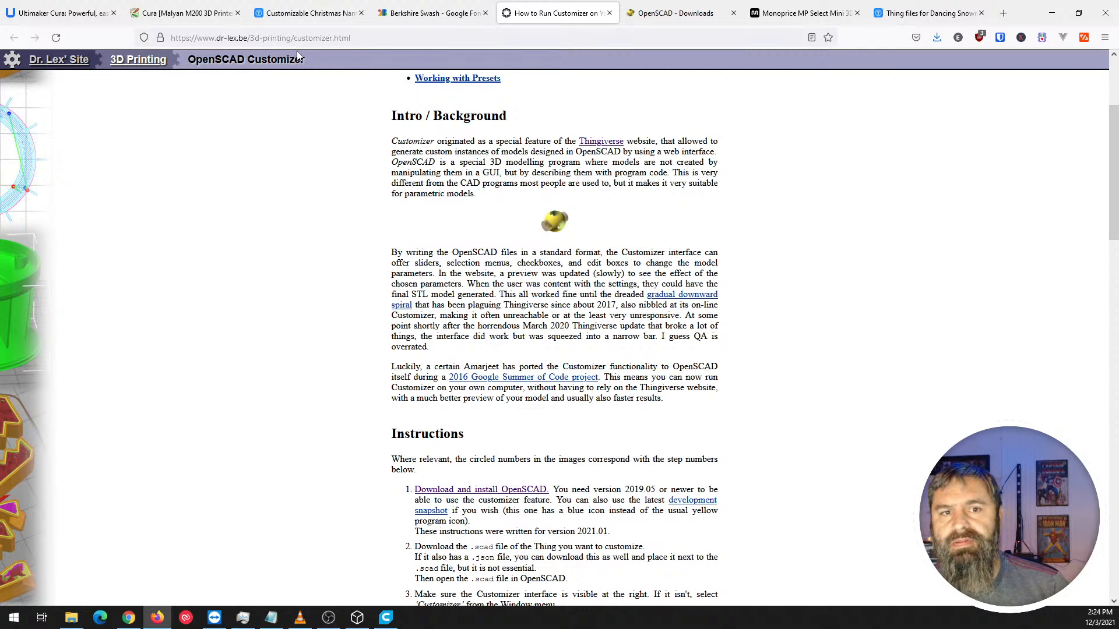
# Examine which OpenSCAD 2021.01 packages are offered for macOS, Windows and Linux on the downloads page.
pyautogui.click(676, 14)
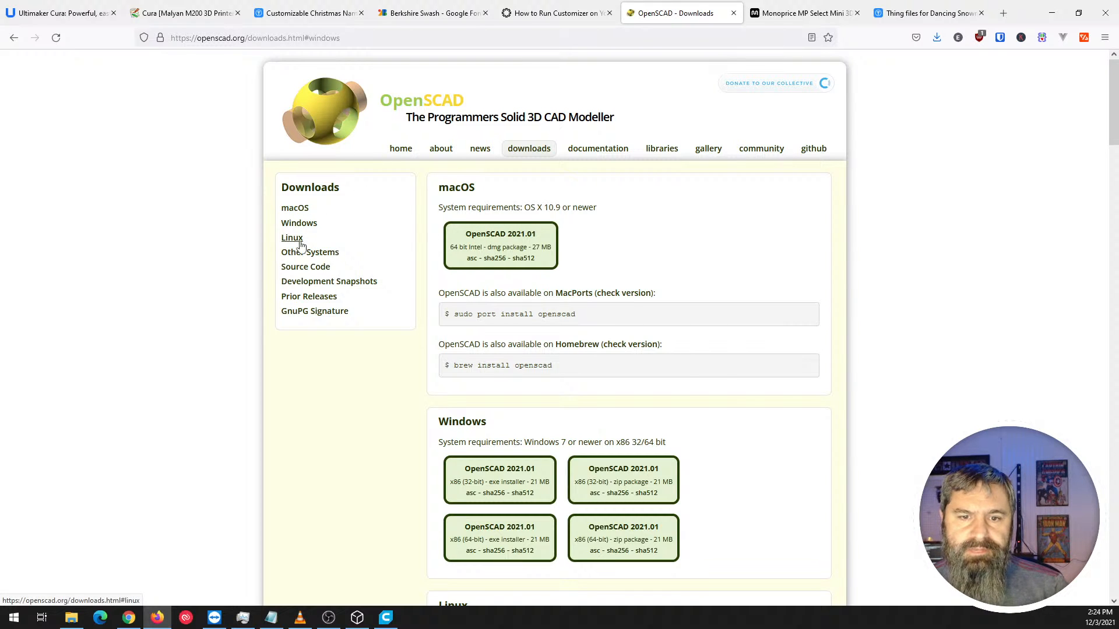
pyautogui.scroll(-3, 464, 412)
pyautogui.scroll(-6, 464, 412)
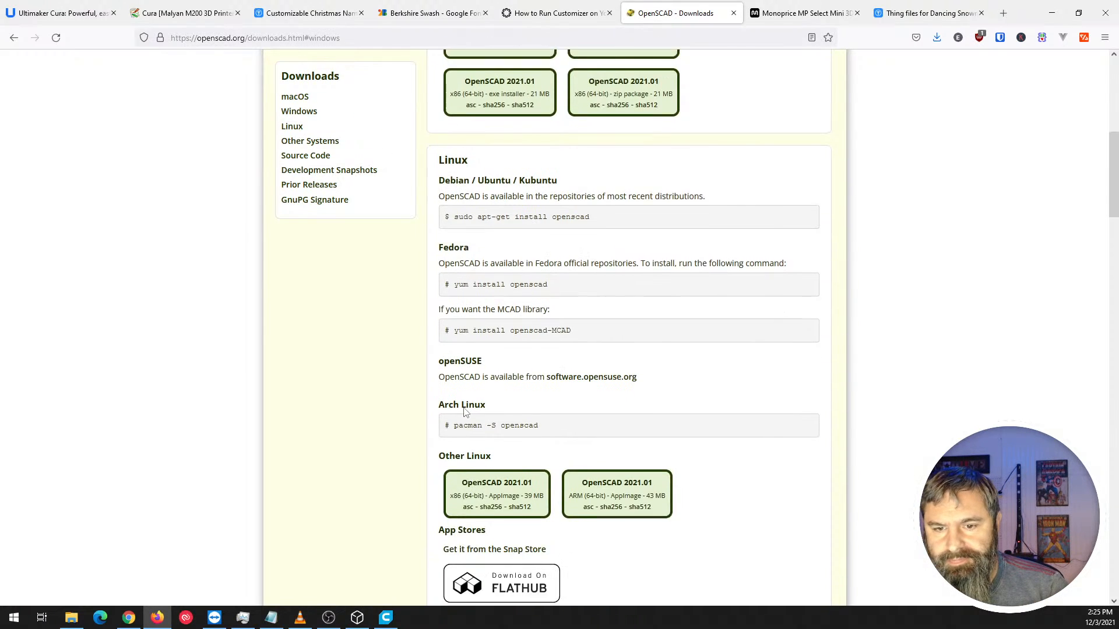
pyautogui.scroll(7, 465, 412)
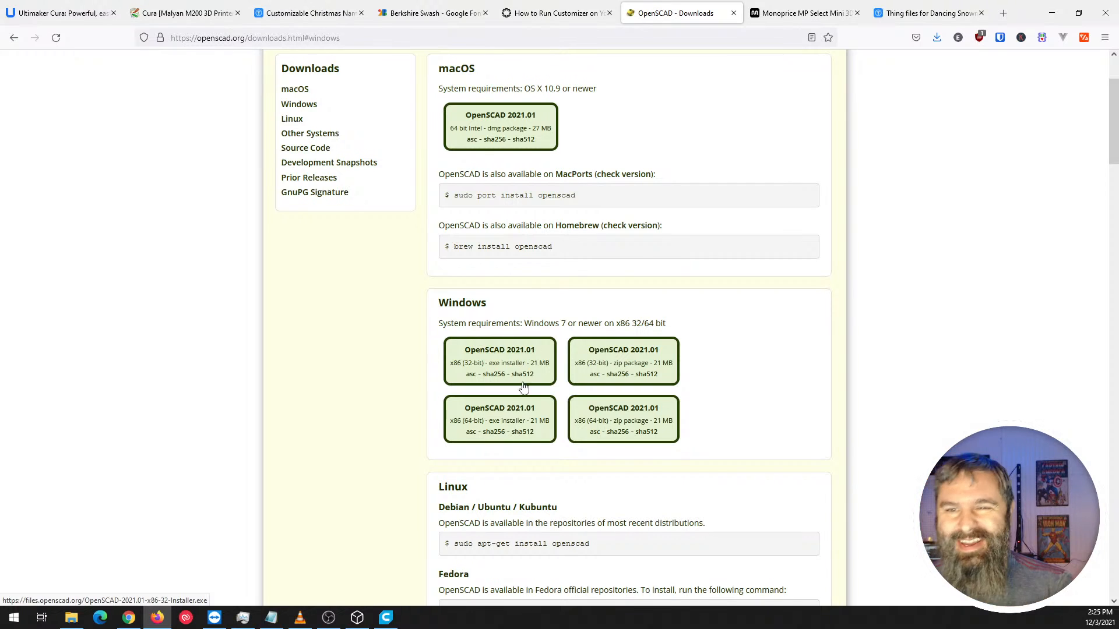
# Read the Instructions section of the How to Run Customizer guide, from installing OpenSCAD to exporting the STL file.
pyautogui.click(554, 18)
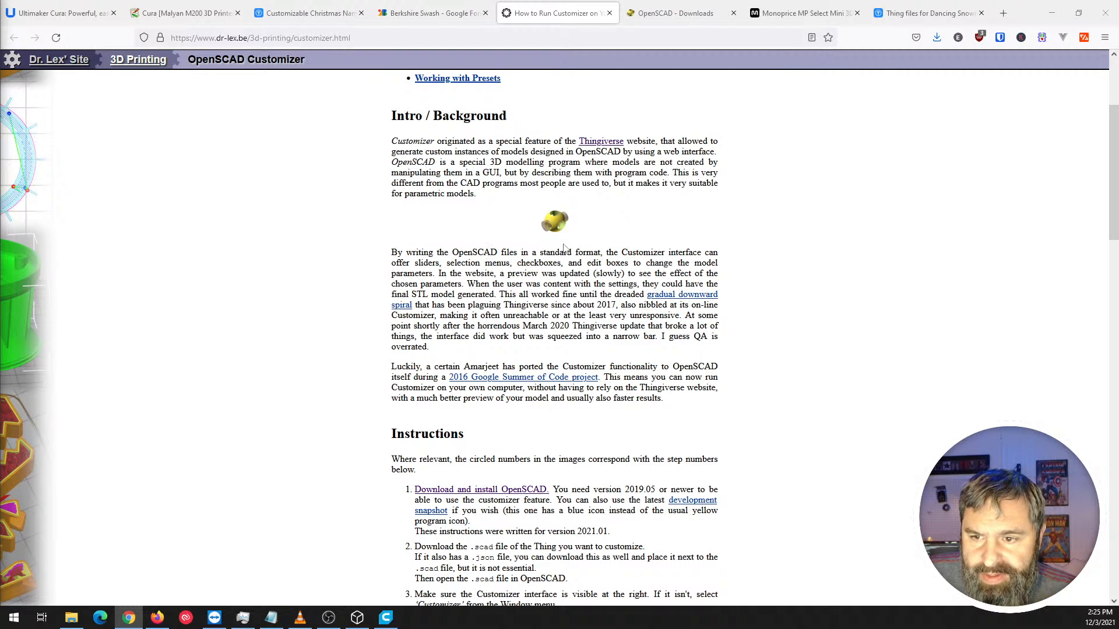
pyautogui.scroll(-3, 508, 274)
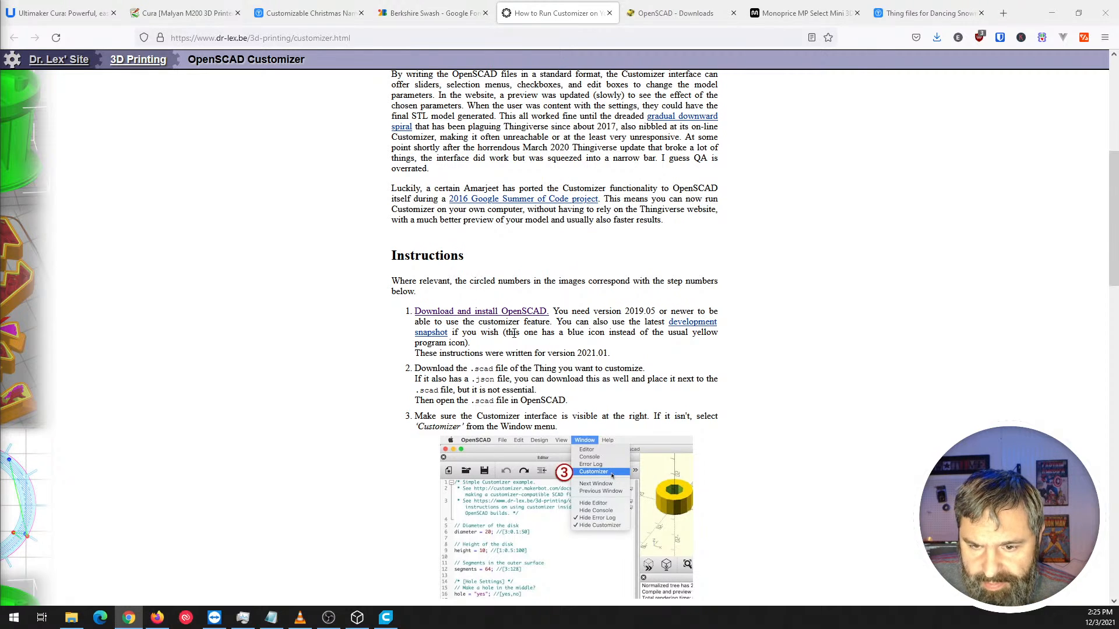
pyautogui.scroll(-2, 394, 298)
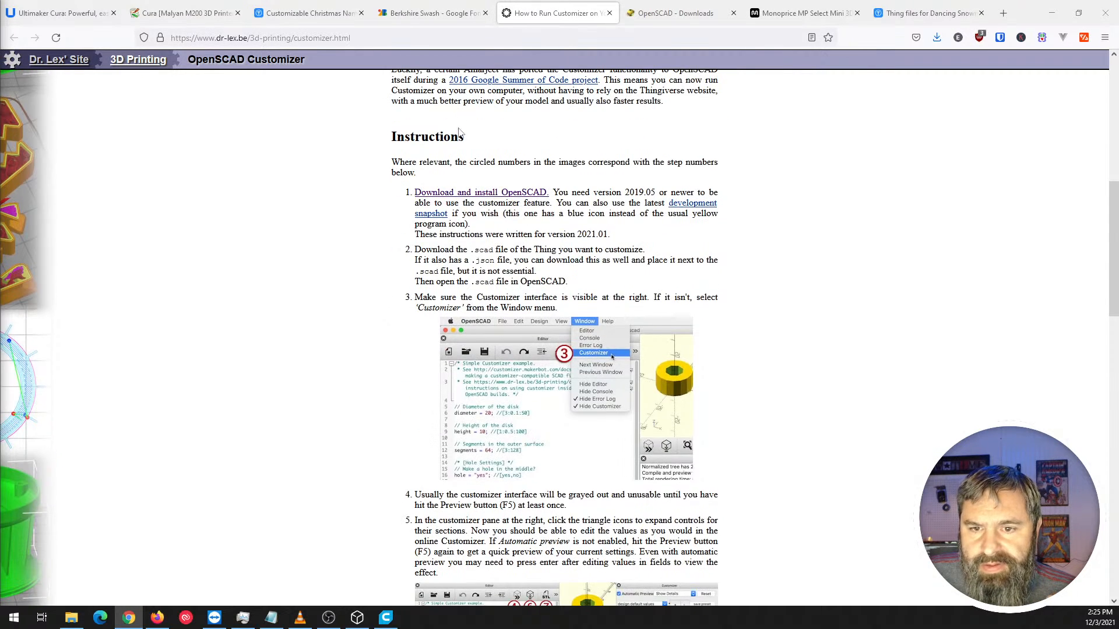
pyautogui.scroll(-3, 405, 297)
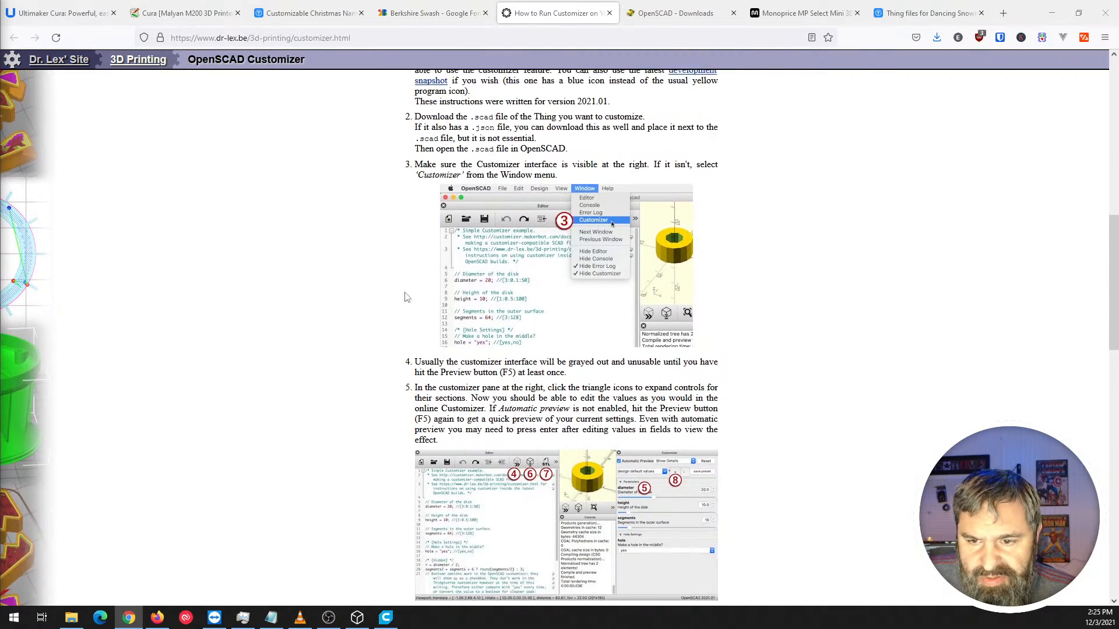
pyautogui.scroll(-10, 465, 320)
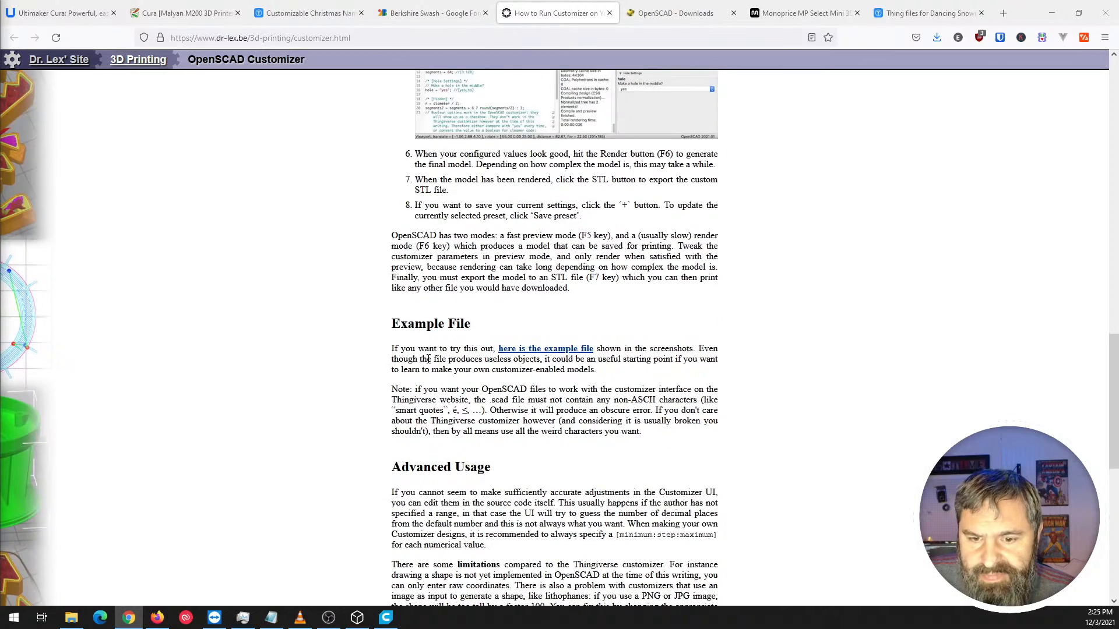
pyautogui.scroll(5, 429, 363)
pyautogui.scroll(9, 428, 363)
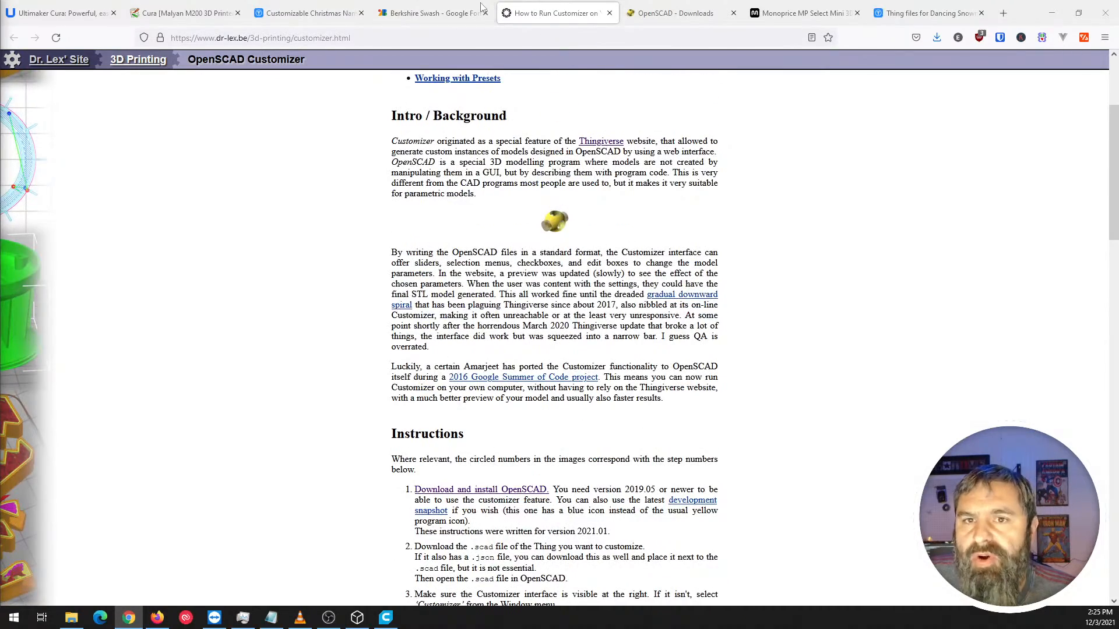
# Review the ornament page's two options for making a font available to OpenSCAD, and bring up the Berkshire Swash page on Google Fonts.
pyautogui.click(332, 15)
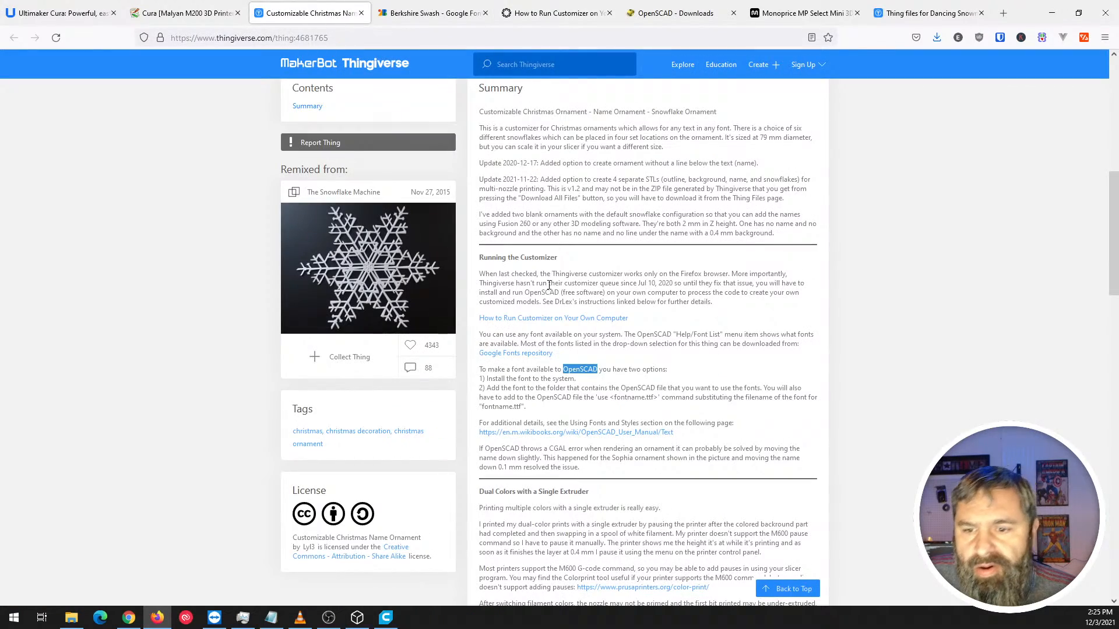
pyautogui.moveTo(487, 379); pyautogui.dragTo(579, 379)
pyautogui.click(585, 384)
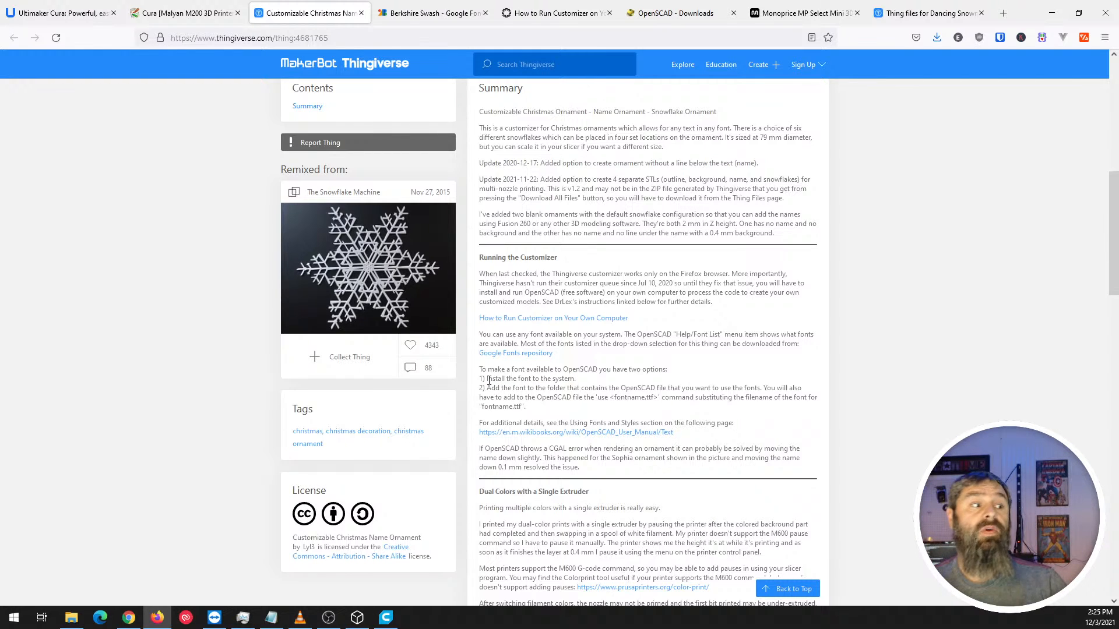
pyautogui.moveTo(489, 379); pyautogui.dragTo(567, 378)
pyautogui.moveTo(500, 388); pyautogui.dragTo(579, 388)
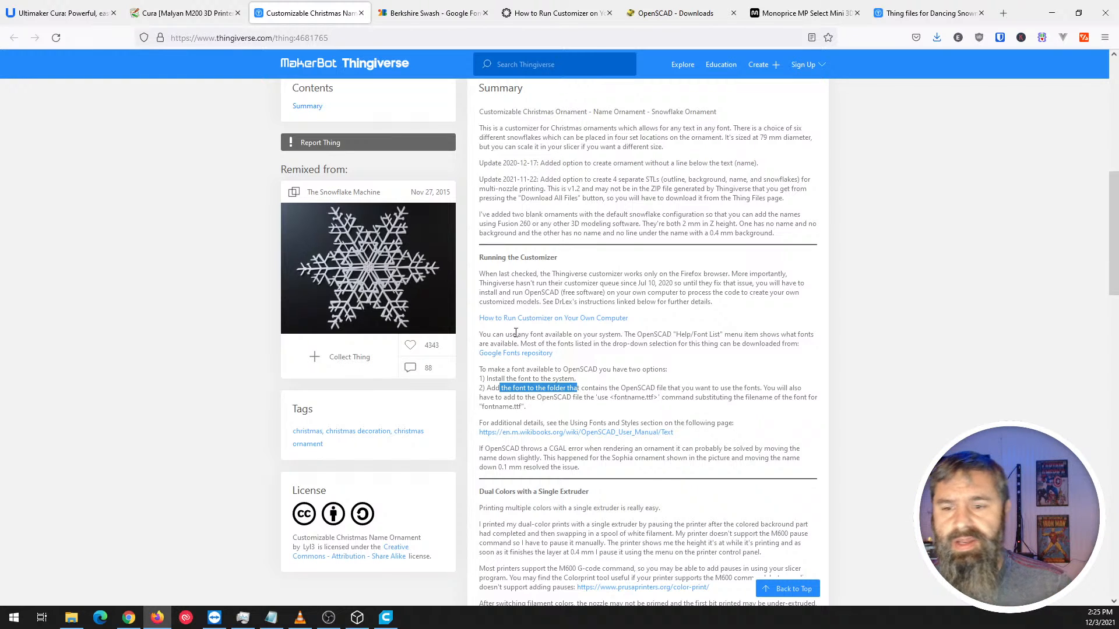
pyautogui.click(535, 397)
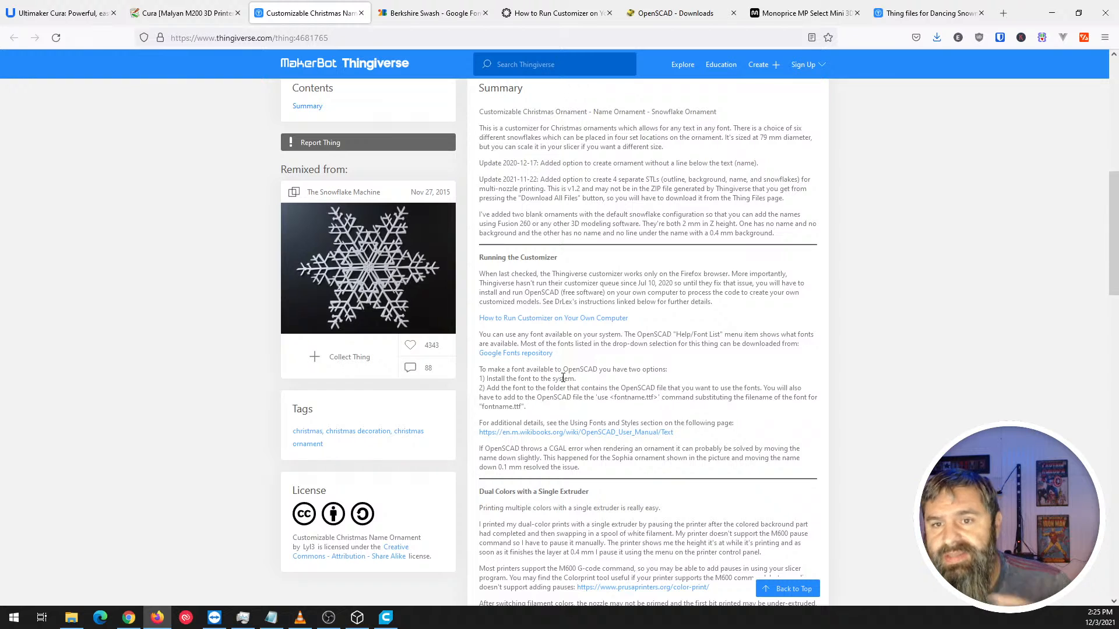
pyautogui.click(402, 13)
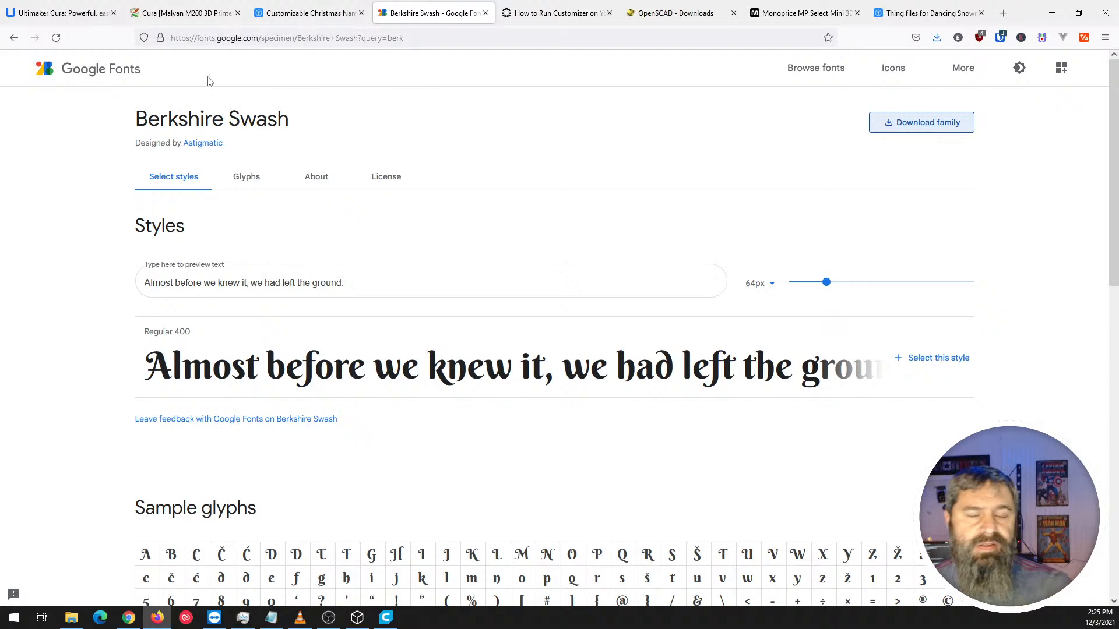
# Recheck the ornament page's notes on making fonts available to OpenSCAD, returning to the Berkshire Swash page on Google Fonts.
pyautogui.moveTo(147, 114); pyautogui.dragTo(344, 114)
pyautogui.click(348, 113)
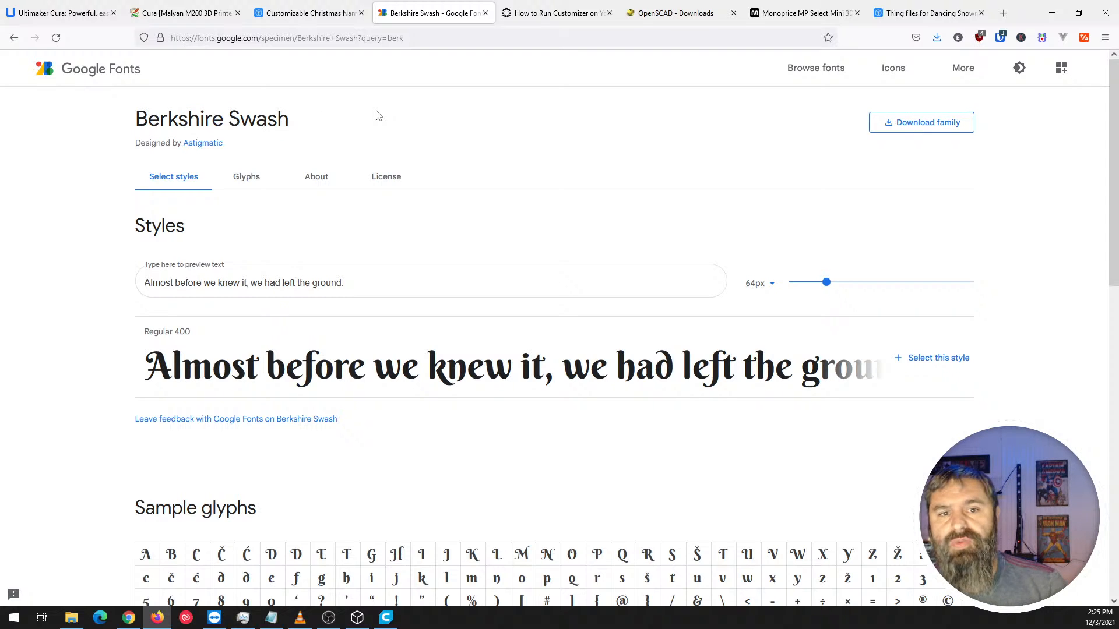
pyautogui.click(290, 15)
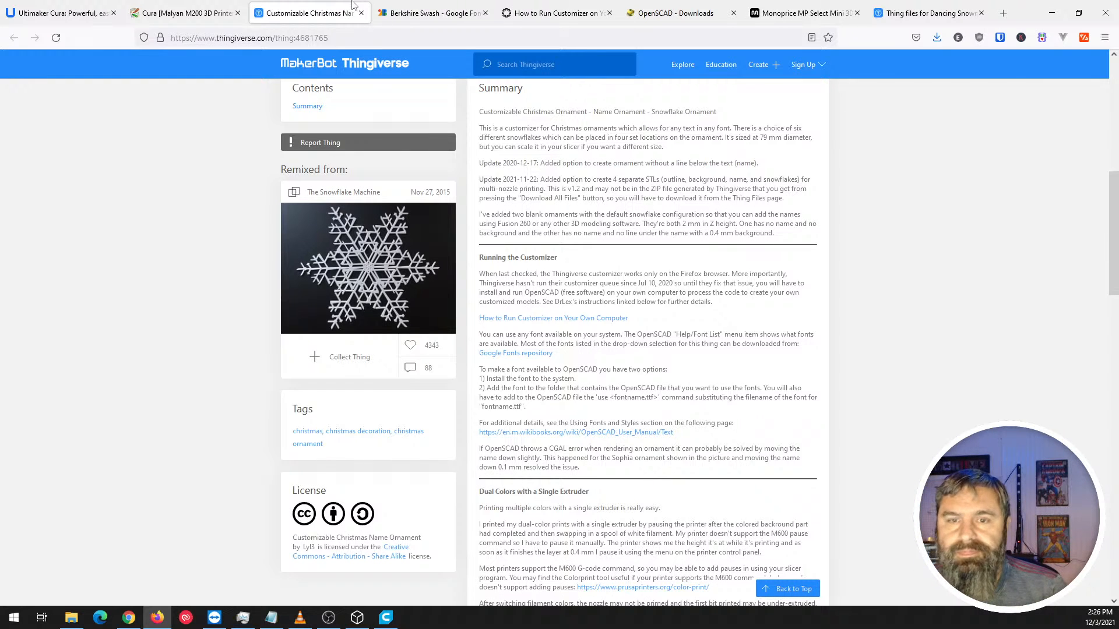
pyautogui.click(423, 13)
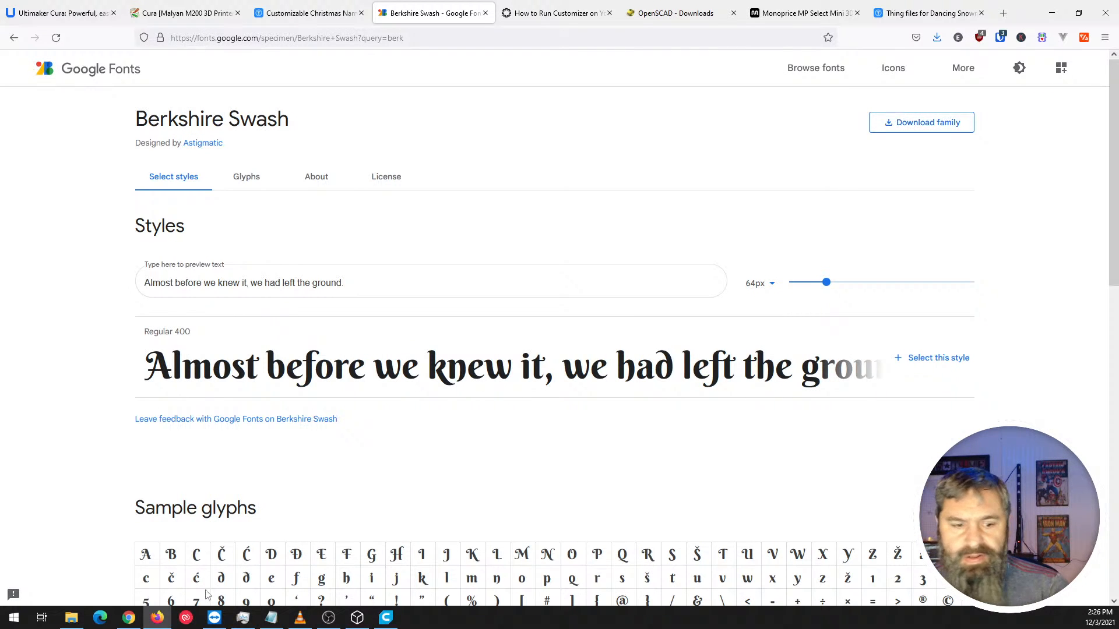
# Switch to File Explorer and open the Berkshire_Swash folder inside 3dPrint.
pyautogui.click(71, 618)
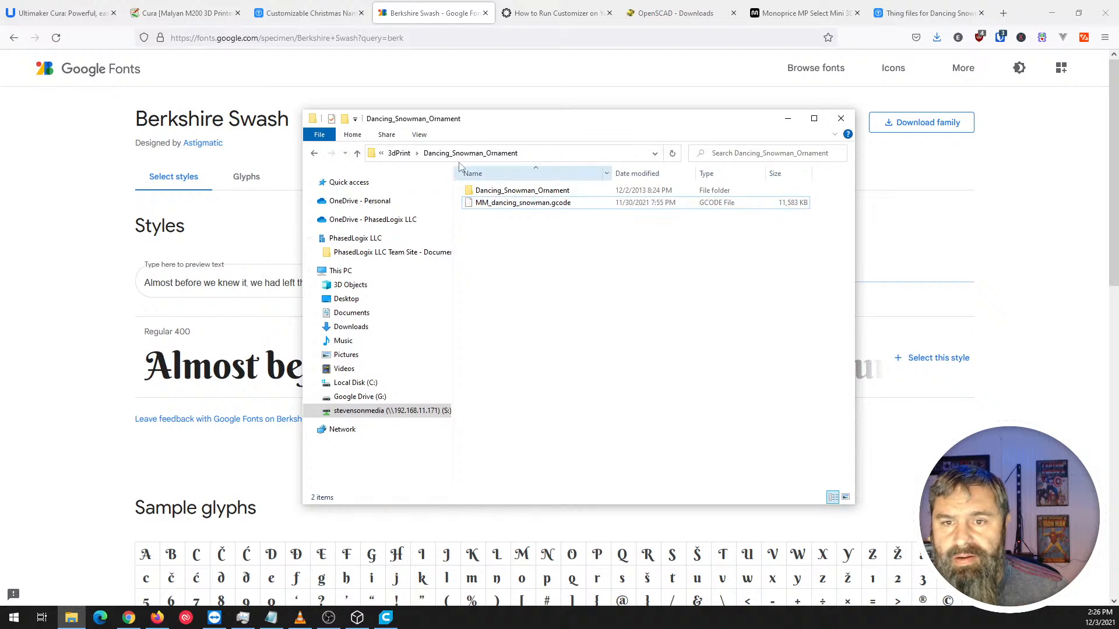
pyautogui.click(396, 154)
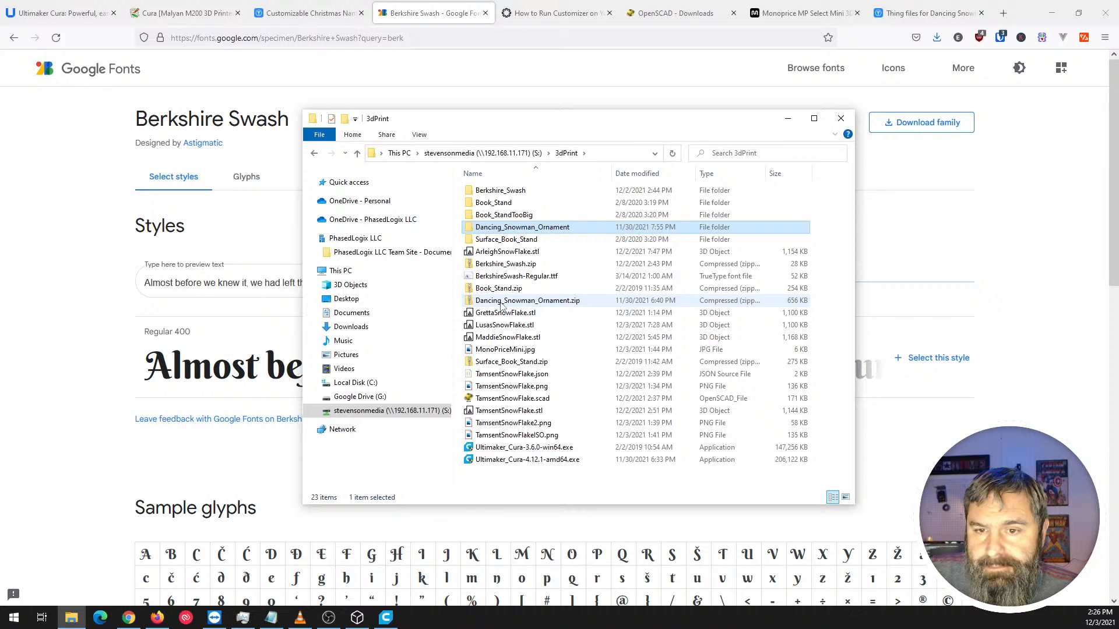
pyautogui.doubleClick(496, 192)
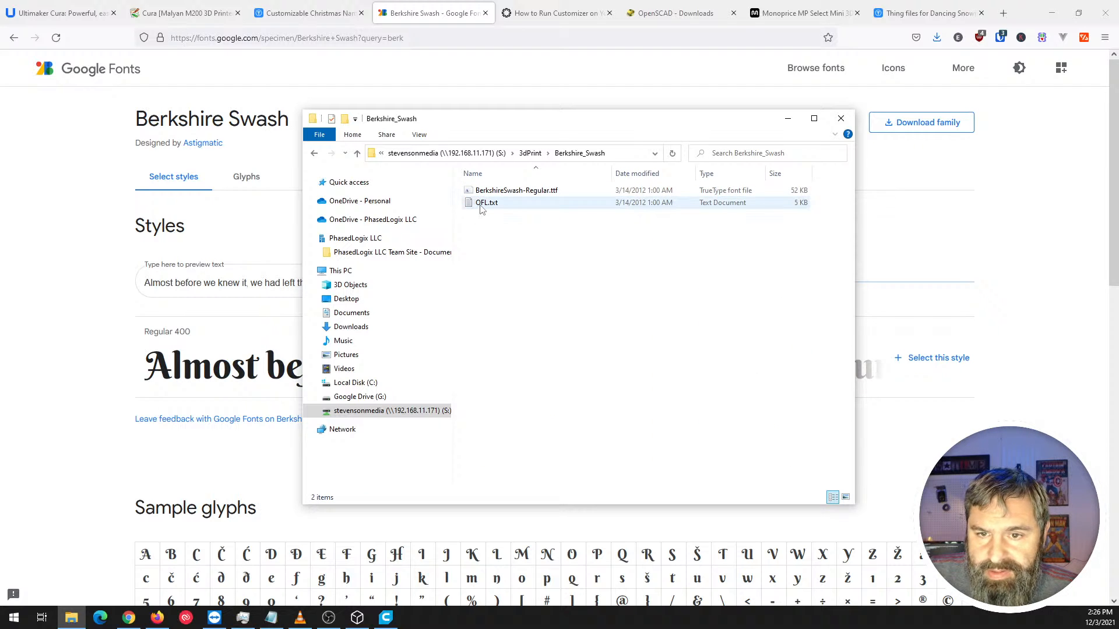
# Skim the font license in OFL.txt from start to end and close the file.
pyautogui.doubleClick(487, 203)
pyautogui.scroll(-20, 430, 344)
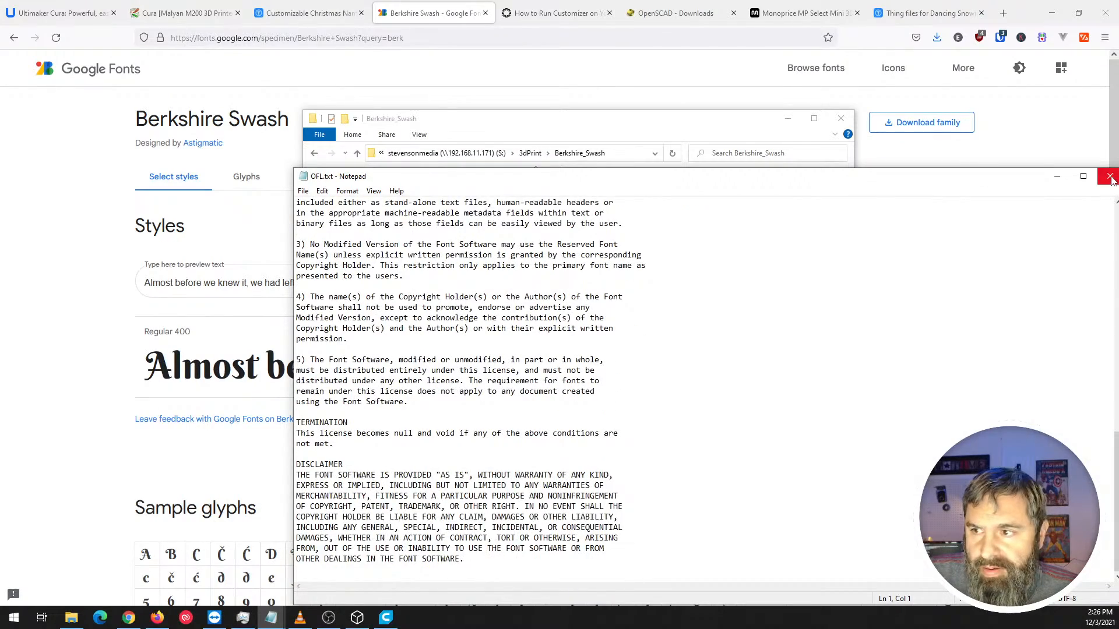
pyautogui.scroll(20, 858, 300)
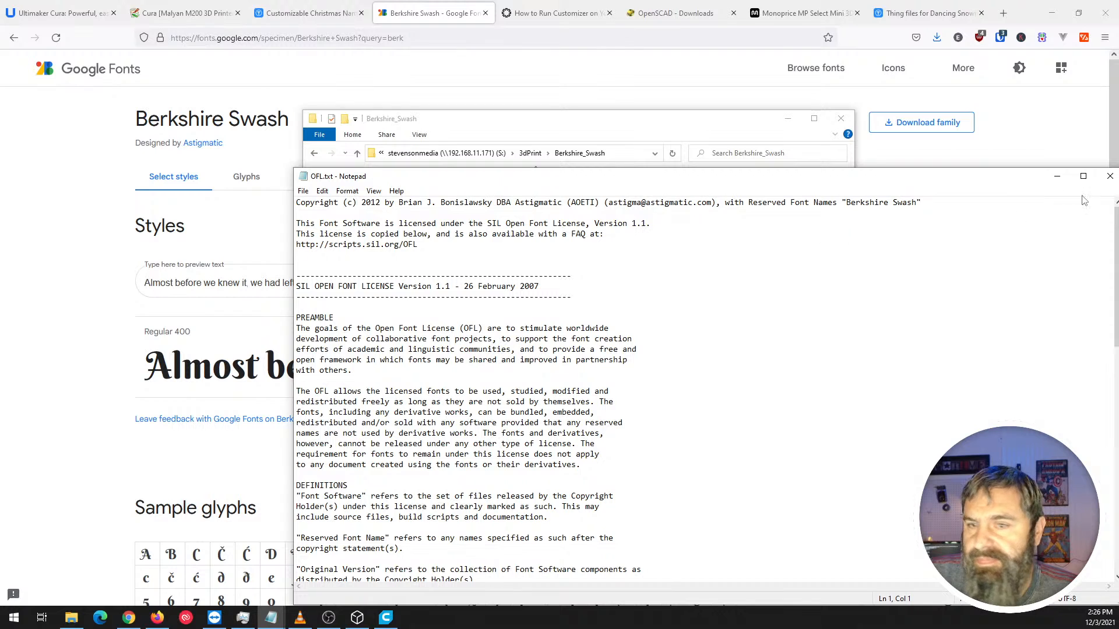
pyautogui.click(1105, 177)
pyautogui.click(571, 290)
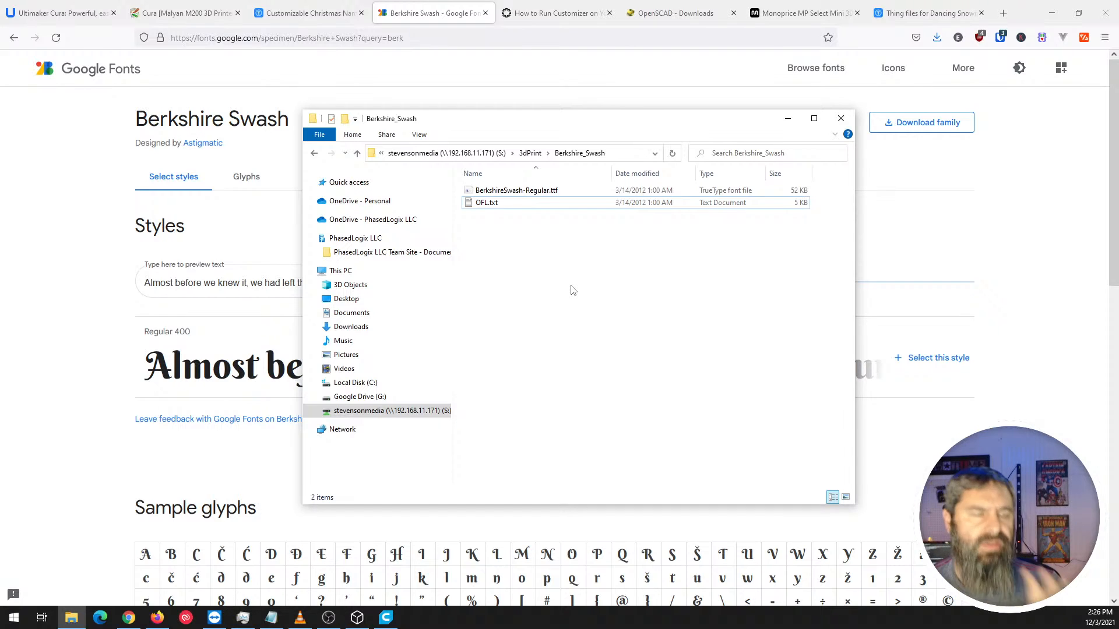
# Install BerkshireSwash-Regular.ttf for all users, replacing the existing copy of the font, and minimize the folder window.
pyautogui.click(531, 192)
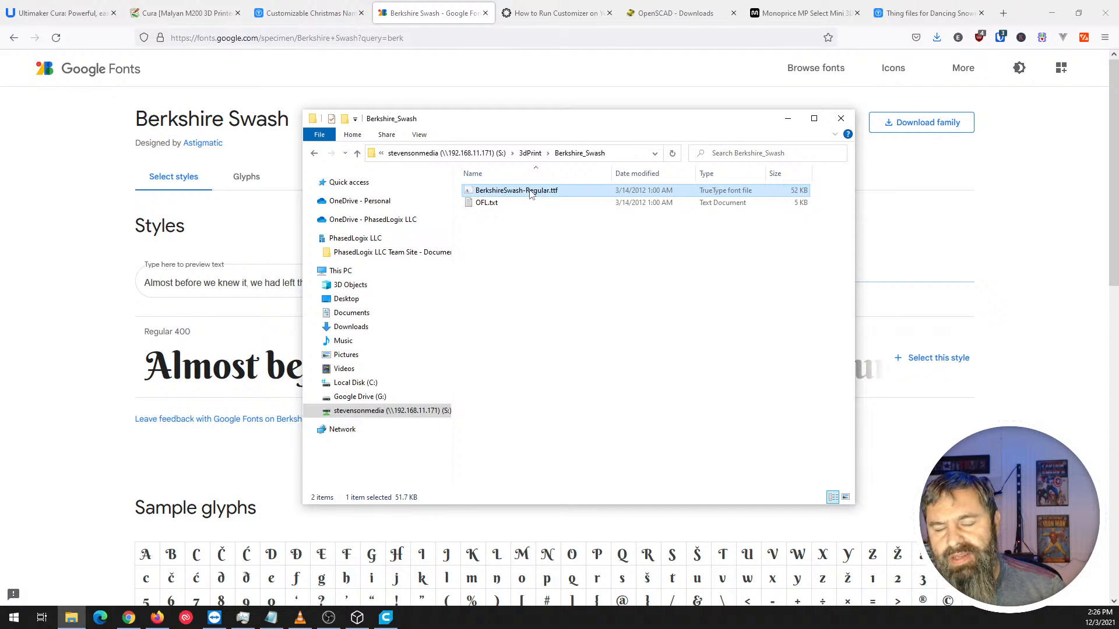
pyautogui.rightClick(531, 194)
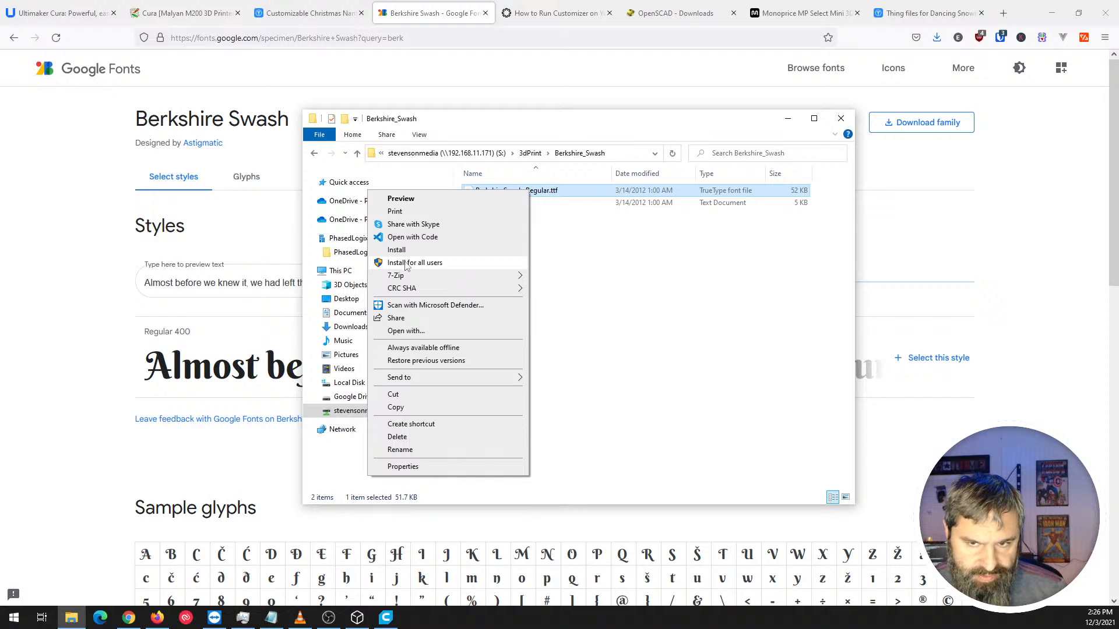
pyautogui.click(407, 264)
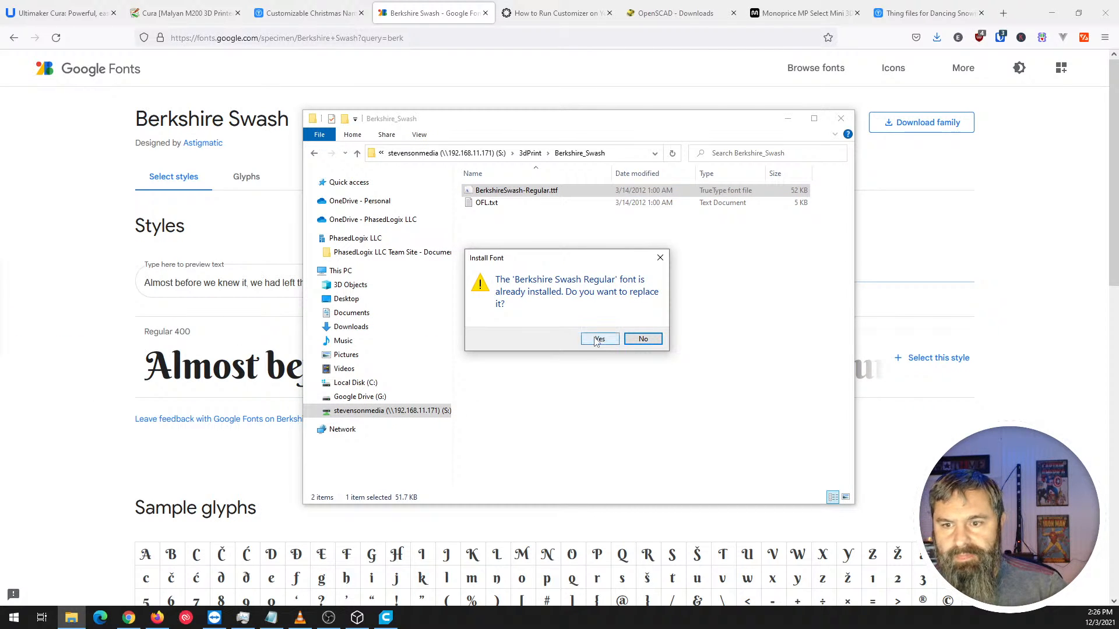
pyautogui.click(599, 340)
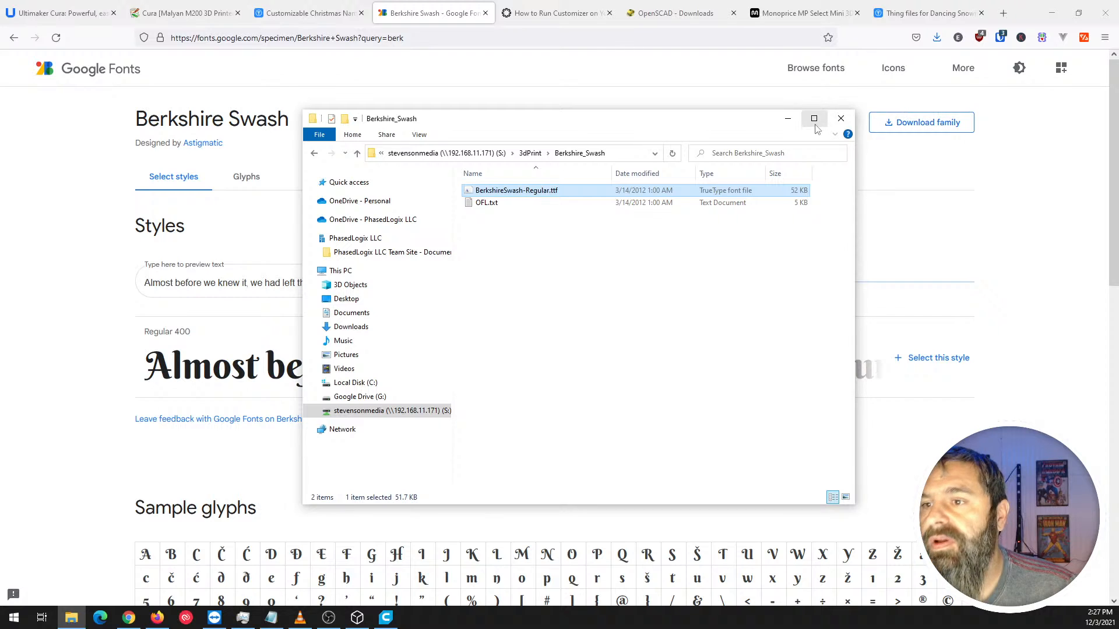
pyautogui.click(789, 119)
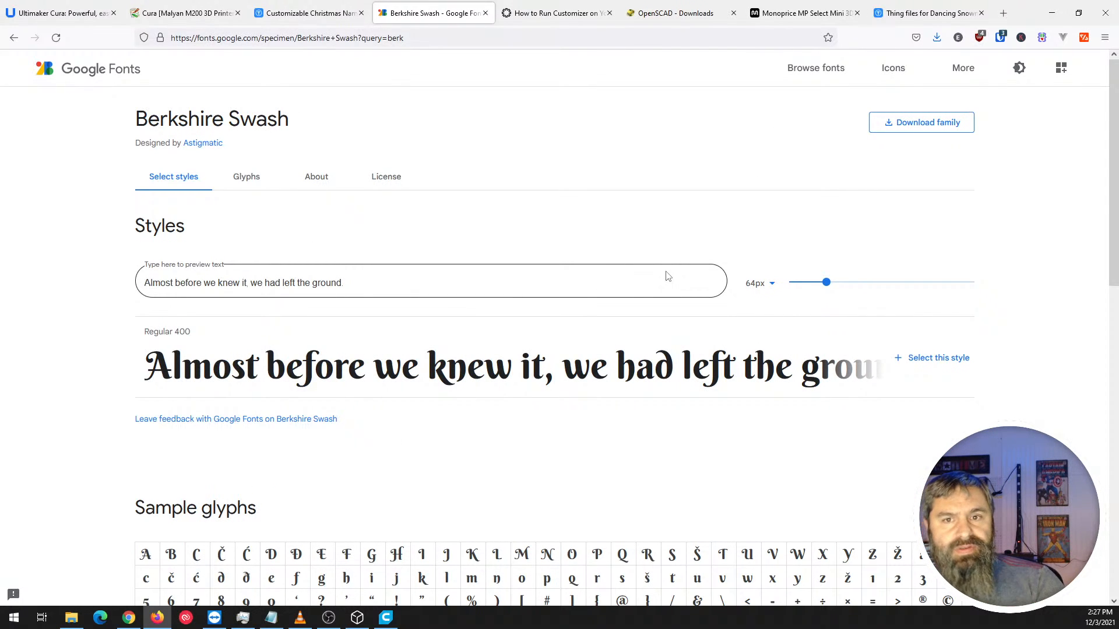
# Review the ornament's font notes, the OpenSCAD Windows downloads and the Instructions section of the How to Run Customizer guide.
pyautogui.click(292, 15)
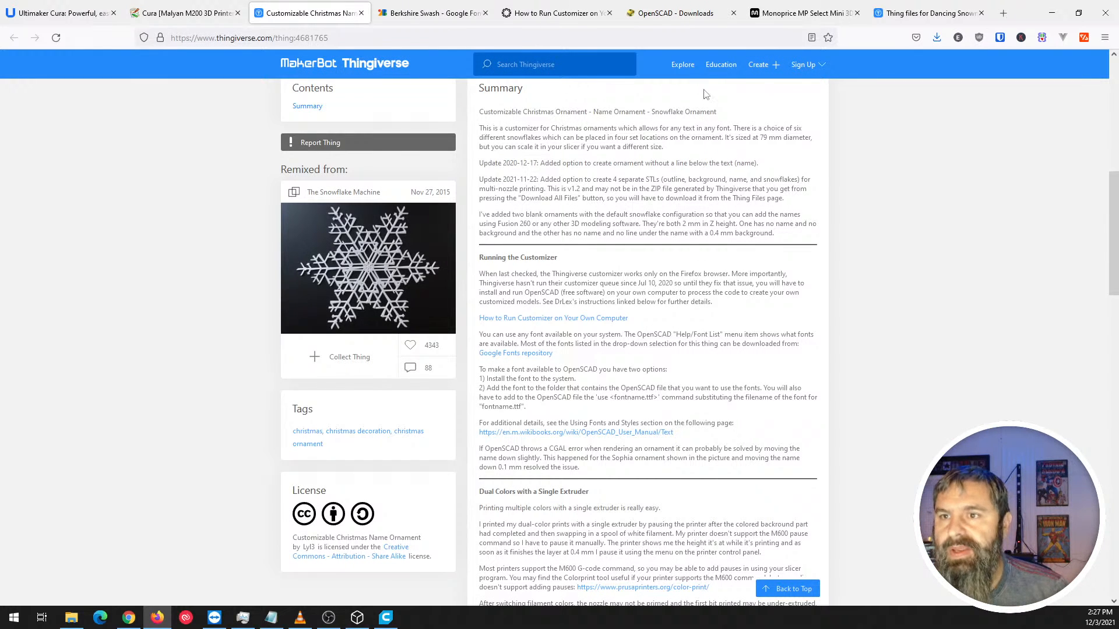
pyautogui.click(633, 10)
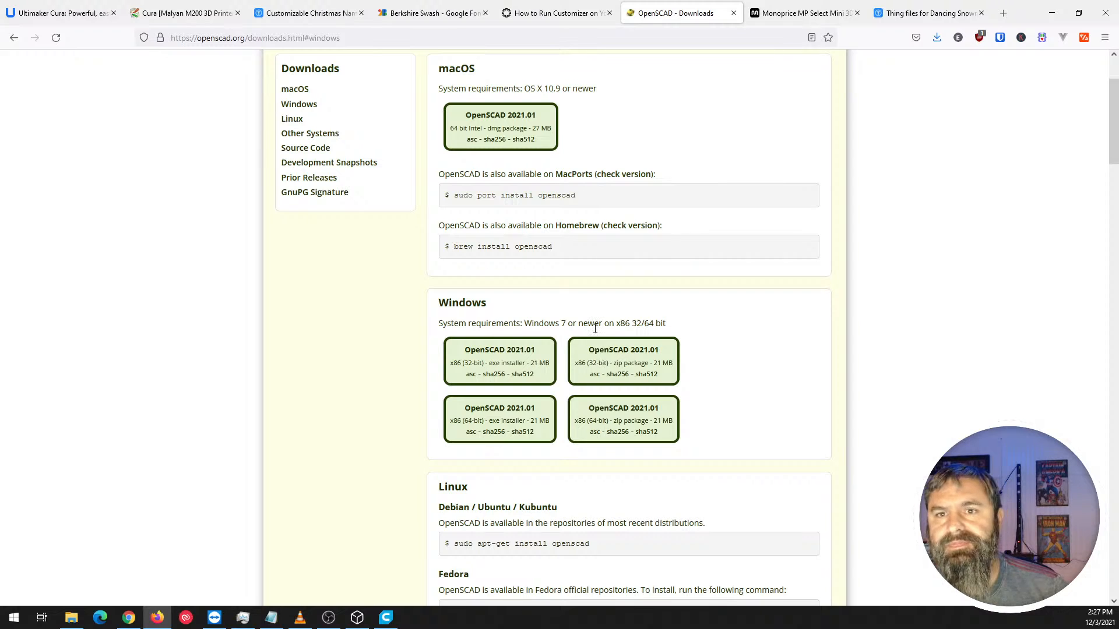
pyautogui.click(556, 14)
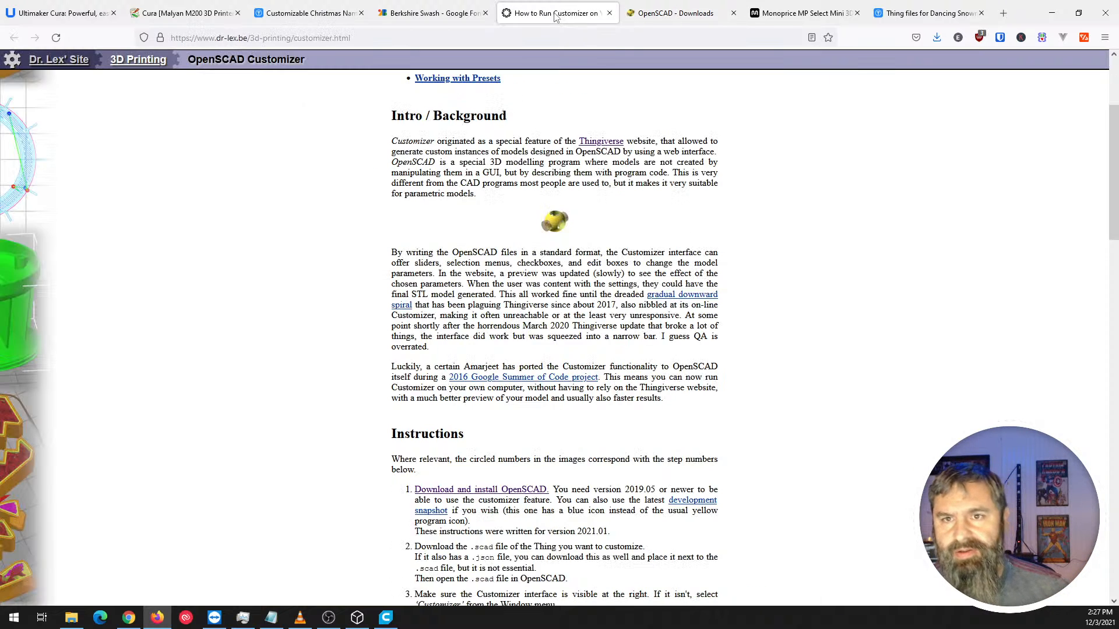
pyautogui.scroll(3, 515, 335)
pyautogui.scroll(-8, 438, 114)
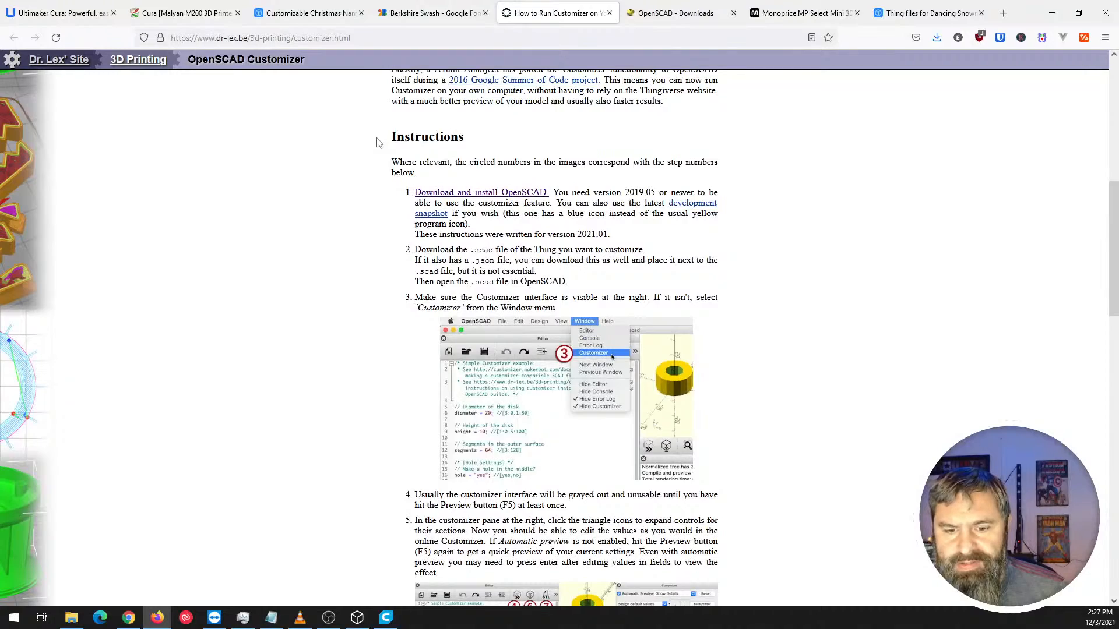
pyautogui.scroll(8, 378, 231)
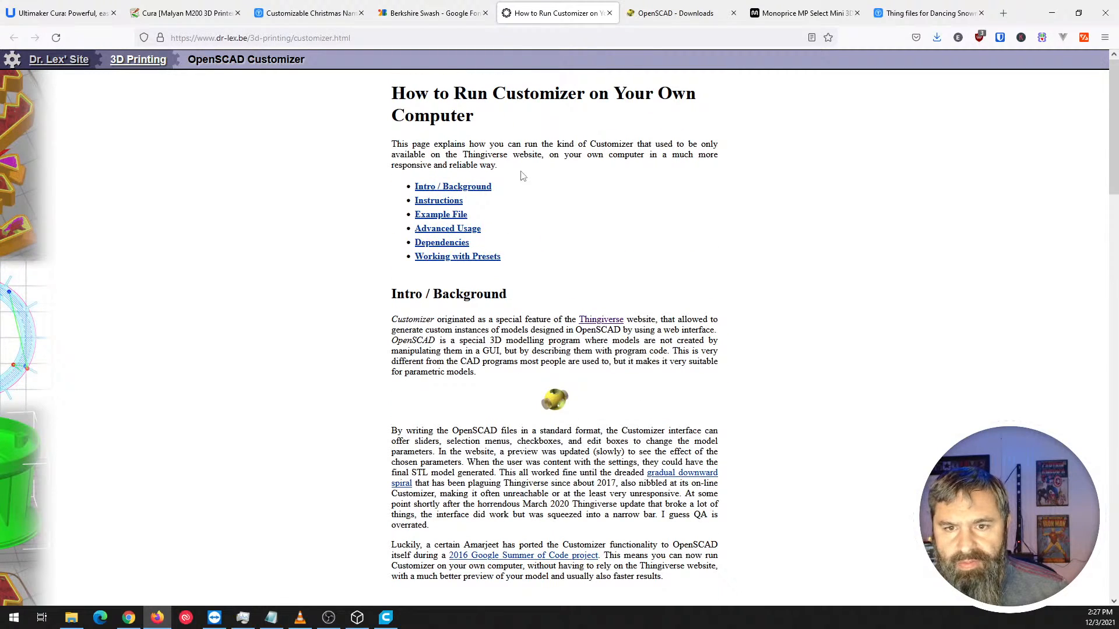
pyautogui.scroll(-1, 523, 341)
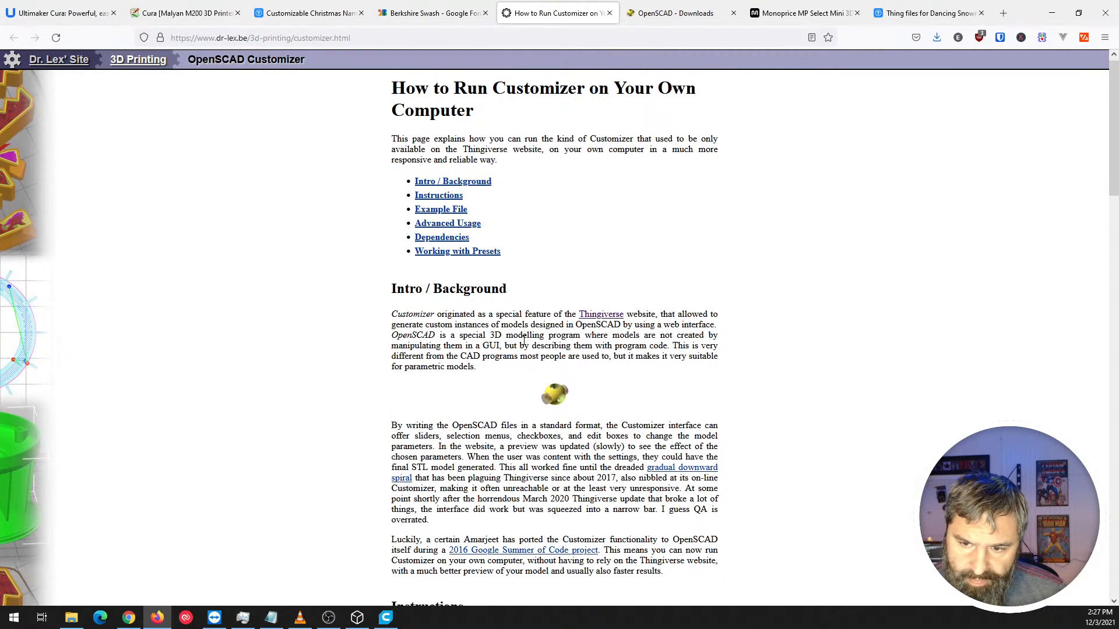
pyautogui.scroll(-9, 524, 341)
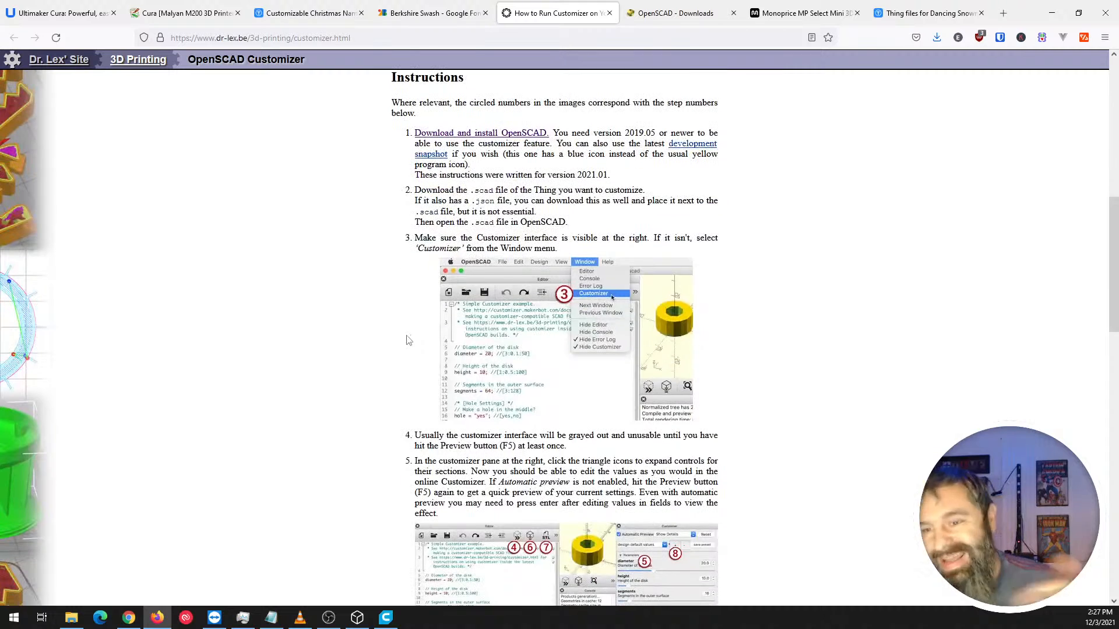
# Launch OpenSCAD and select TamsentSnowFlake.scad among the recent files.
pyautogui.click(7, 622)
pyautogui.write('opens')
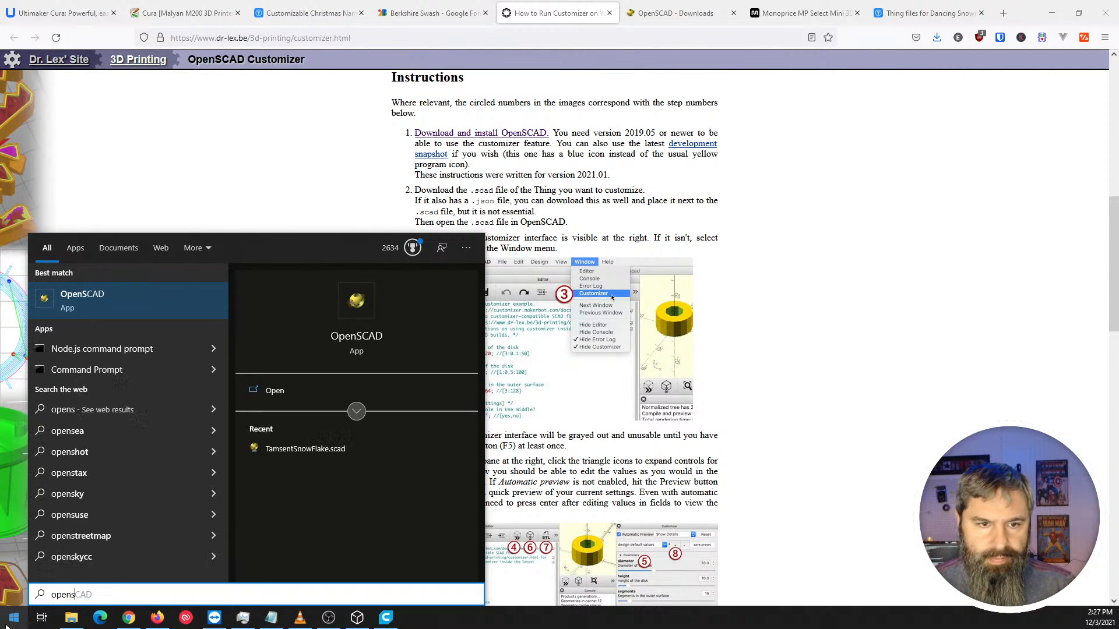
pyautogui.click(109, 303)
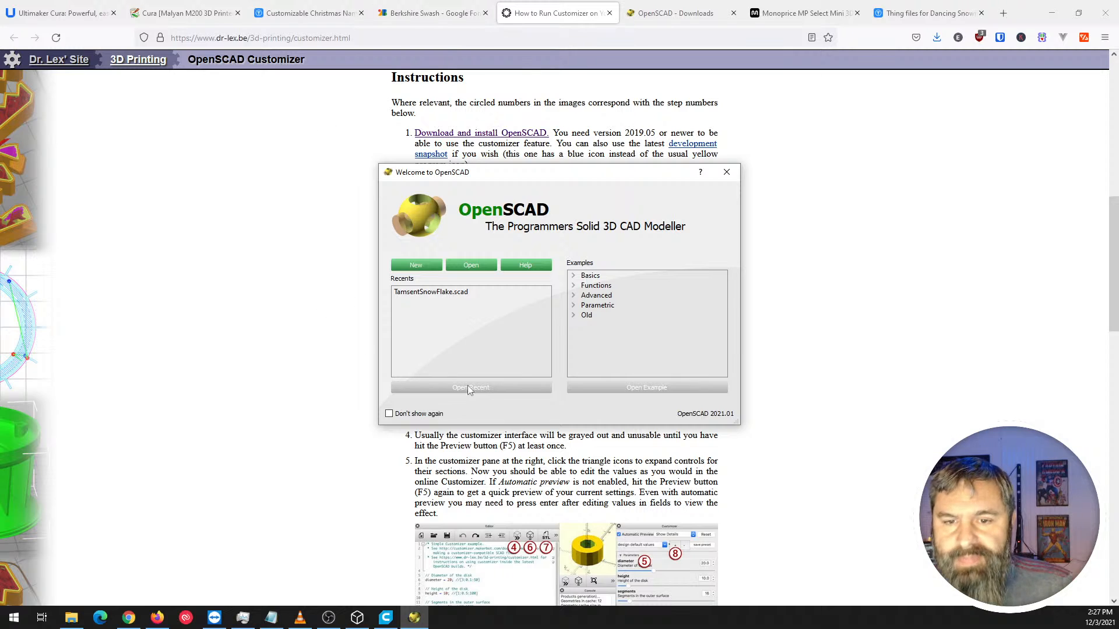
pyautogui.click(411, 293)
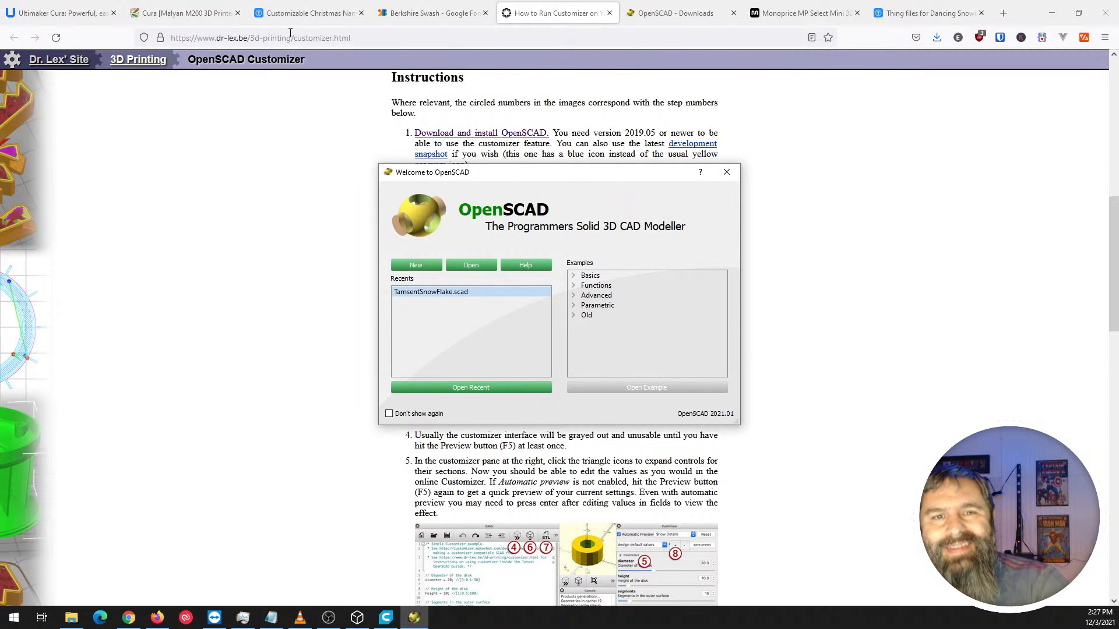
# Return to the Customizable Christmas Name Ornament page, show the 3dPrint folder in File Explorer, and move its window clear of the browser.
pyautogui.click(294, 14)
pyautogui.scroll(8, 548, 256)
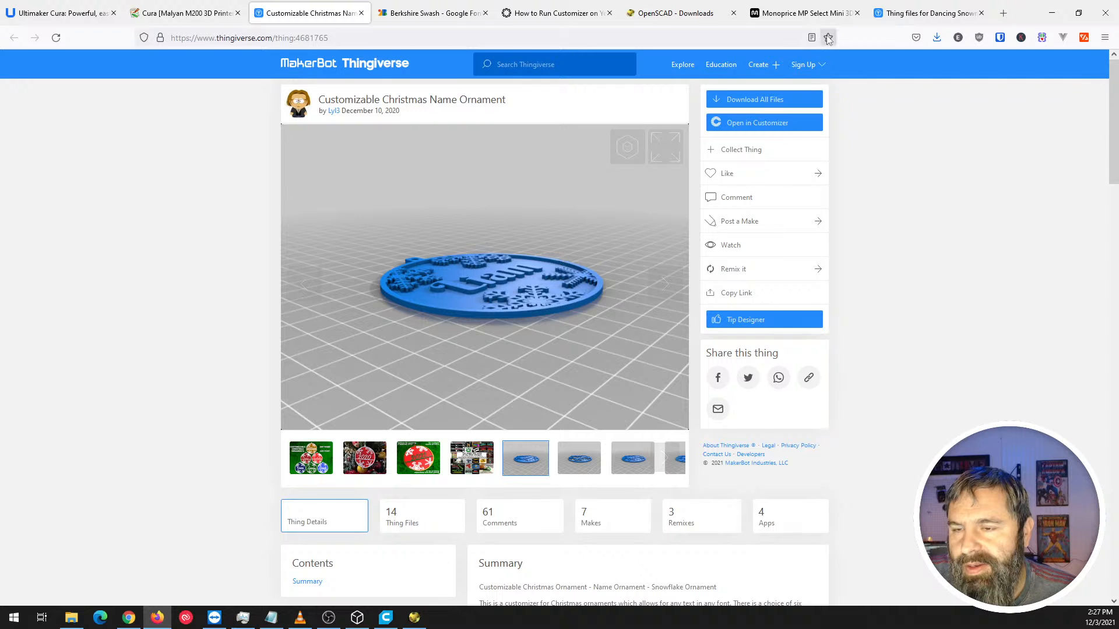
pyautogui.click(71, 618)
pyautogui.click(530, 153)
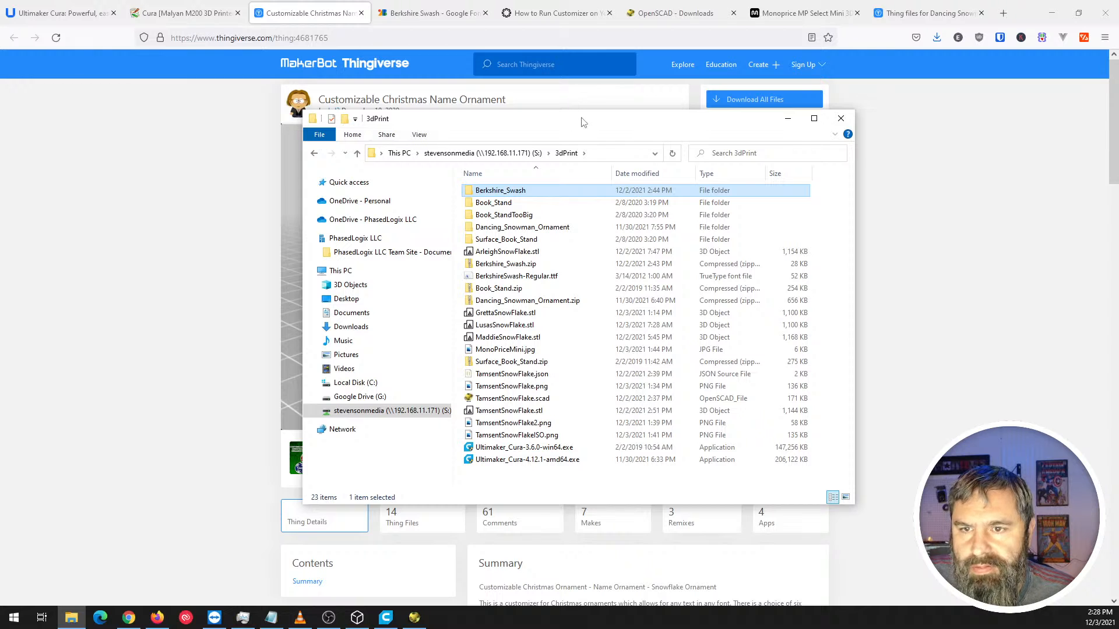
pyautogui.moveTo(582, 124); pyautogui.dragTo(0, 146)
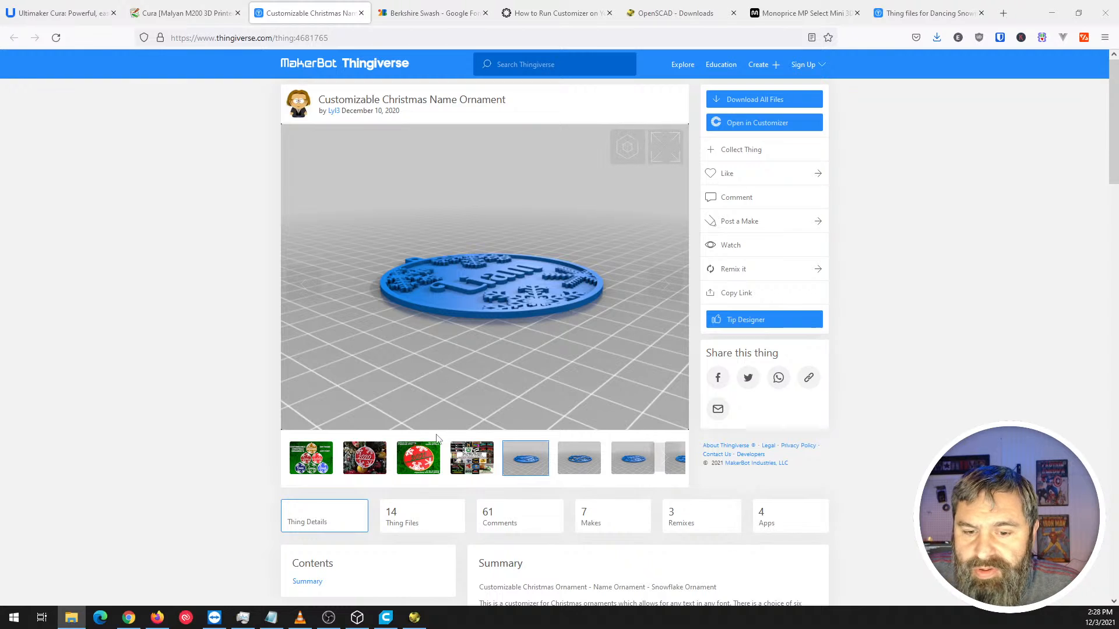
# Look through the ornament's Thing Files list, noting the ChristmasNameOrnament-v1.2 scad and json files.
pyautogui.scroll(-4, 495, 300)
pyautogui.click(413, 290)
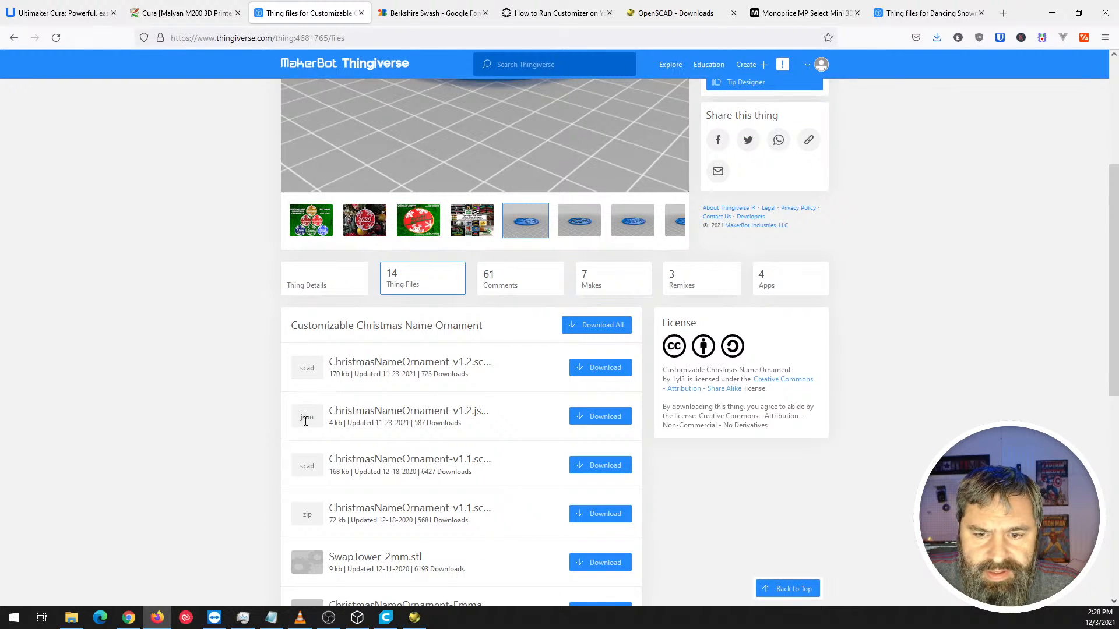
pyautogui.scroll(-2, 407, 476)
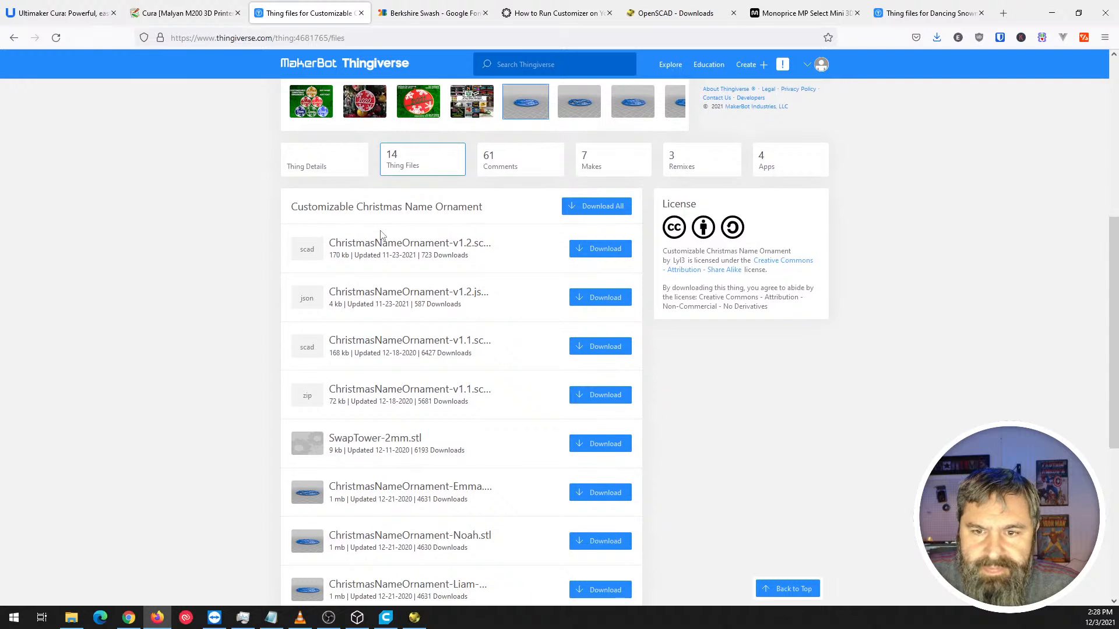
pyautogui.scroll(-6, 369, 286)
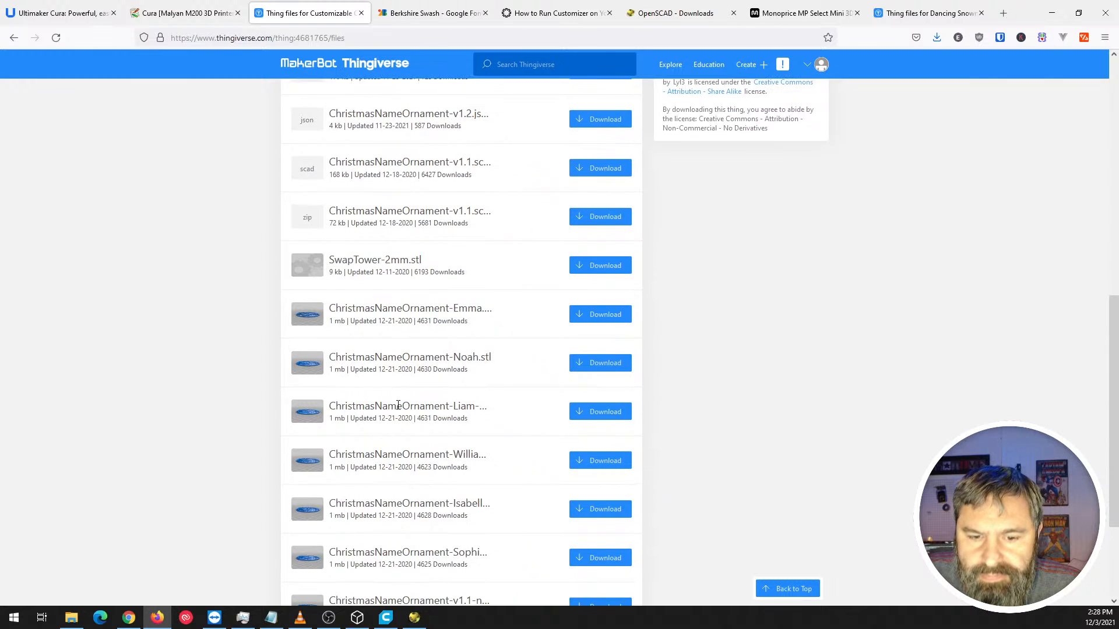
pyautogui.scroll(8, 399, 434)
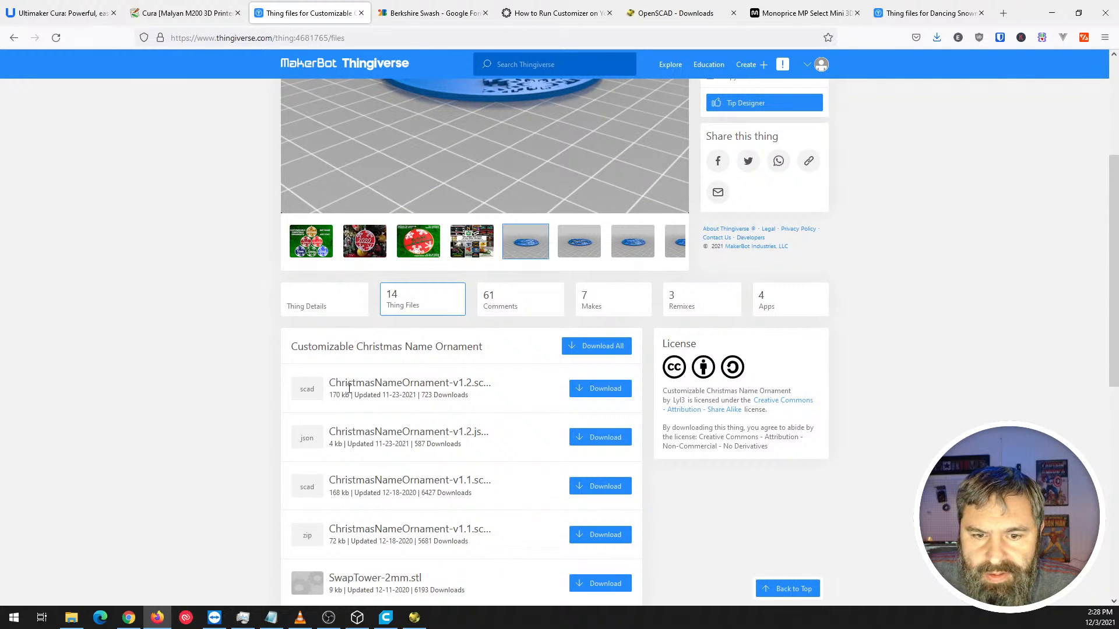
pyautogui.moveTo(355, 380); pyautogui.dragTo(489, 382)
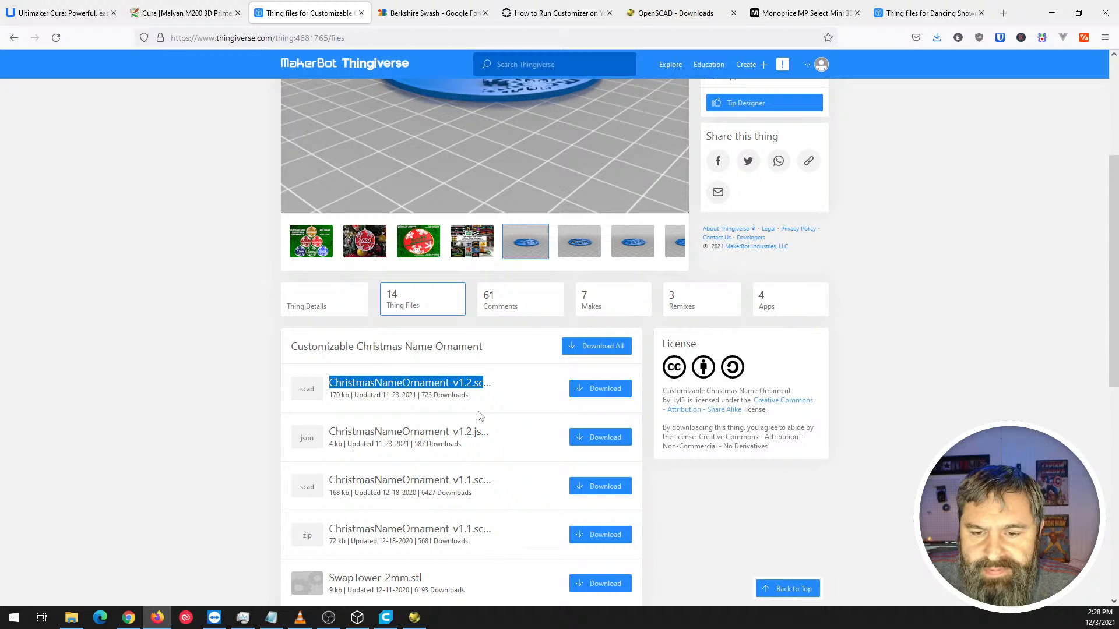
pyautogui.click(427, 396)
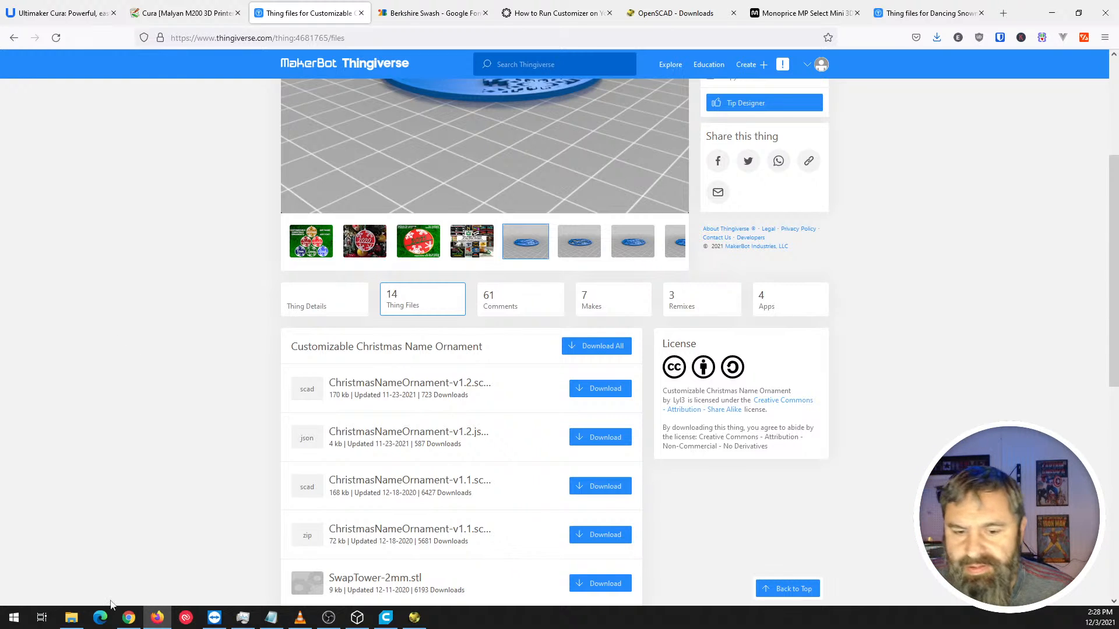
# Switch to OpenSCAD and open TamsentSnowFlake.scad from the 3dPrint folder.
pyautogui.click(415, 618)
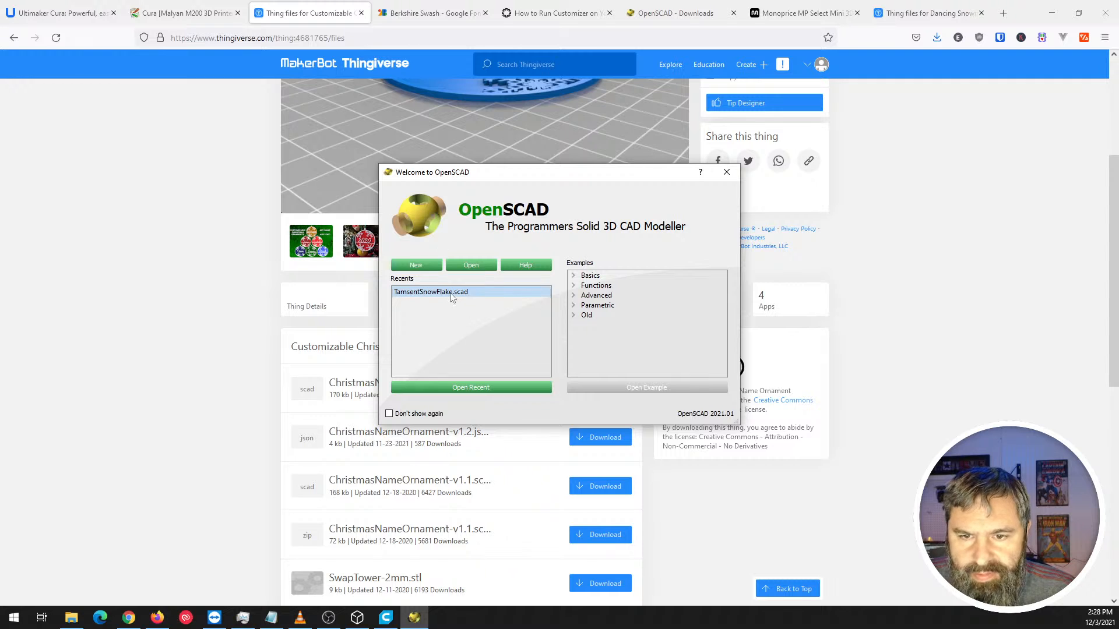
pyautogui.click(479, 266)
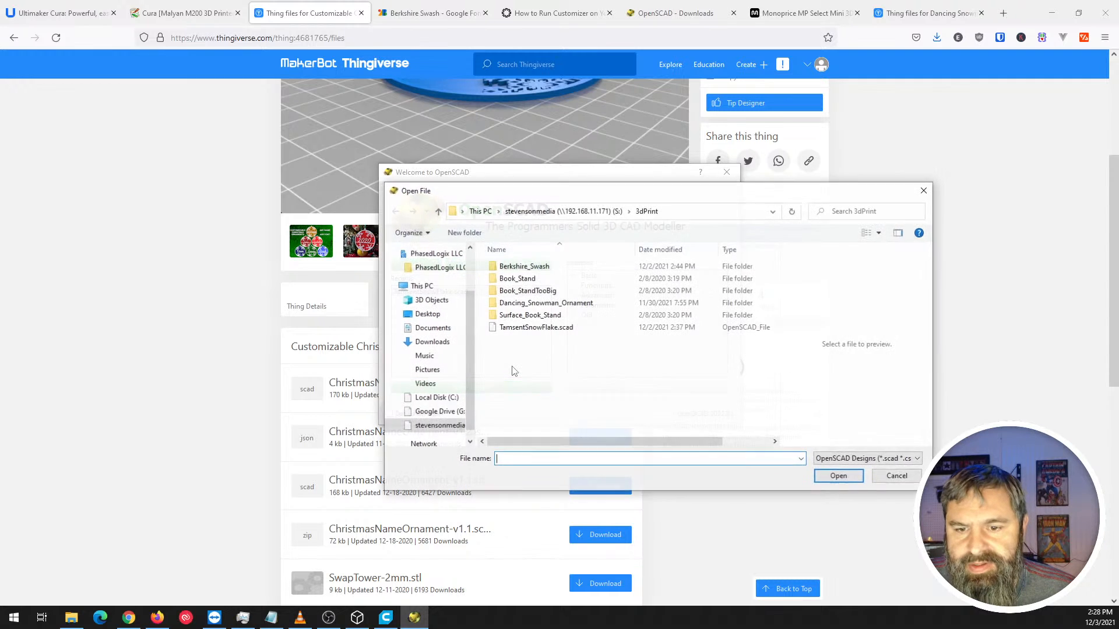
pyautogui.click(528, 327)
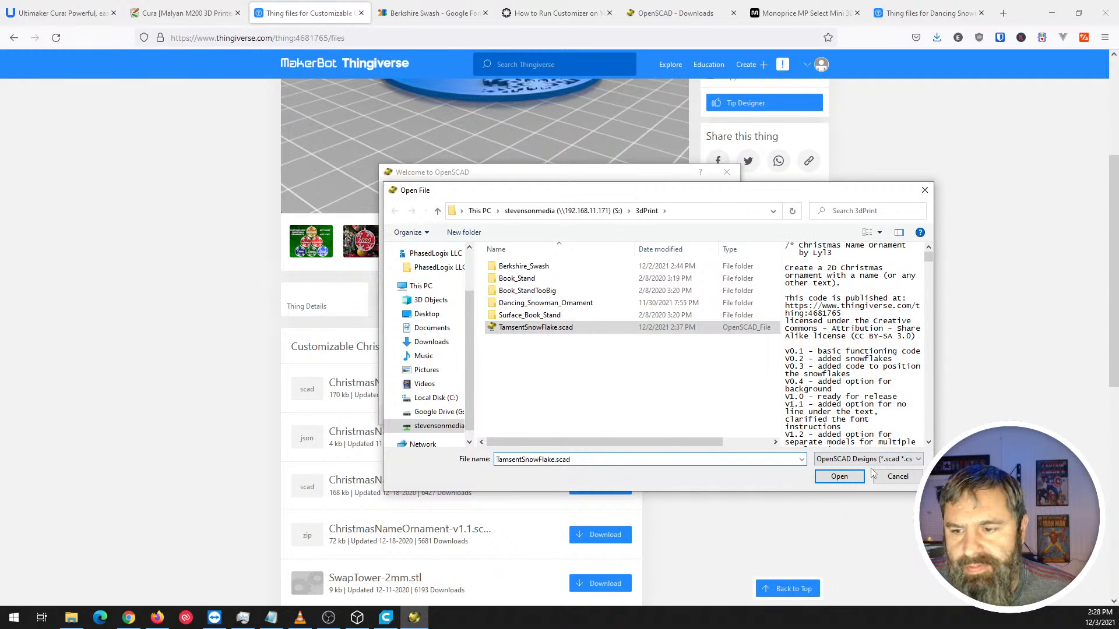
pyautogui.click(839, 476)
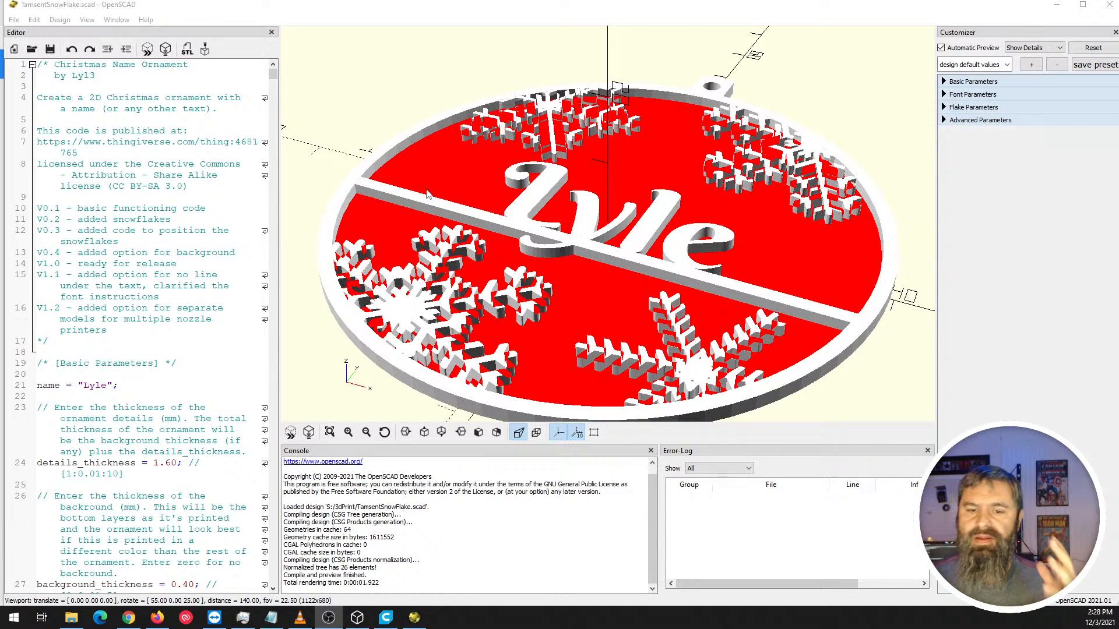
# Look over the ornament preview and read through the script's basic, font, flake and advanced parameter definitions.
pyautogui.scroll(-3, 542, 184)
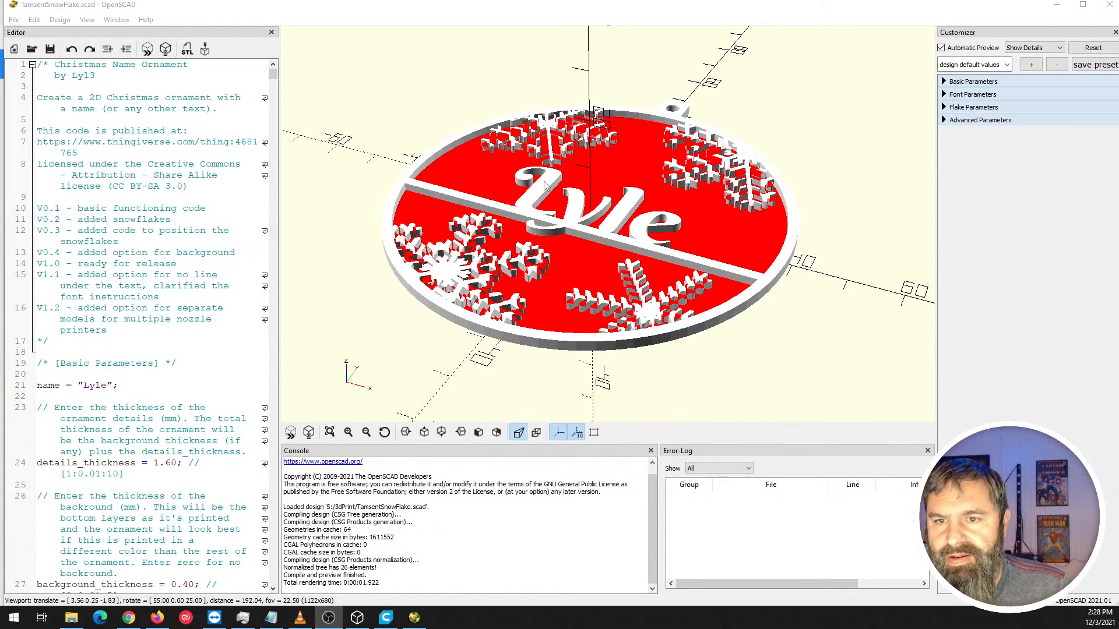
pyautogui.scroll(-2, 544, 184)
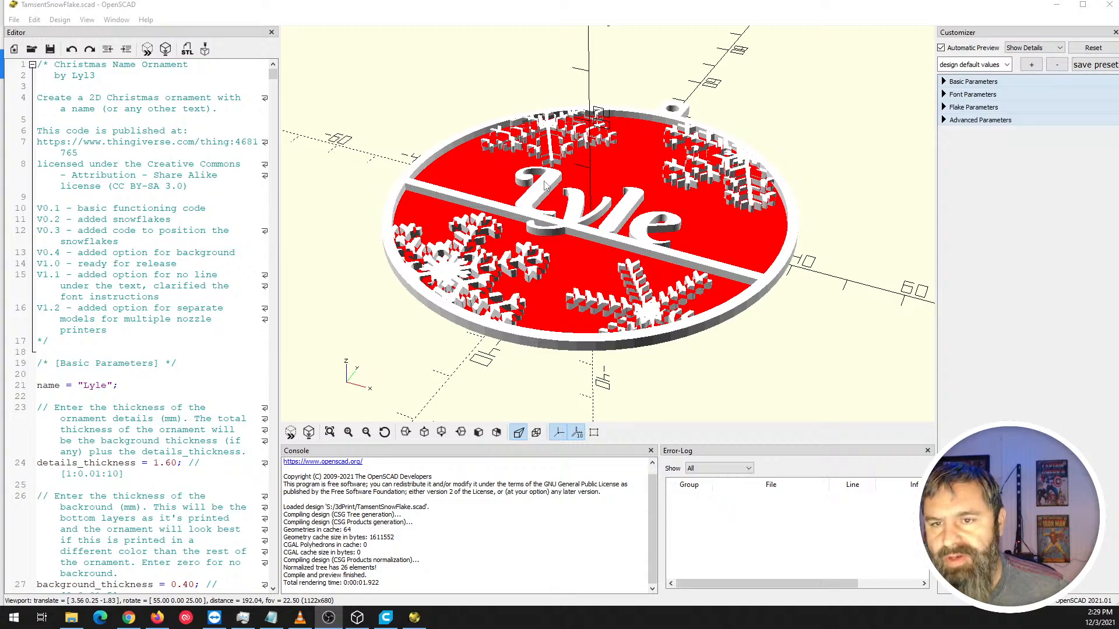
pyautogui.moveTo(625, 209)
pyautogui.mouseDown(button='right')
pyautogui.moveTo(601, 231)
pyautogui.moveTo(622, 188)
pyautogui.moveTo(625, 211)
pyautogui.mouseUp(button='right')
pyautogui.scroll(-4, 623, 233)
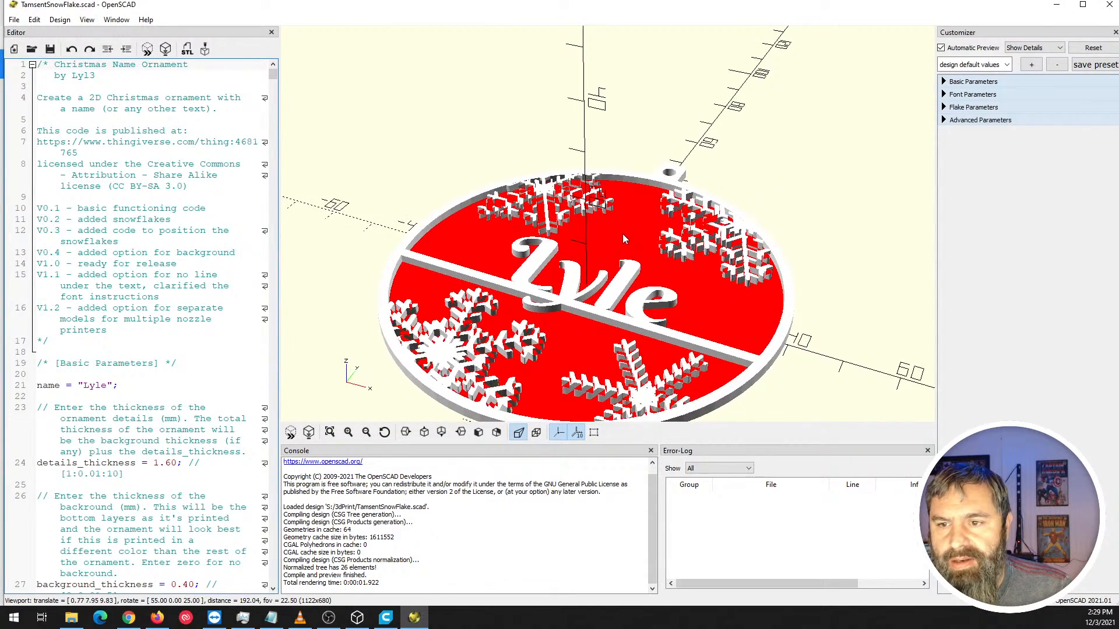
pyautogui.scroll(-2, 622, 233)
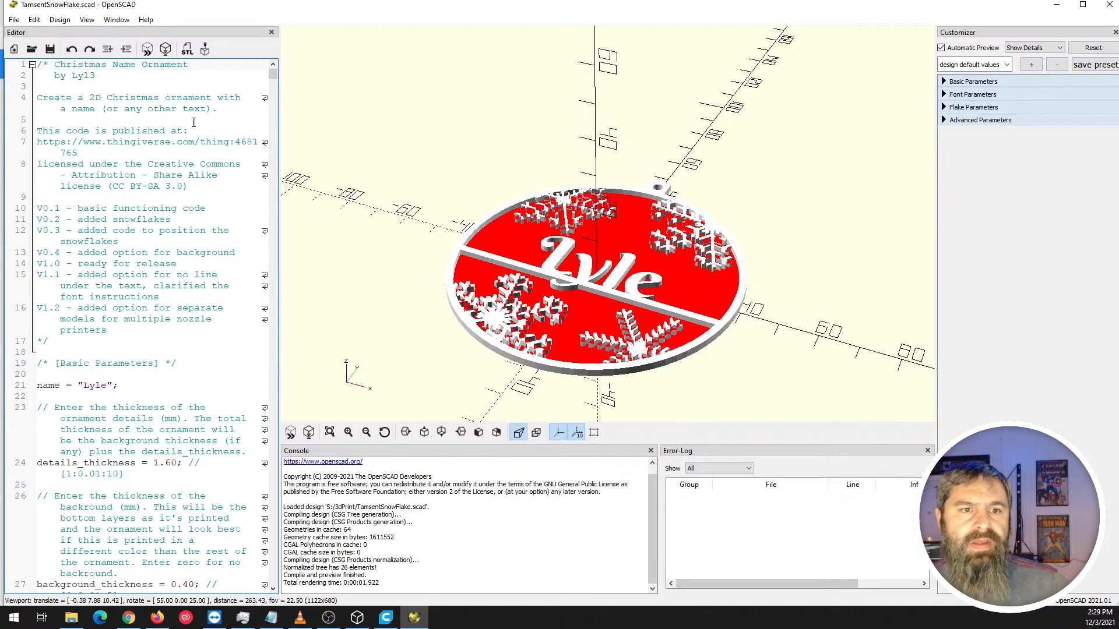
pyautogui.scroll(-20, 108, 245)
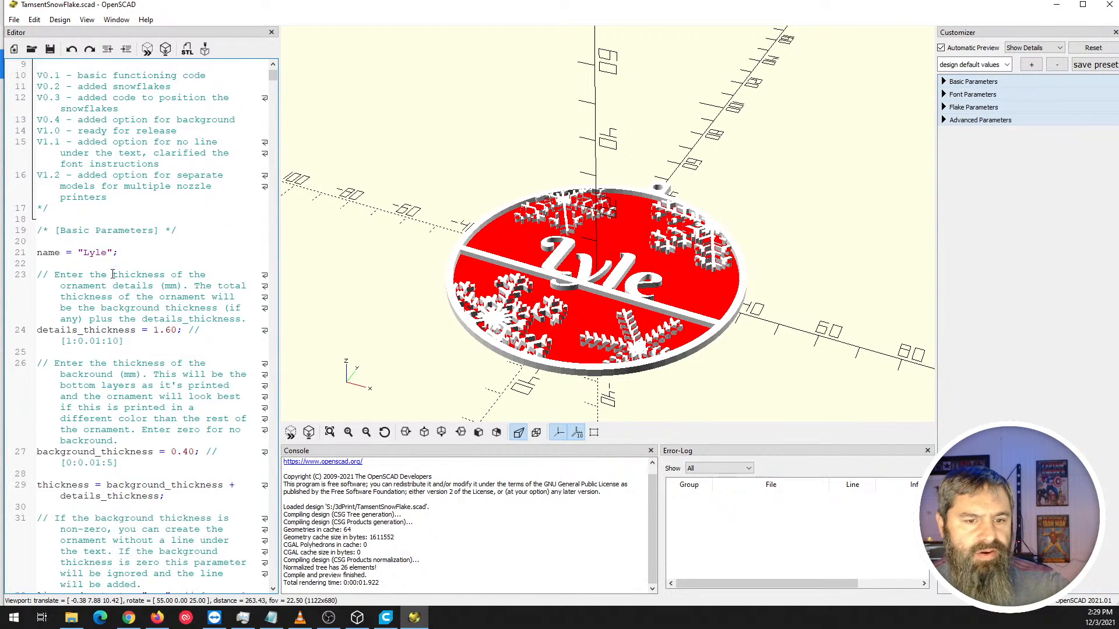
pyautogui.scroll(-20, 112, 275)
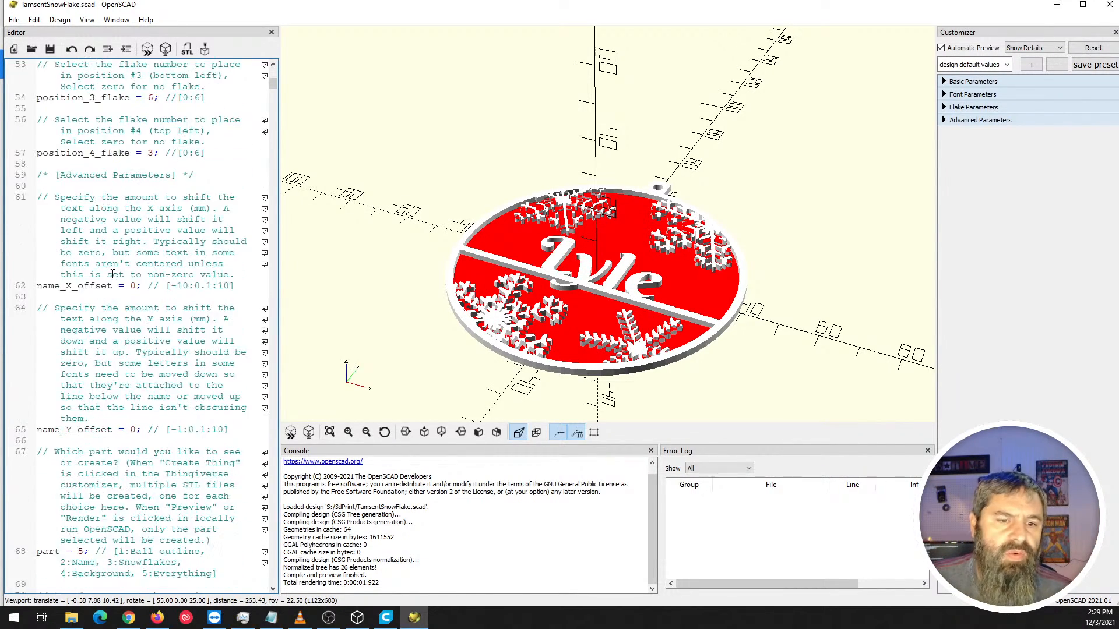
pyautogui.scroll(15, 104, 265)
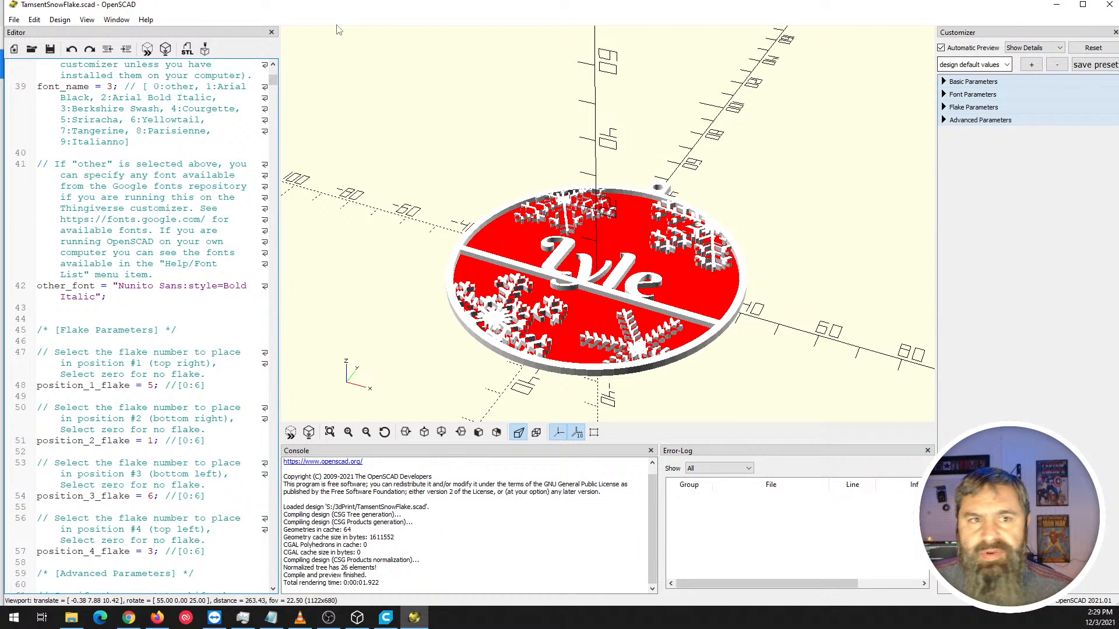
# Bring up the Customizer and expand its Basic, Font, Flake and Advanced Parameters groups.
pyautogui.click(117, 21)
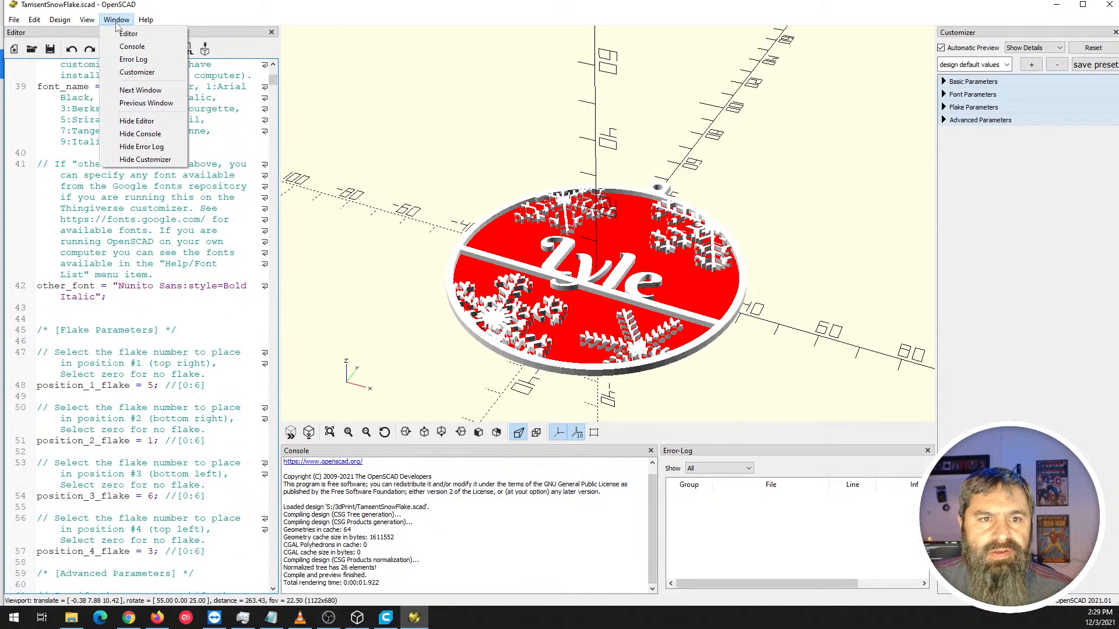
pyautogui.click(137, 73)
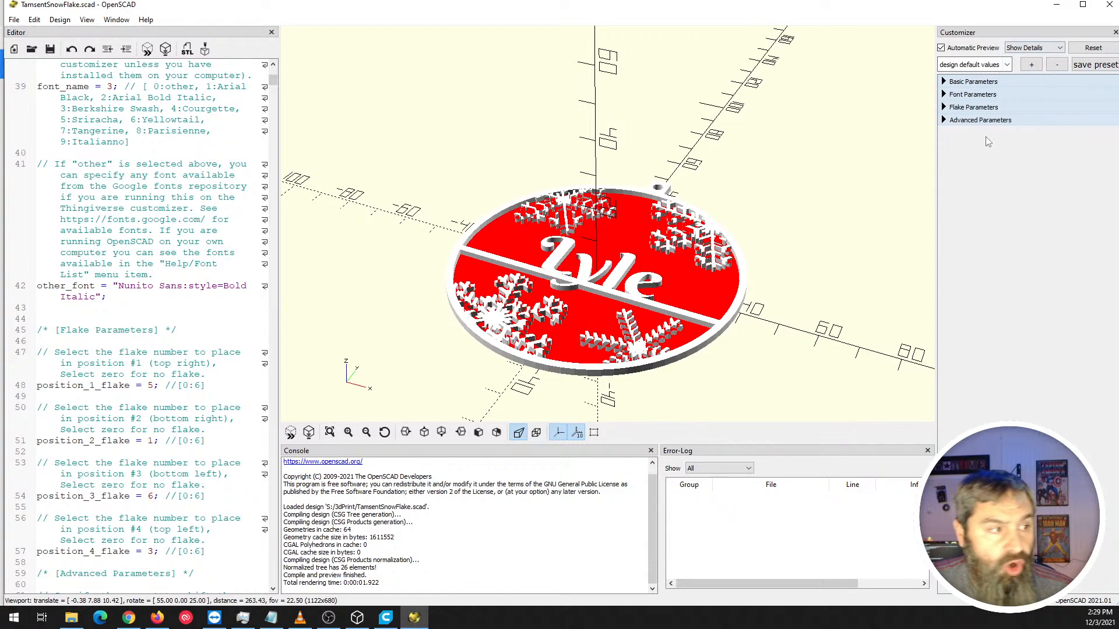
pyautogui.click(945, 83)
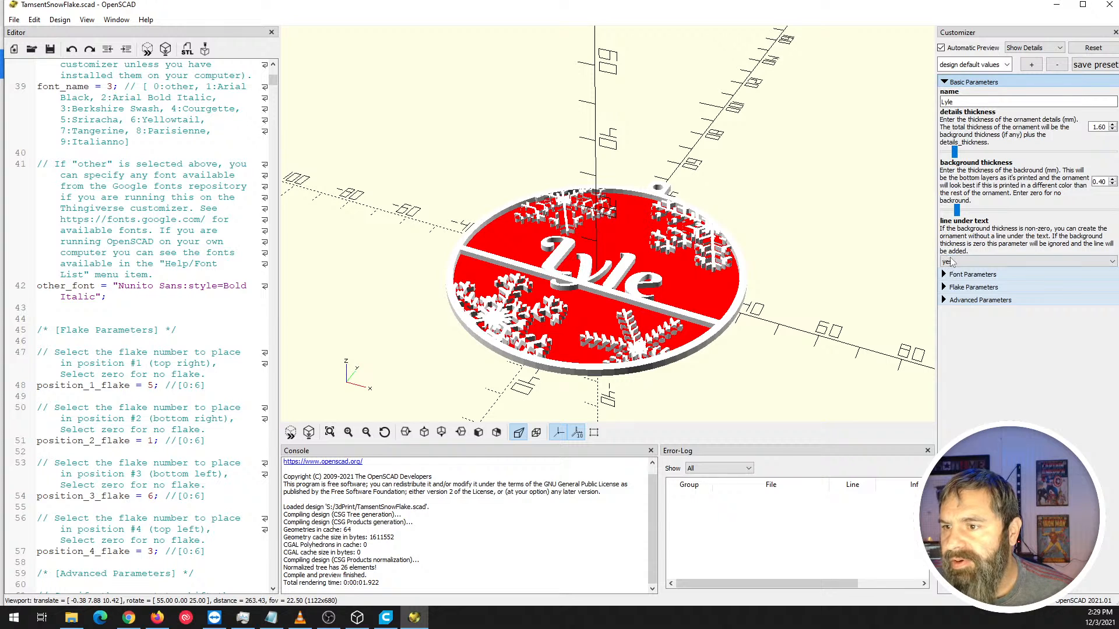
pyautogui.click(945, 275)
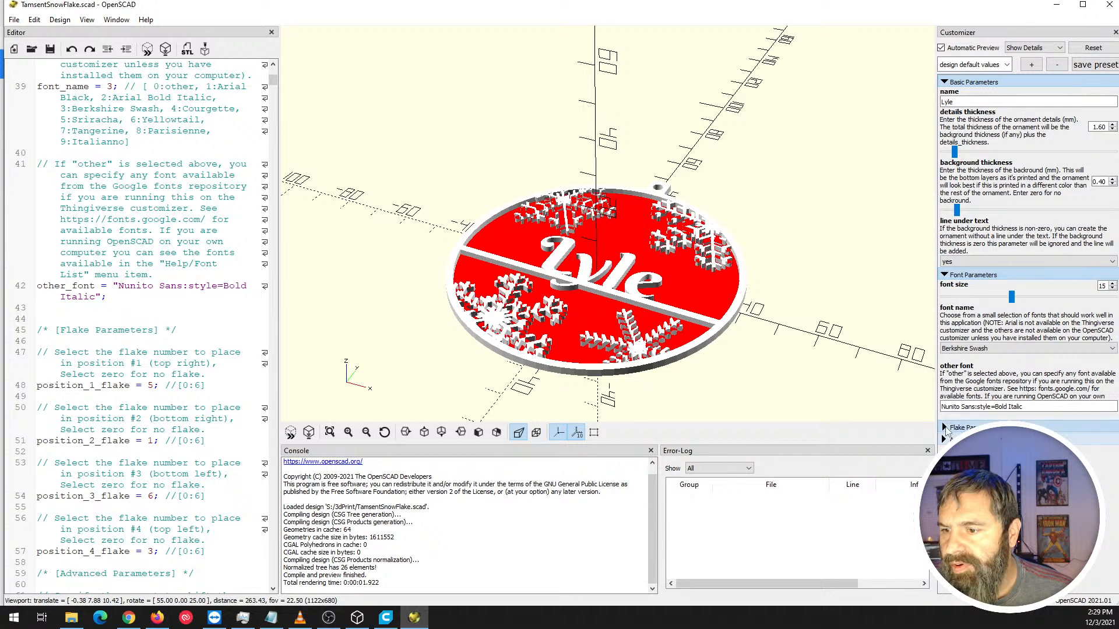
pyautogui.click(944, 427)
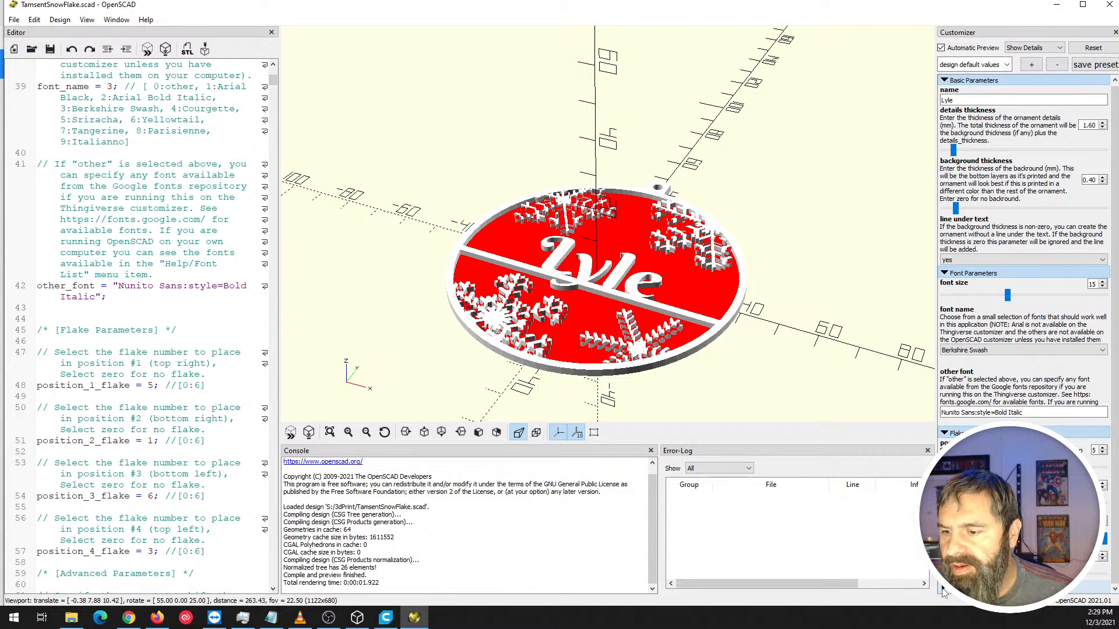
pyautogui.click(955, 587)
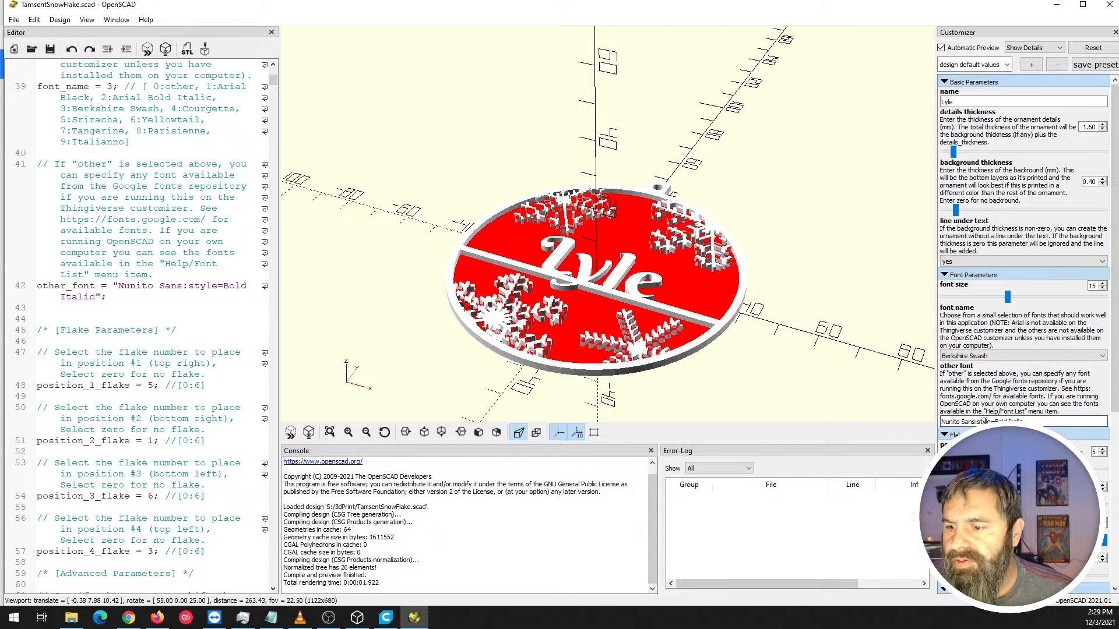
# Review the Customizer settings and replace the ornament's name with the recipient's first name.
pyautogui.scroll(-5, 985, 421)
pyautogui.scroll(5, 985, 421)
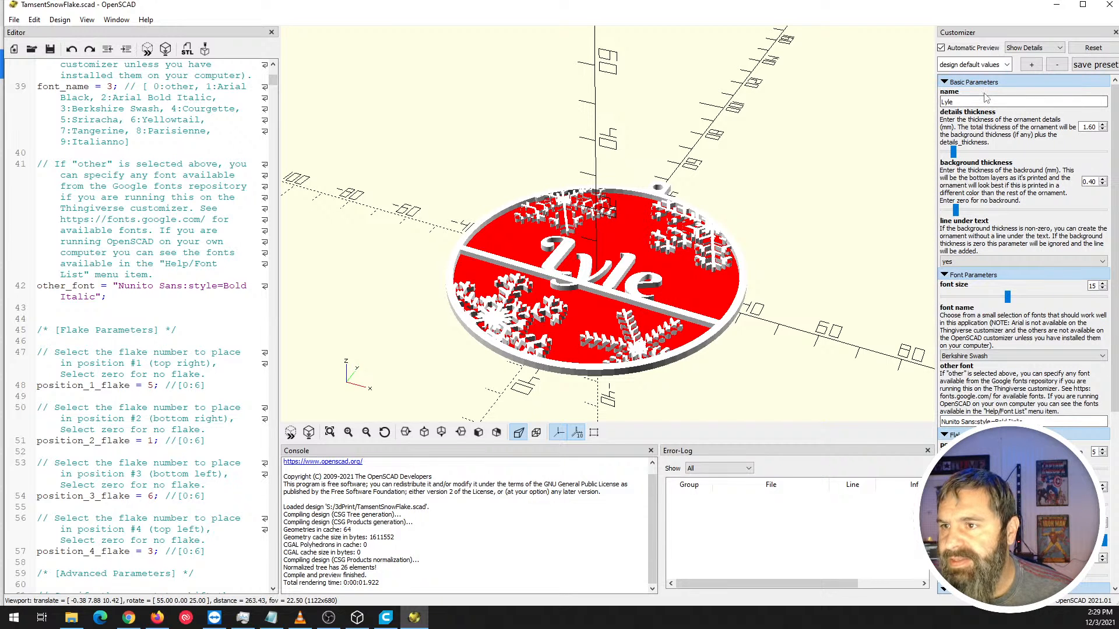
pyautogui.scroll(-2, 979, 297)
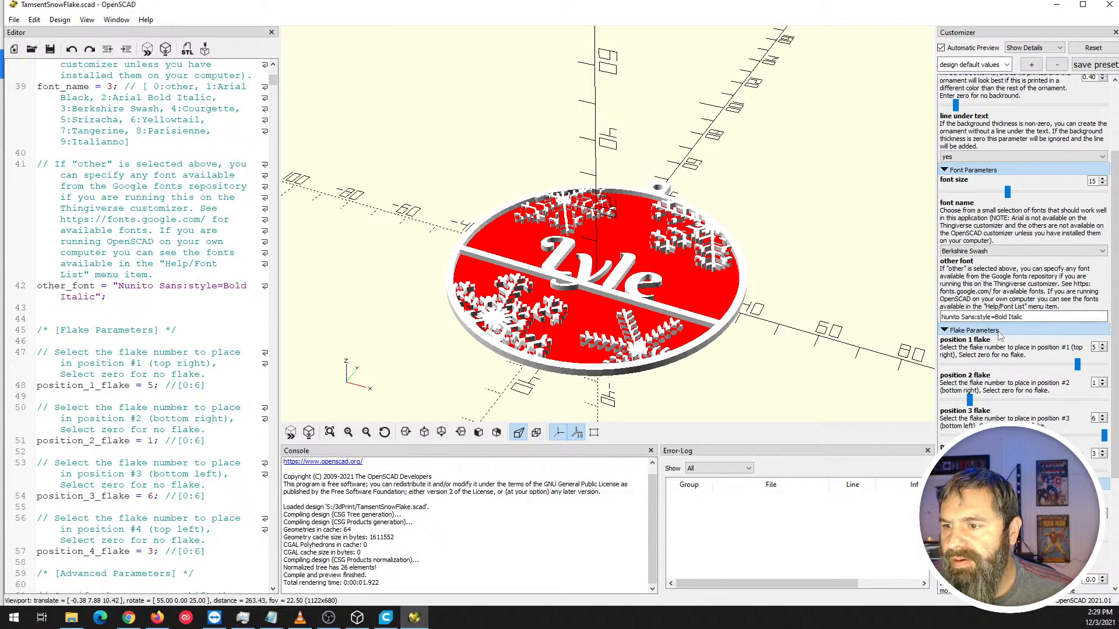
pyautogui.scroll(-2, 996, 327)
pyautogui.scroll(-2, 996, 328)
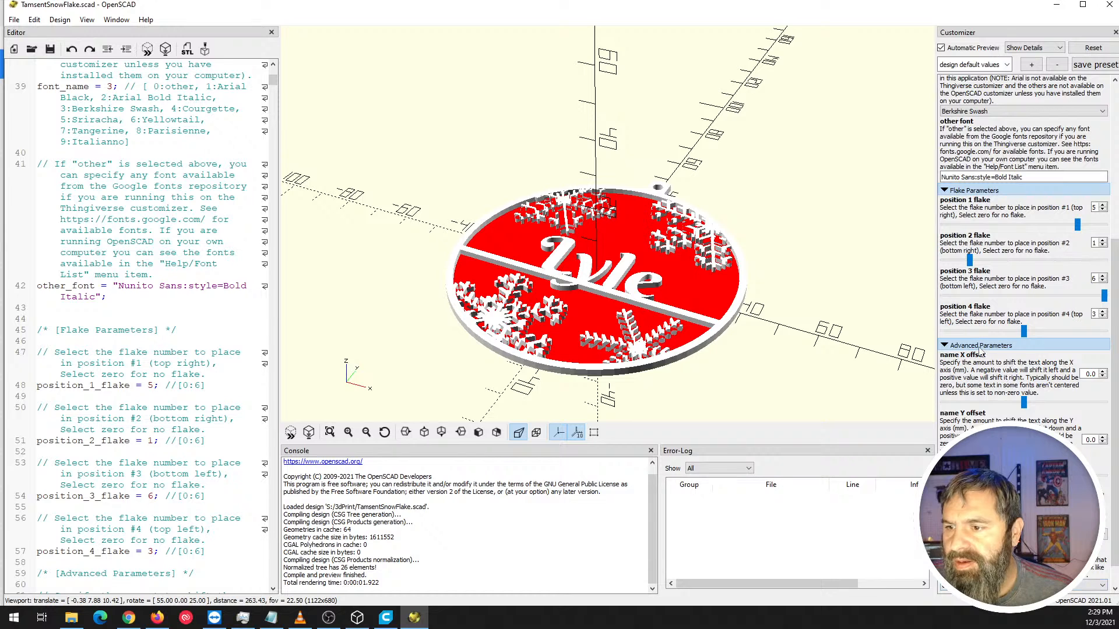
pyautogui.scroll(-2, 985, 350)
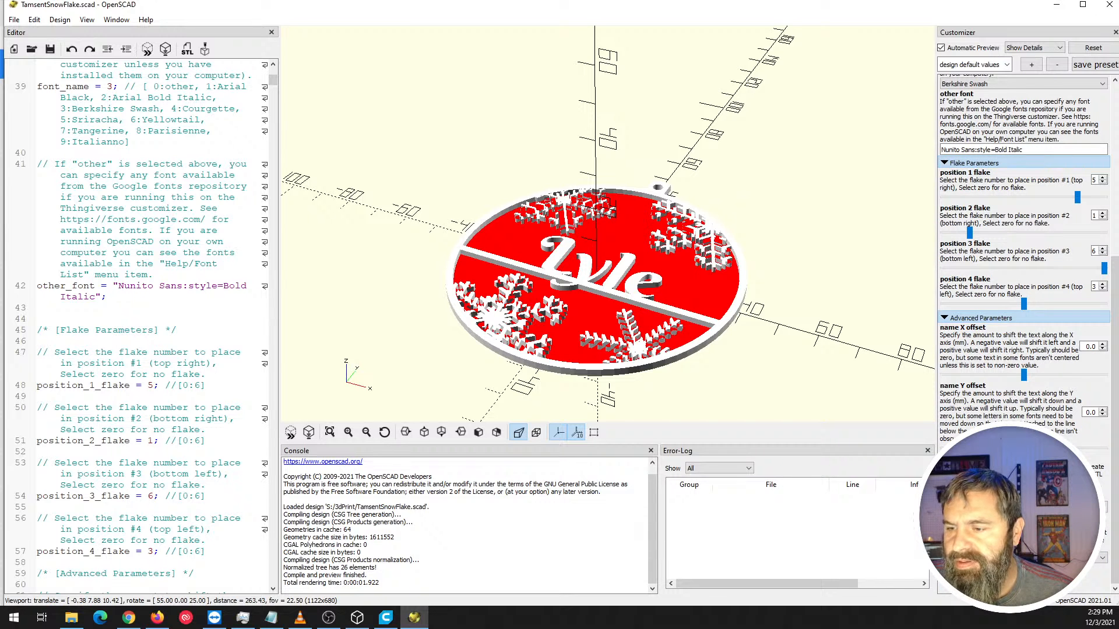
pyautogui.scroll(4, 994, 309)
pyautogui.doubleClick(949, 102)
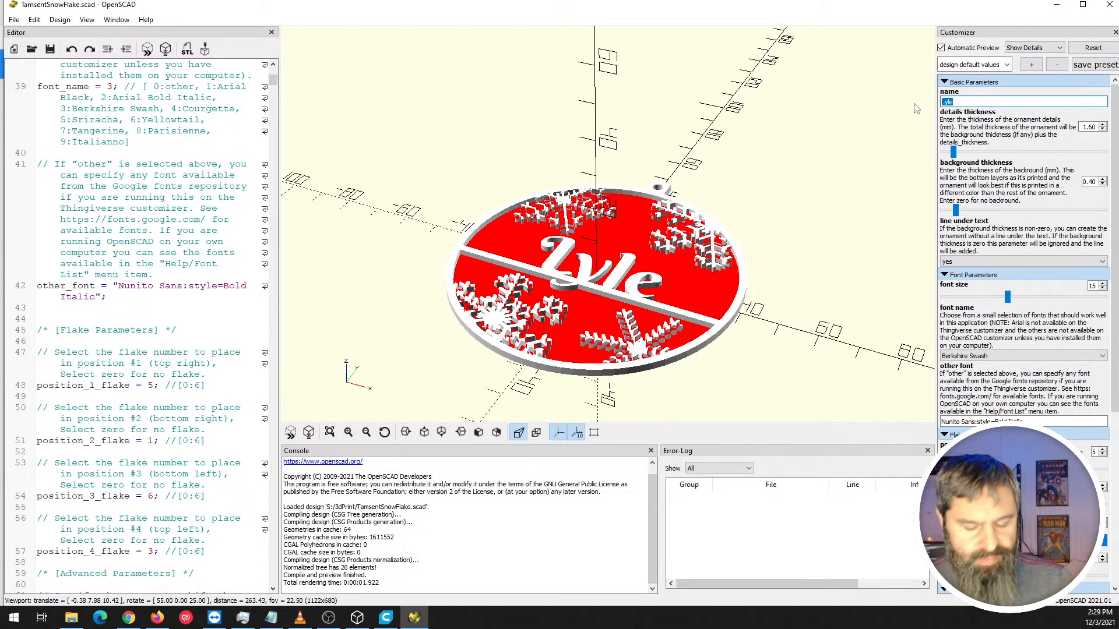
pyautogui.write('Kevin')
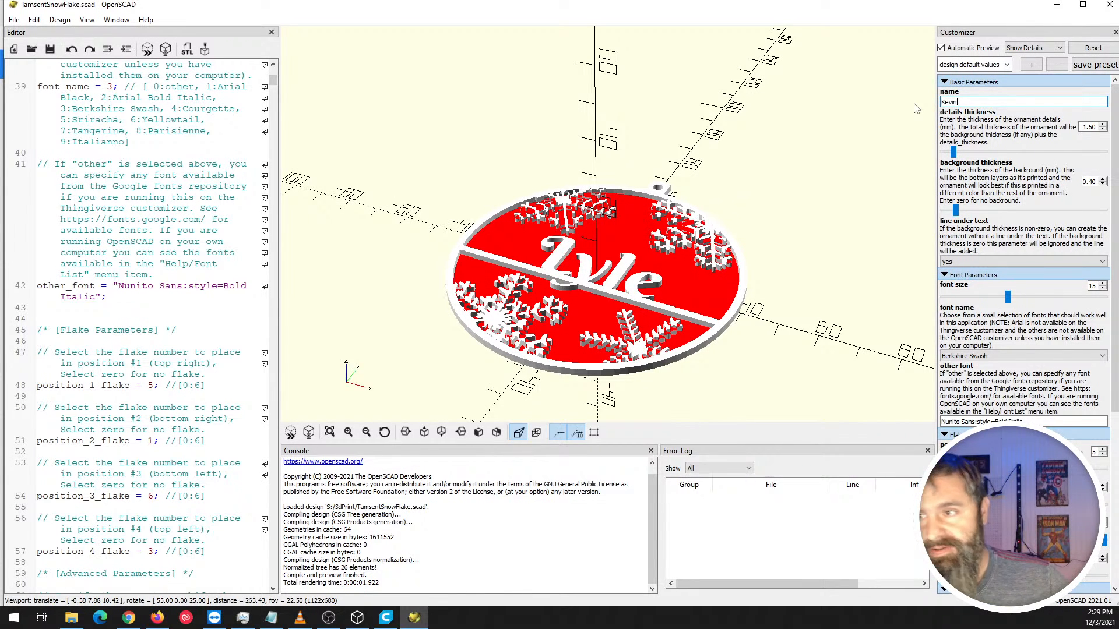
pyautogui.press('Tab')
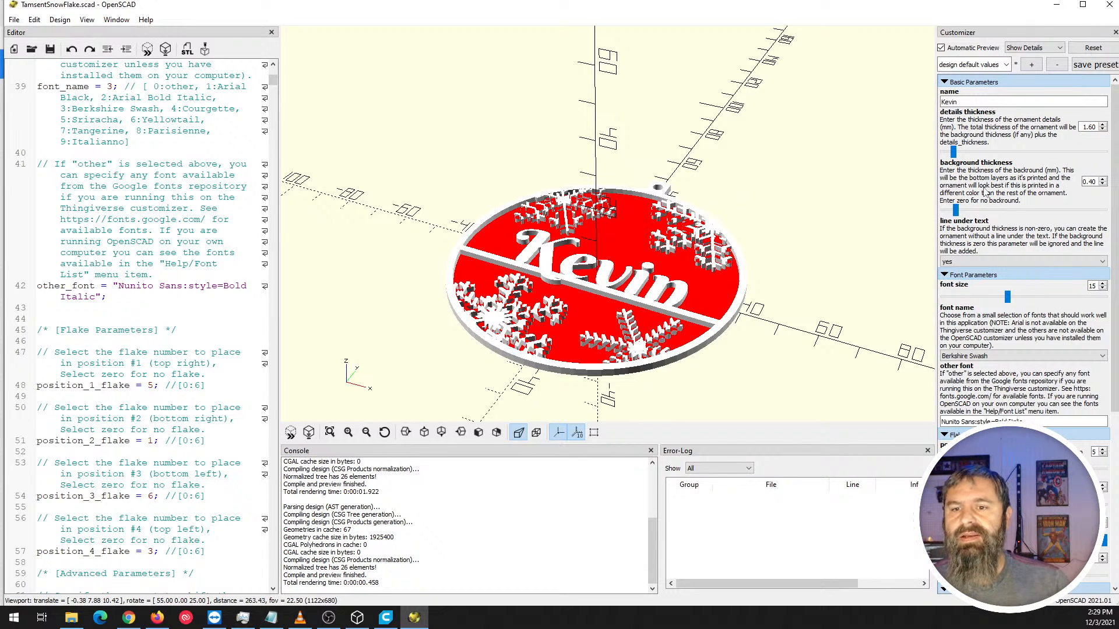
# Browse the font name choices, and try the ornament without a line under the text before turning the line back on.
pyautogui.click(979, 356)
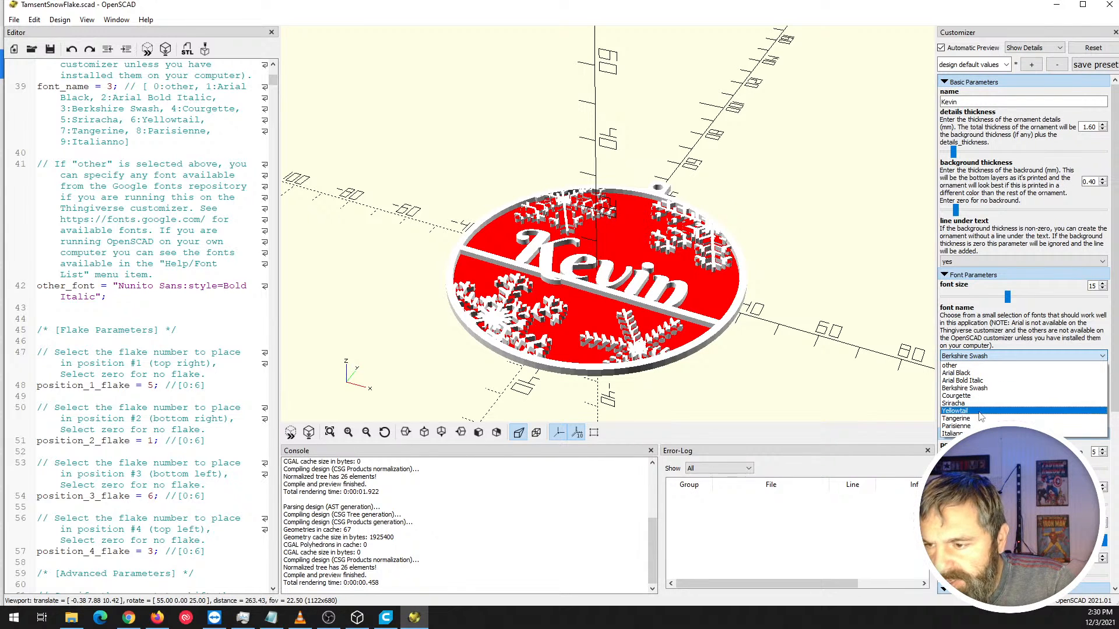
pyautogui.click(1008, 331)
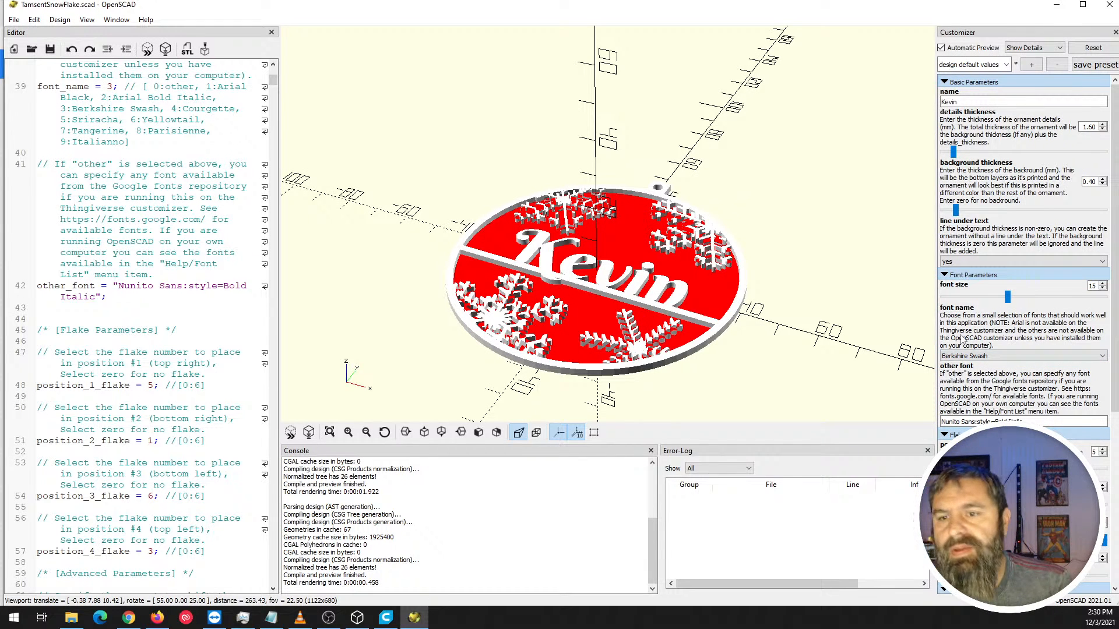
pyautogui.click(972, 264)
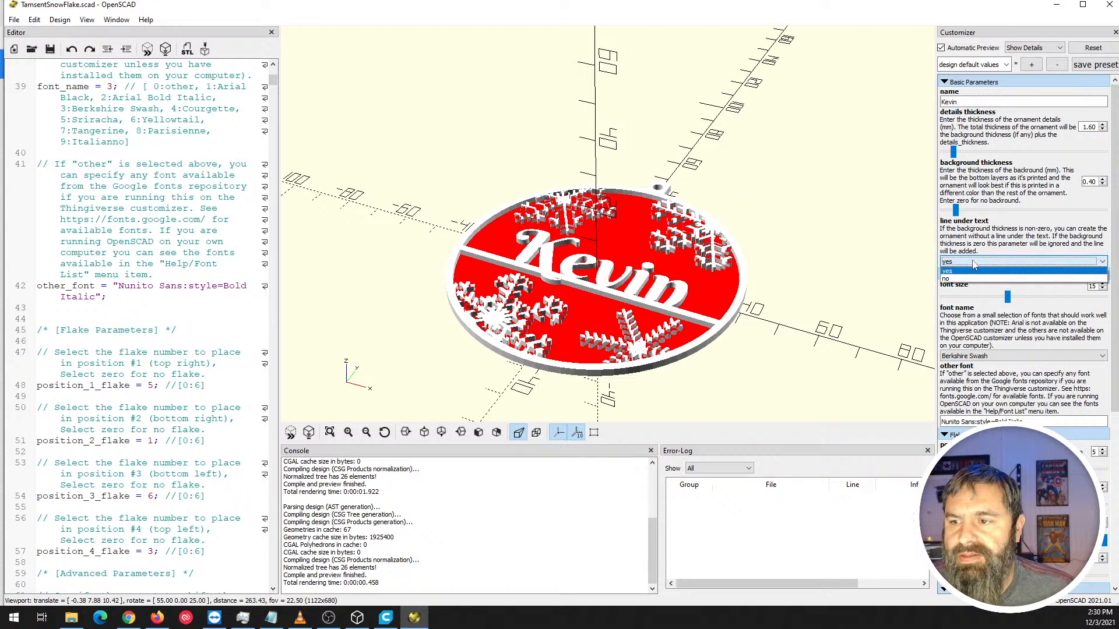
pyautogui.click(970, 276)
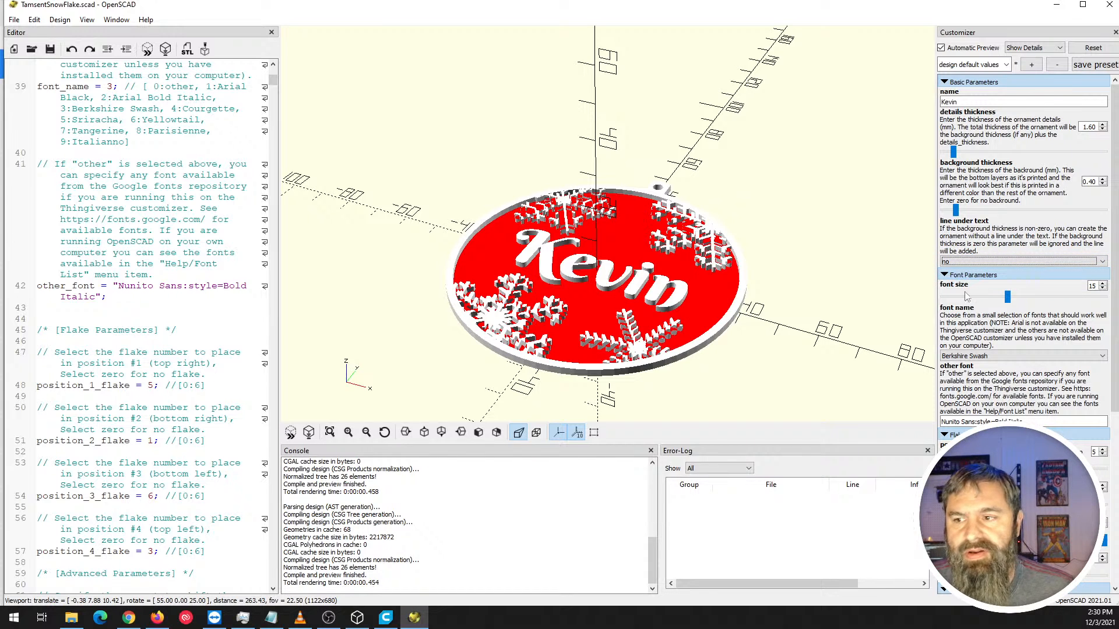
pyautogui.click(963, 262)
pyautogui.click(959, 275)
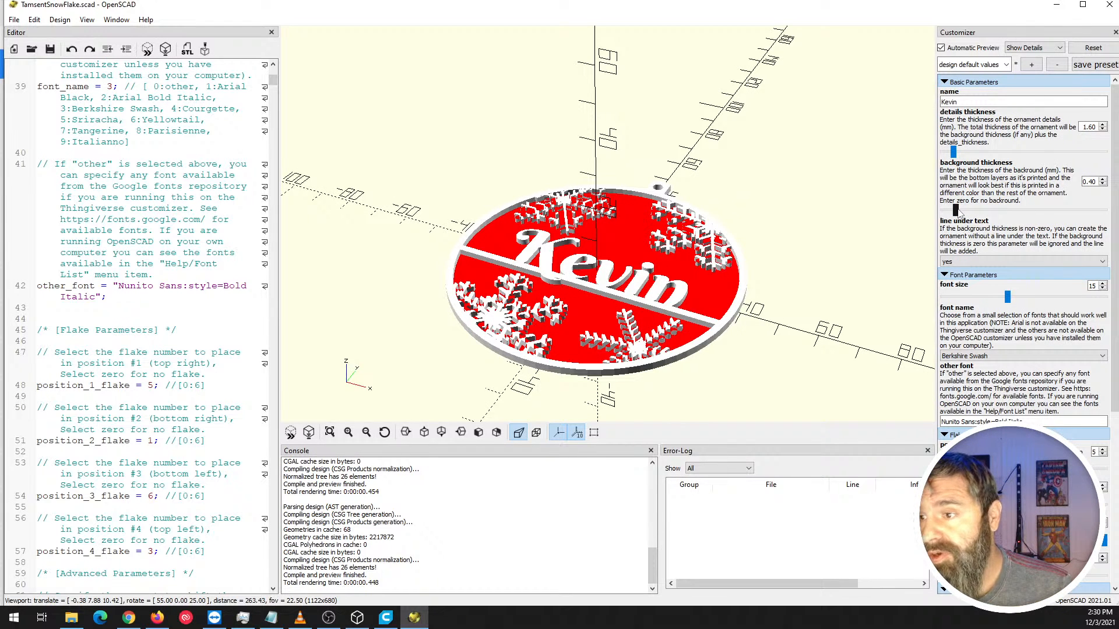
# Set the background thickness to 0.00 and the line under text option to no.
pyautogui.moveTo(956, 211); pyautogui.dragTo(932, 214)
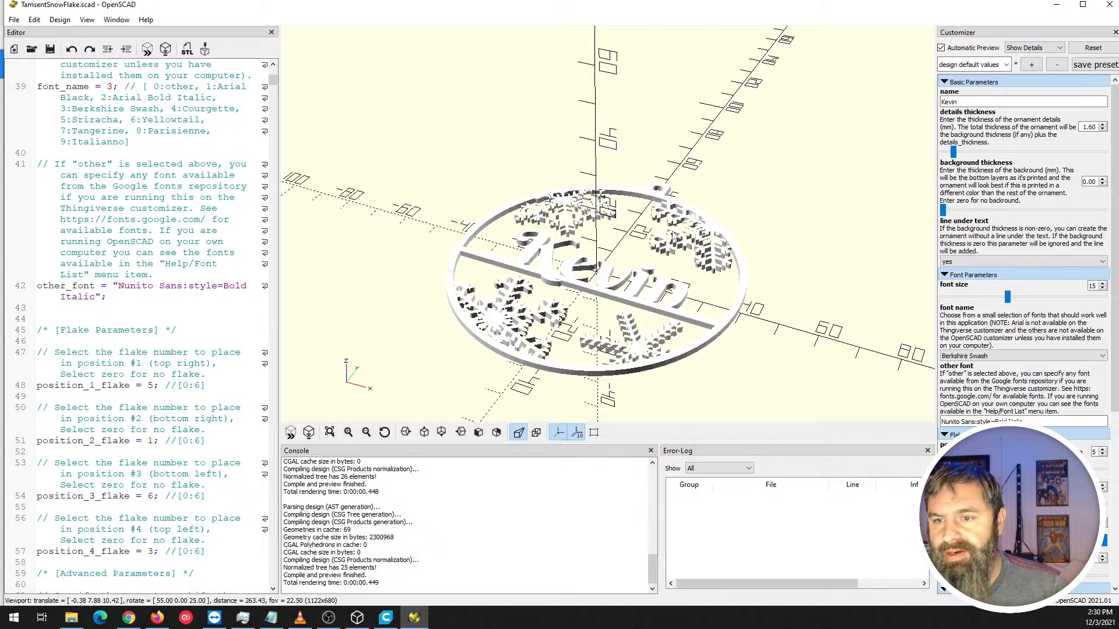
pyautogui.click(946, 264)
pyautogui.click(958, 285)
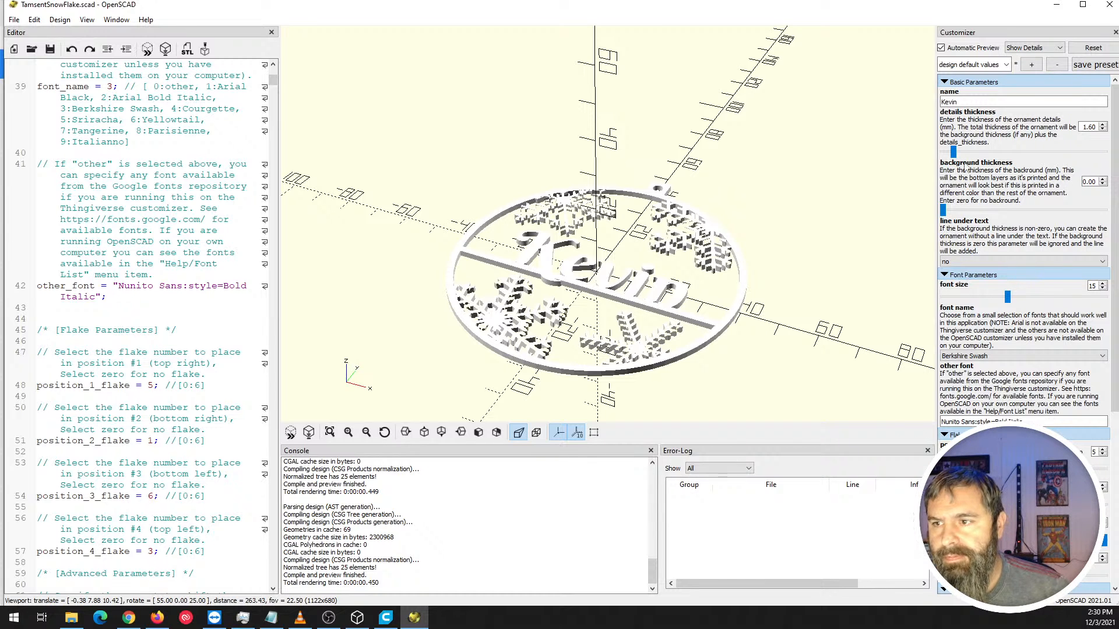
# Try a 0.22 background thickness, set the line under text option to yes, and return the background thickness to 0.00.
pyautogui.click(967, 102)
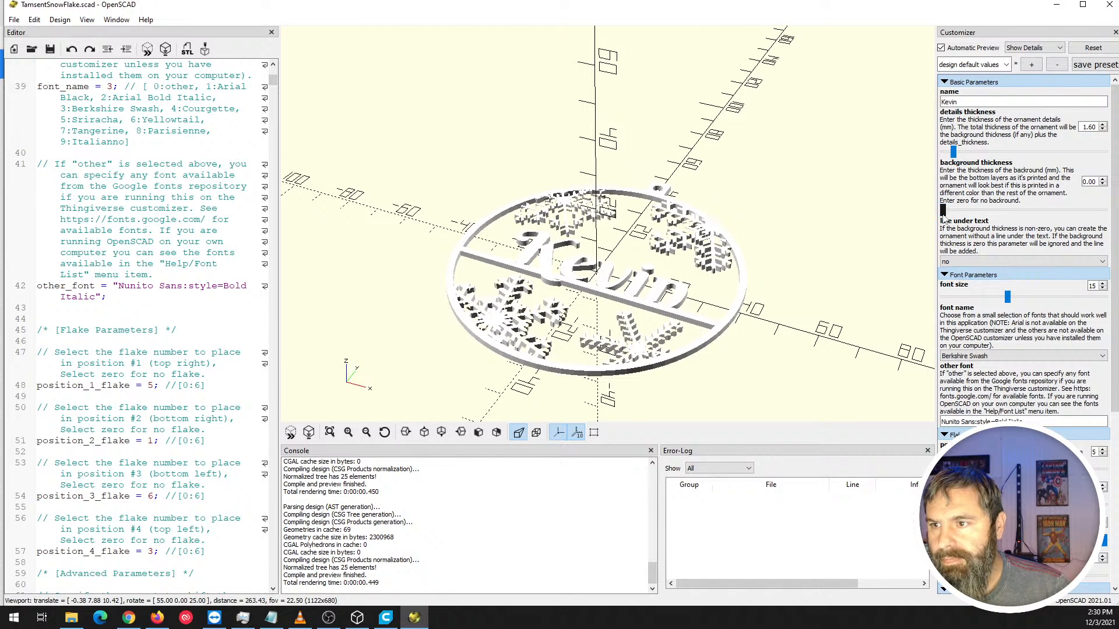
pyautogui.moveTo(943, 214); pyautogui.dragTo(943, 213)
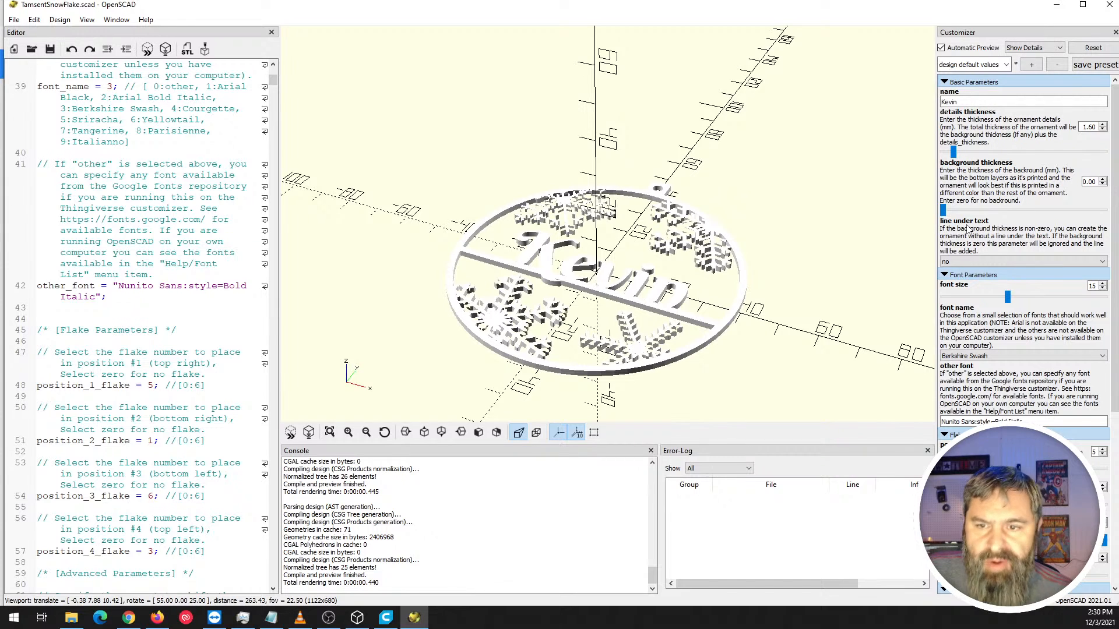
pyautogui.moveTo(947, 214); pyautogui.dragTo(953, 213)
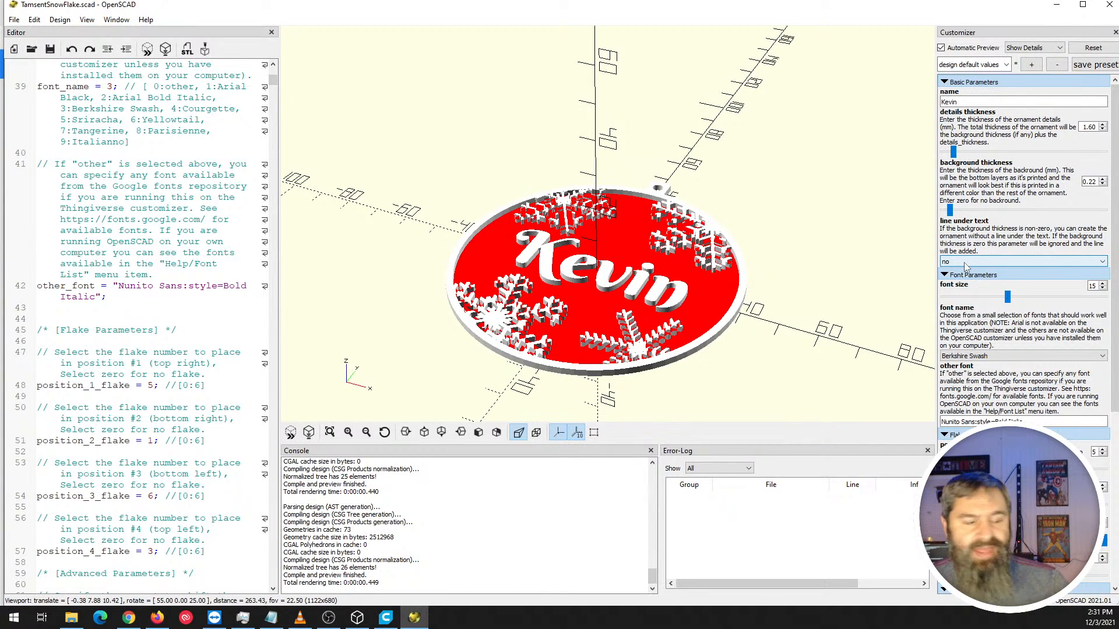
pyautogui.click(965, 262)
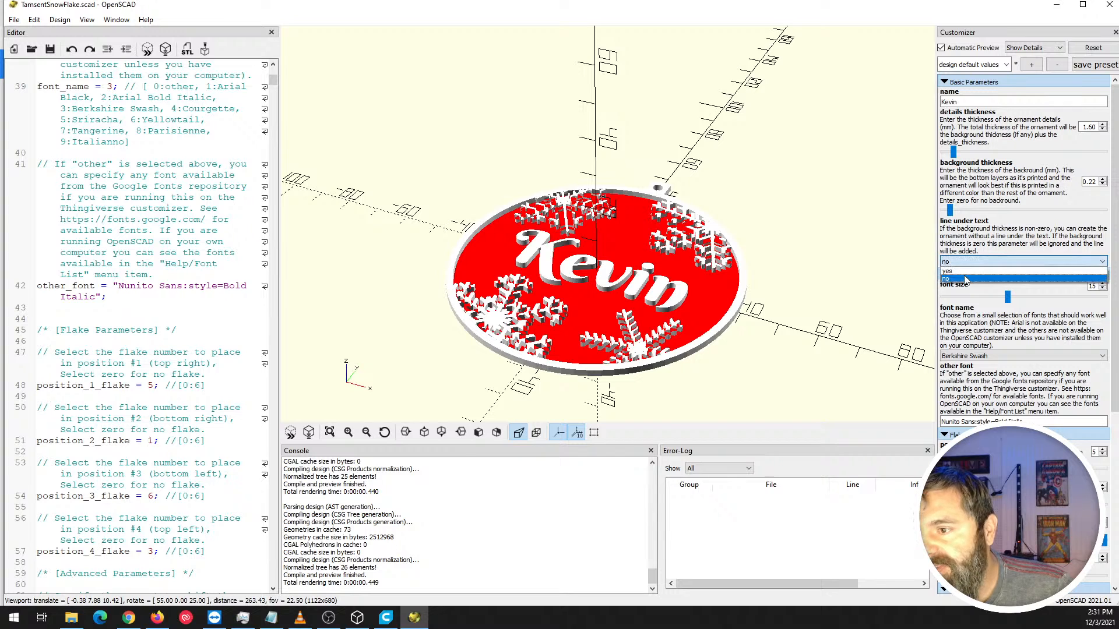
pyautogui.click(966, 280)
pyautogui.moveTo(950, 211); pyautogui.dragTo(939, 212)
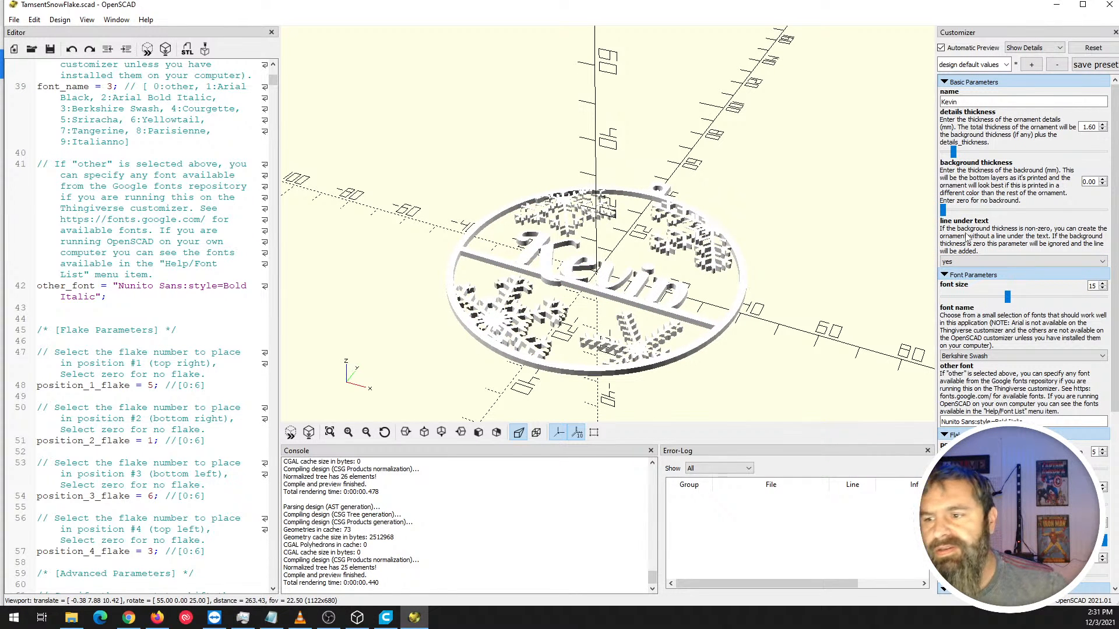
# Review the flake positions, name offsets, and the part and preview colors choices, keeping Everything and one nozzle.
pyautogui.scroll(-7, 965, 289)
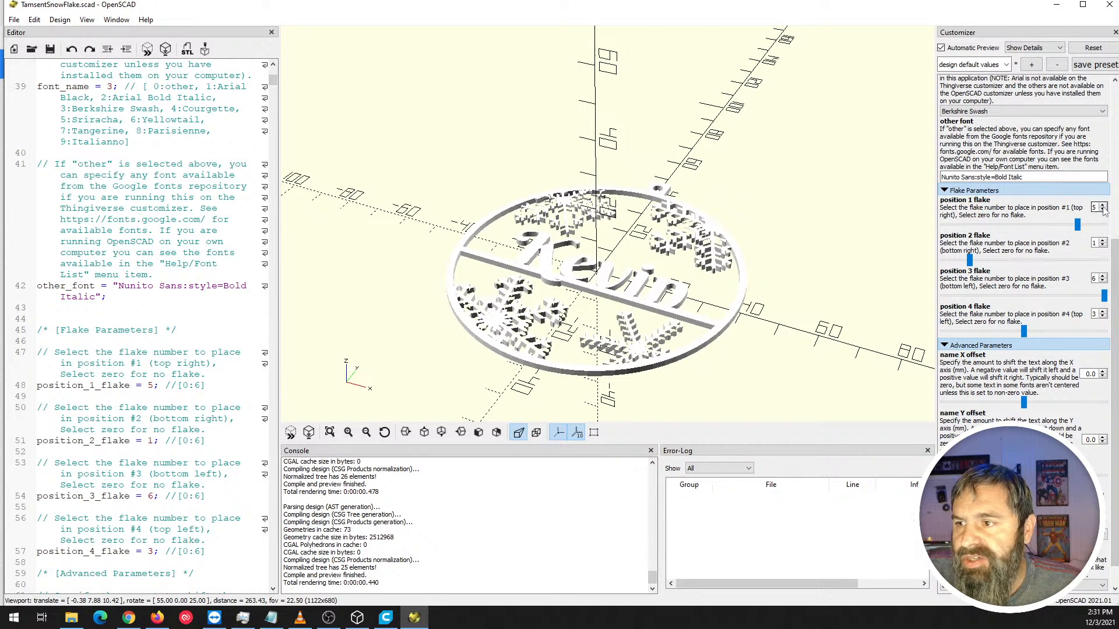
pyautogui.scroll(-1, 984, 286)
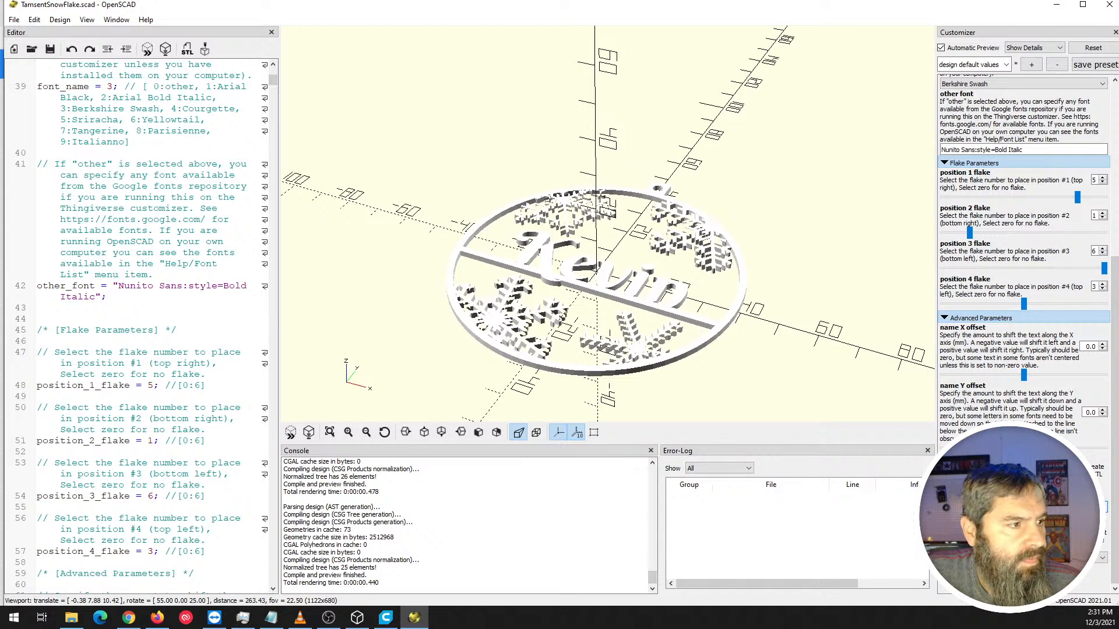
pyautogui.moveTo(843, 9); pyautogui.dragTo(599, 5)
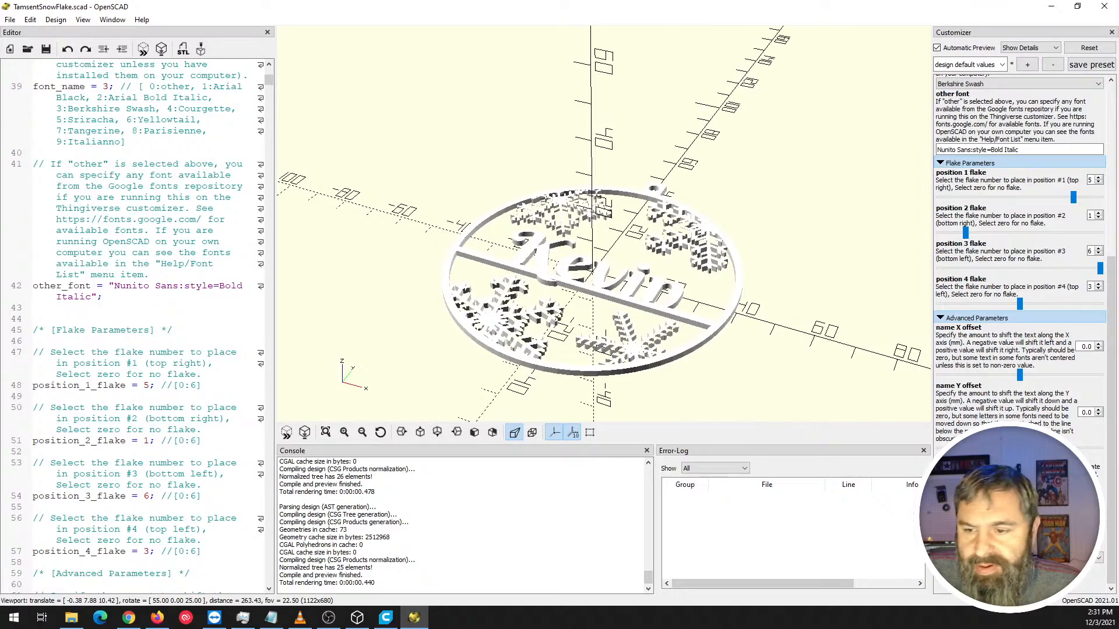
pyautogui.moveTo(918, 3); pyautogui.dragTo(600, 20)
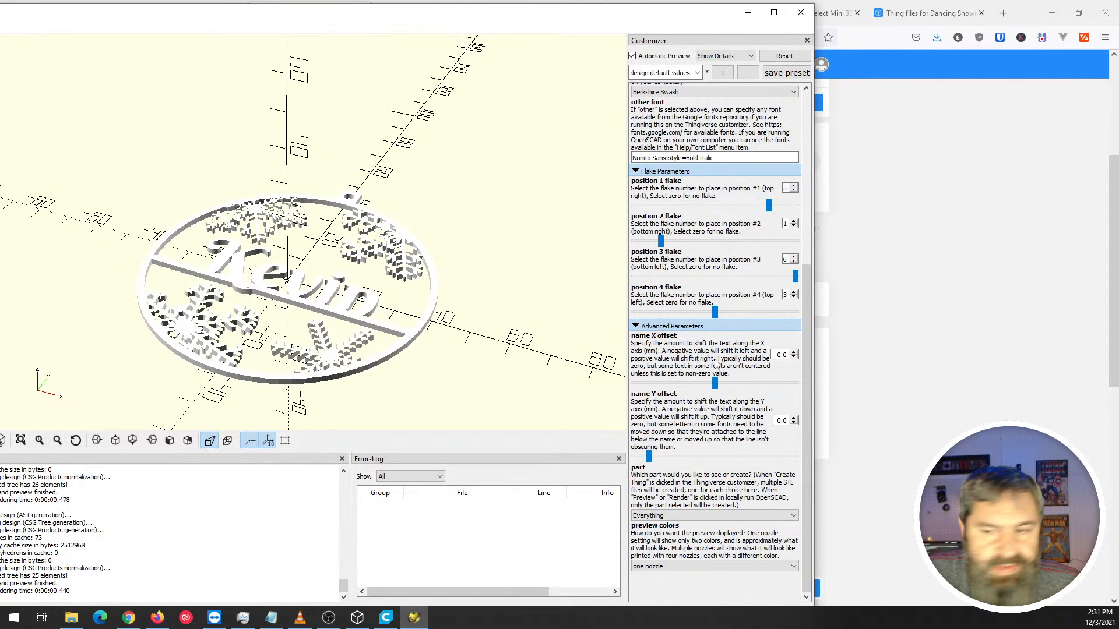
pyautogui.click(697, 516)
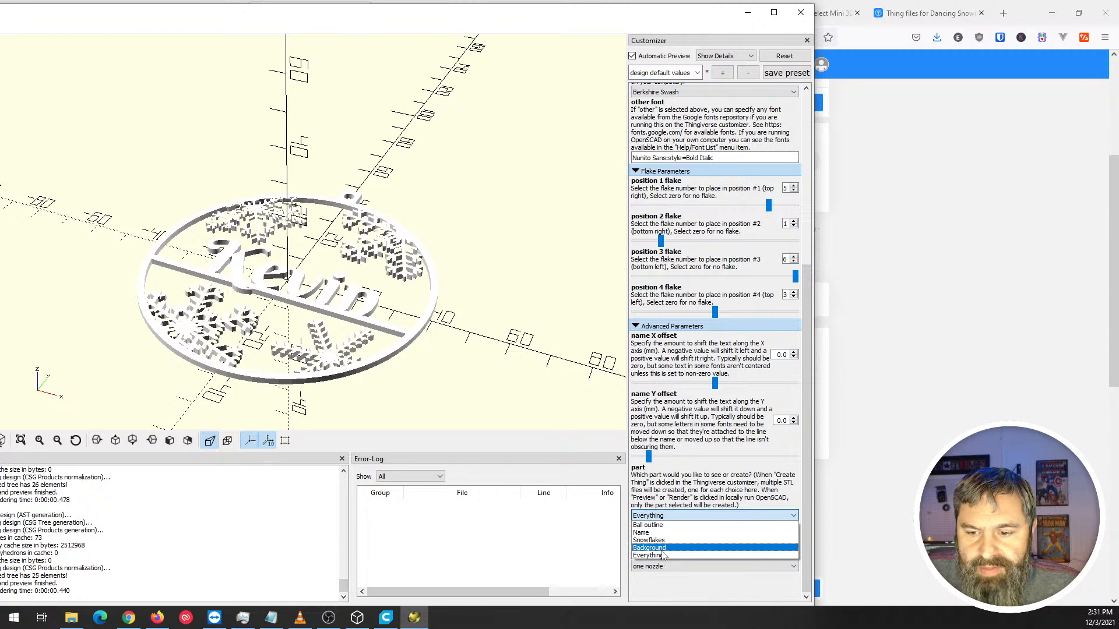
pyautogui.click(713, 428)
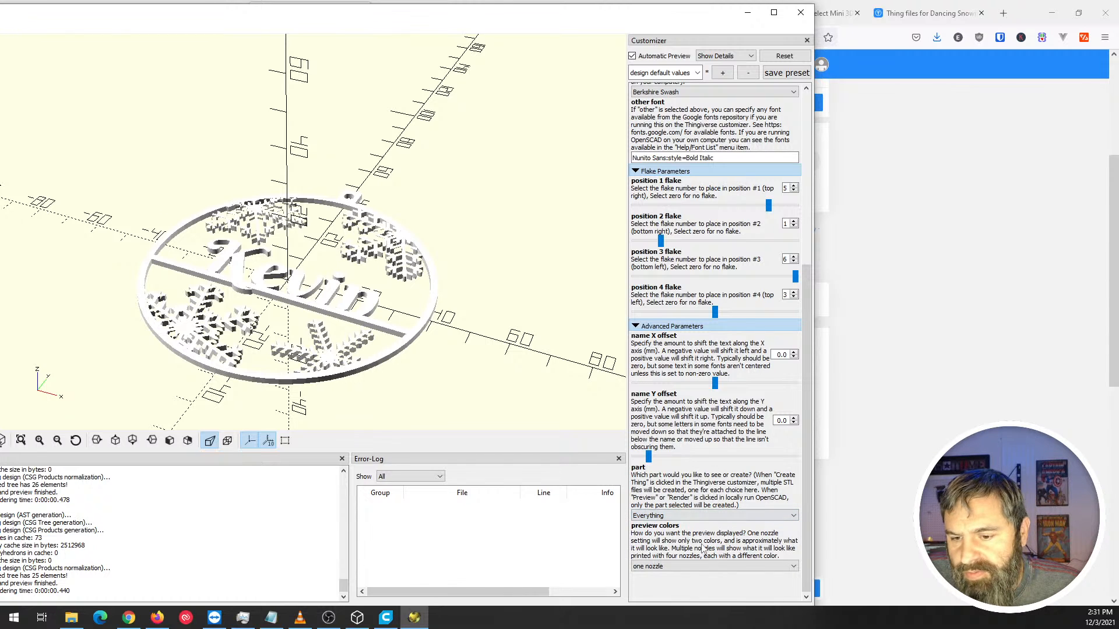
pyautogui.click(705, 568)
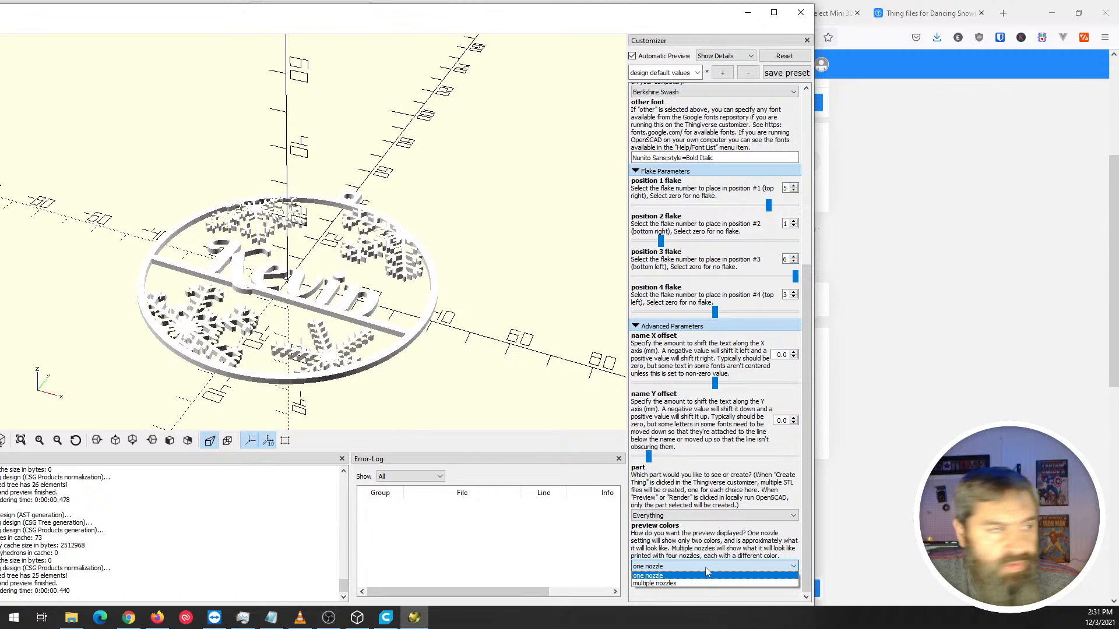
pyautogui.click(706, 569)
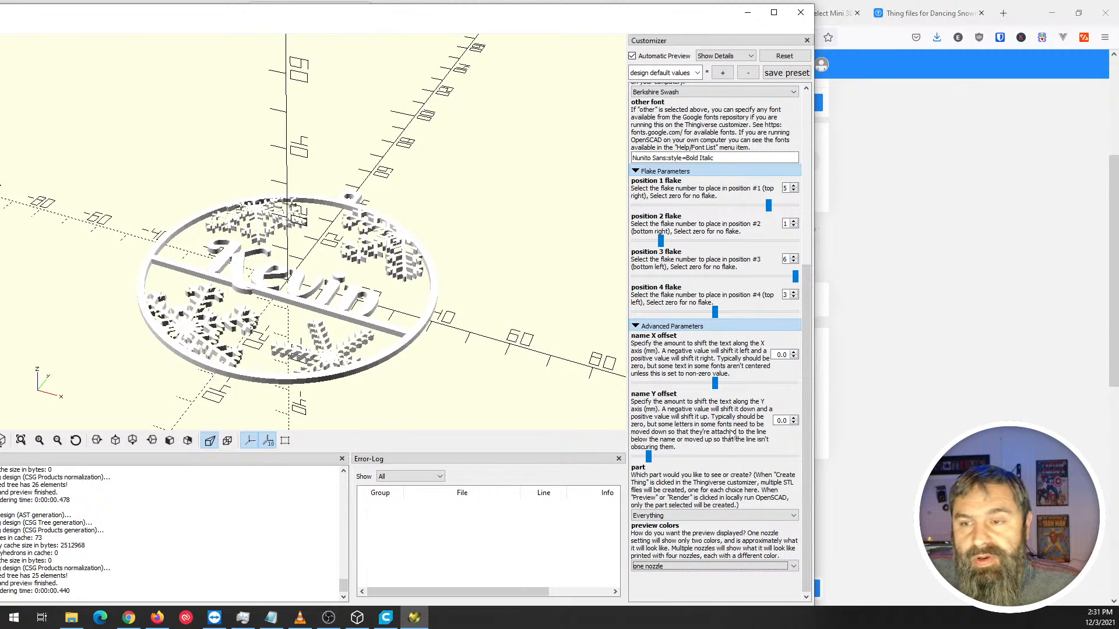
pyautogui.click(774, 12)
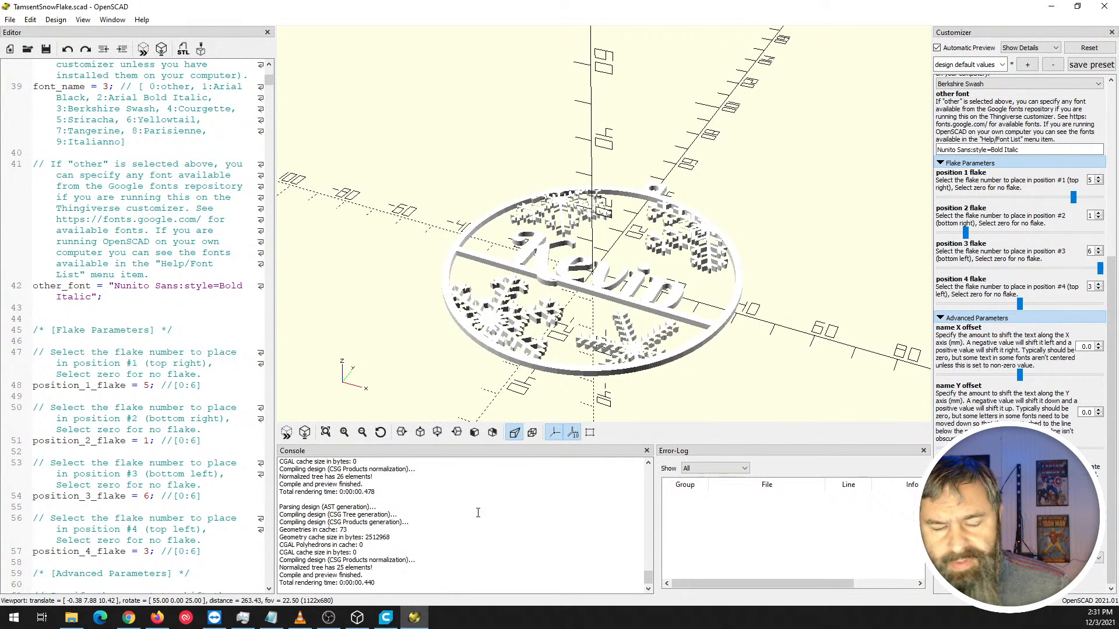
# Switch to Firefox, read the OpenSCAD Customizer guide up to its preview instruction, and return to OpenSCAD to refresh the preview.
pyautogui.click(129, 618)
pyautogui.click(158, 618)
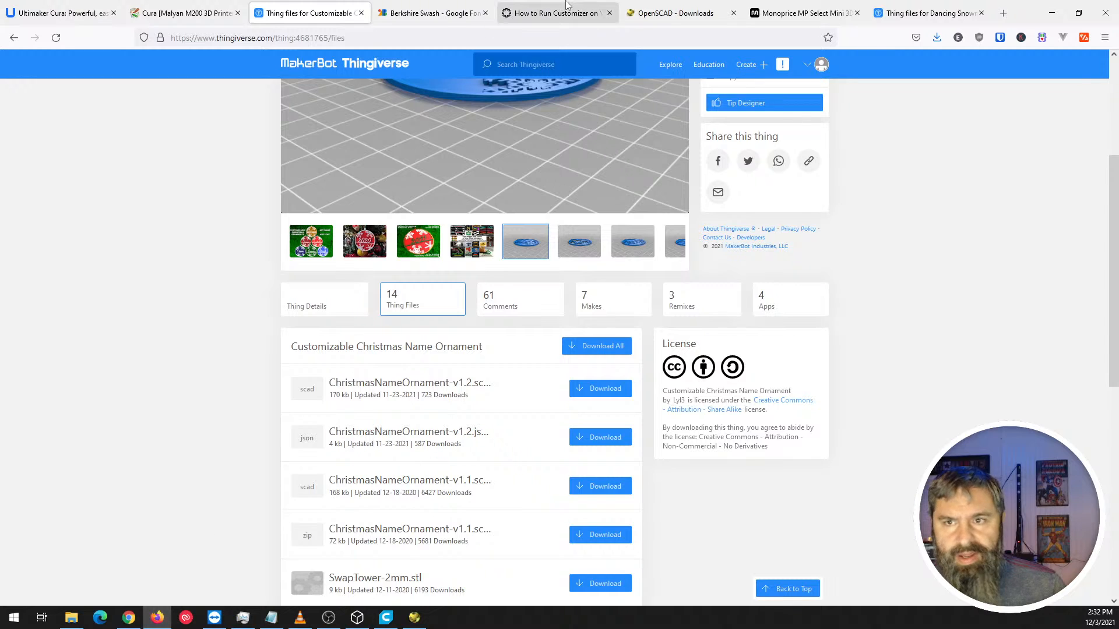
pyautogui.click(658, 21)
pyautogui.click(555, 13)
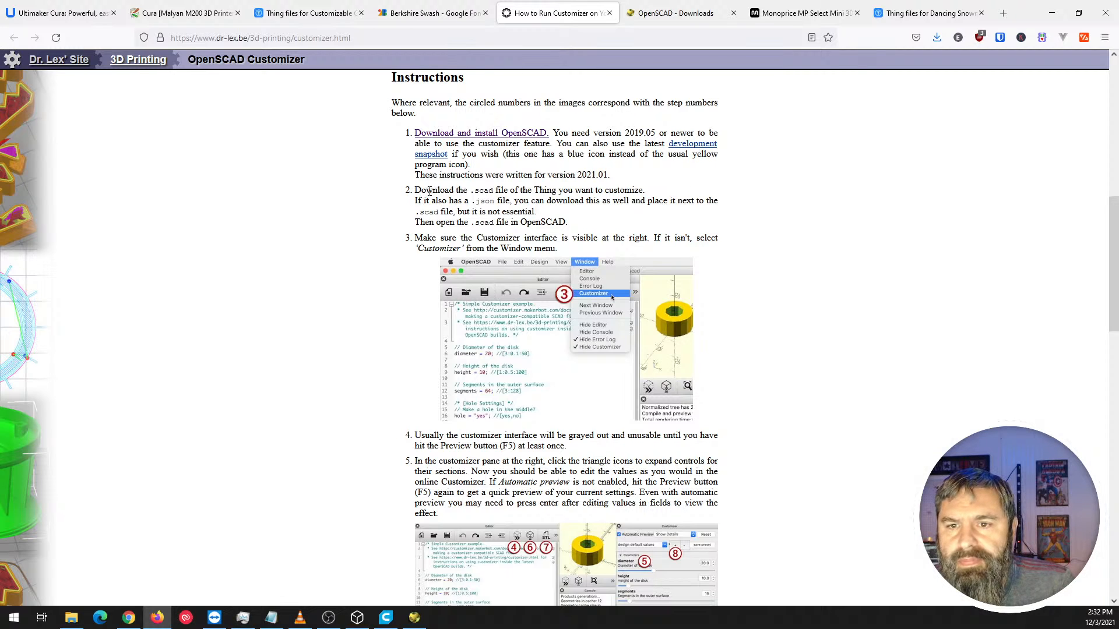
pyautogui.scroll(-1, 432, 200)
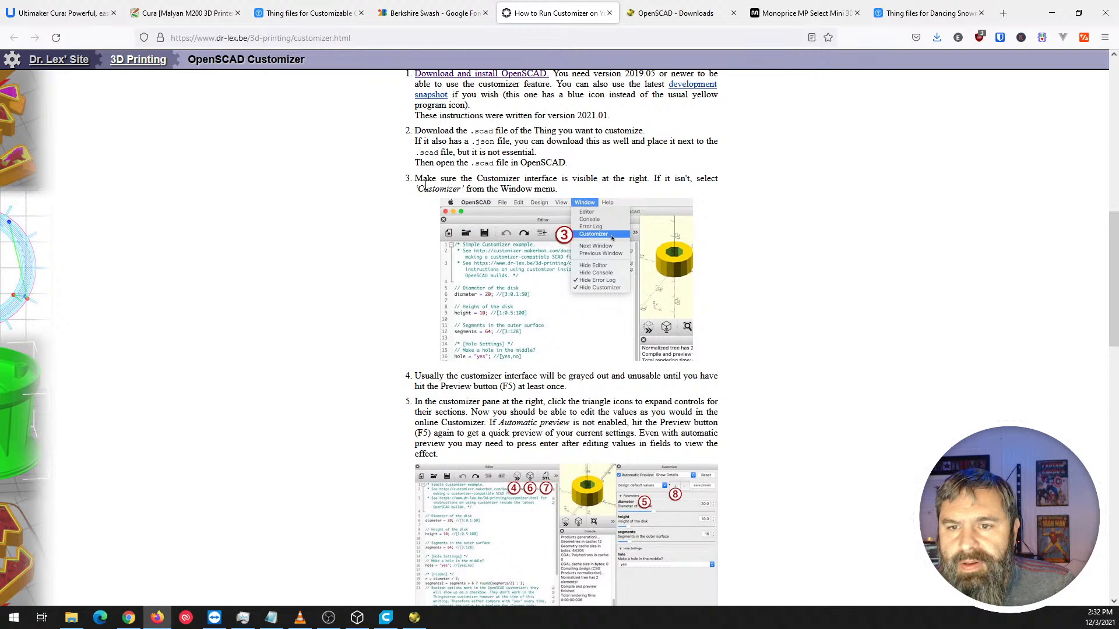
pyautogui.scroll(-2, 432, 200)
pyautogui.scroll(-3, 410, 210)
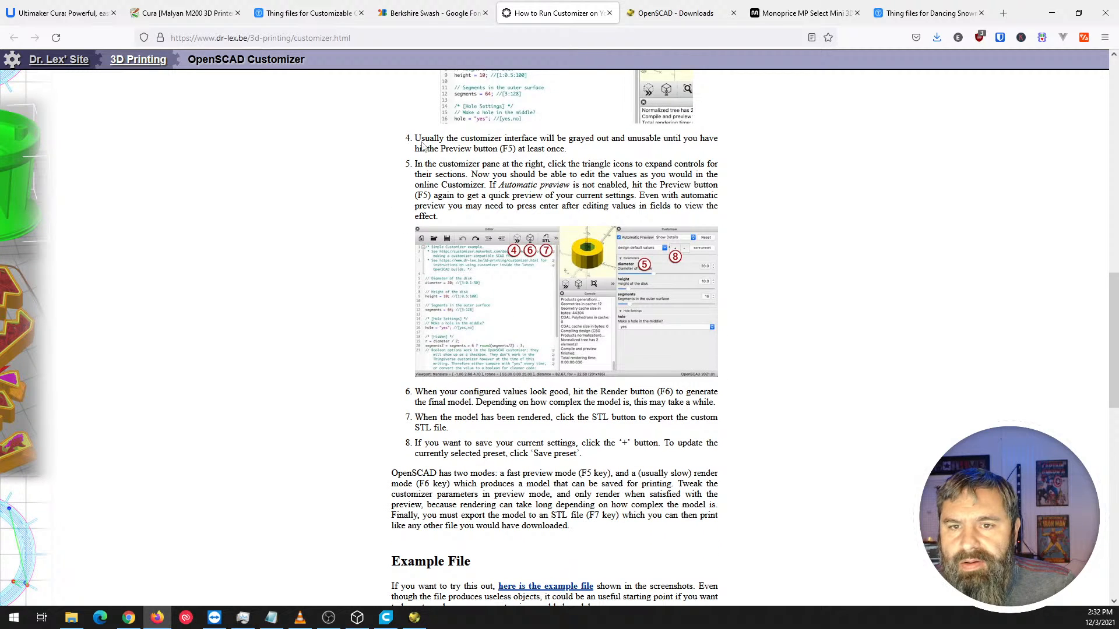
pyautogui.moveTo(512, 138); pyautogui.dragTo(723, 142)
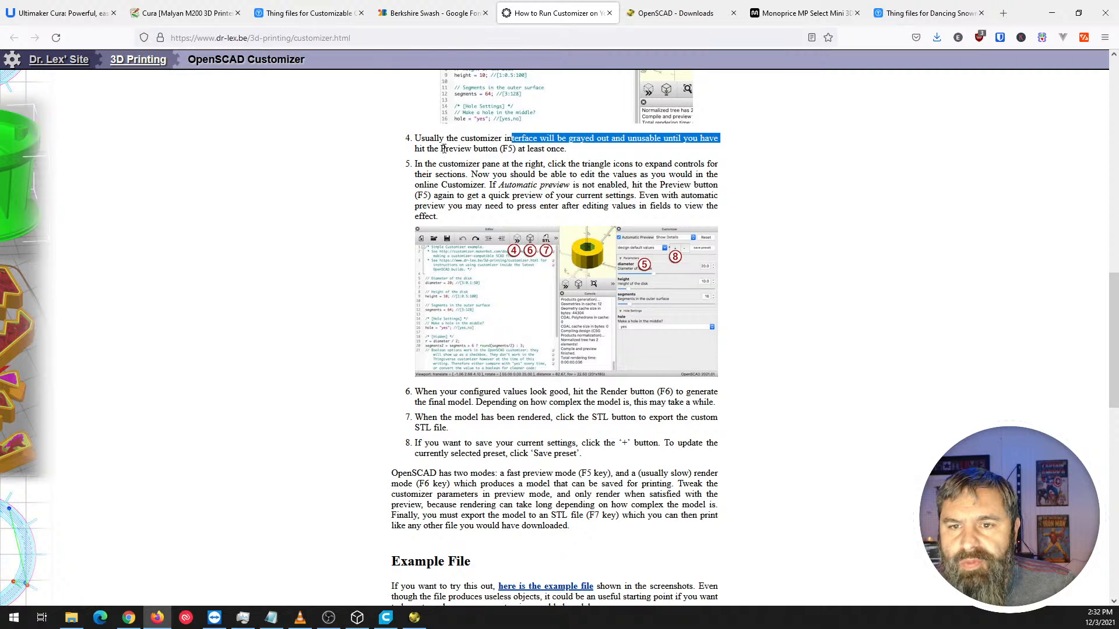
pyautogui.moveTo(441, 149); pyautogui.dragTo(516, 150)
pyautogui.click(537, 152)
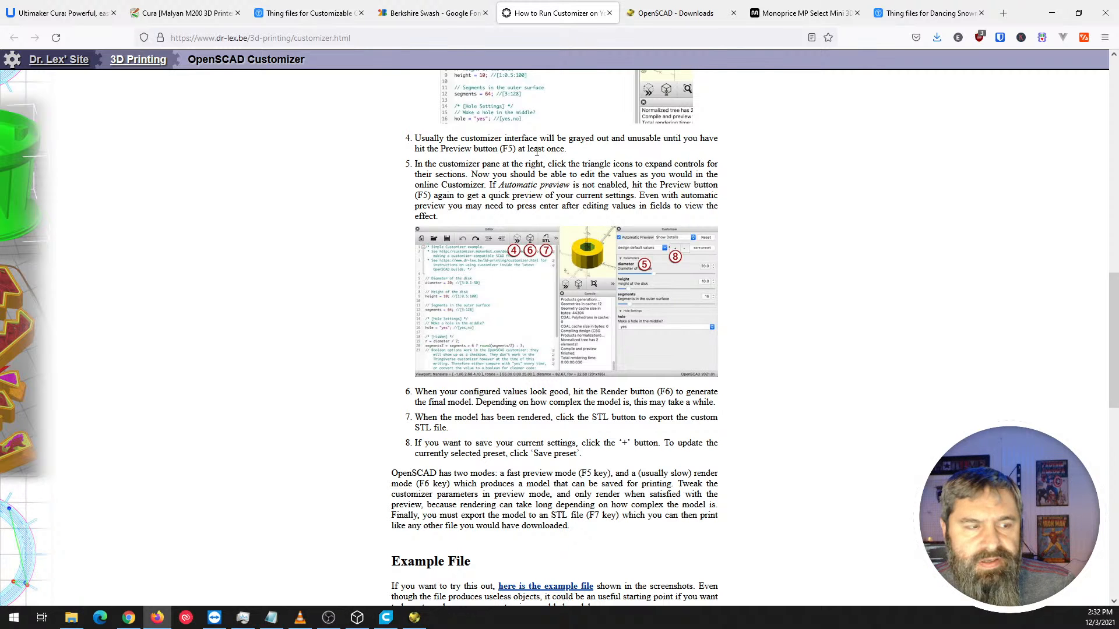
pyautogui.click(414, 617)
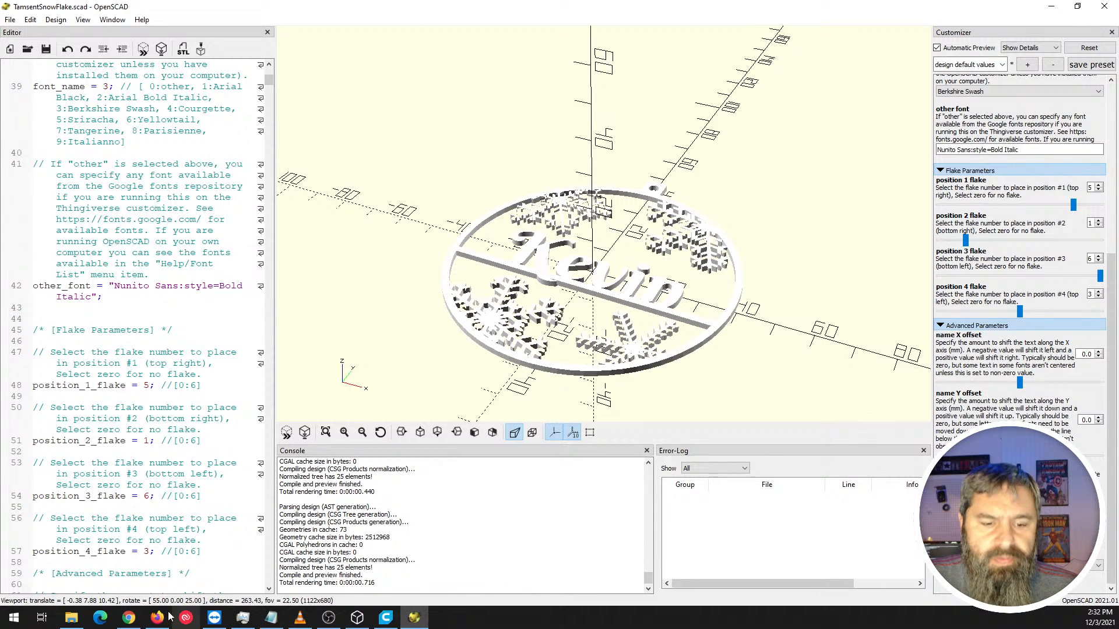
# Consult the guide's instruction on generating the final model in Firefox, and render the customized ornament in OpenSCAD.
pyautogui.click(153, 623)
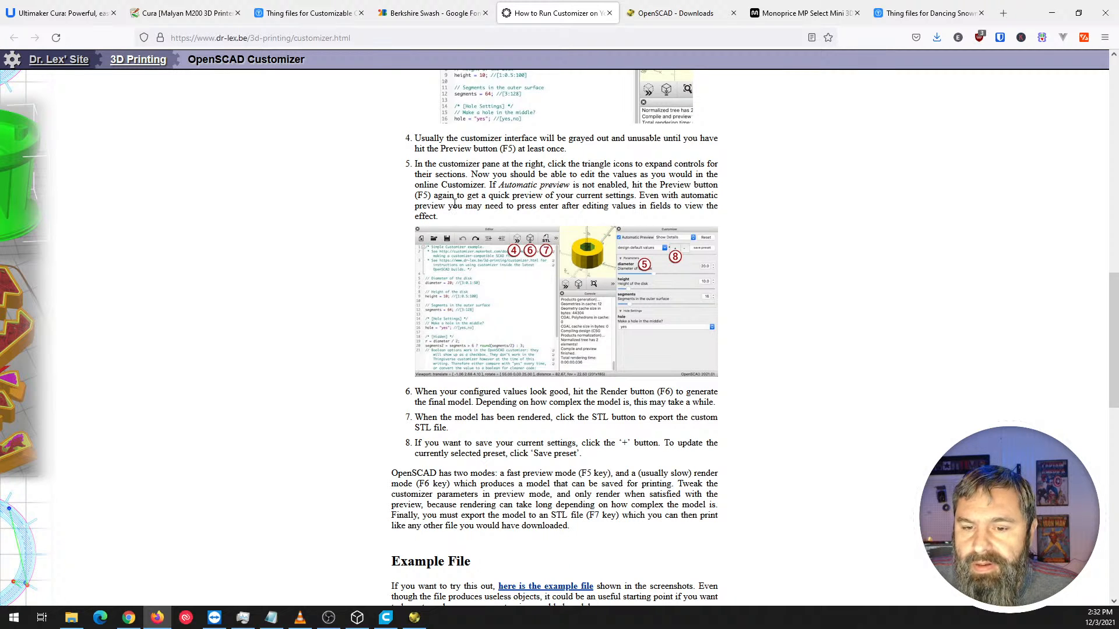
pyautogui.scroll(-2, 455, 203)
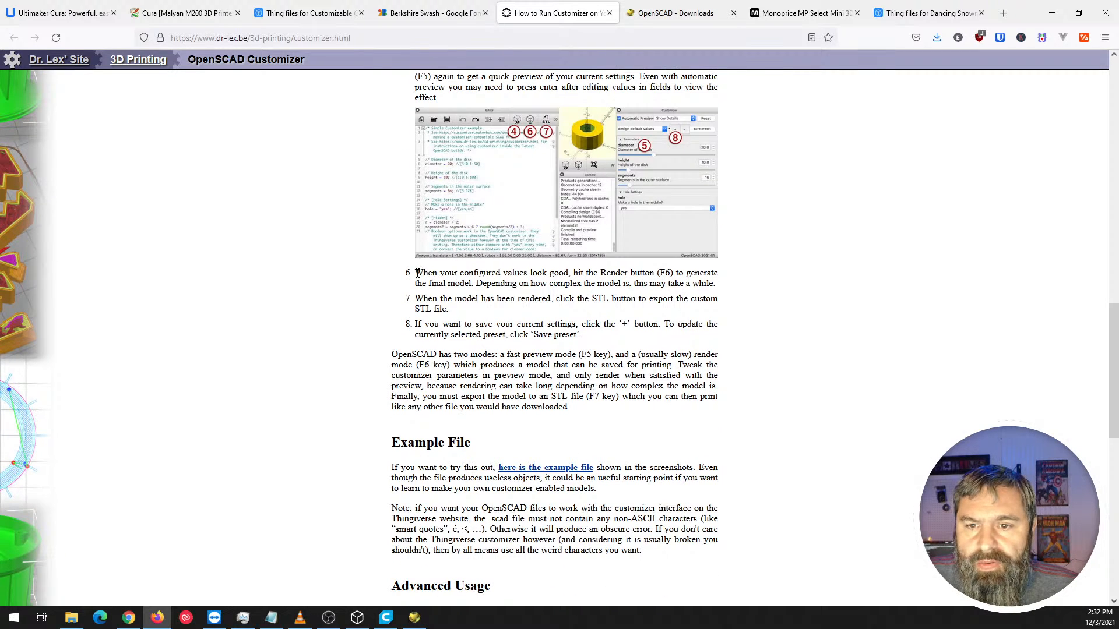
pyautogui.moveTo(417, 273); pyautogui.dragTo(657, 279)
pyautogui.click(570, 297)
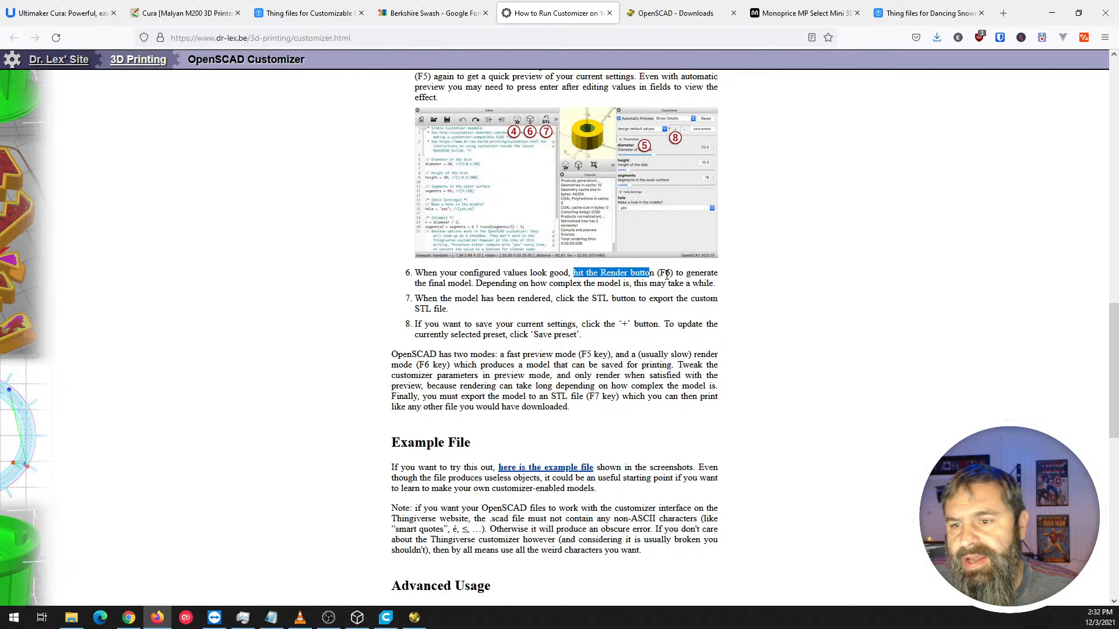
pyautogui.click(667, 275)
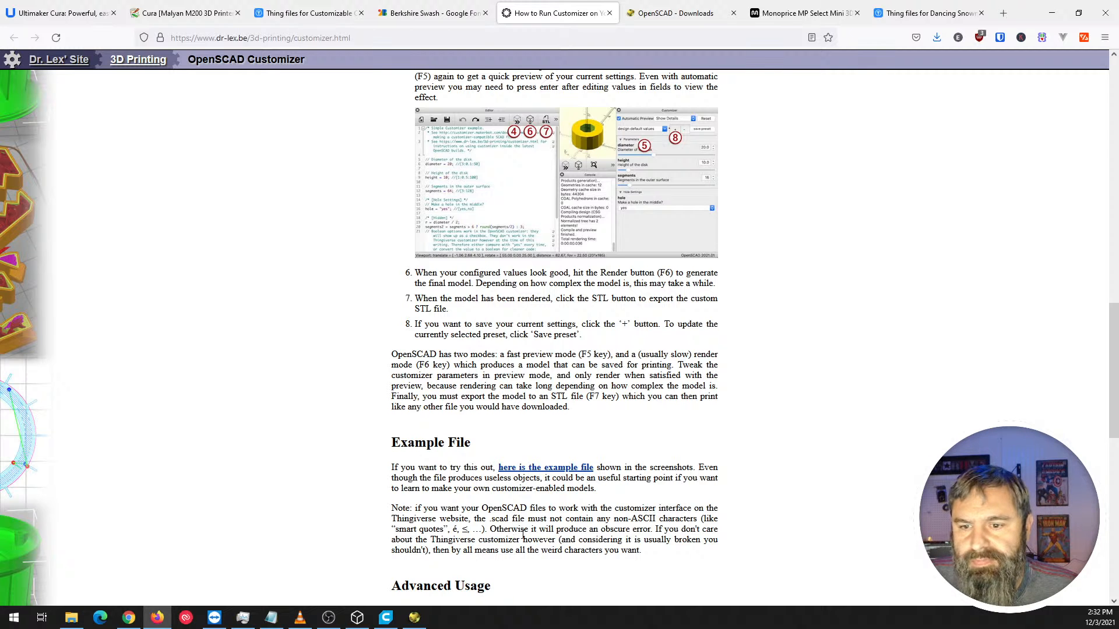
pyautogui.click(415, 618)
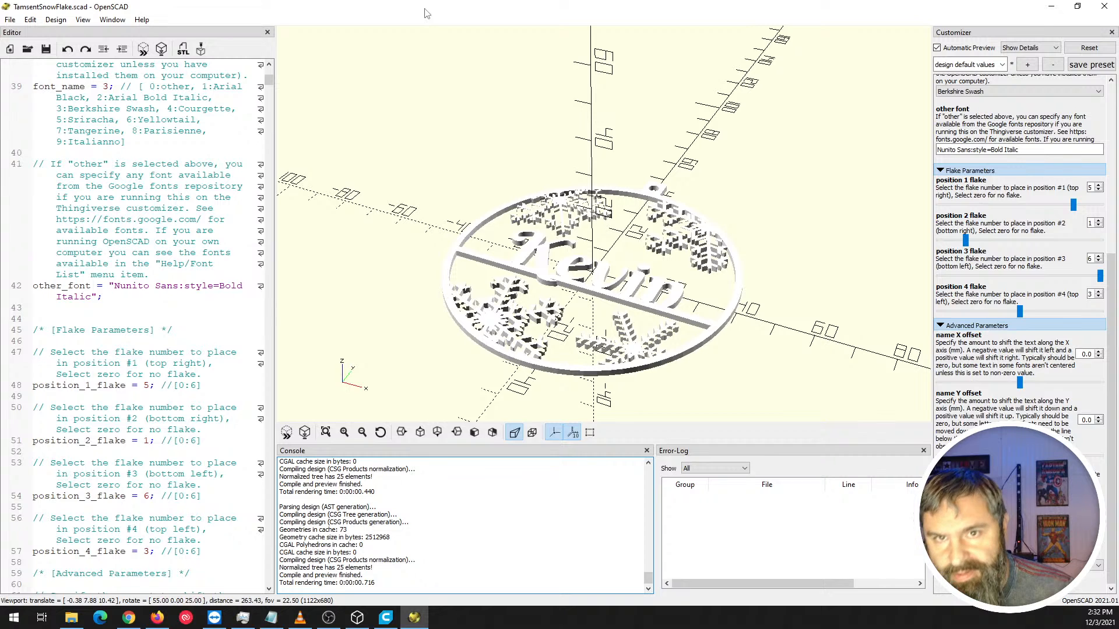
pyautogui.press('F6')
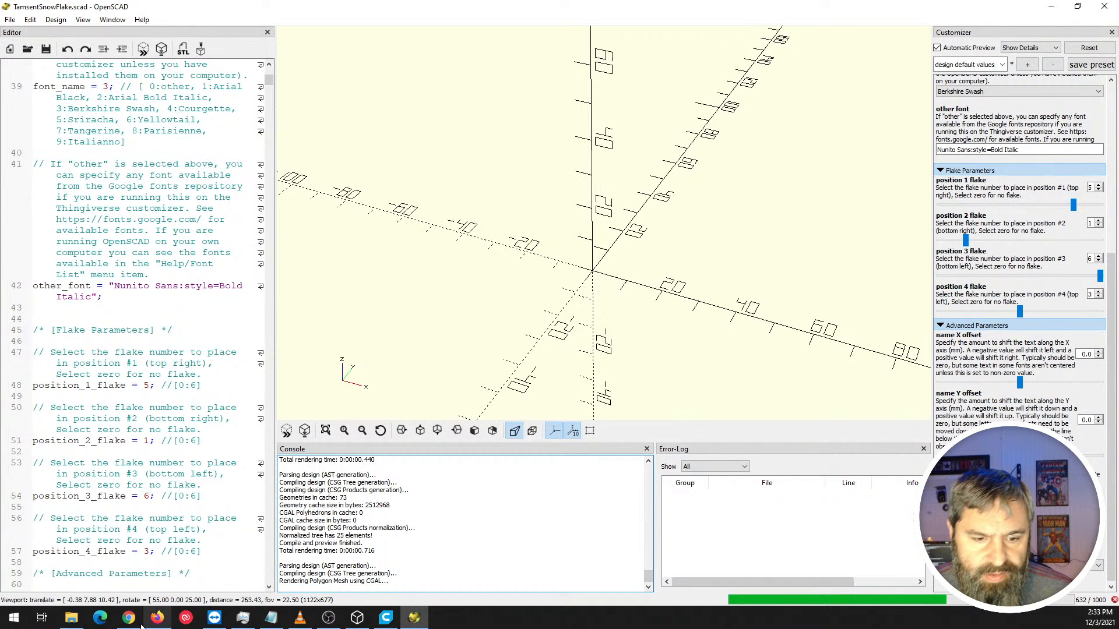
# Read the guide's notes in Firefox on rendering time and exporting the model as STL, and return to OpenSCAD to check the render's progress.
pyautogui.click(157, 617)
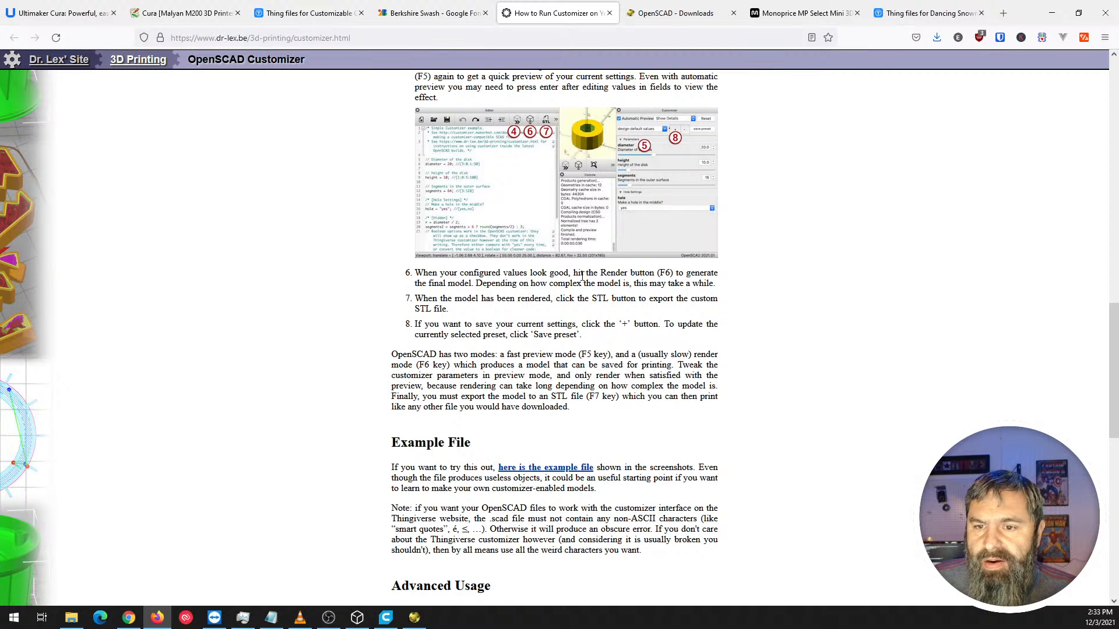
pyautogui.moveTo(597, 272); pyautogui.dragTo(689, 273)
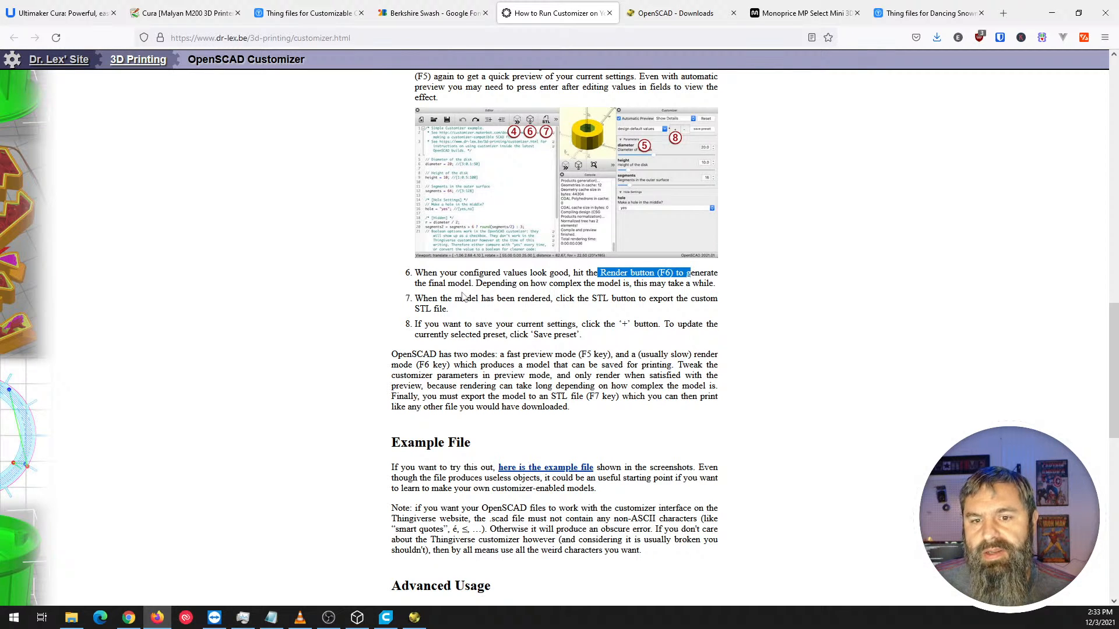
pyautogui.moveTo(430, 283); pyautogui.dragTo(700, 284)
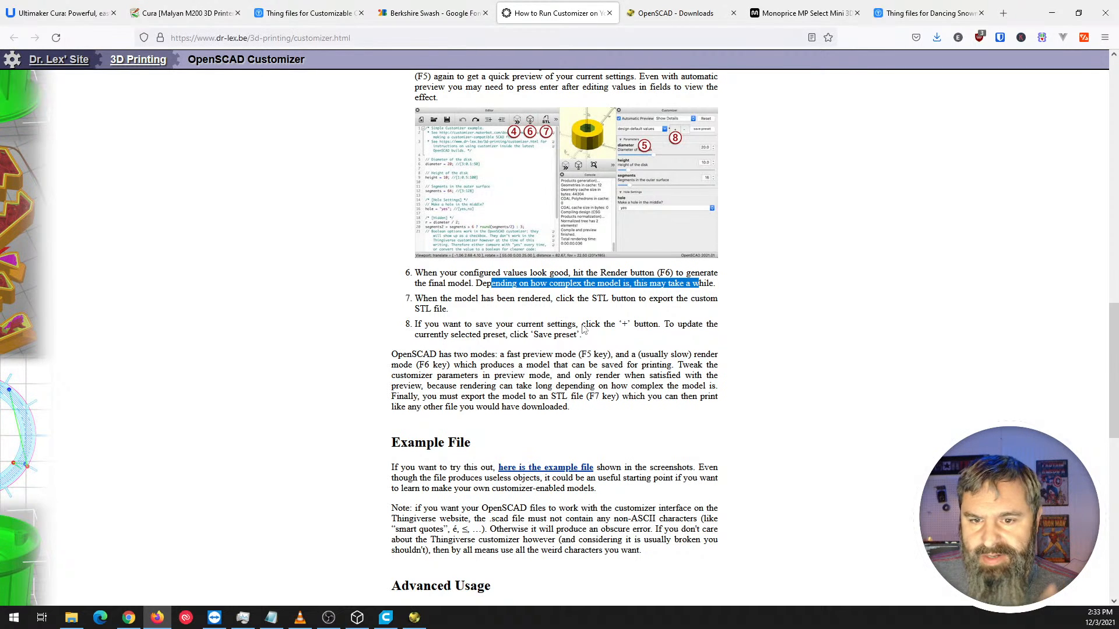
pyautogui.click(426, 300)
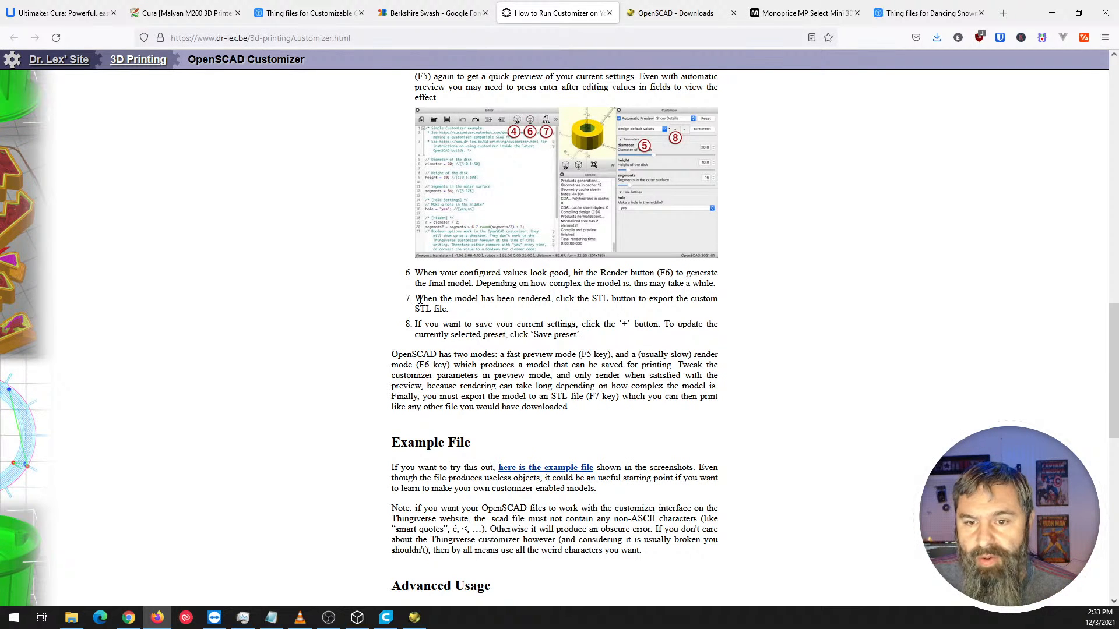
pyautogui.moveTo(417, 299); pyautogui.dragTo(717, 299)
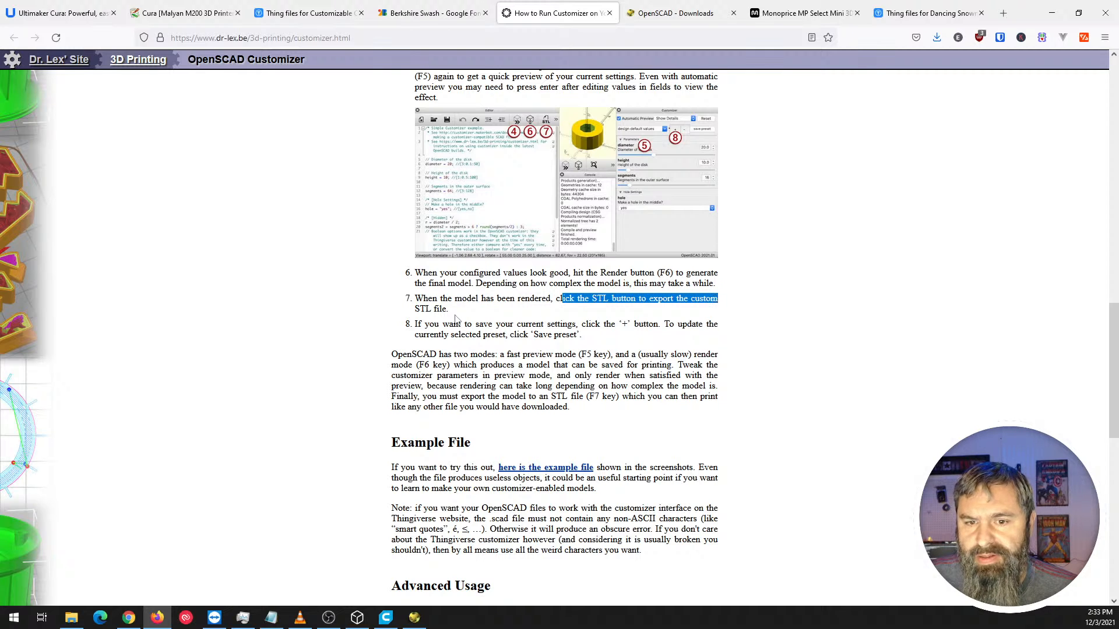
pyautogui.click(456, 319)
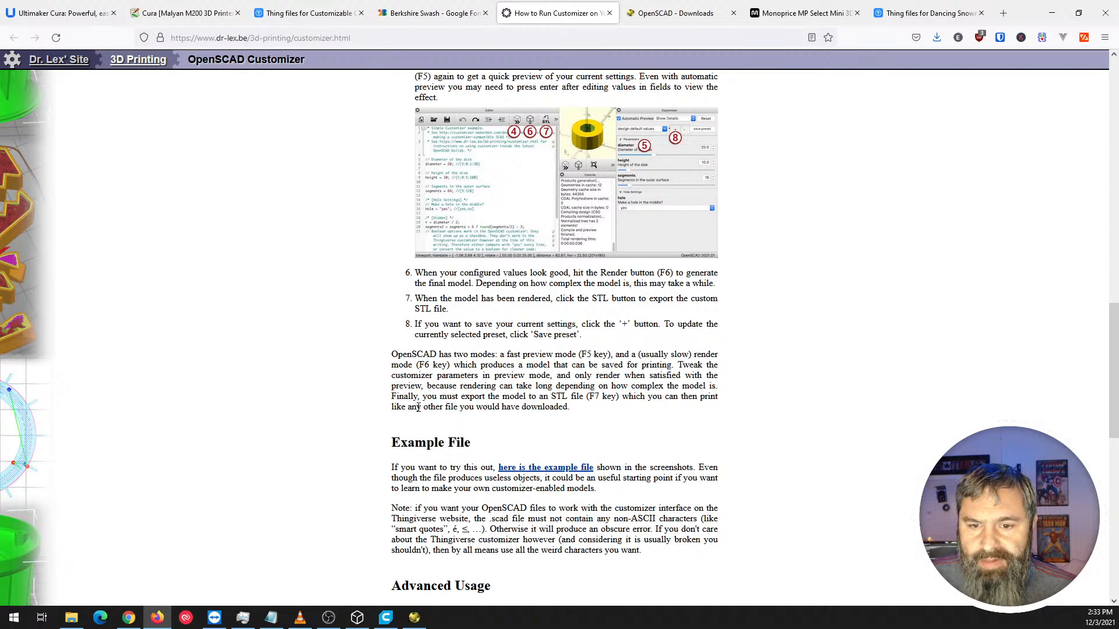
pyautogui.moveTo(428, 397); pyautogui.dragTo(669, 396)
pyautogui.click(669, 396)
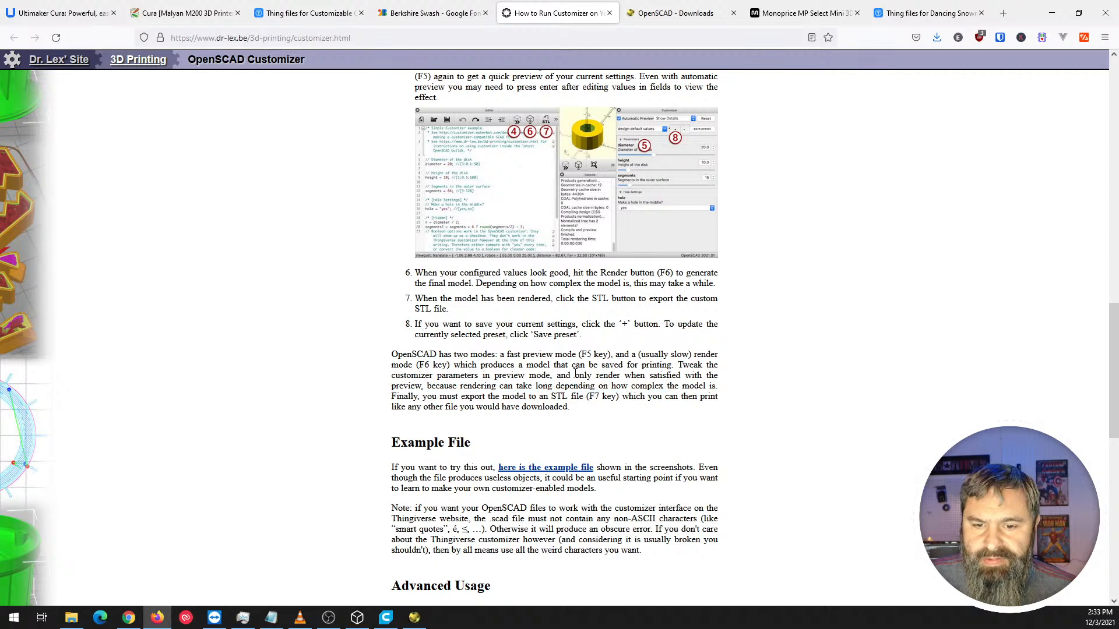
pyautogui.click(415, 617)
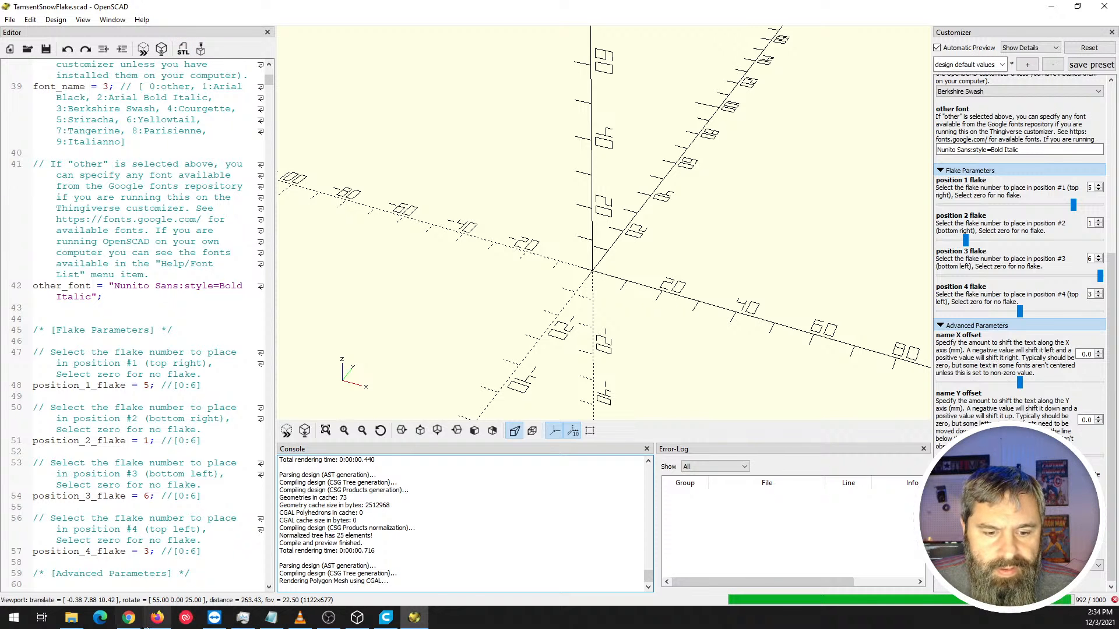
# Check the Customizer guide's STL export instruction in Firefox, and return to OpenSCAD for the finished render.
pyautogui.click(156, 619)
pyautogui.scroll(3, 671, 303)
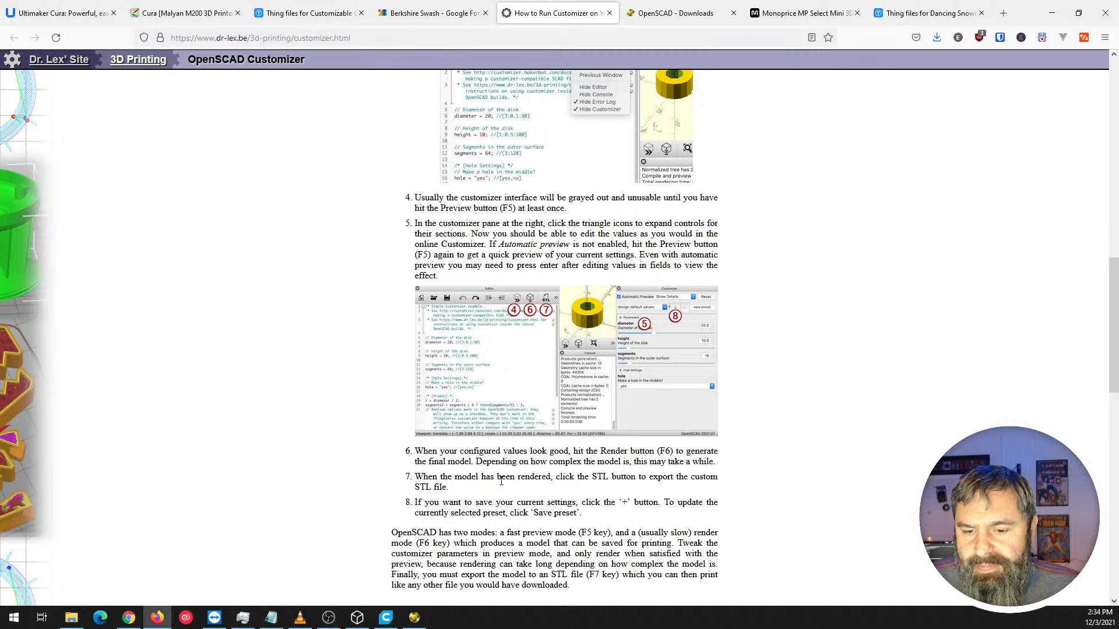
pyautogui.click(415, 618)
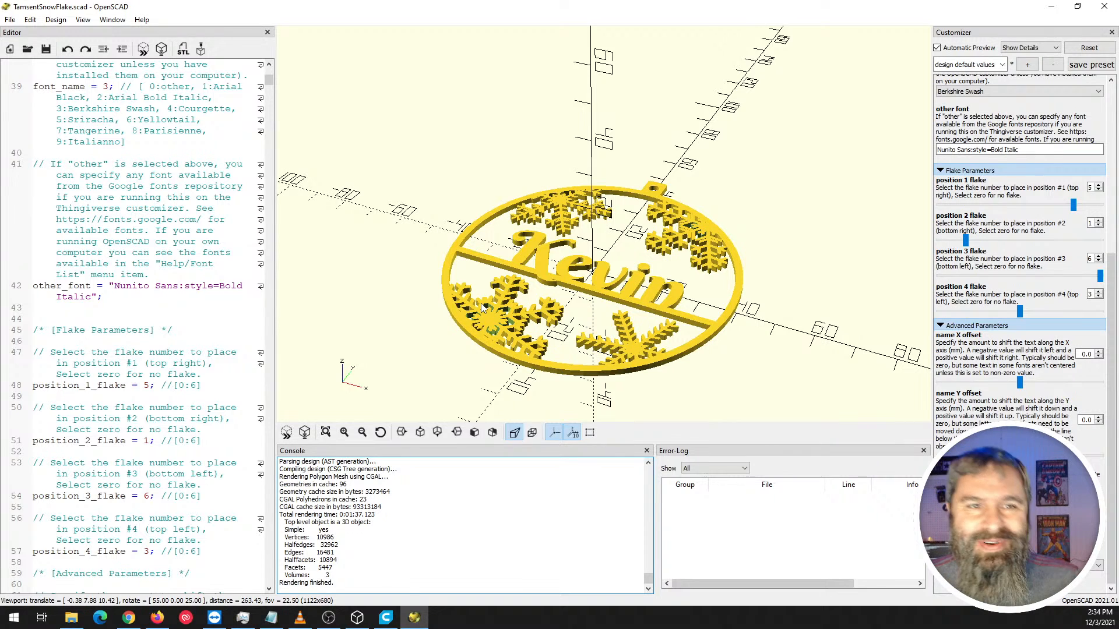
# Export the rendered ornament as STL to the 3dPrint folder, replacing Tamsent in the file name with the ornament's first name before SnowFlake.stl.
pyautogui.click(184, 48)
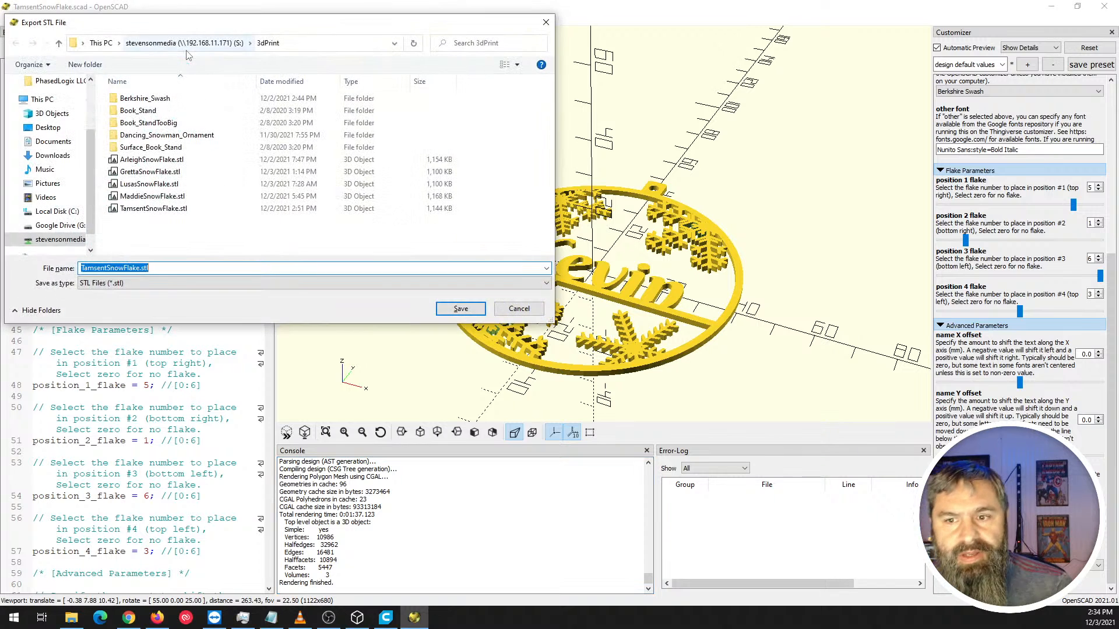
pyautogui.click(177, 283)
pyautogui.click(175, 294)
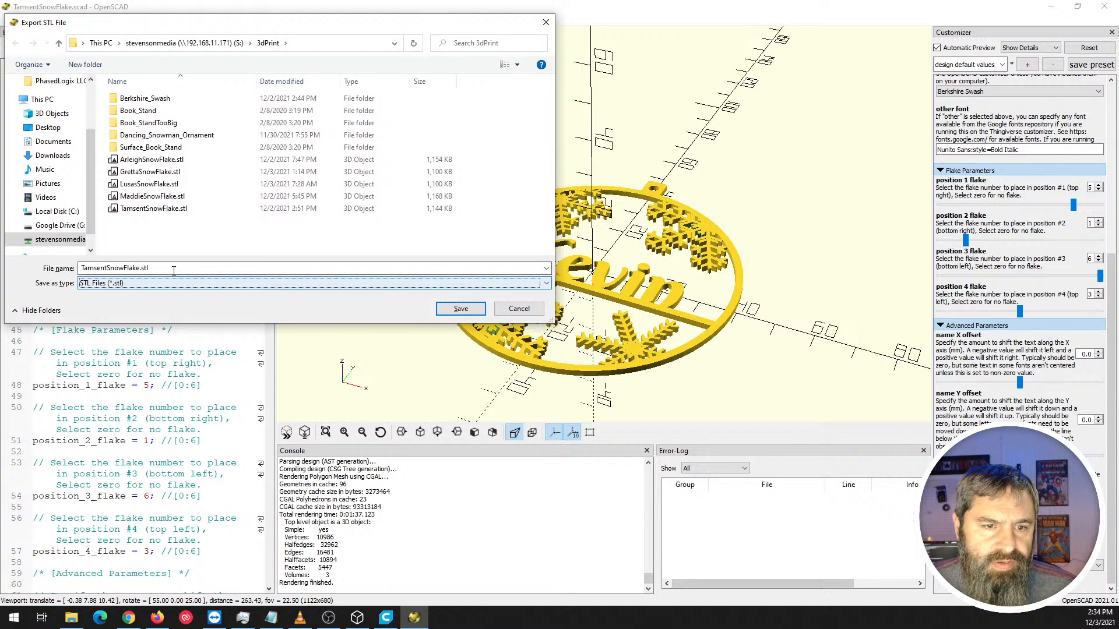
pyautogui.click(108, 268)
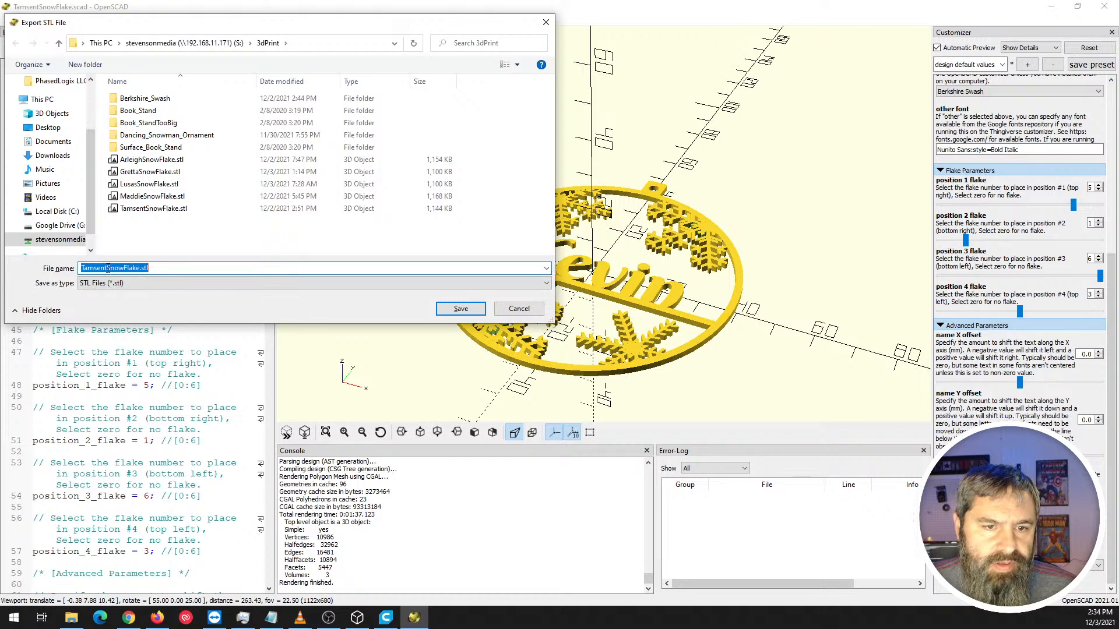
pyautogui.click(108, 268)
pyautogui.press('BackSpace')
pyautogui.press('BackSpace')
pyautogui.press('BackSpace')
pyautogui.press('BackSpace')
pyautogui.press('BackSpace')
pyautogui.press('BackSpace')
pyautogui.press('BackSpace')
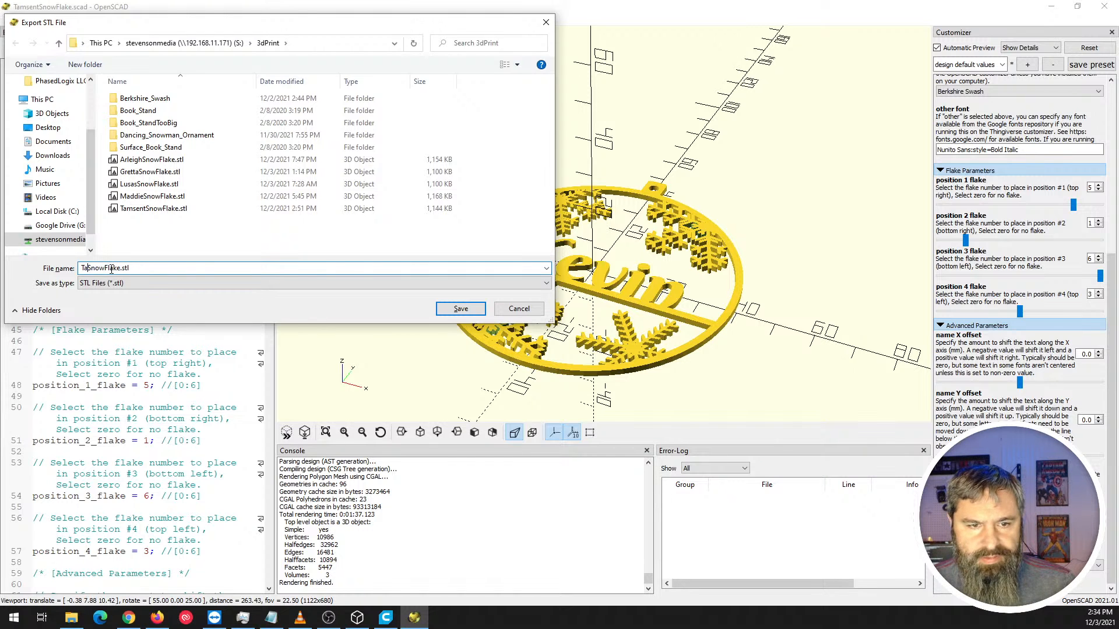
pyautogui.write('Kevin')
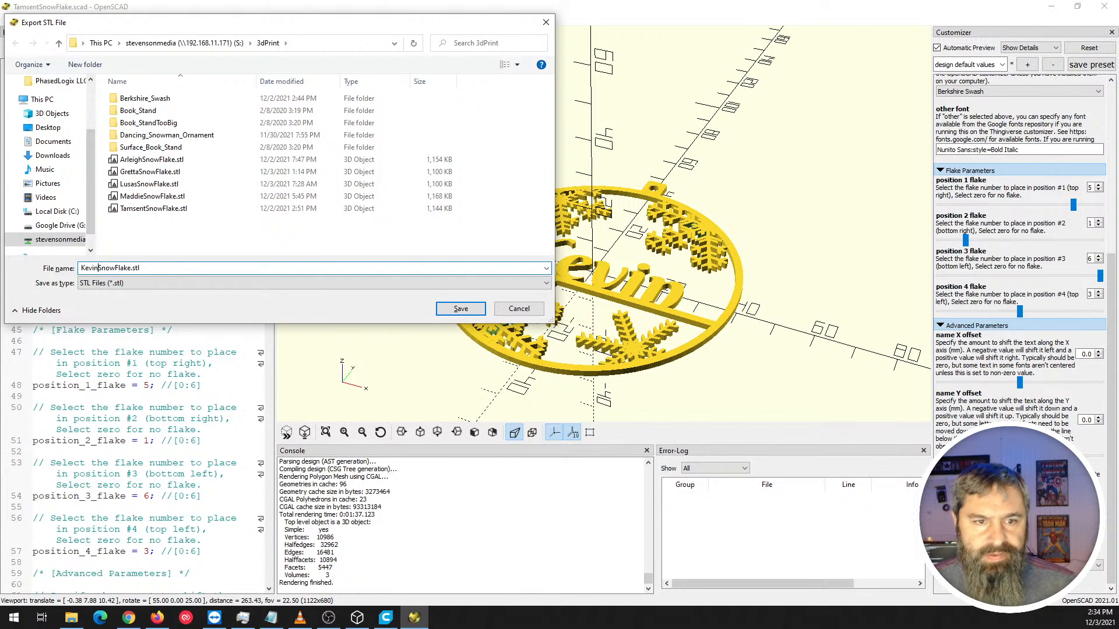
pyautogui.click(461, 308)
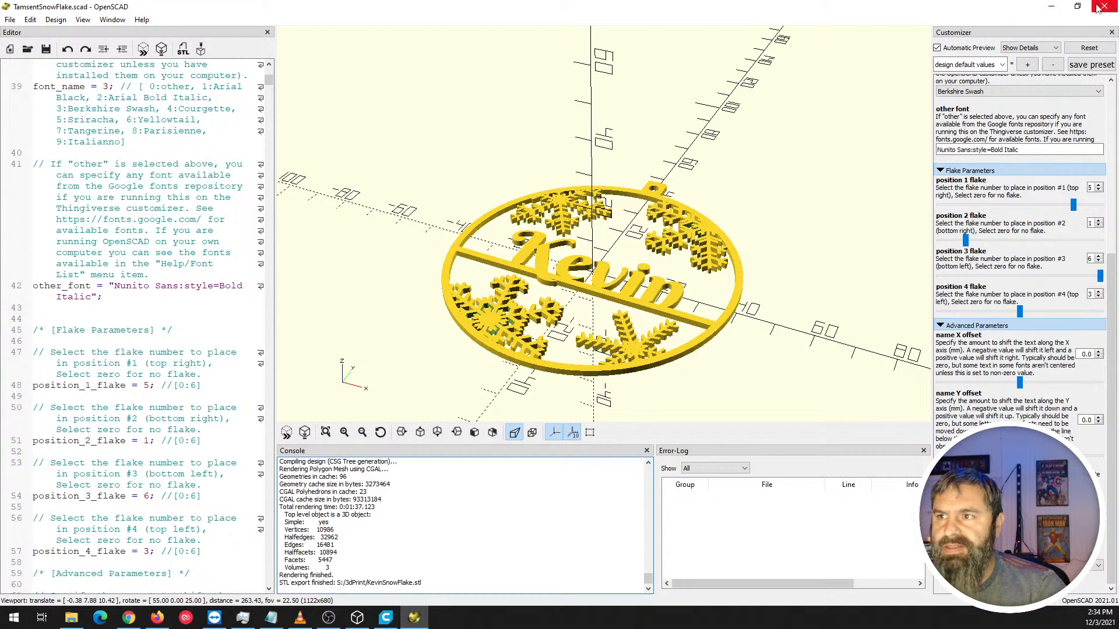
# Minimize OpenSCAD, switch to Ultimaker Cura, and load the newly exported name snowflake STL from the 3dPrint folder.
pyautogui.click(1050, 6)
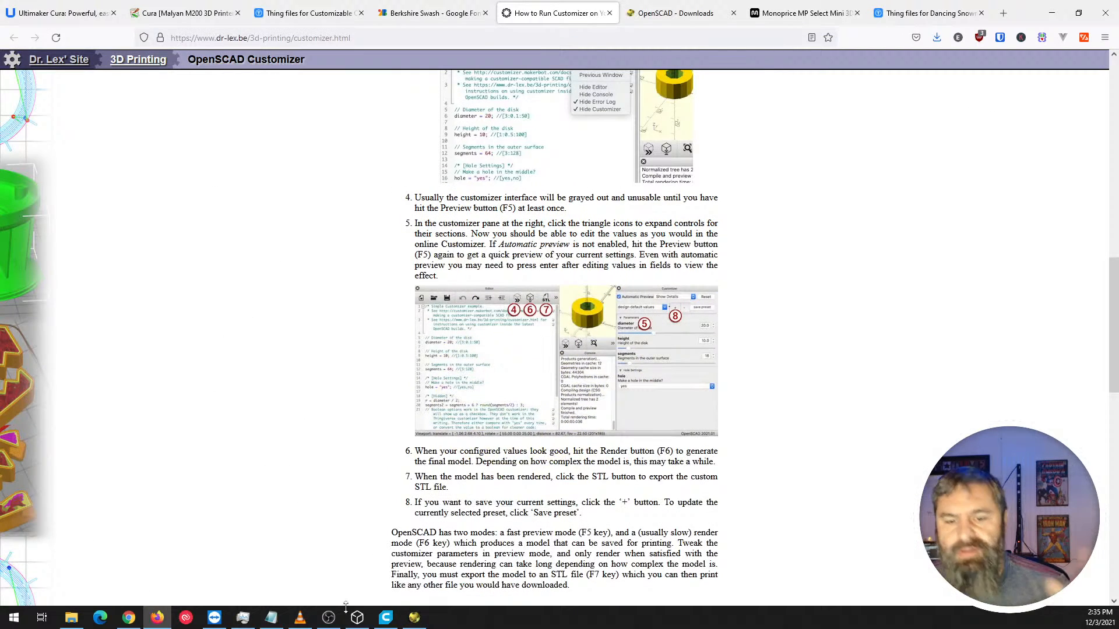
pyautogui.click(386, 617)
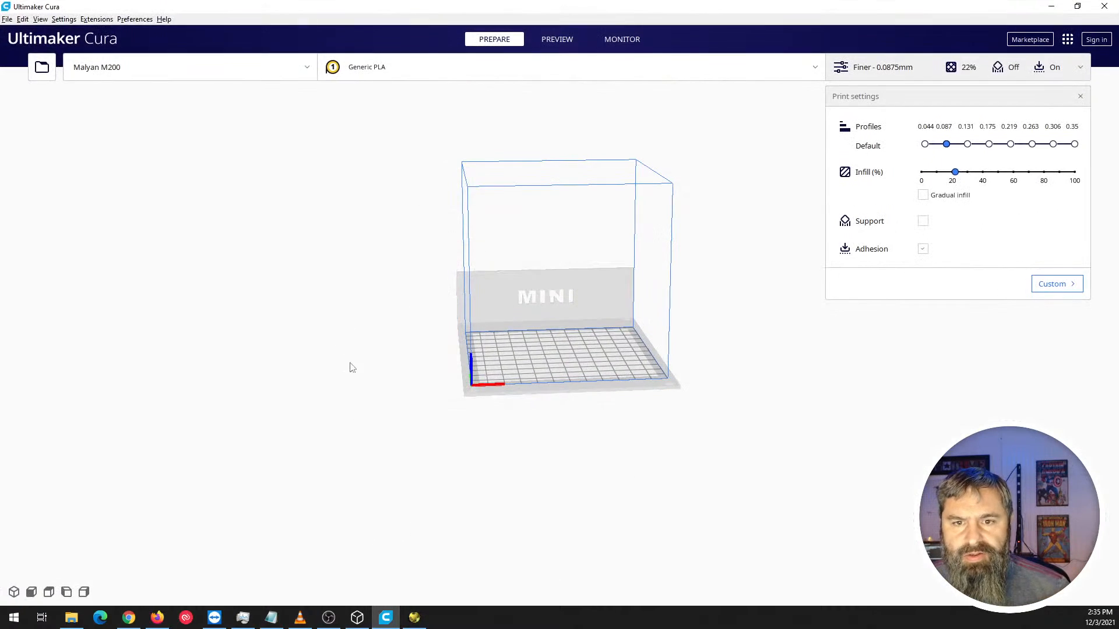
pyautogui.click(43, 68)
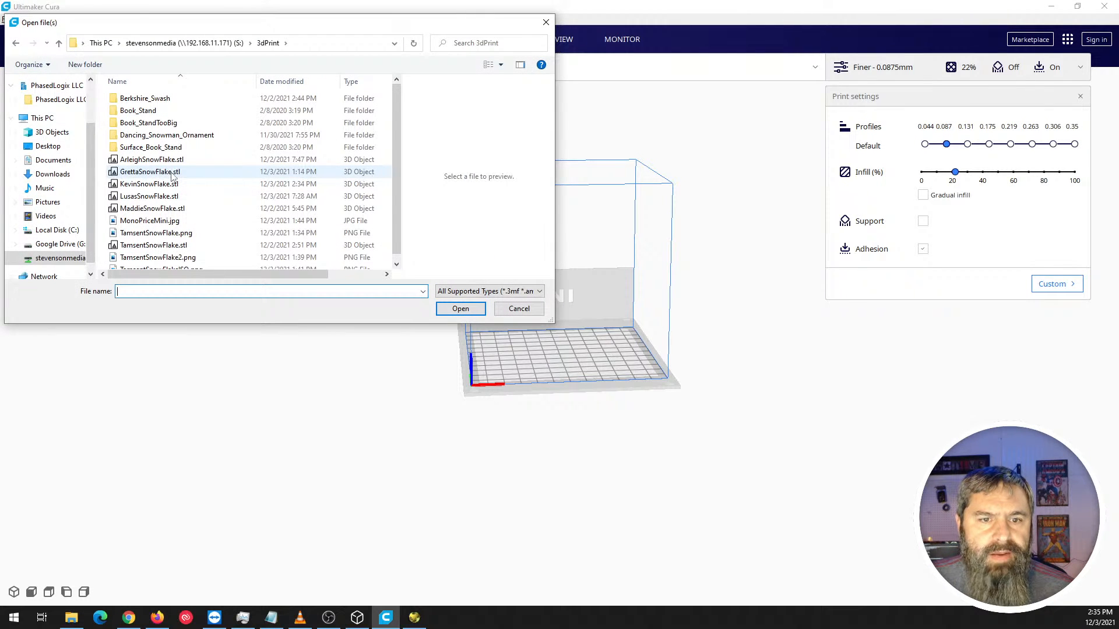
pyautogui.scroll(-1, 173, 176)
pyautogui.click(149, 176)
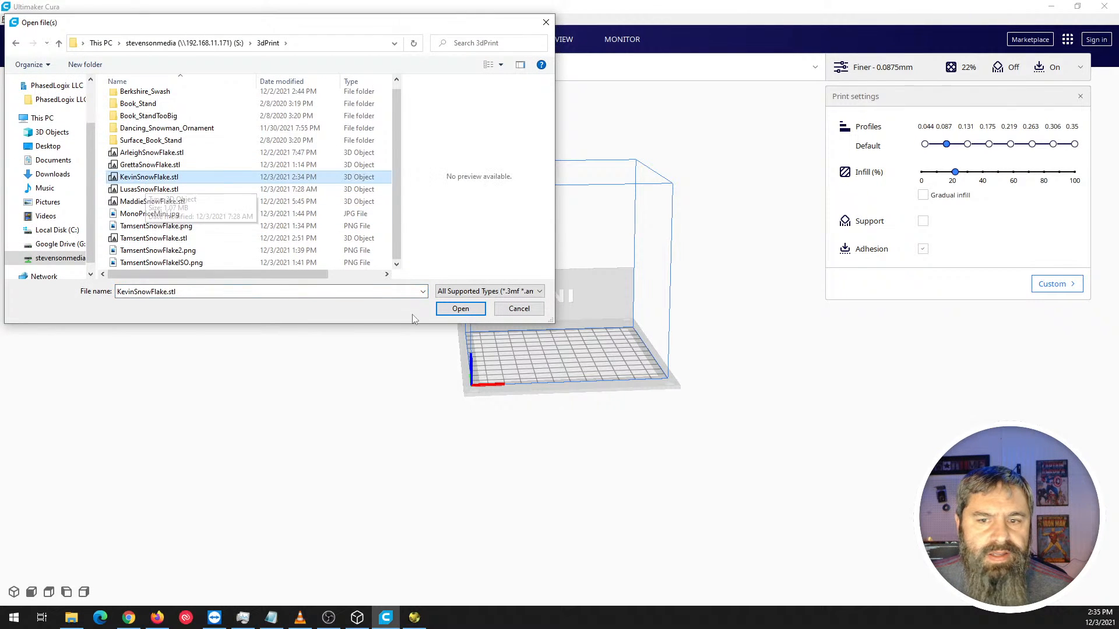
pyautogui.click(460, 309)
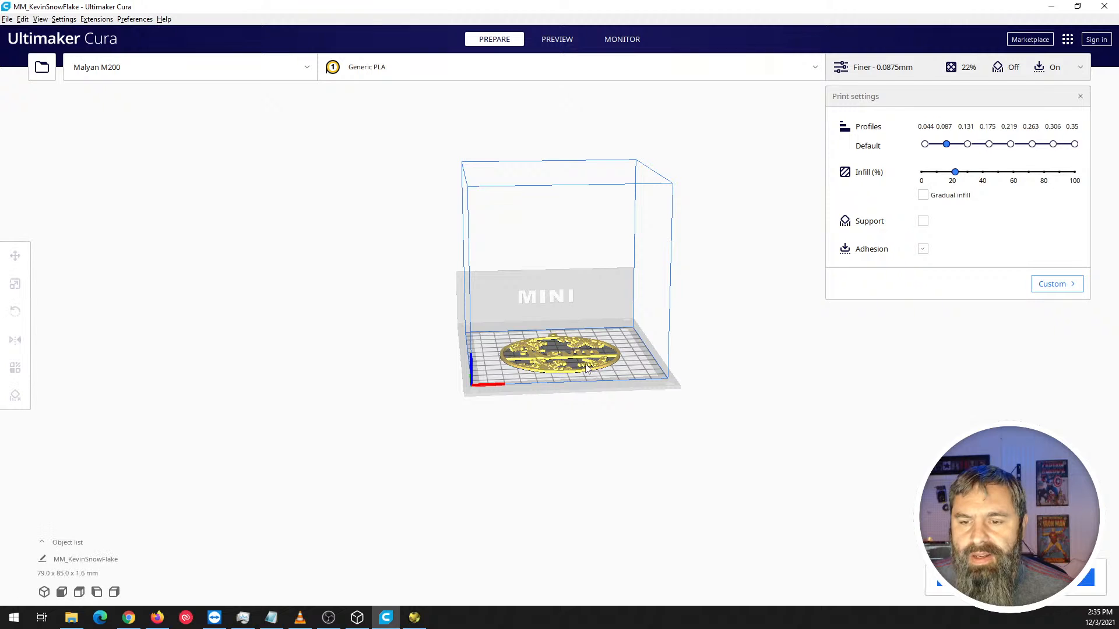
# Inspect the ornament on the build plate from above, and turn the Adhesion setting off and back on.
pyautogui.moveTo(583, 358); pyautogui.dragTo(537, 428, button='right')
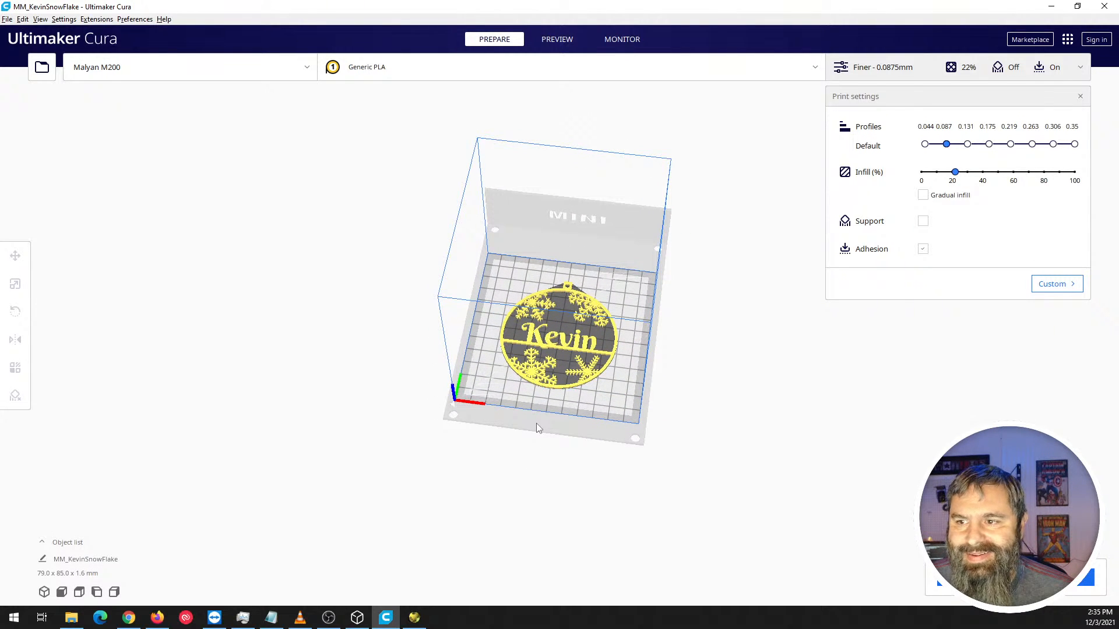
pyautogui.scroll(5, 568, 336)
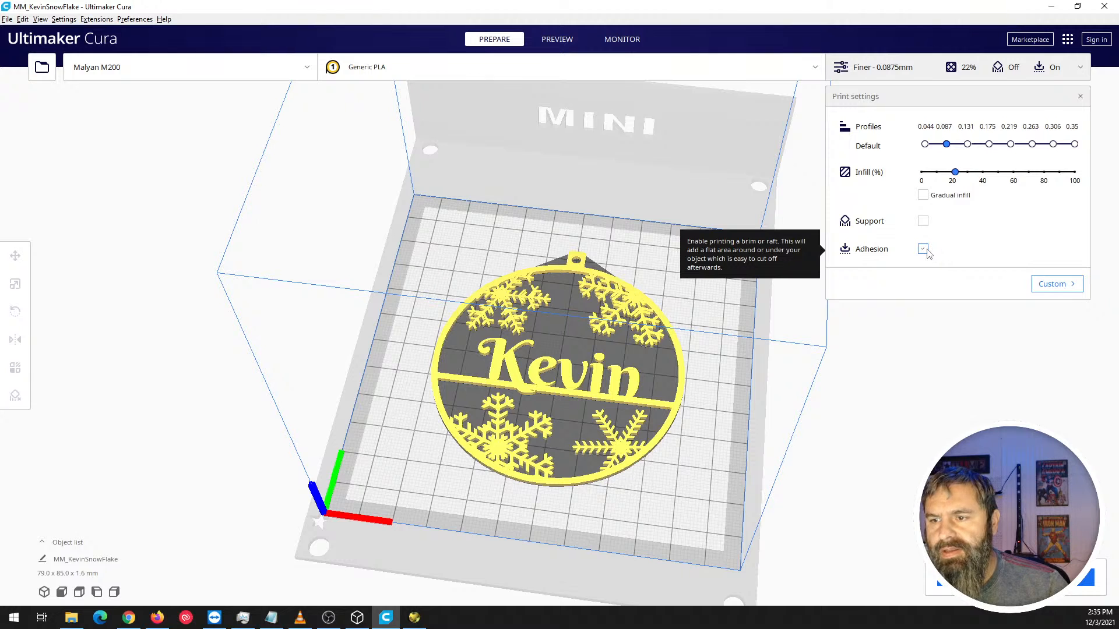
pyautogui.click(923, 250)
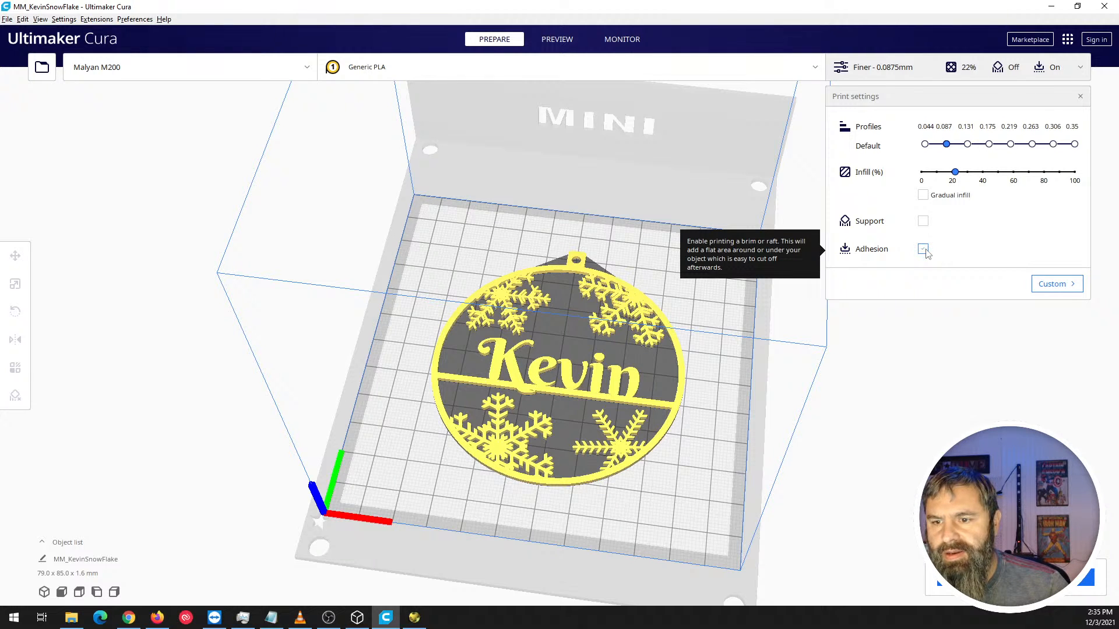
pyautogui.click(923, 250)
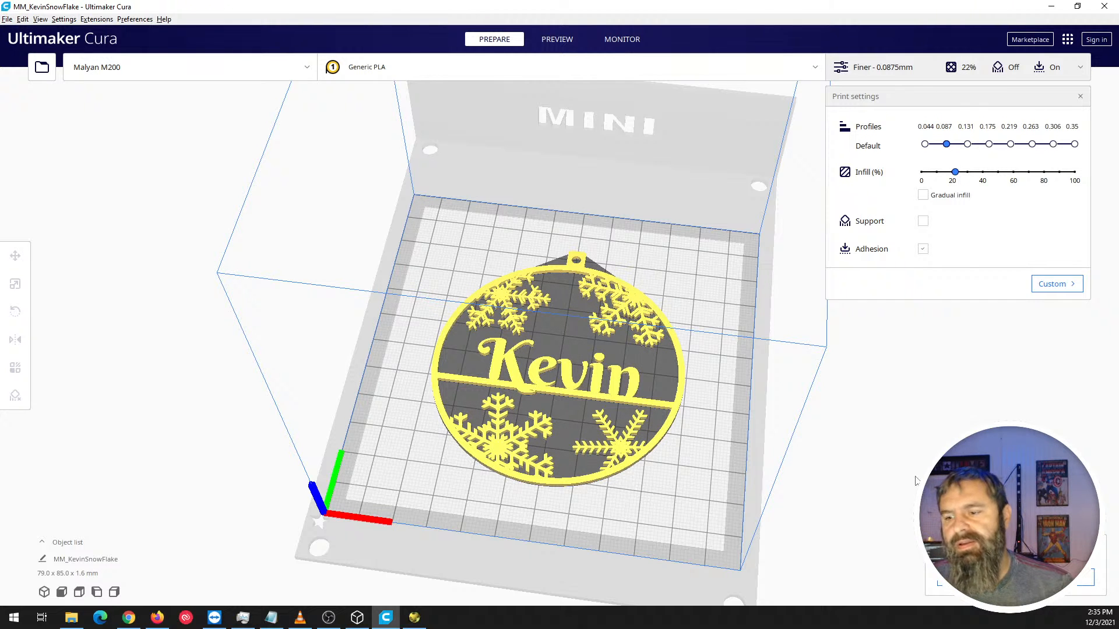
# Reduce the Cura window to reach the slicing results, preview the sliced layers, and run the nozzle path simulation through the top layer.
pyautogui.doubleClick(814, 8)
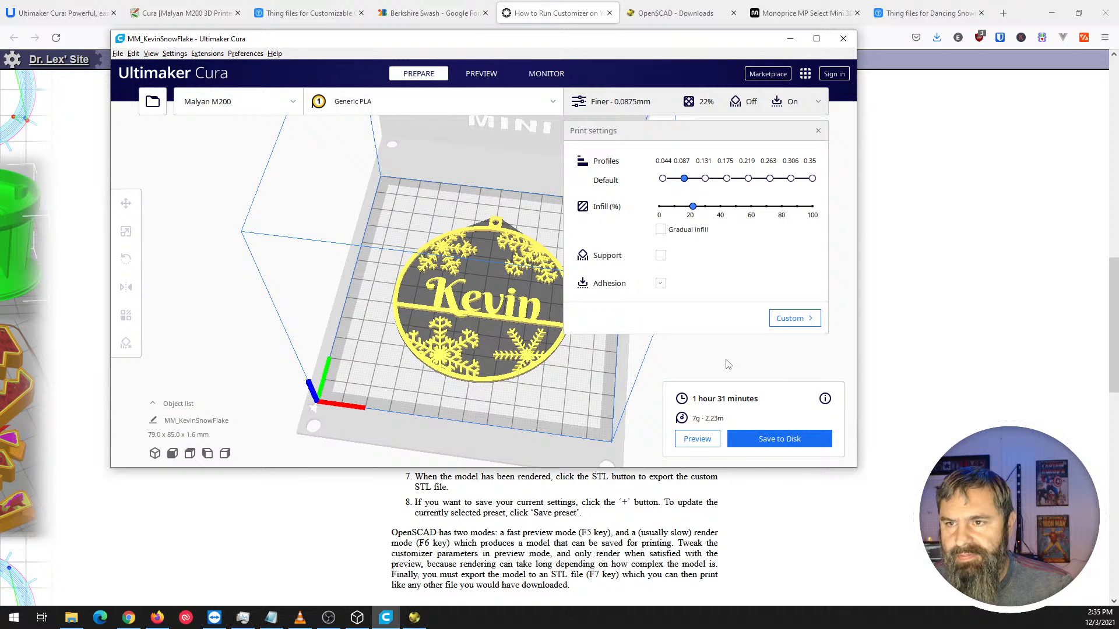
pyautogui.click(698, 440)
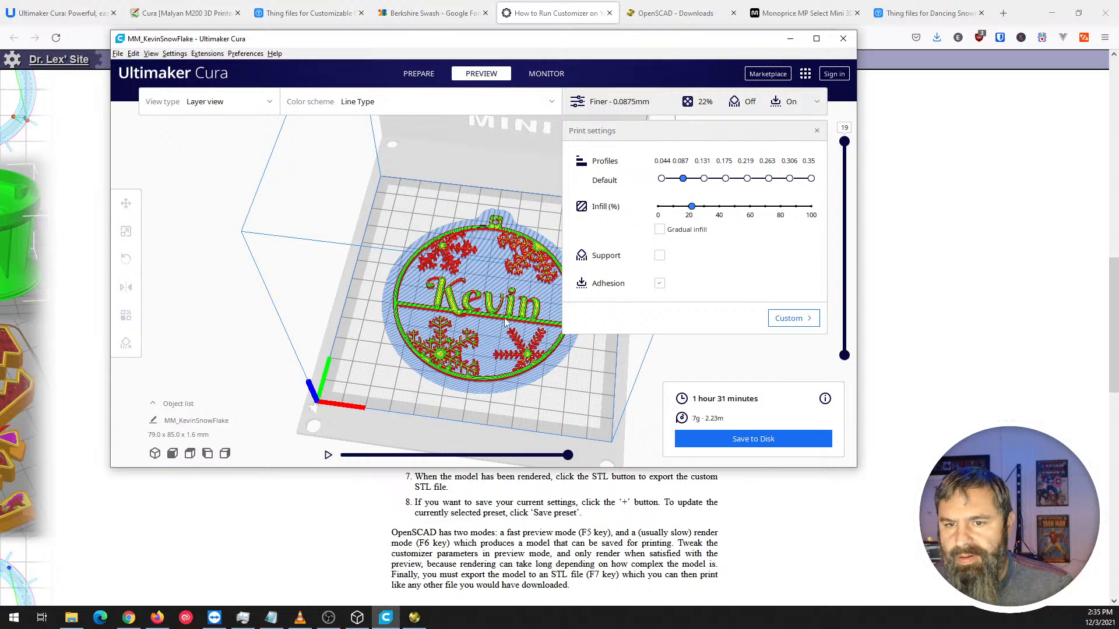
pyautogui.click(328, 456)
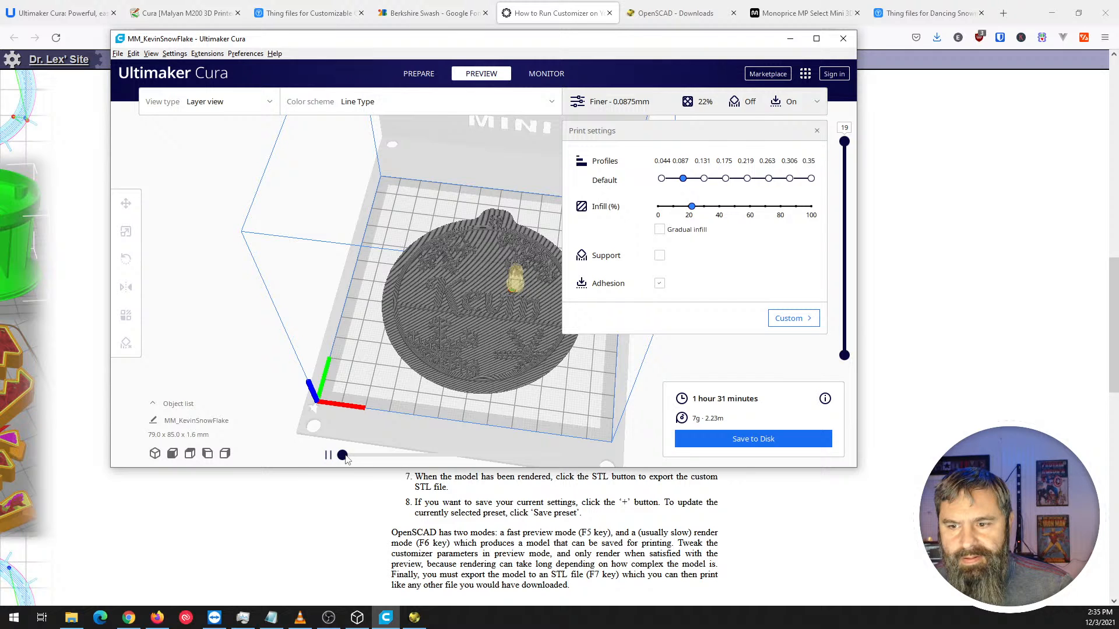
pyautogui.moveTo(344, 456); pyautogui.dragTo(536, 453)
pyautogui.moveTo(493, 382); pyautogui.dragTo(415, 325, button='right')
pyautogui.moveTo(528, 461); pyautogui.dragTo(582, 461)
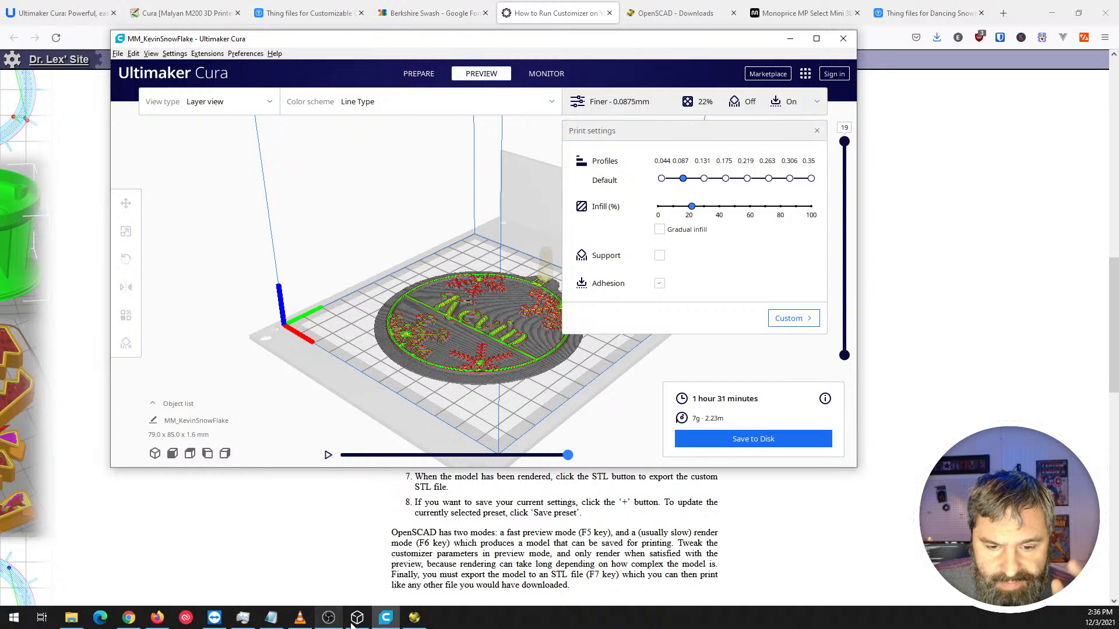
# Switch to VLC media player and play the 3D printer recording 1638558338.mp4 in a maximized window.
pyautogui.click(300, 617)
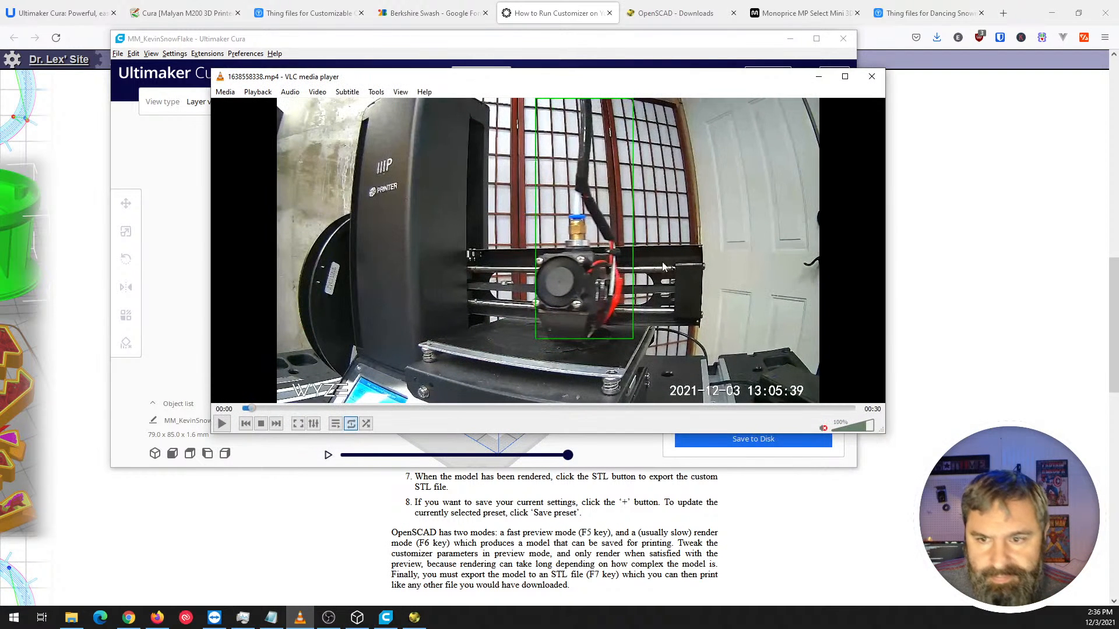
pyautogui.click(223, 424)
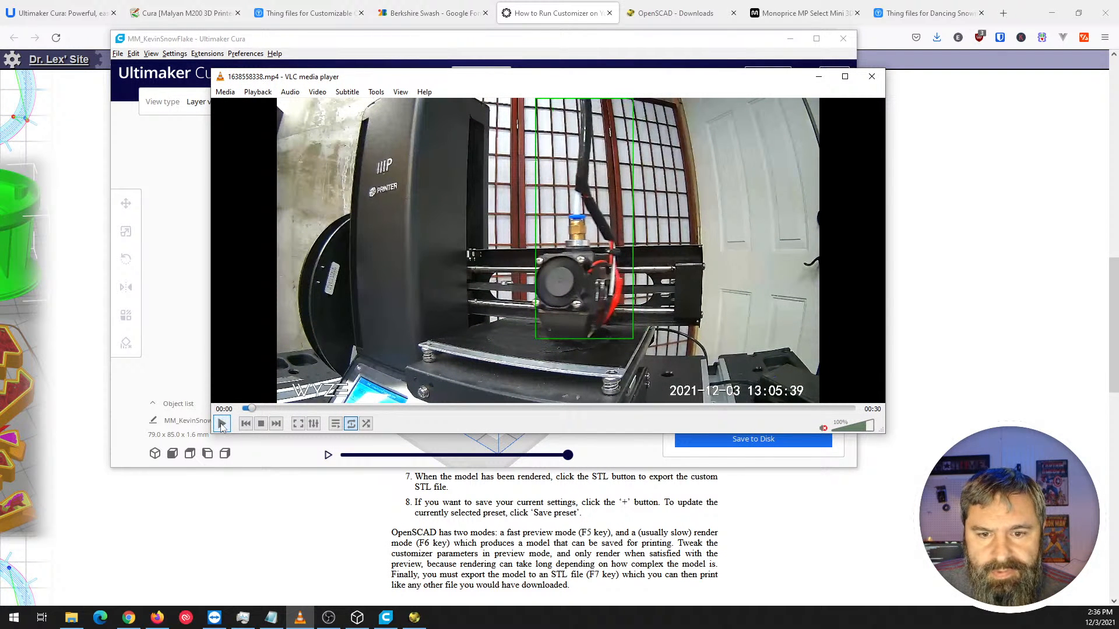
pyautogui.click(845, 77)
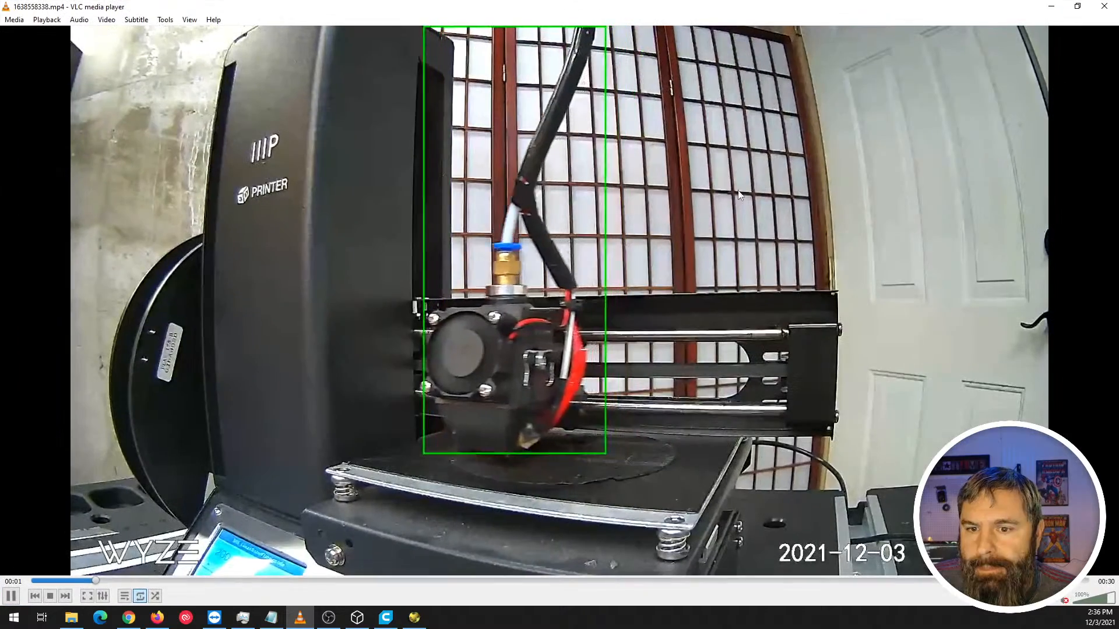